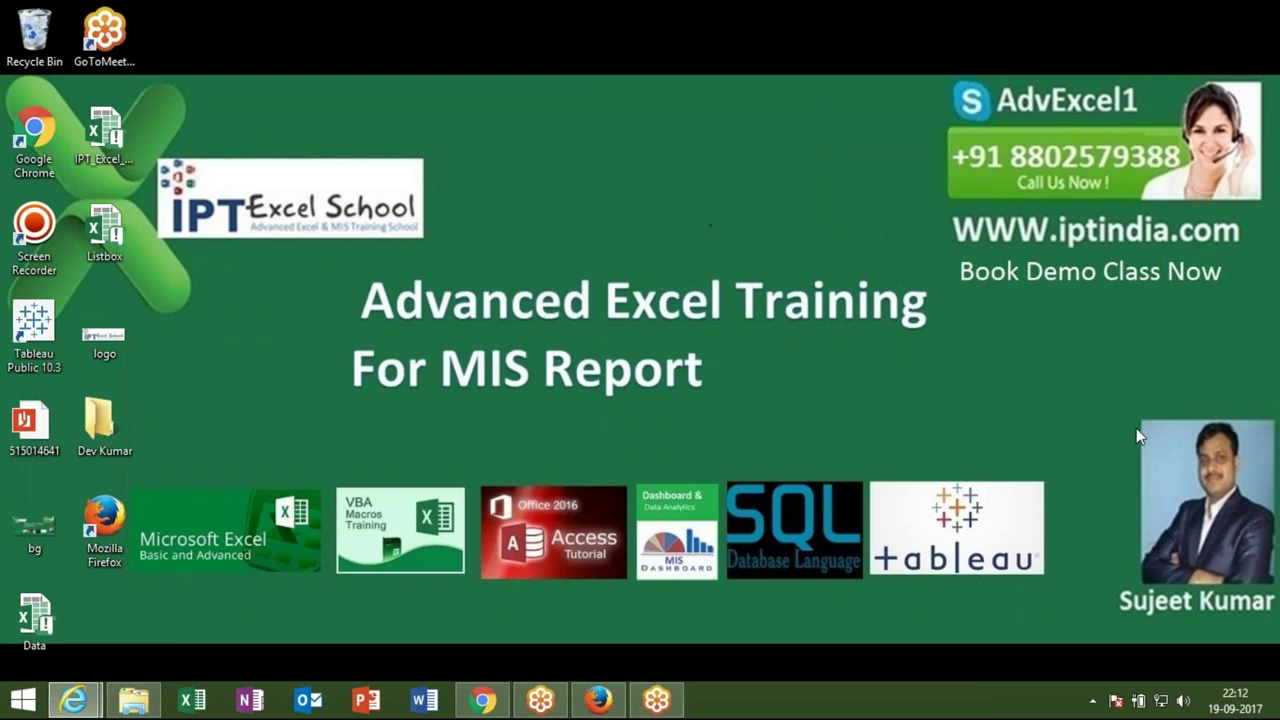
Launch Excel from its taskbar icon
click(192, 700)
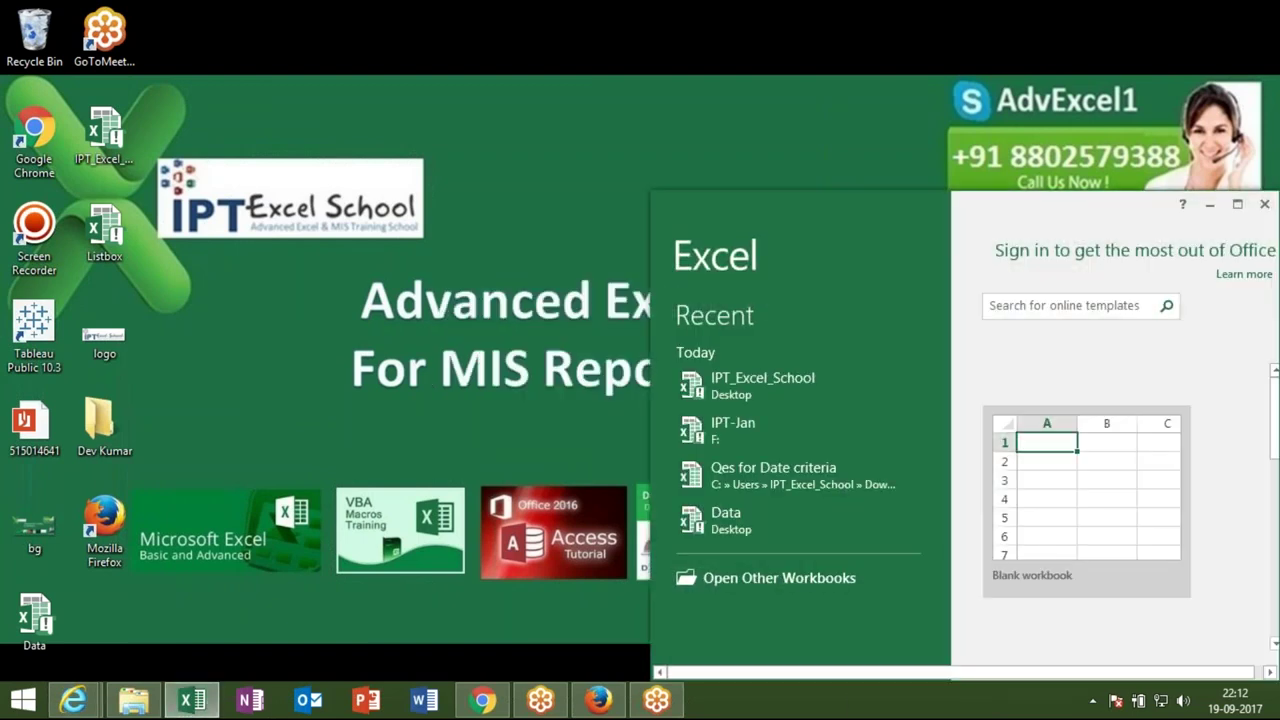
Create a new blank workbook, Book1, and maximize the Excel window
click(1030, 483)
click(1030, 483)
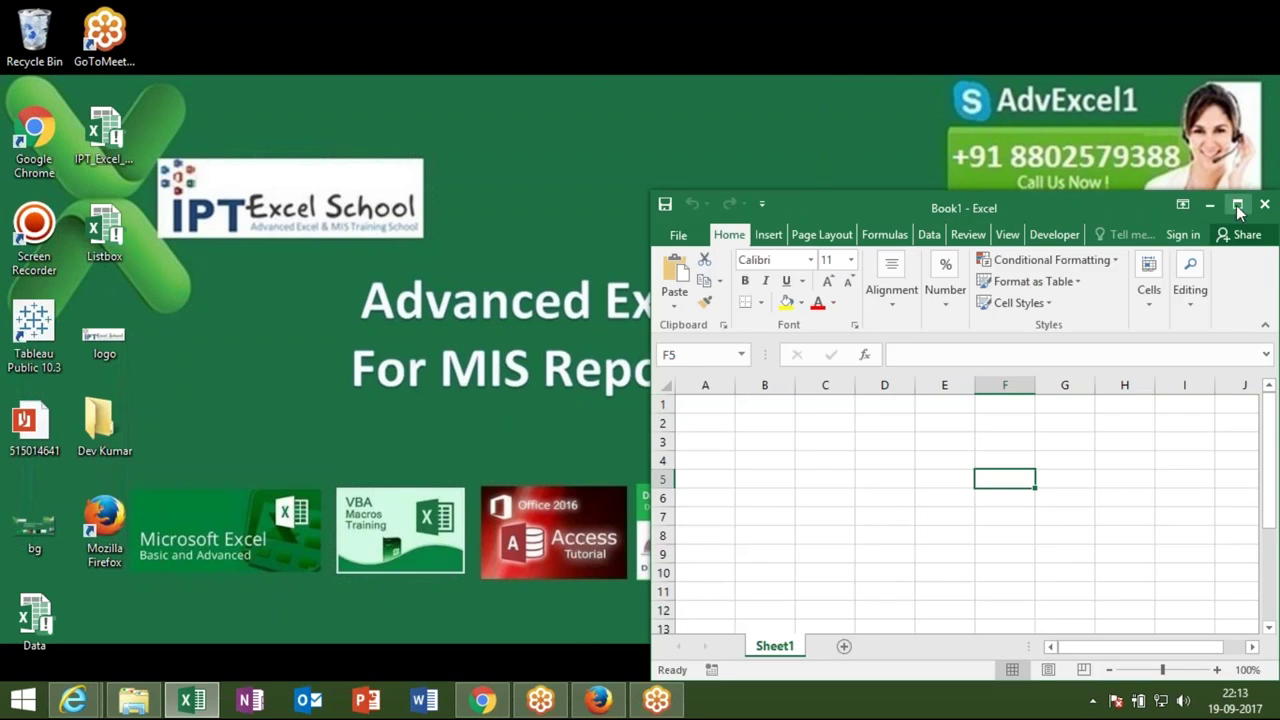
click(1238, 205)
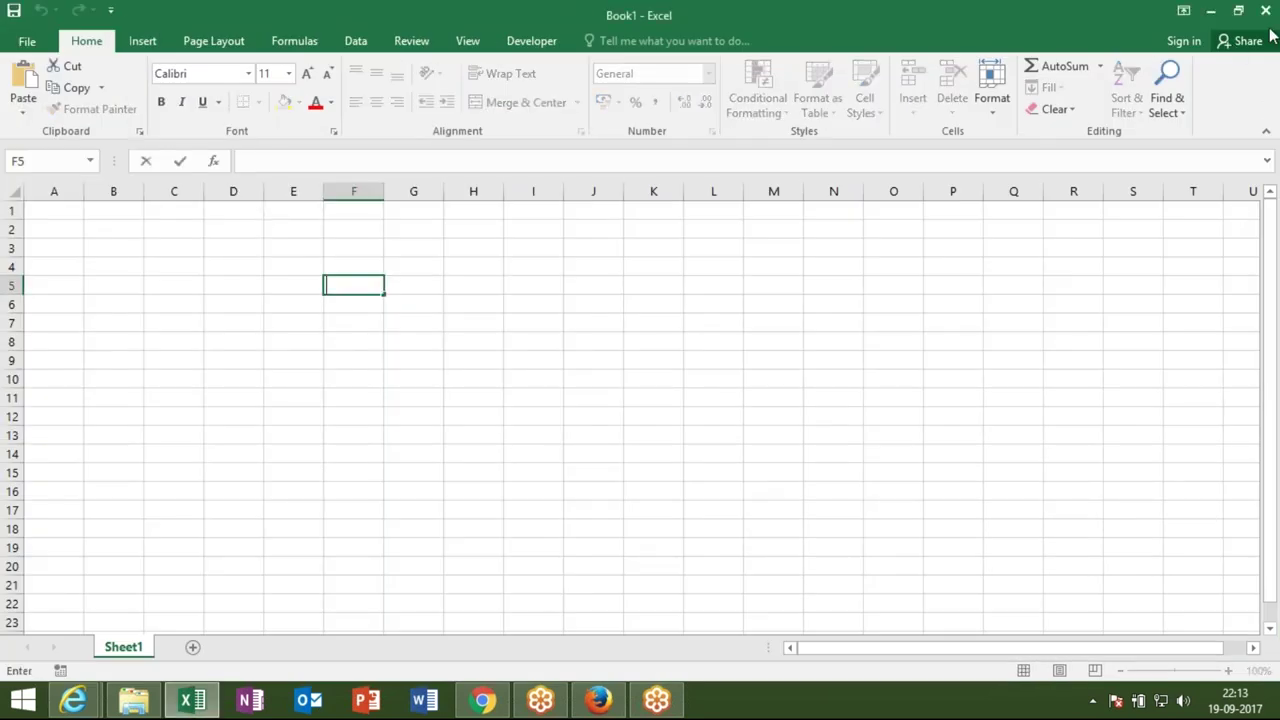
Minimize Excel, refresh the desktop, then restore Book1 and start renaming Sheet1
click(1212, 10)
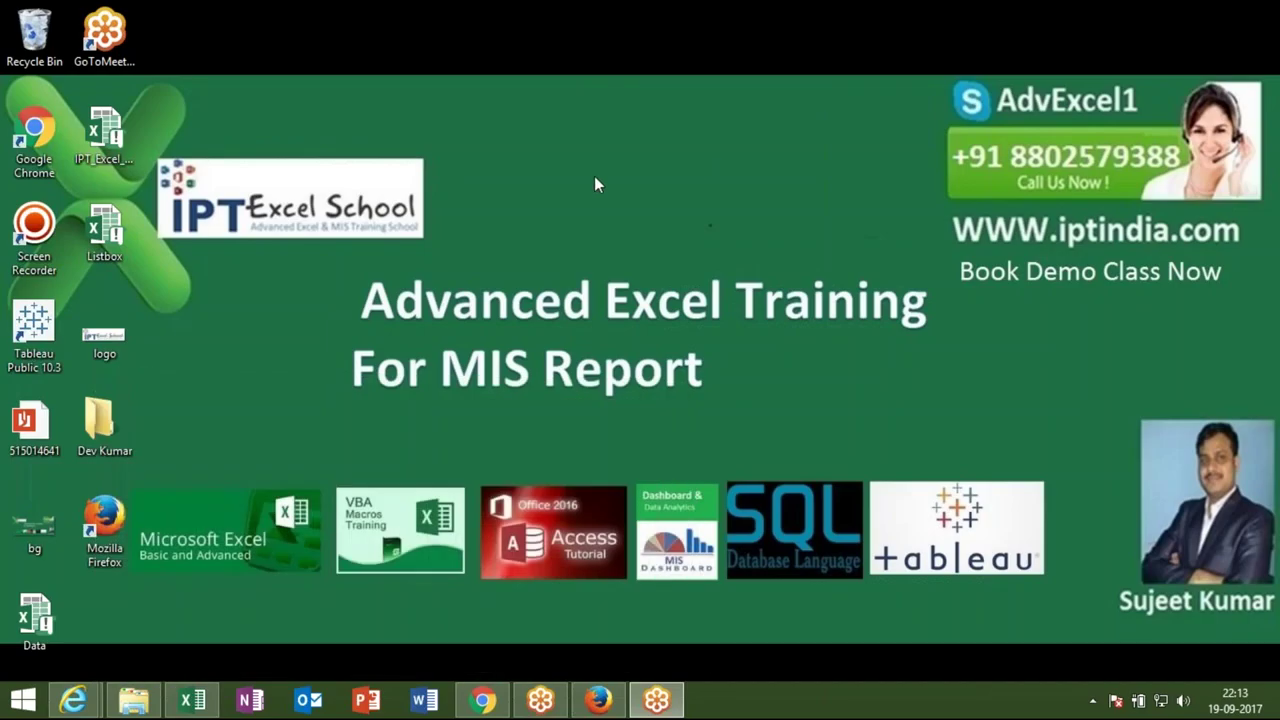
right_click(594, 176)
click(636, 231)
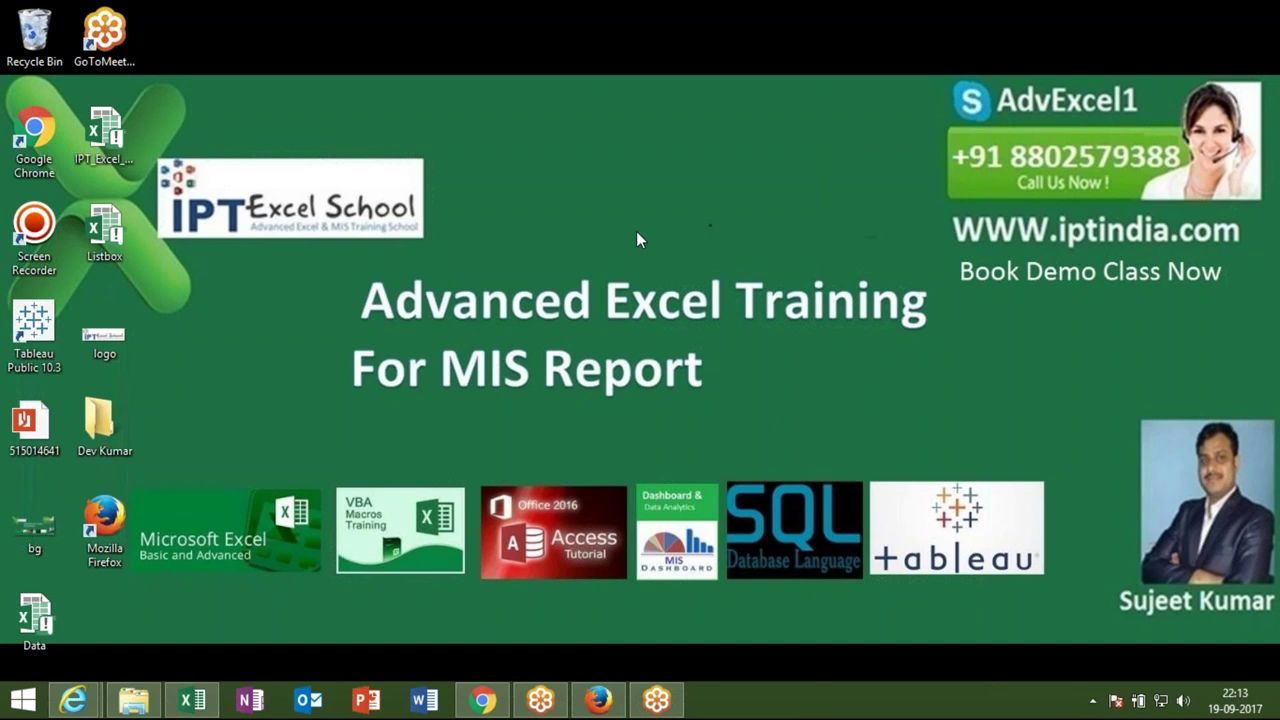
click(193, 700)
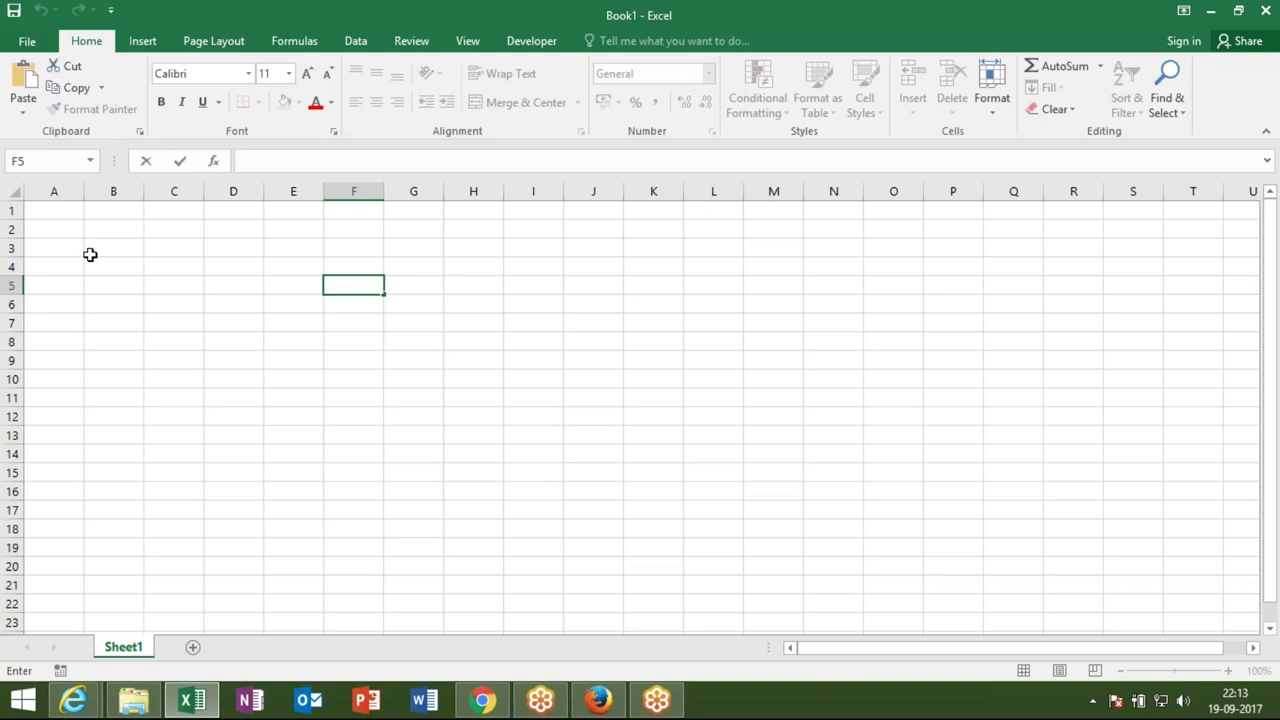
double_click(124, 647)
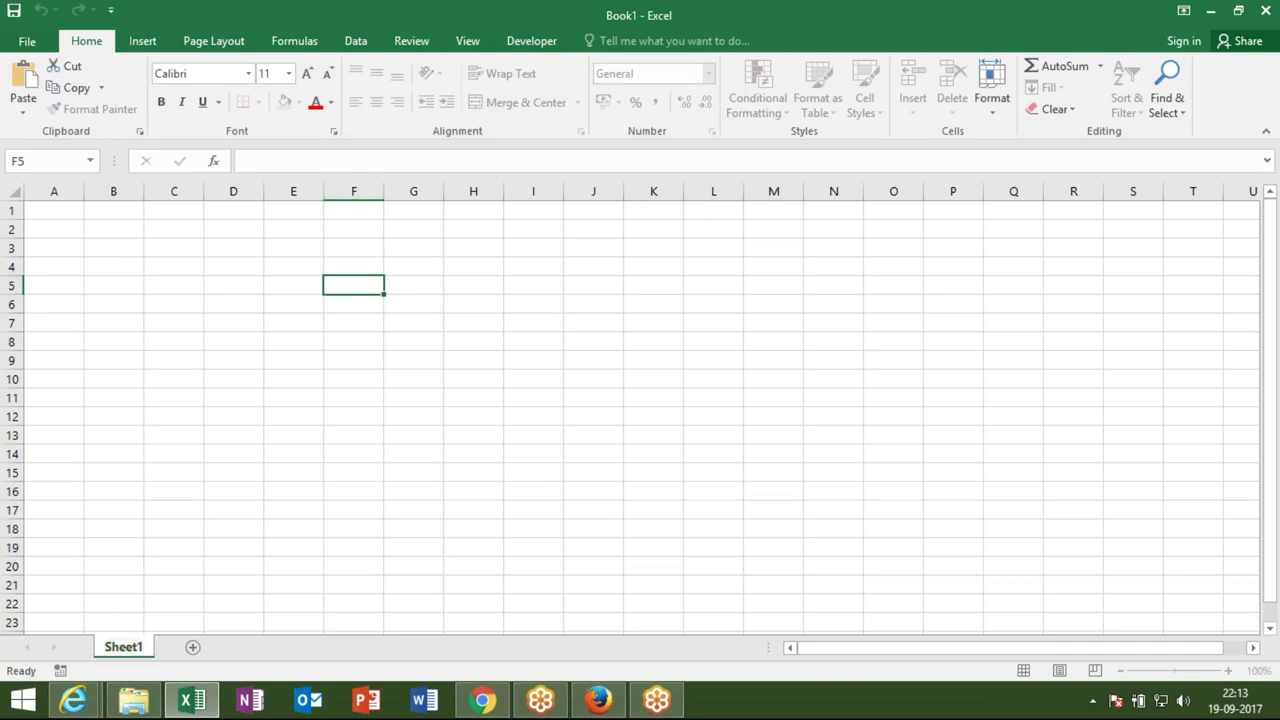
Rename the sheet to Data and enter headers TL in A1 and CSA in B1
text(Data)
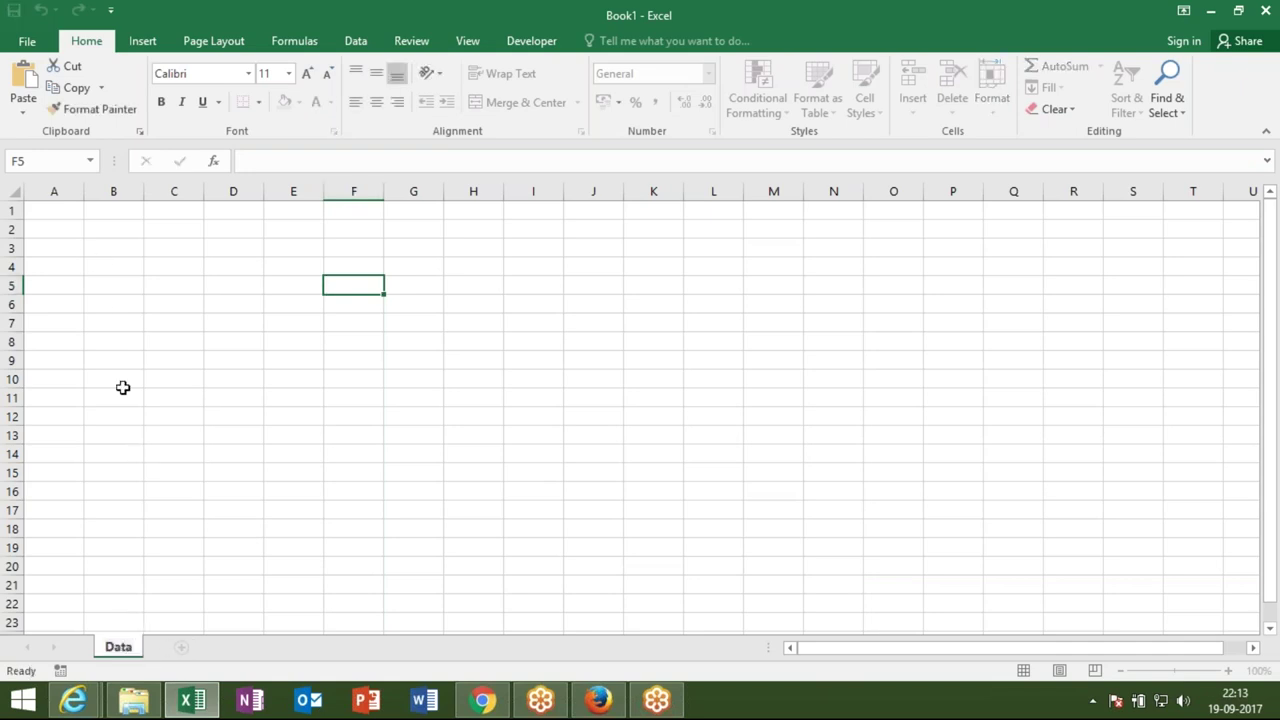
click(80, 245)
click(80, 213)
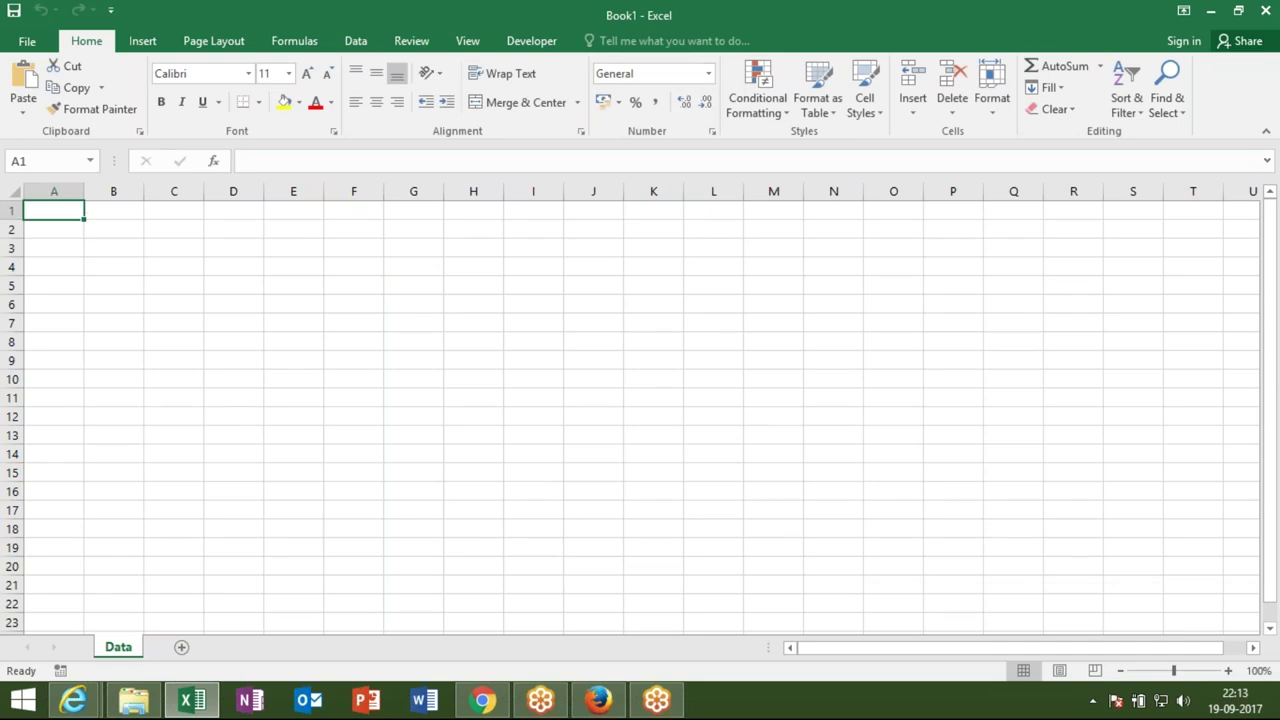
text(Name)
key(Tab)
click(46, 208)
double_click(48, 208)
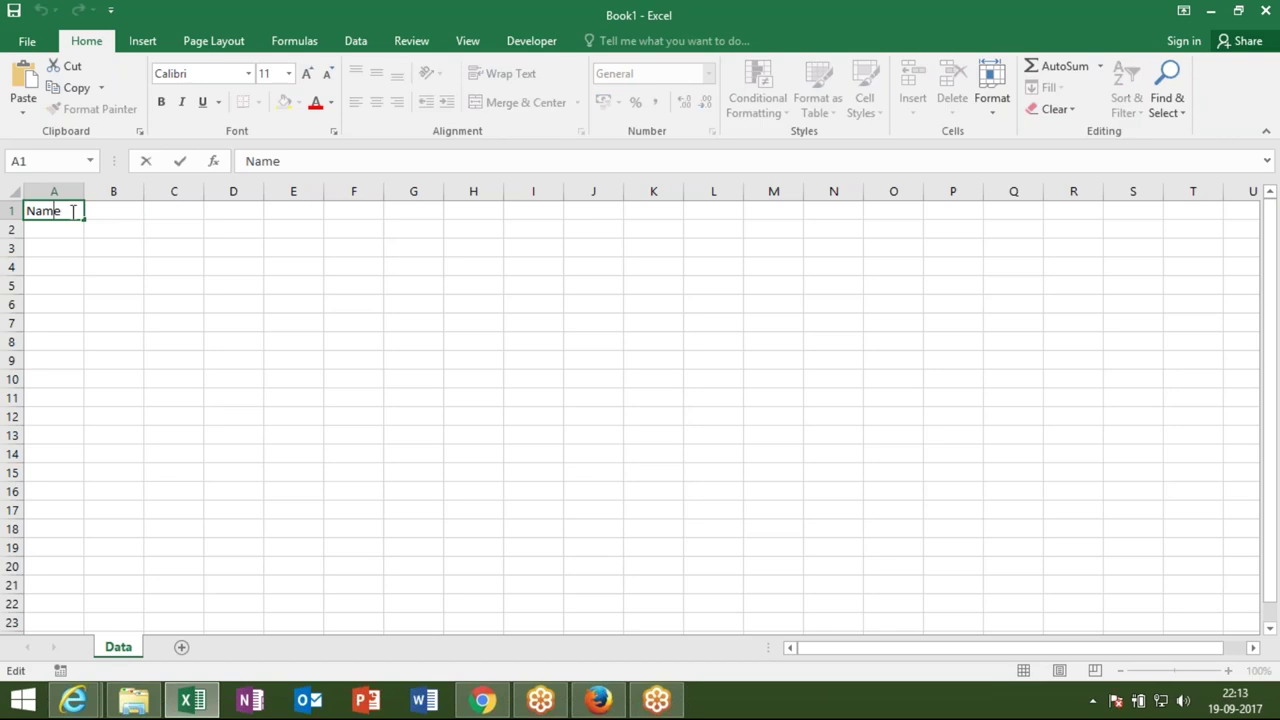
key(BackSpace)
key(BackSpace)
key(BackSpace)
key(BackSpace)
key(Tab)
text(C)
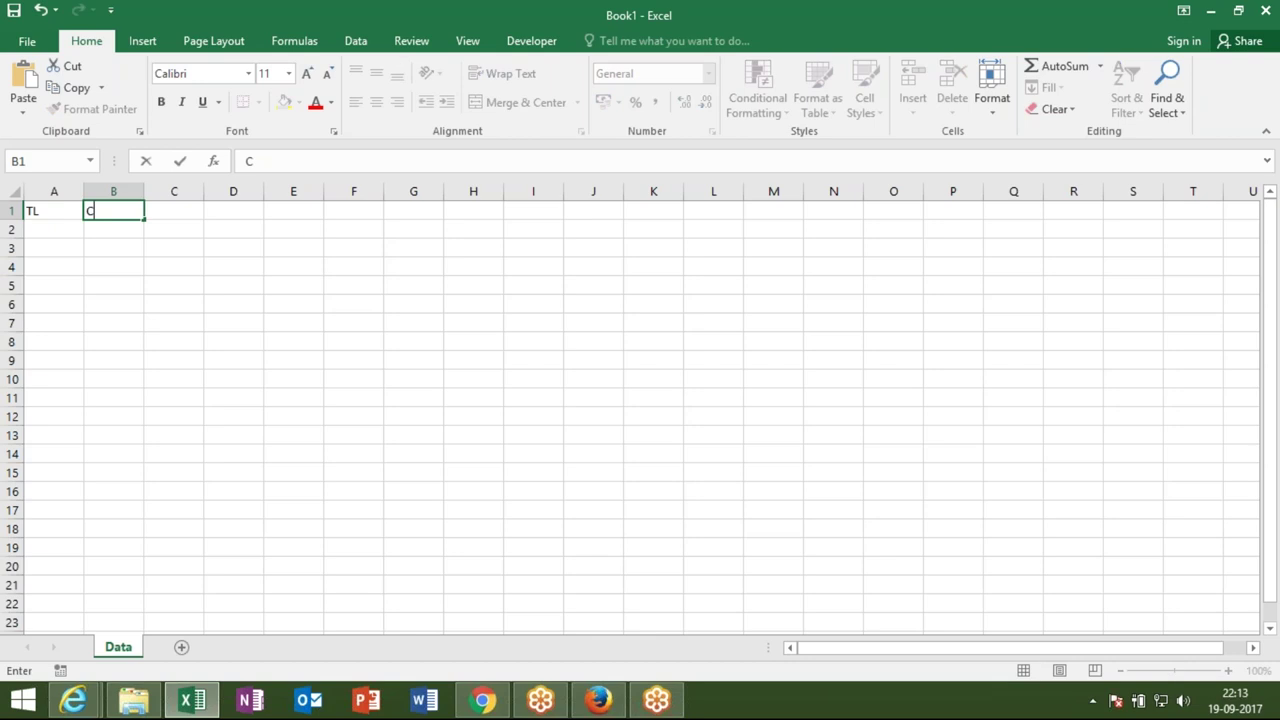
text(SA)
key(Return)
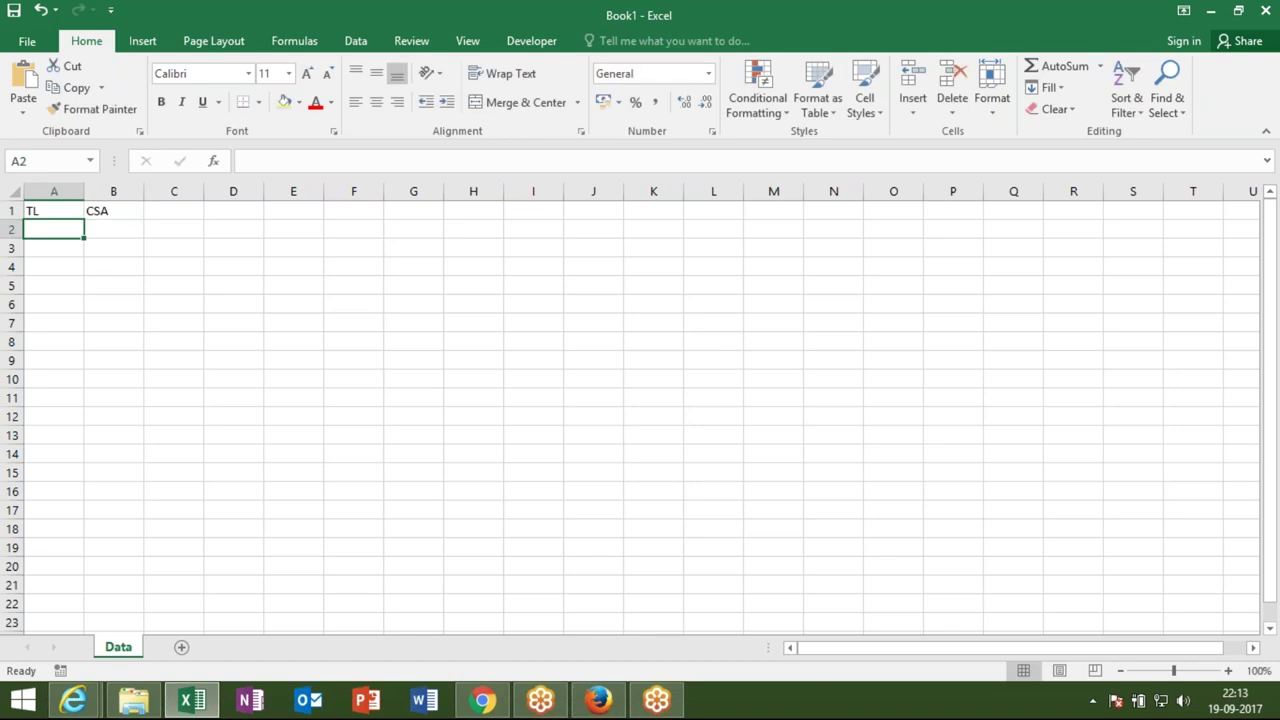
Enter the TL names Puja, Kavita, Neetu, Moni and Manisha in A2:A6
text(Puja)
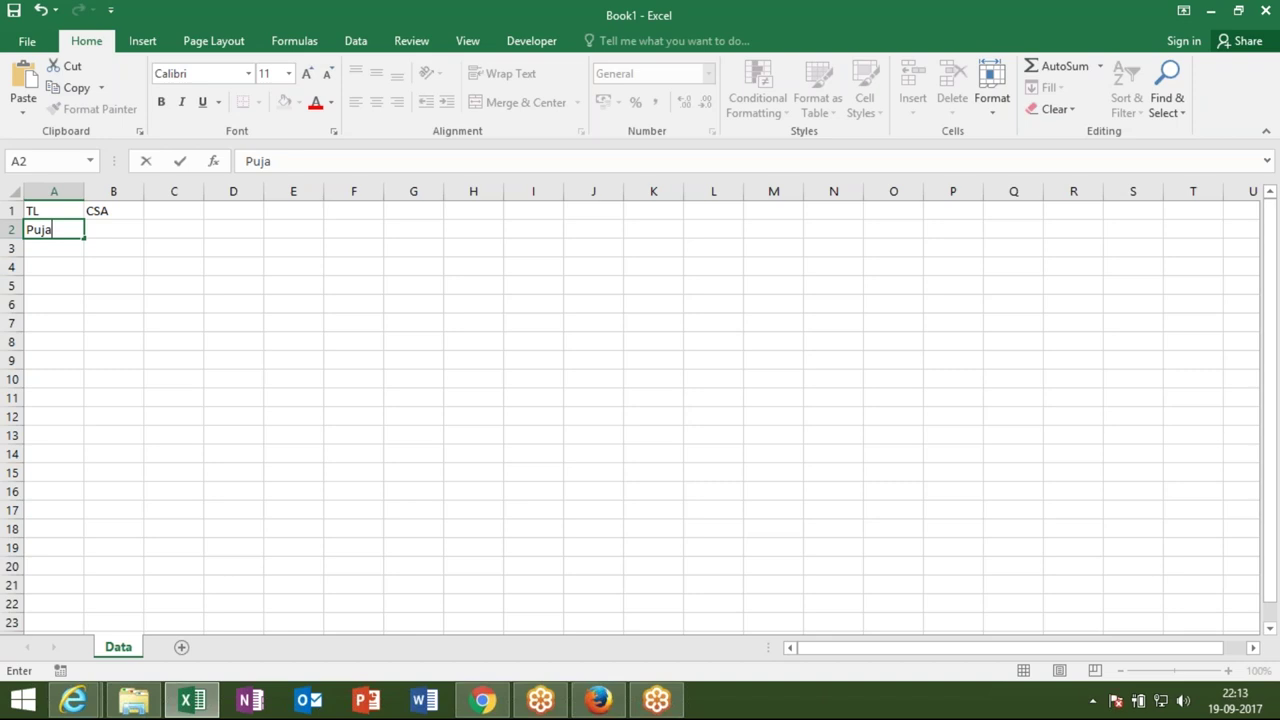
key(Return)
text(Ka)
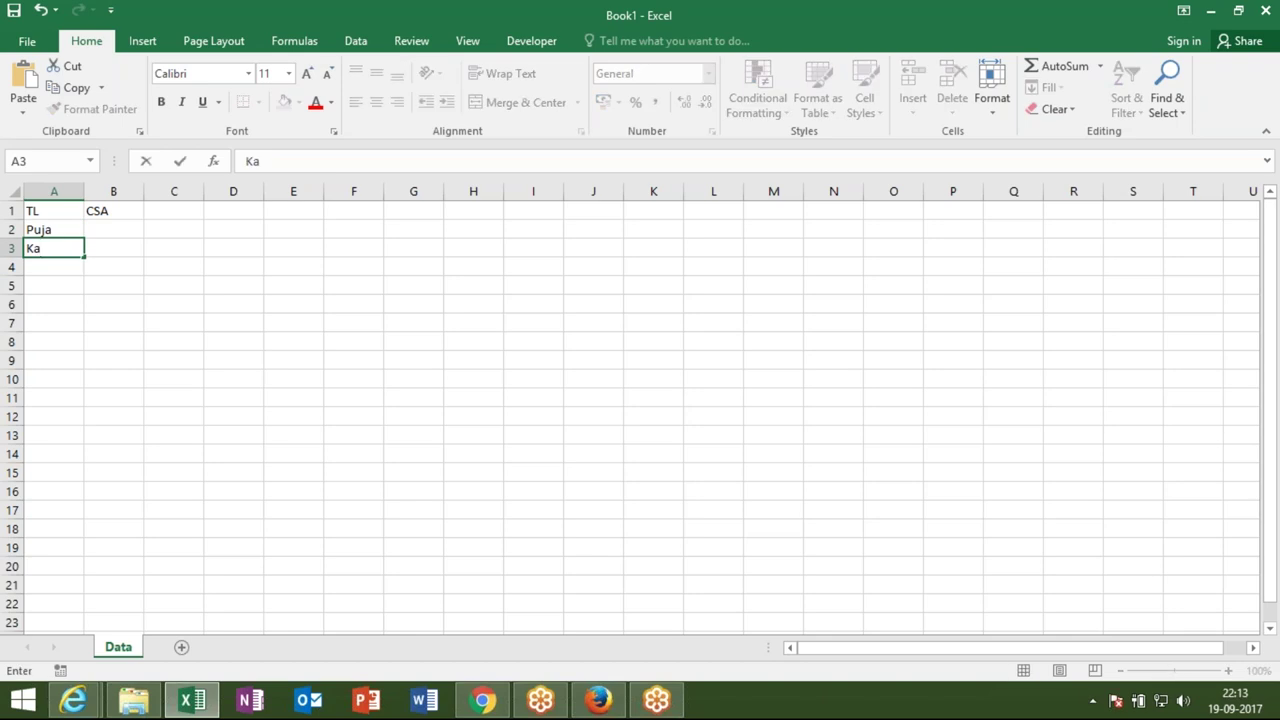
text(vita)
key(Return)
text(Neetu)
key(Return)
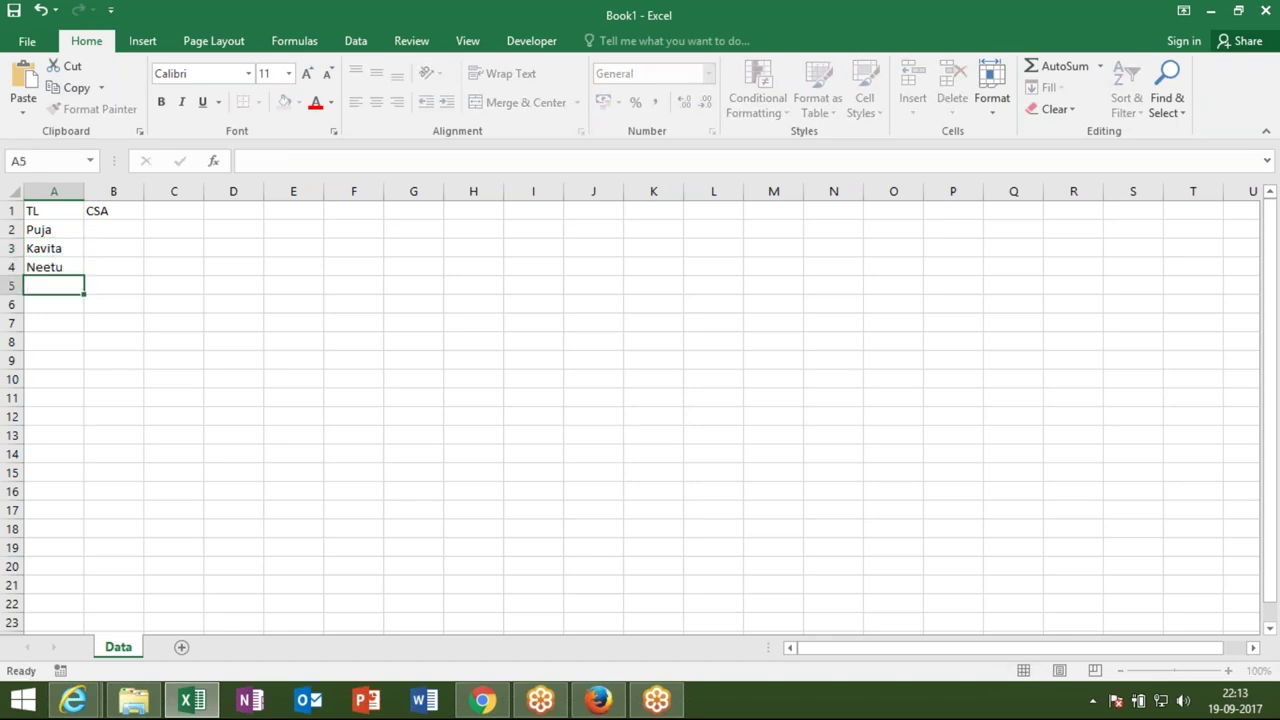
text(Moni)
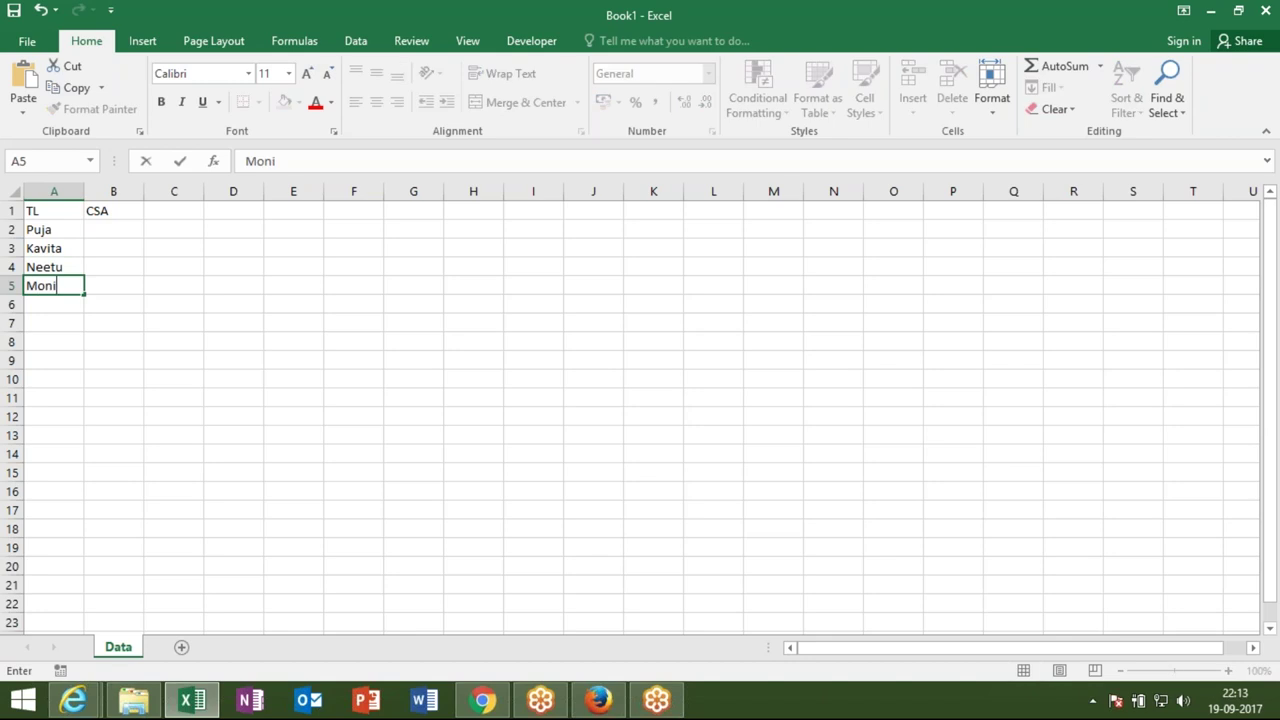
key(Return)
text(Manisha)
key(Return)
Repeat the five names in A2:A6 down column A to row 204
key(Up)
key(Up)
key(Up)
key(Down)
key(Right)
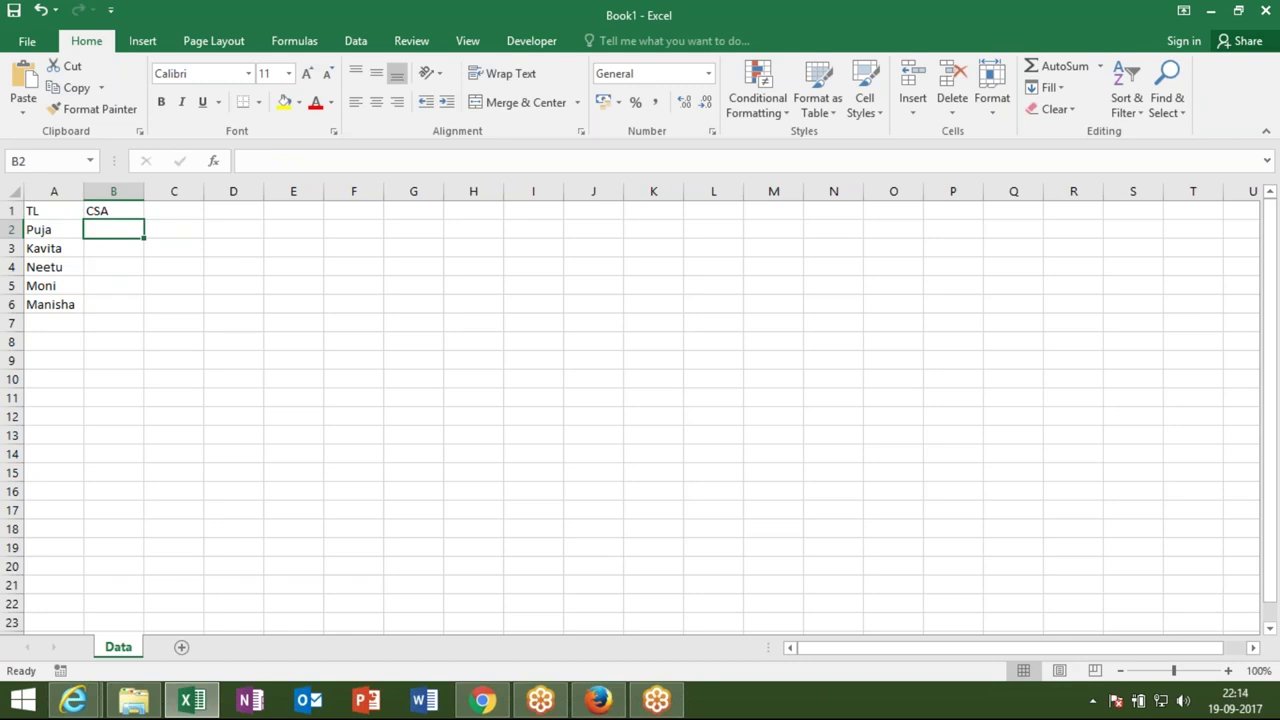
key(Left)
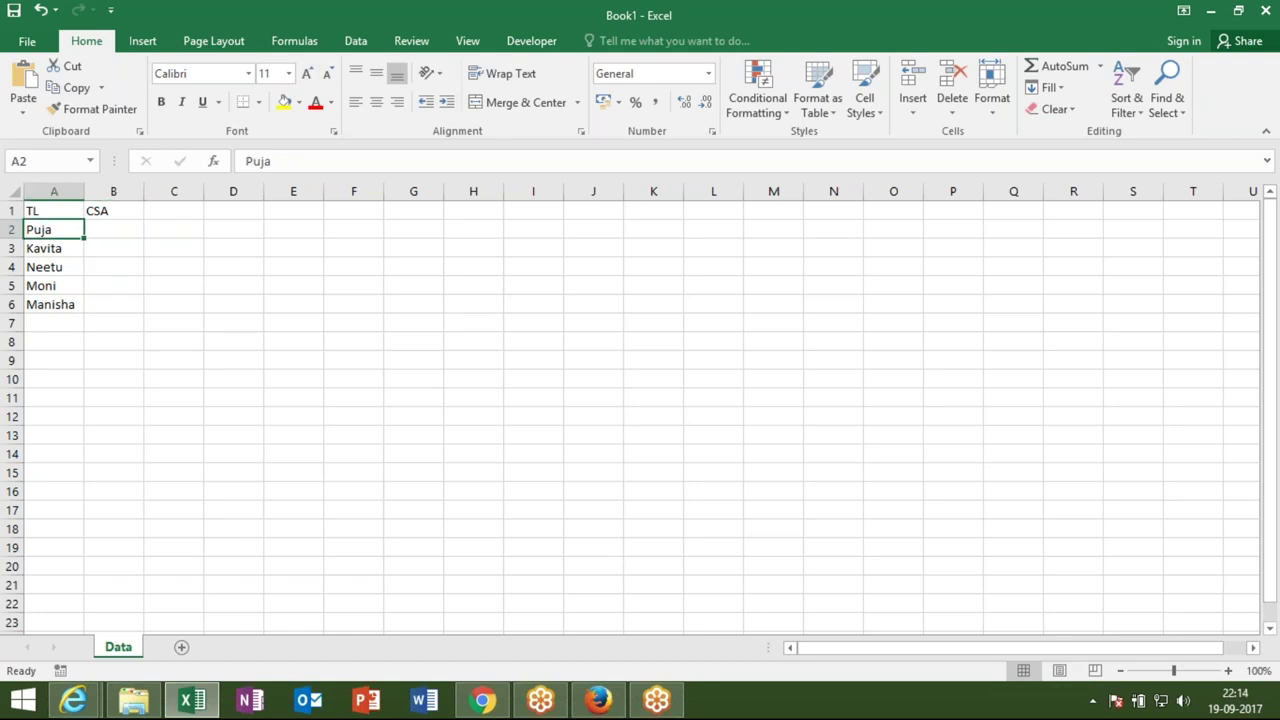
key(shift+Down)
key(shift+Down)
key(shift+Down)
key(shift+Down)
drag(85, 313, 85, 313)
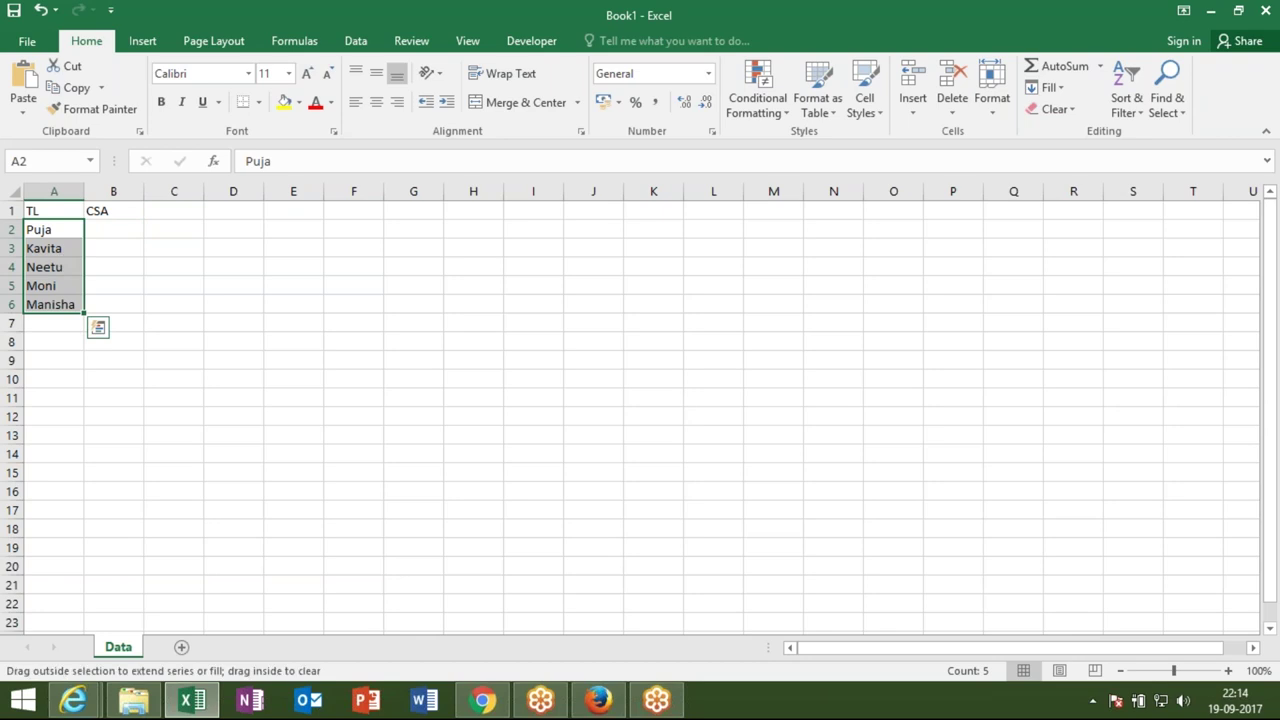
drag(101, 521, 190, 700)
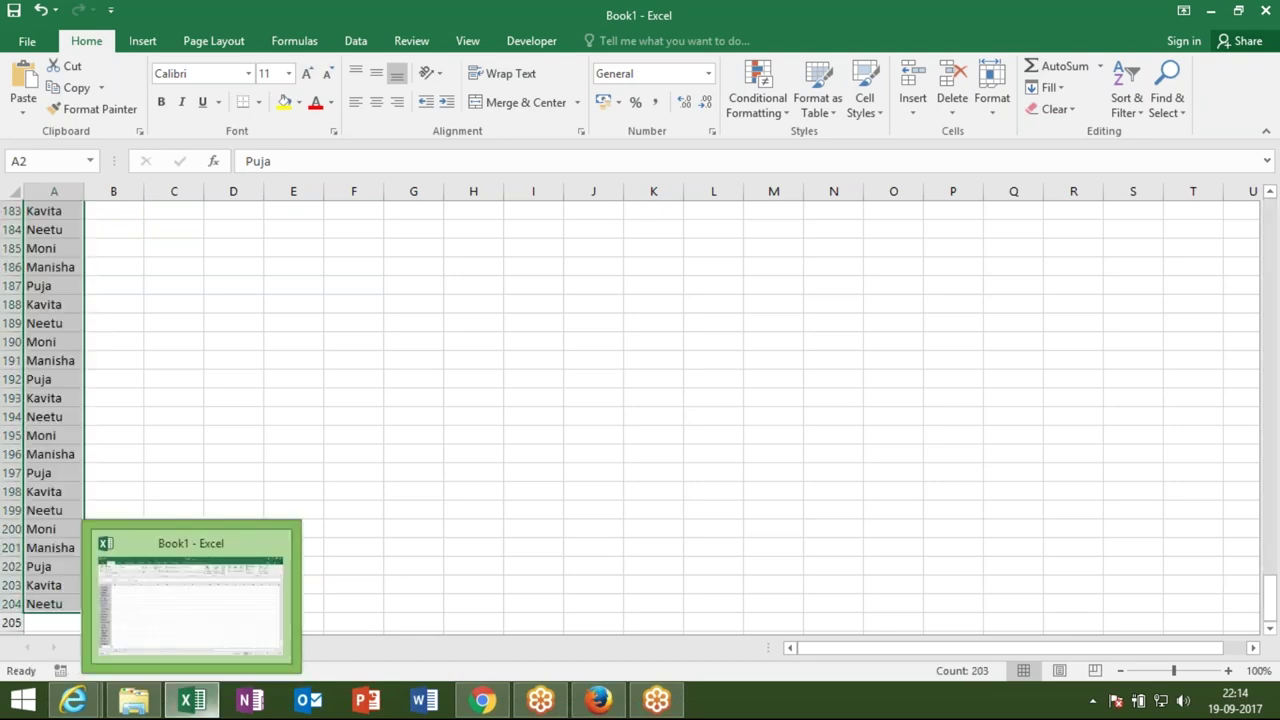
key(ctrl+Home)
click(113, 229)
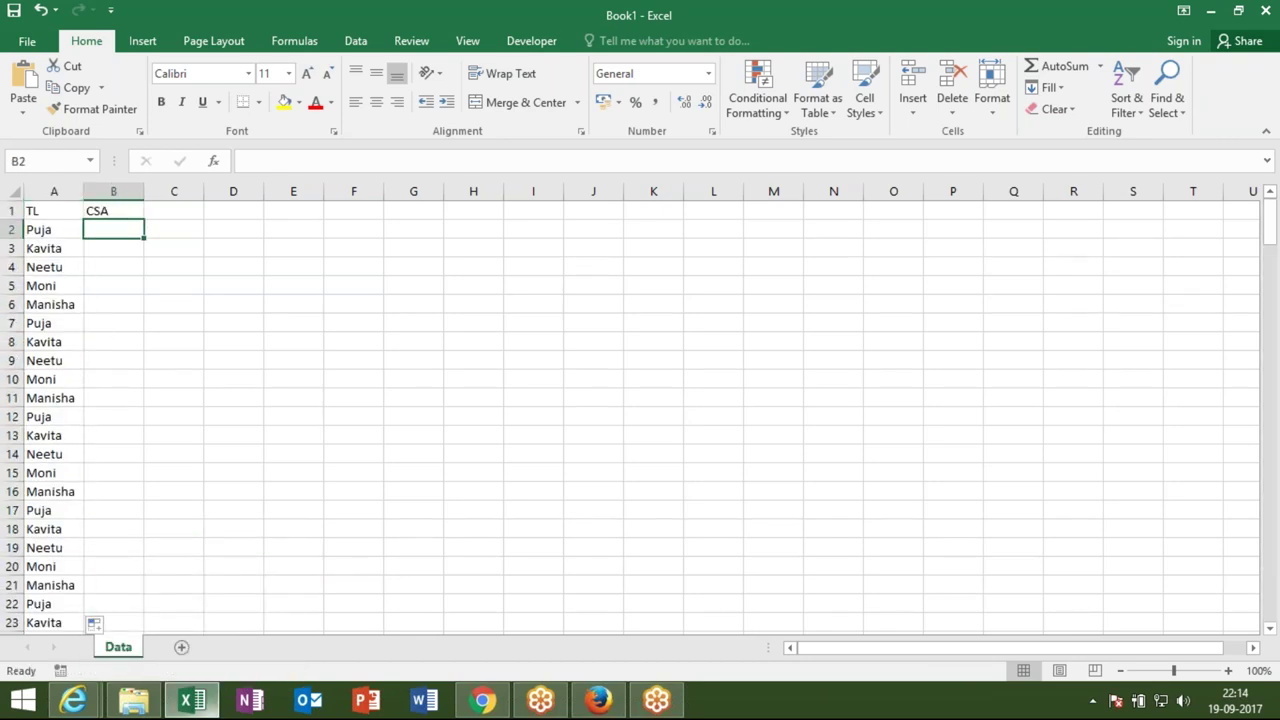
Enter the CSA names Puneet, Mohan, Mamata, Inder and Jeet in B2:B6
text(Puneet)
key(Return)
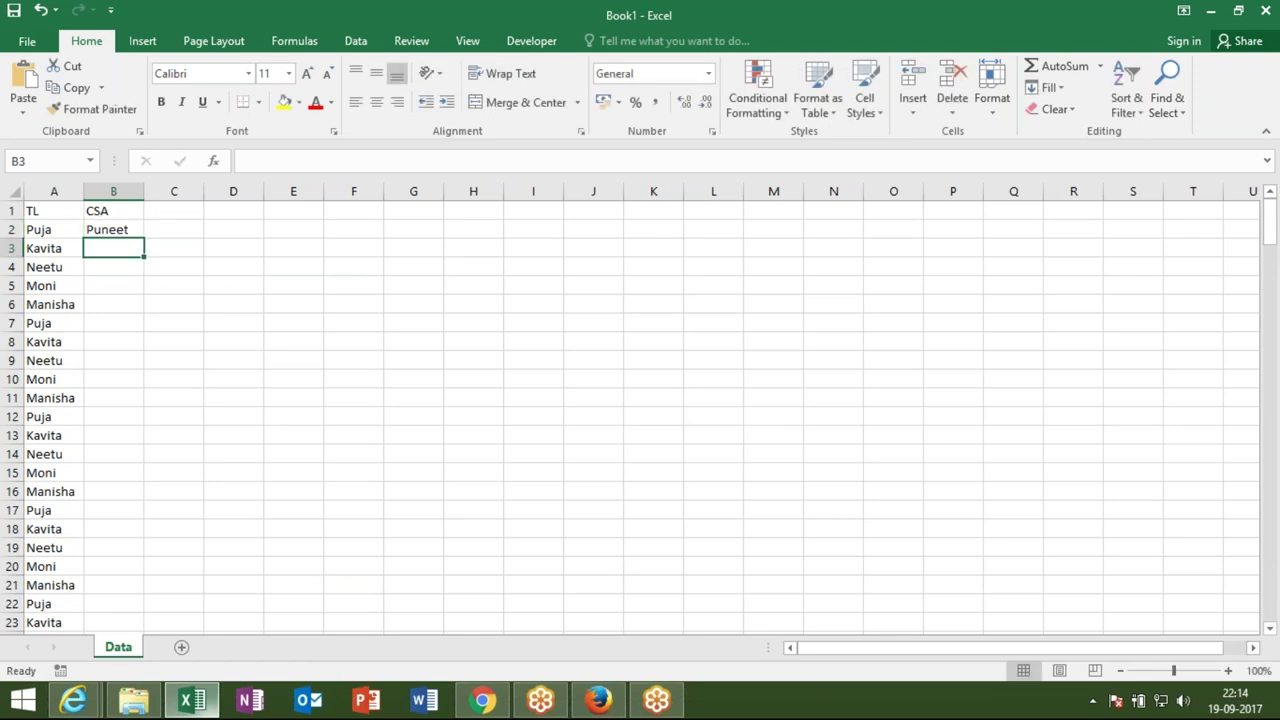
text(Mohan)
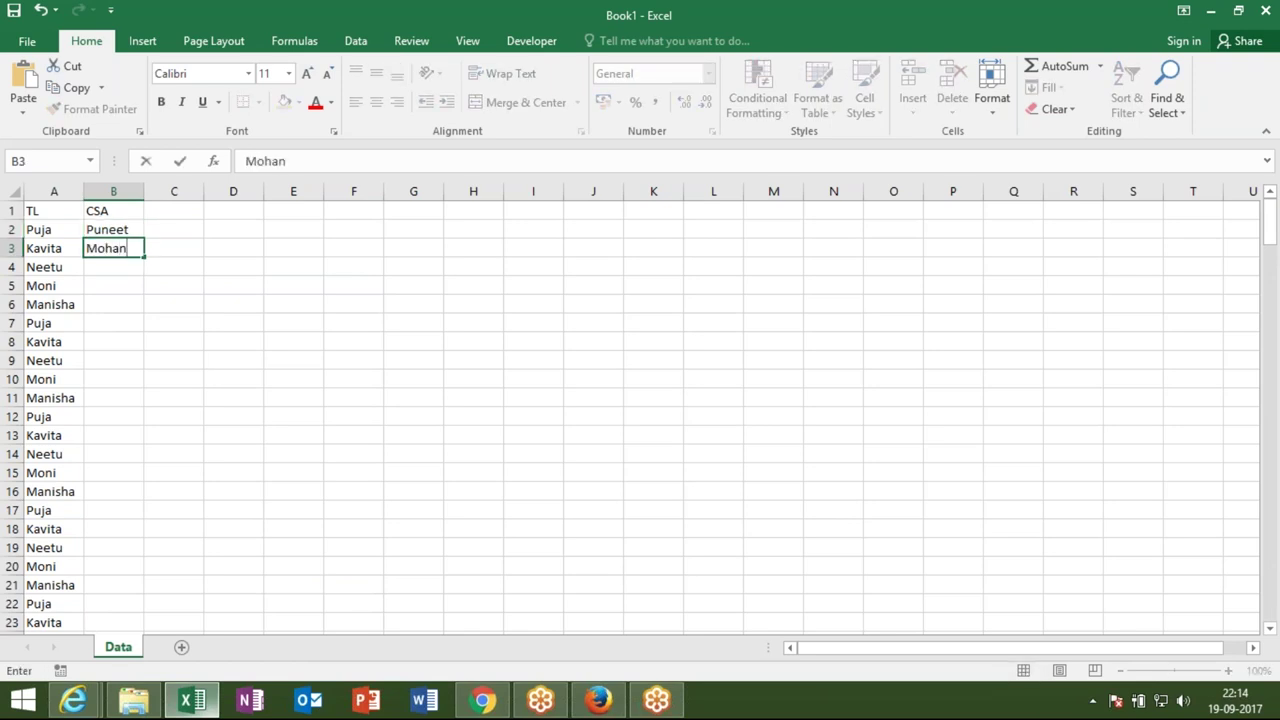
key(Return)
text(Mamata)
key(Return)
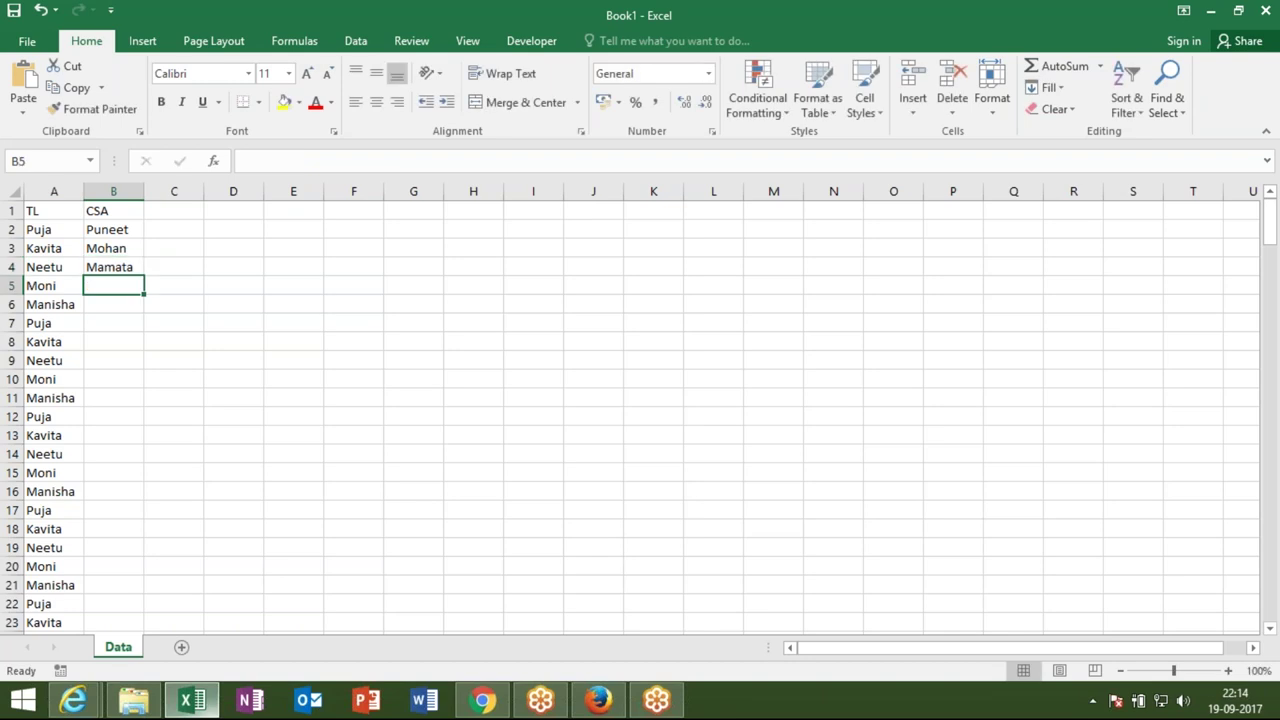
text(Inder)
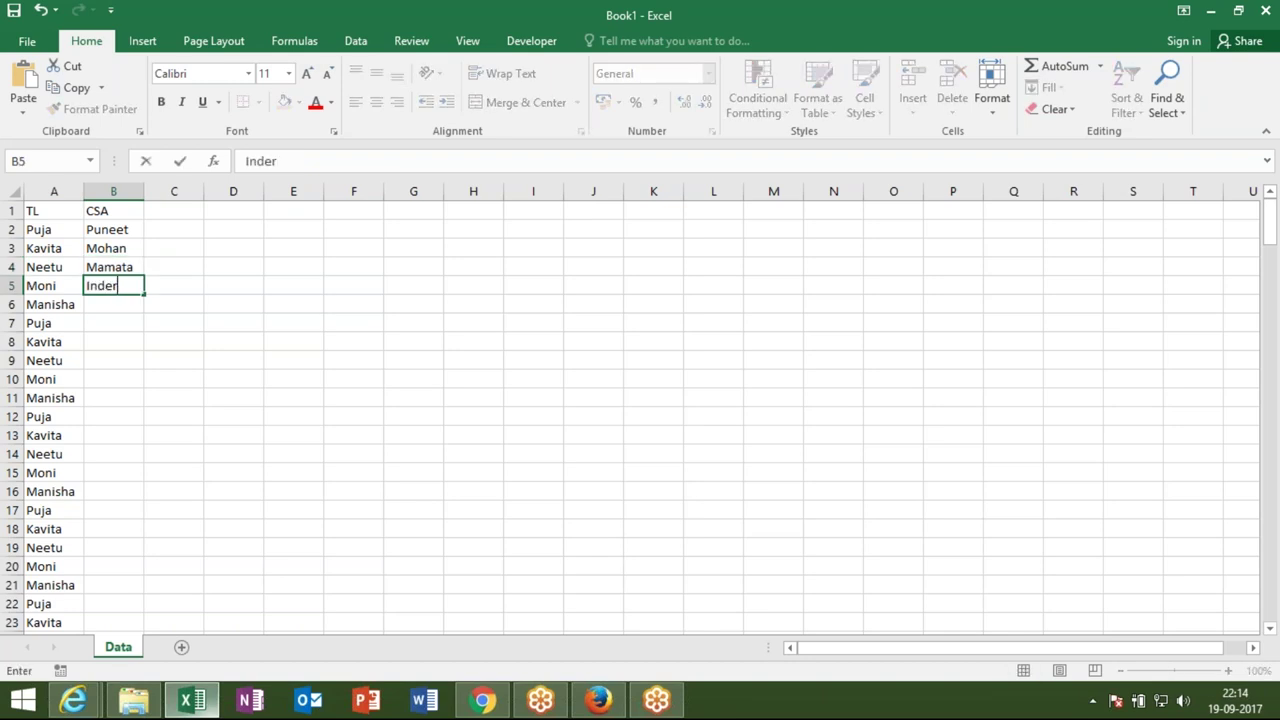
key(Return)
text(Jeet)
key(Return)
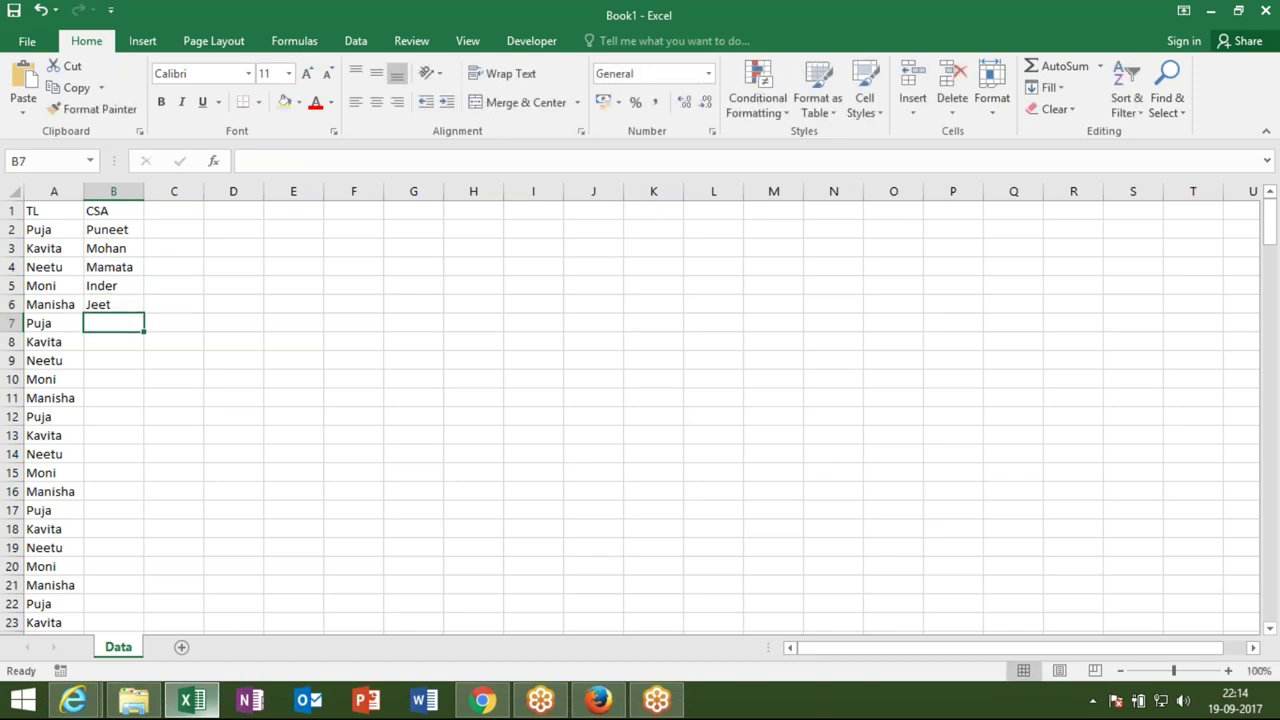
Enter the CSA names Jeetu, Om, Neeraj and Kapi in B7:B10
text(Jeetu)
key(Return)
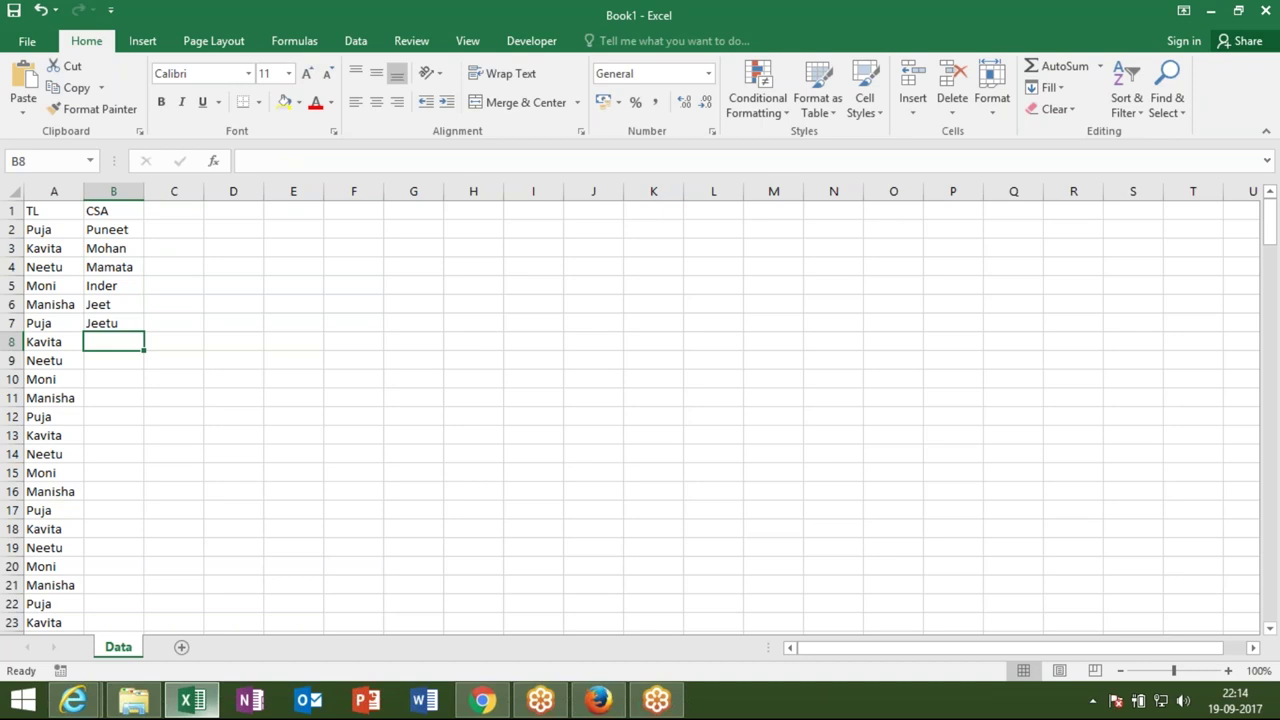
text(Om)
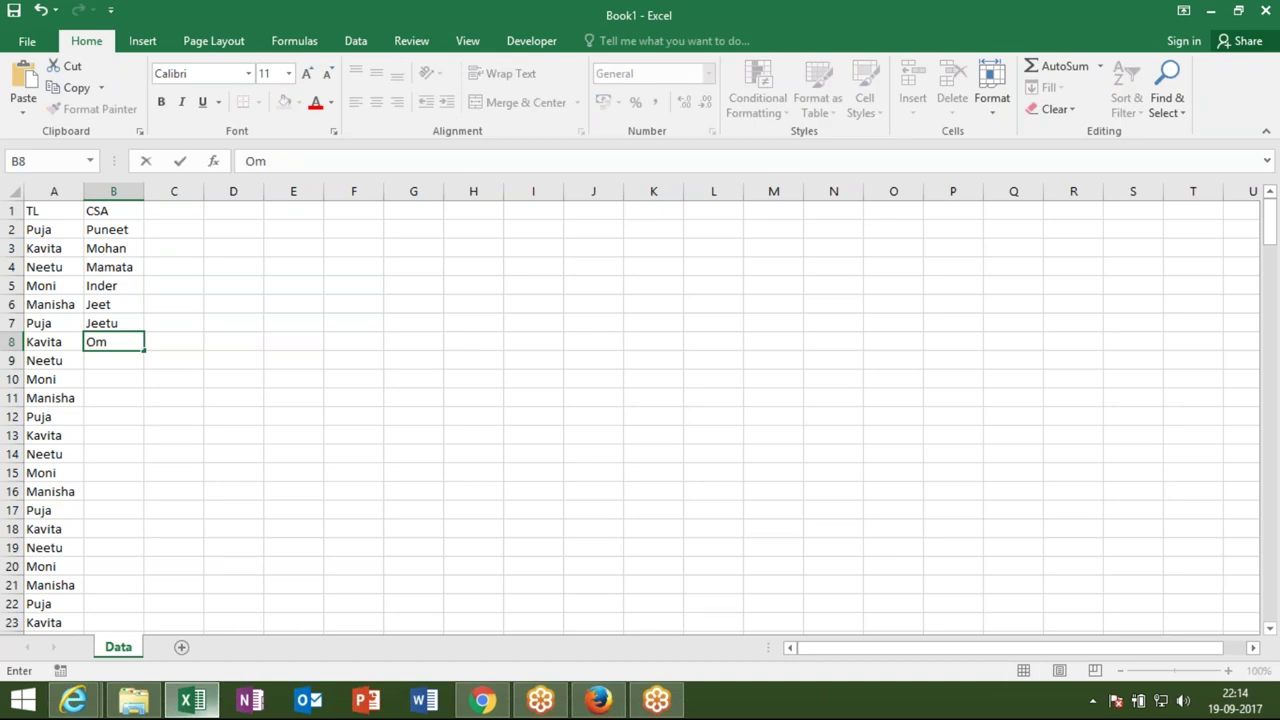
key(Return)
text(Neeraj)
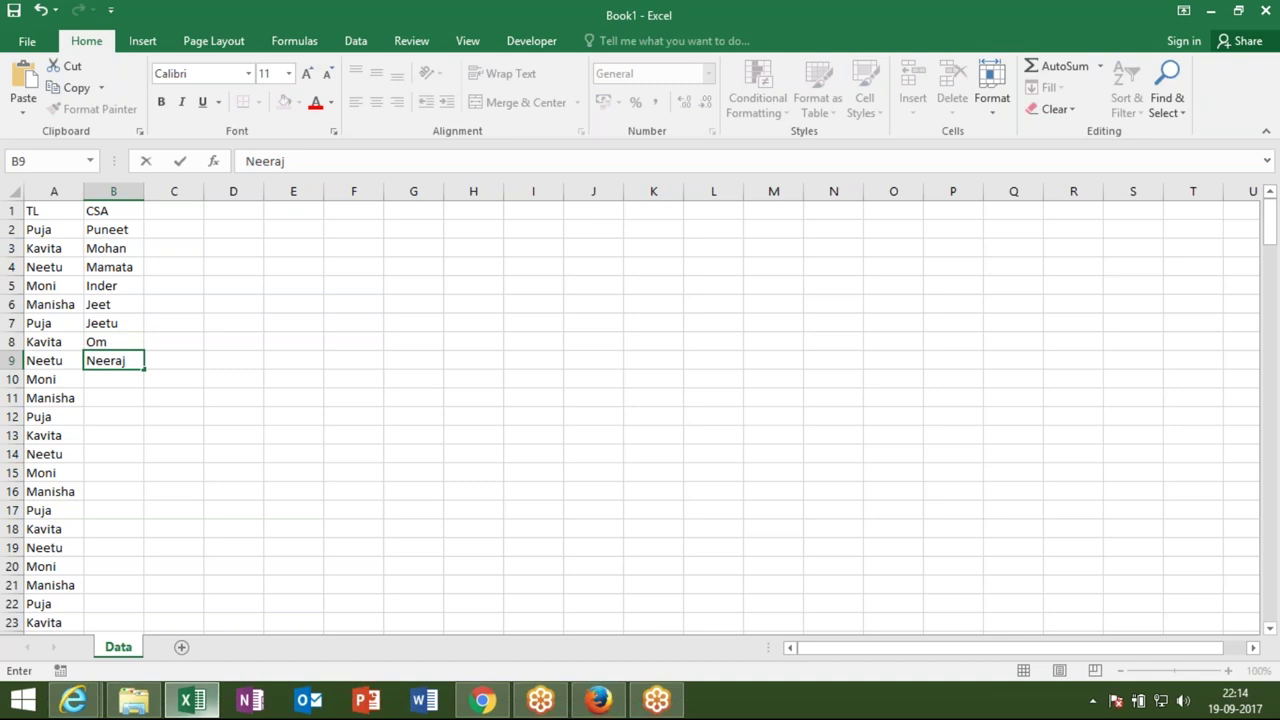
key(Return)
text(Kapi)
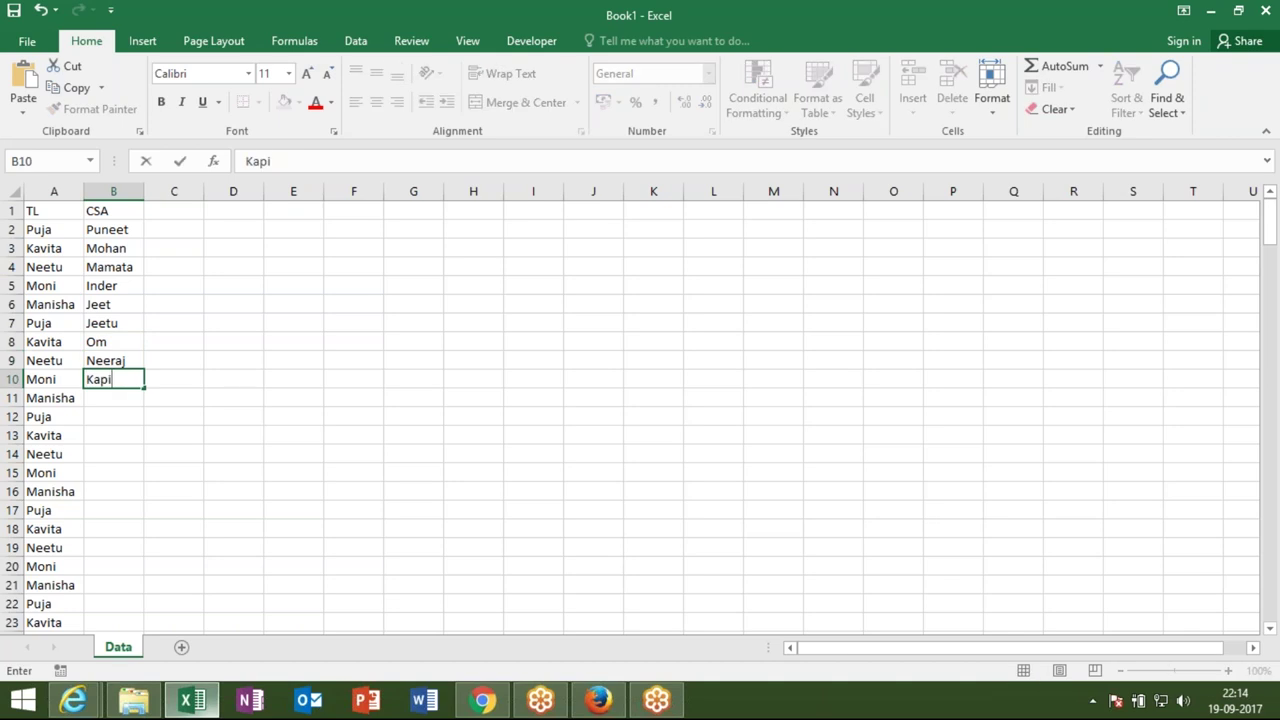
key(Return)
Select B2:B10 and fill the CSA names down to match column A
key(Up)
key(Up)
key(Up)
key(Up)
key(ctrl+shift+Down)
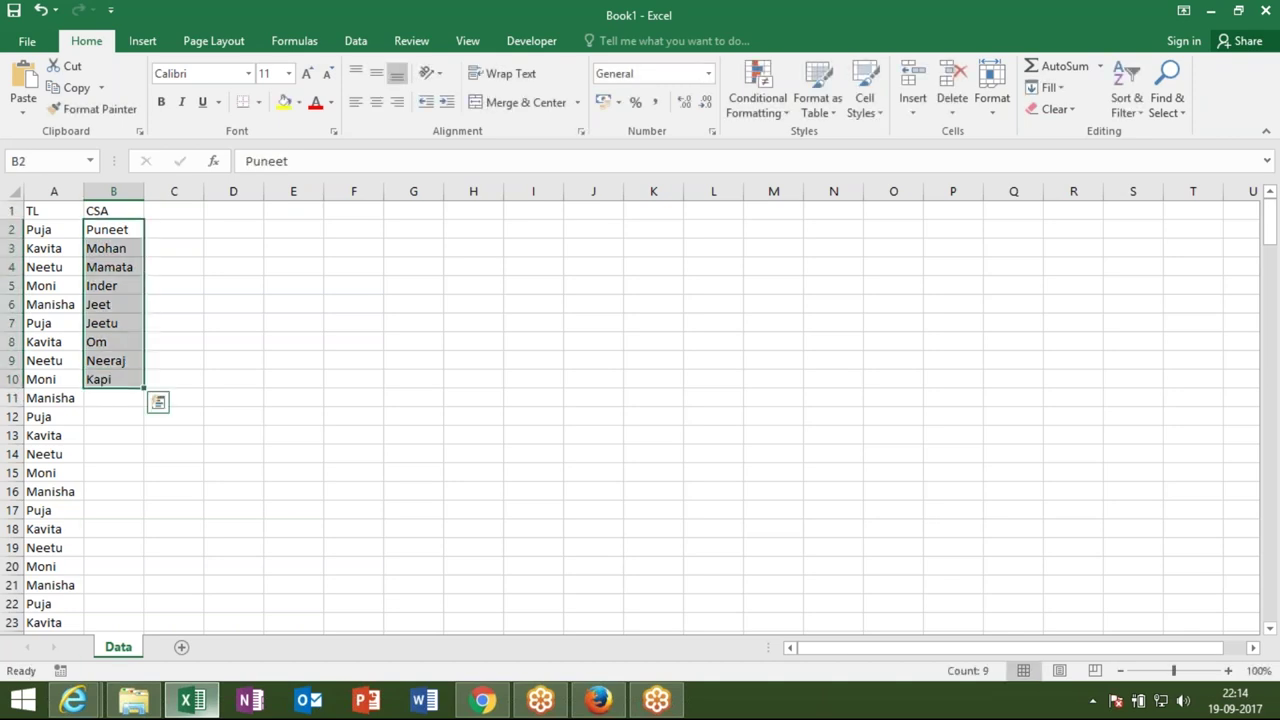
double_click(142, 389)
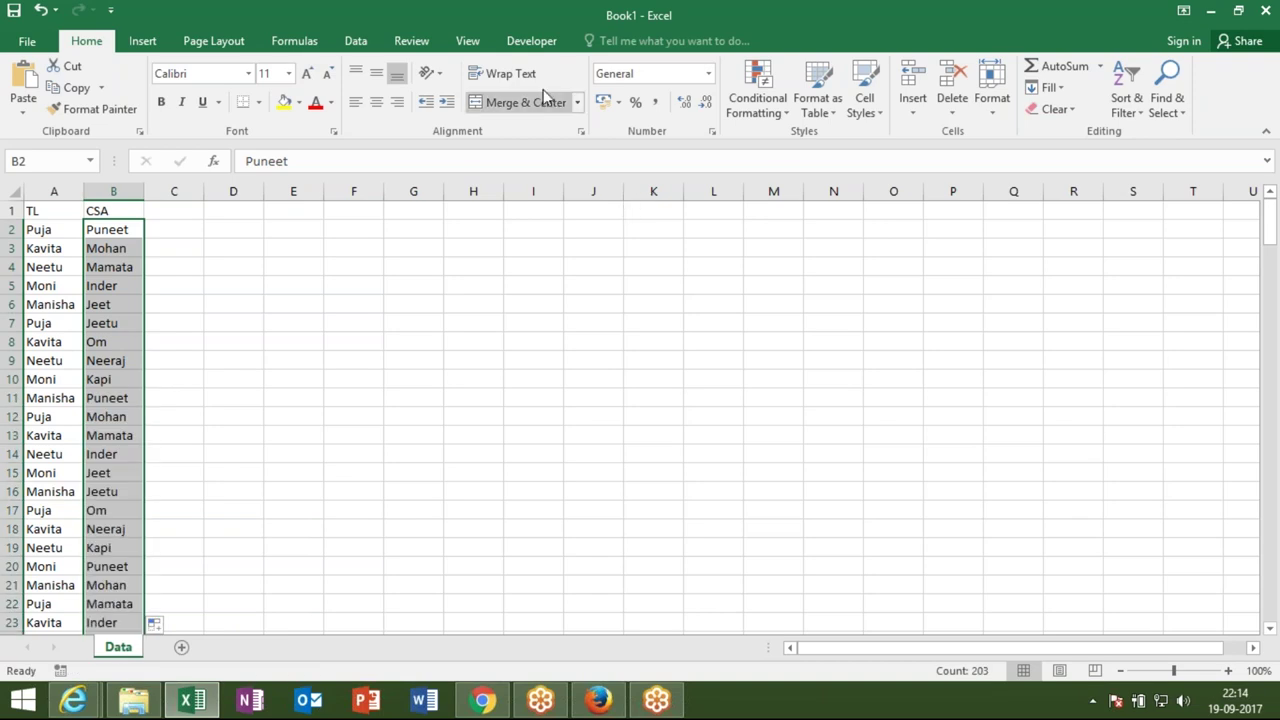
click(531, 43)
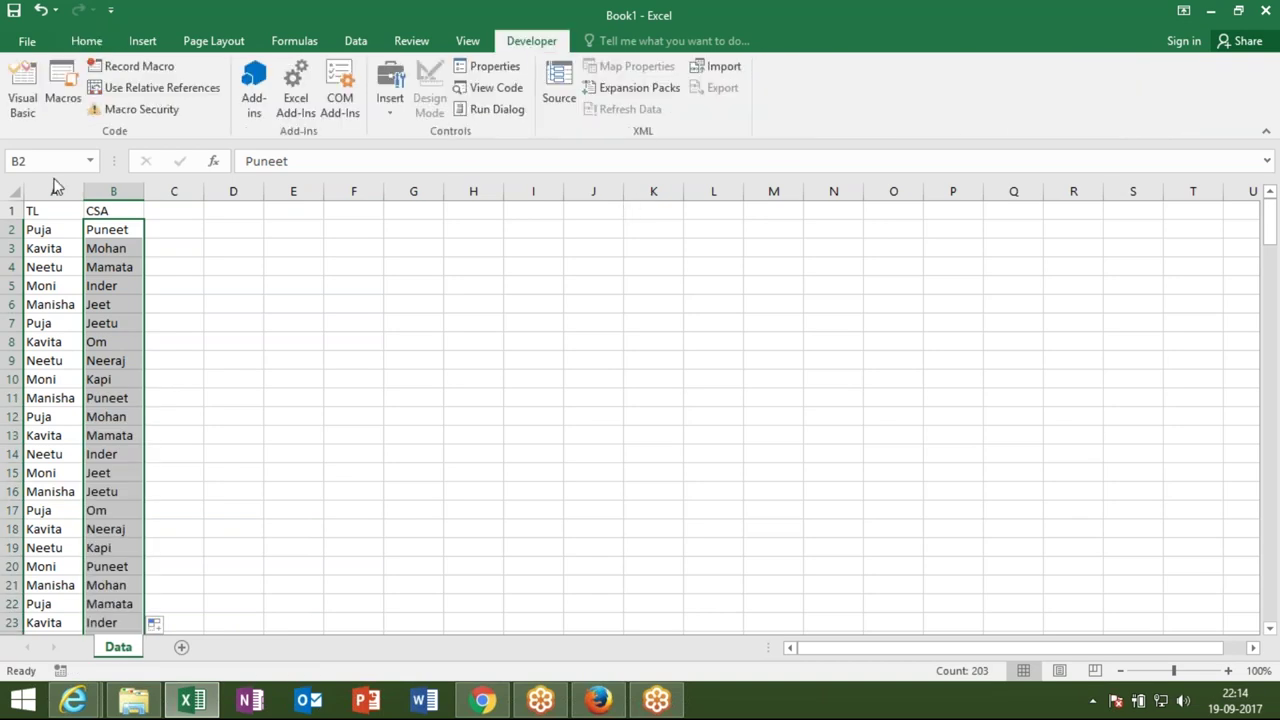
Open the Visual Basic editor from the Developer tab and insert a new UserForm
click(198, 230)
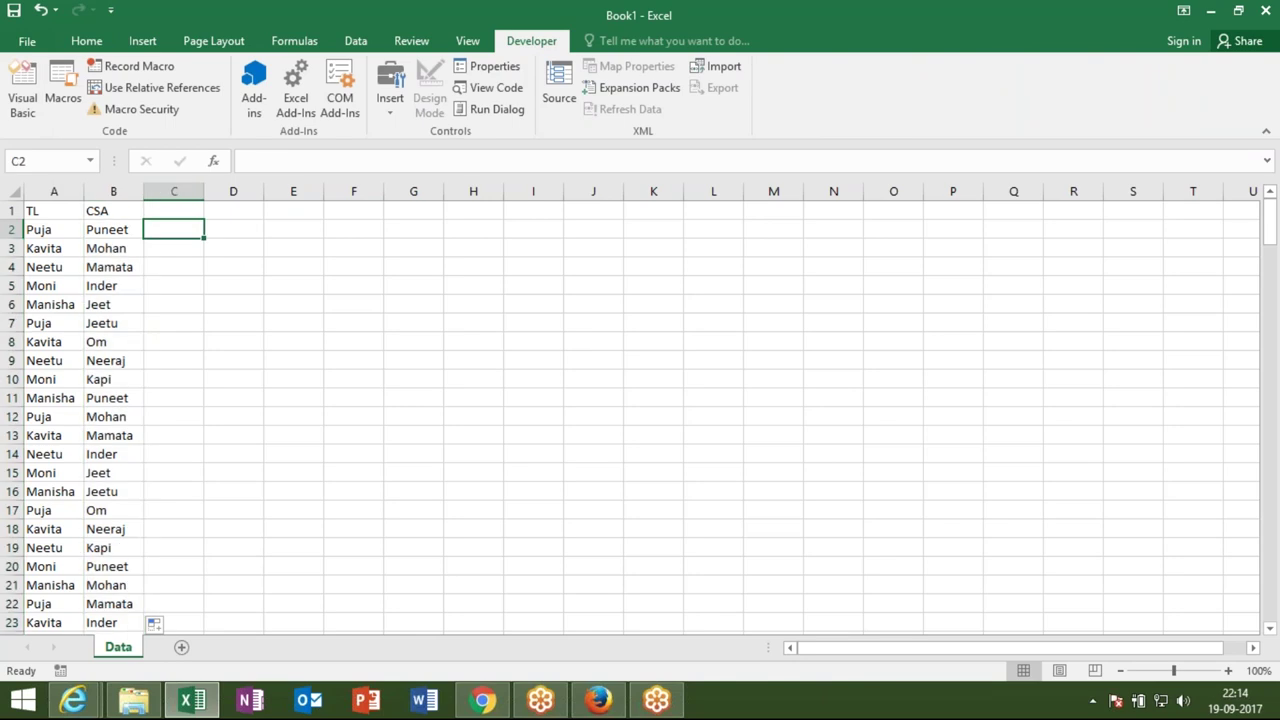
click(420, 232)
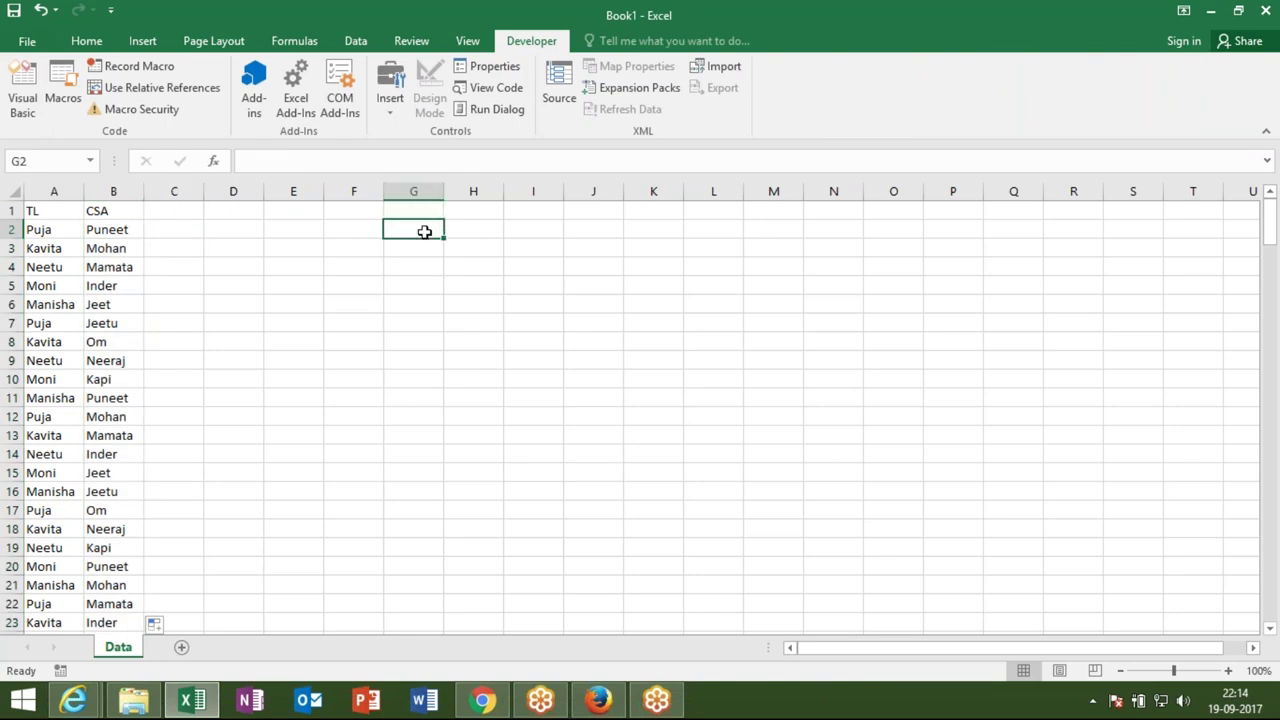
click(22, 112)
click(134, 33)
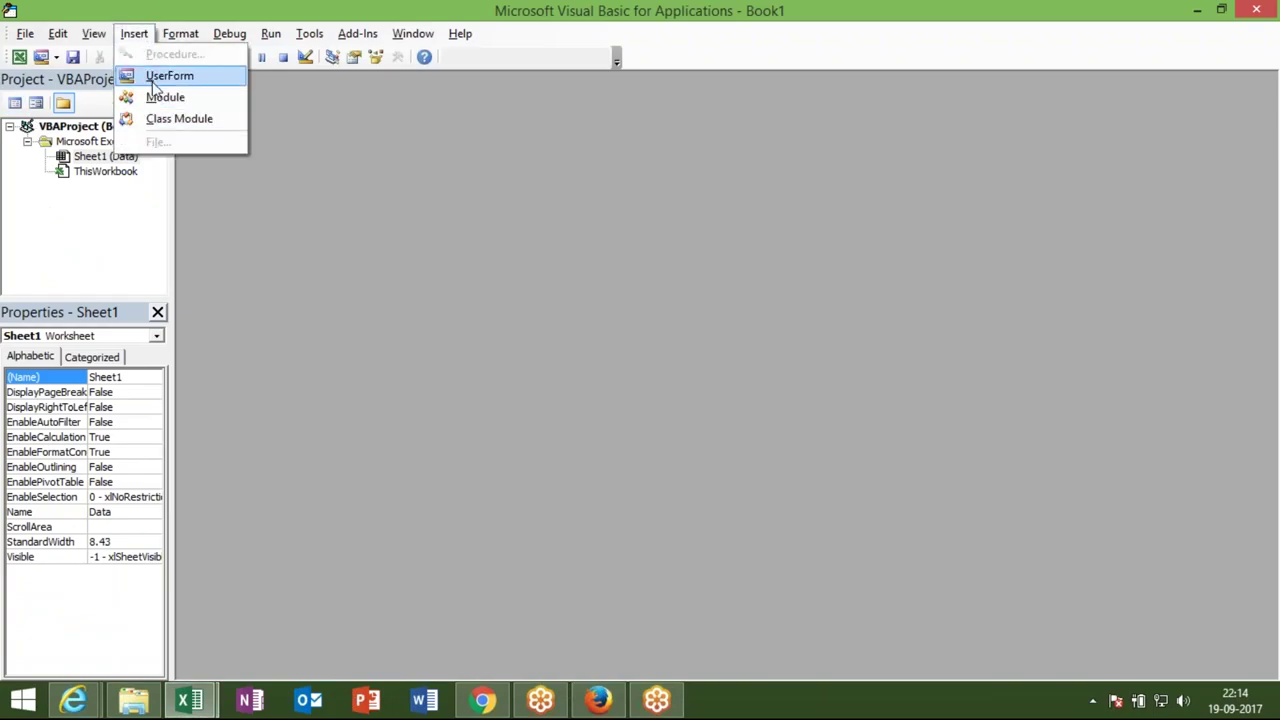
click(152, 77)
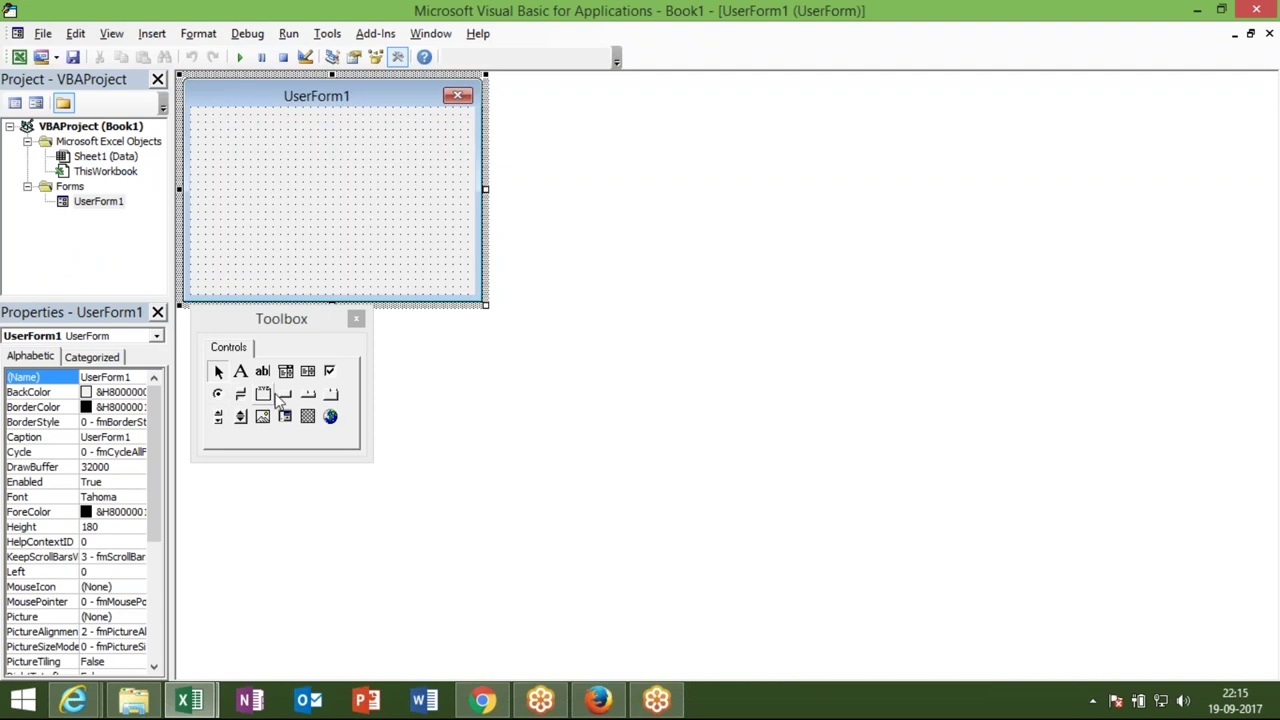
Draw a combo box near the top of UserForm1 with a TL label beside it
click(262, 372)
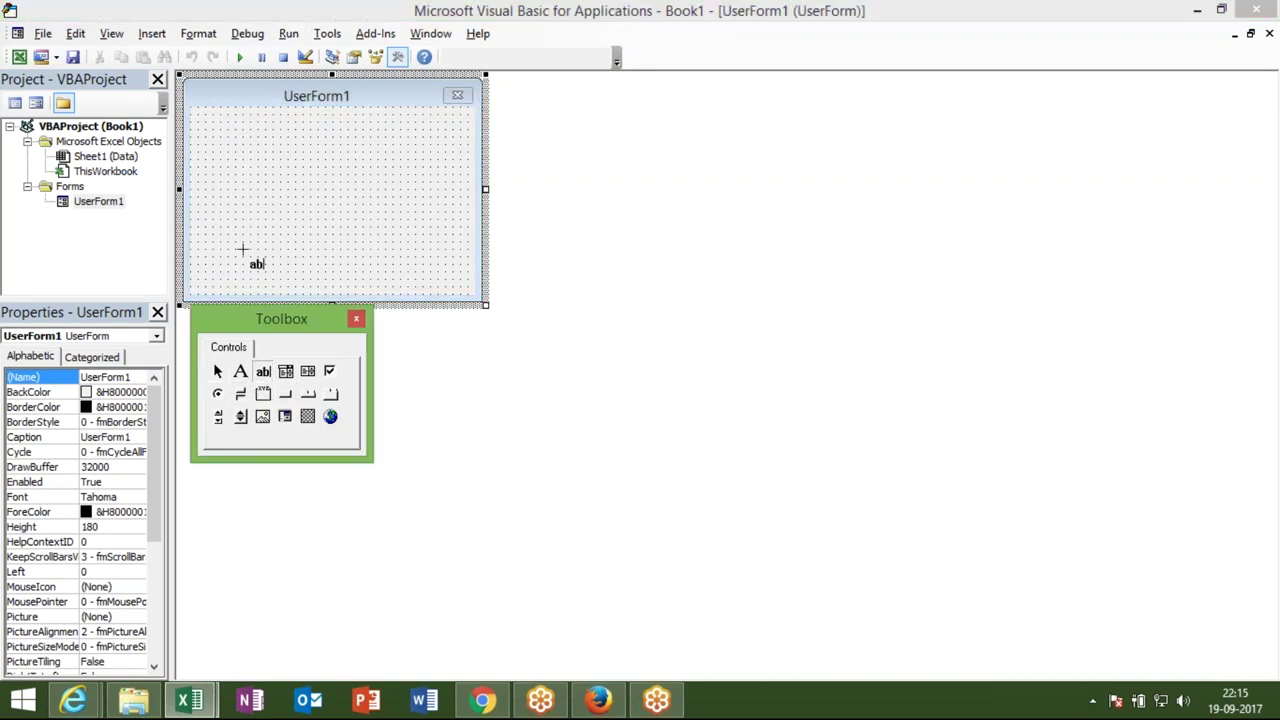
click(286, 372)
mouse_move(236, 131)
mouse_down()
mouse_move(320, 155)
mouse_move(324, 140)
mouse_up()
click(240, 371)
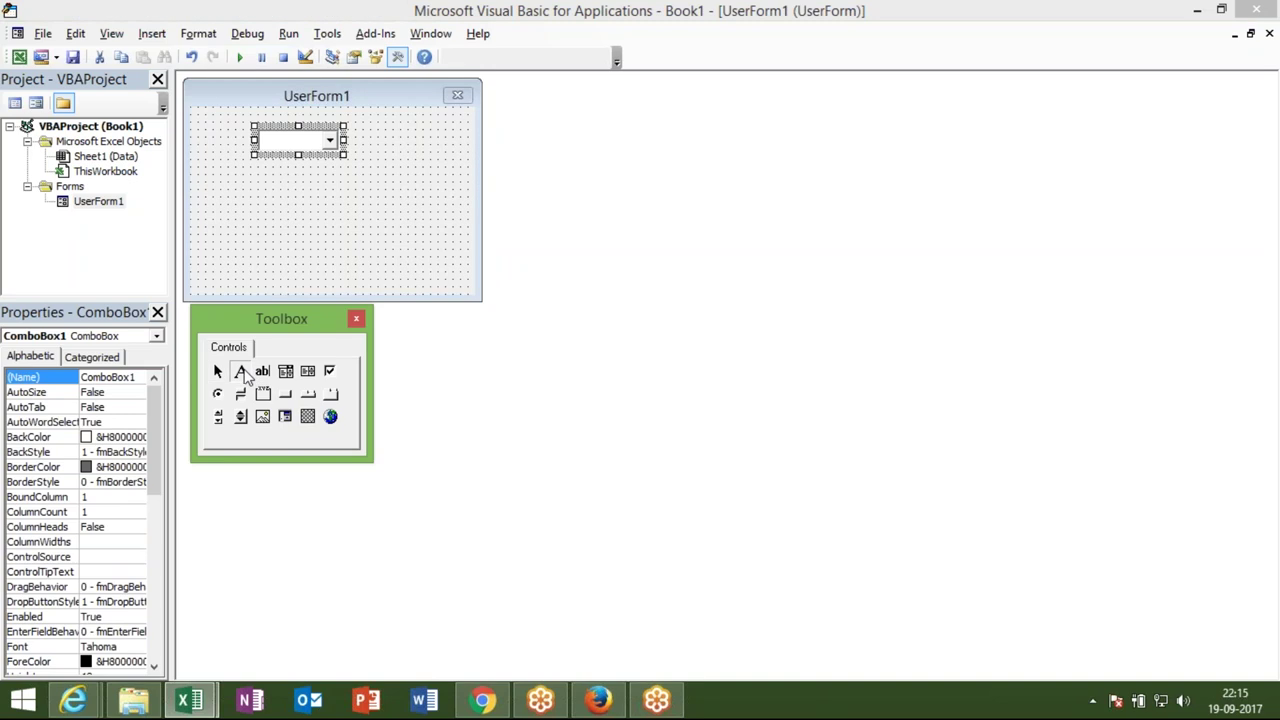
mouse_move(198, 122)
mouse_down()
mouse_move(249, 158)
mouse_move(240, 140)
mouse_up()
click(240, 140)
key(BackSpace)
key(BackSpace)
key(BackSpace)
key(BackSpace)
key(BackSpace)
key(BackSpace)
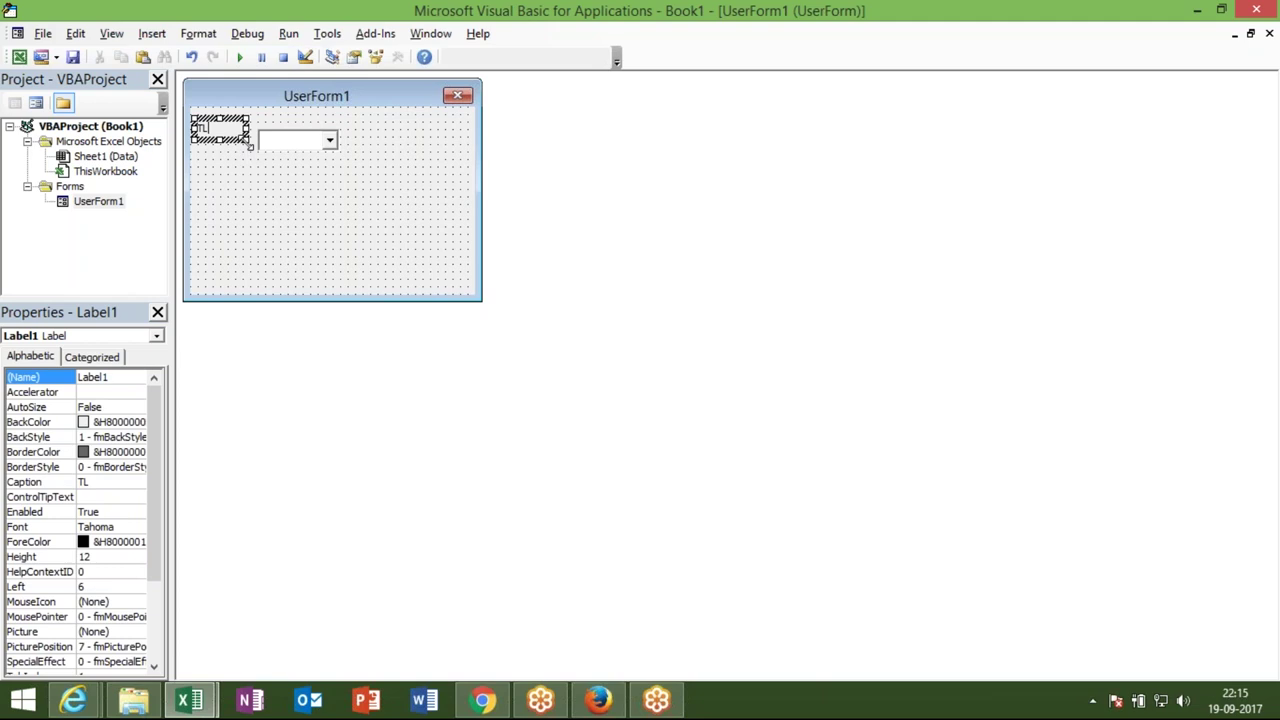
drag(250, 145, 224, 135)
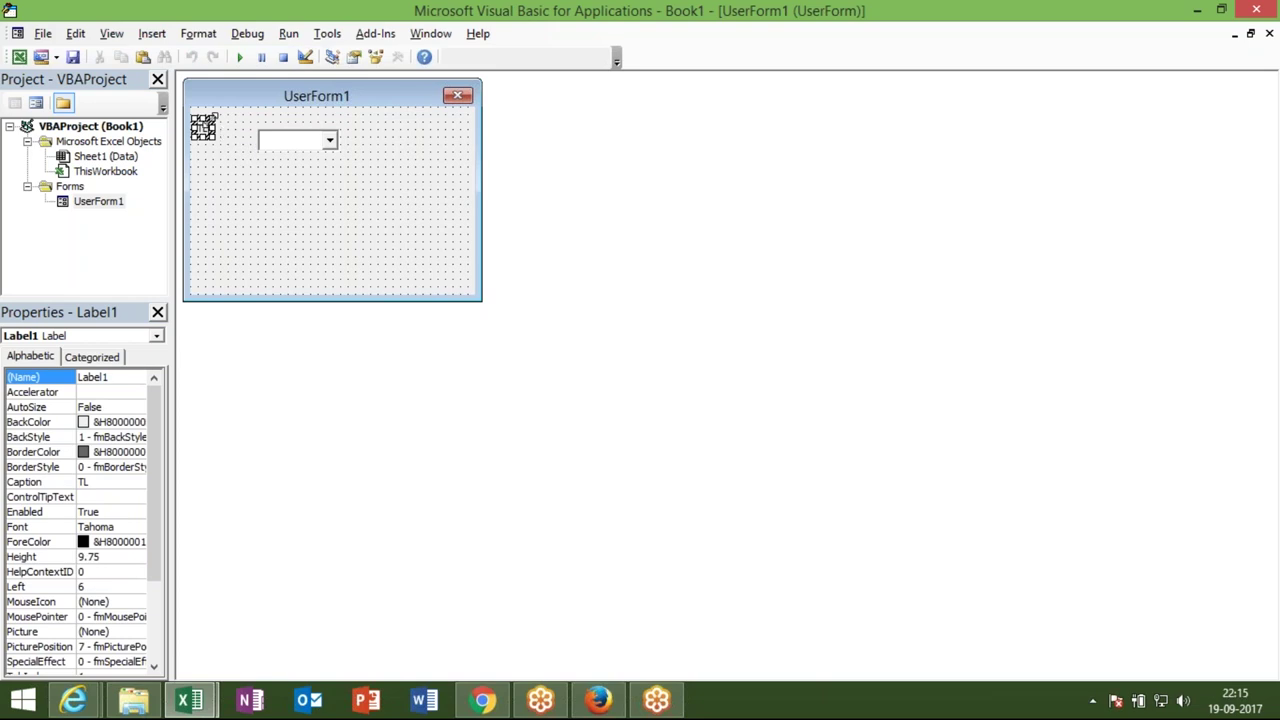
drag(203, 127, 240, 135)
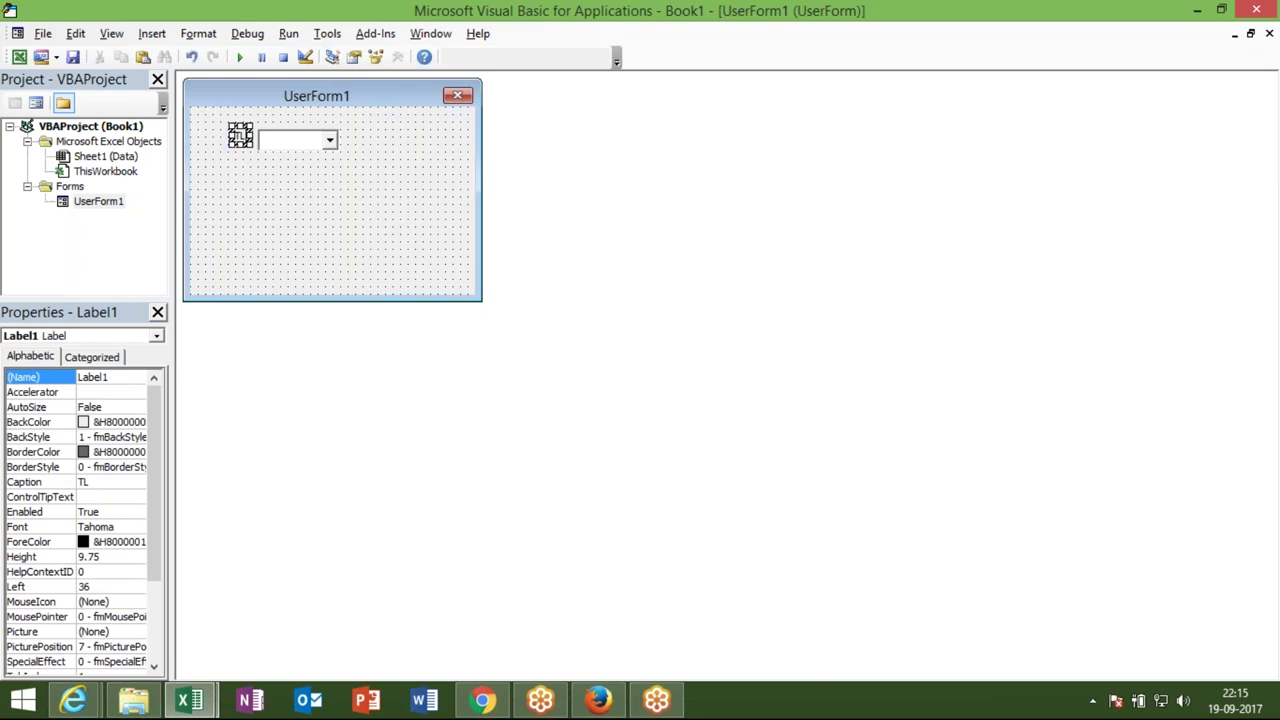
click(258, 204)
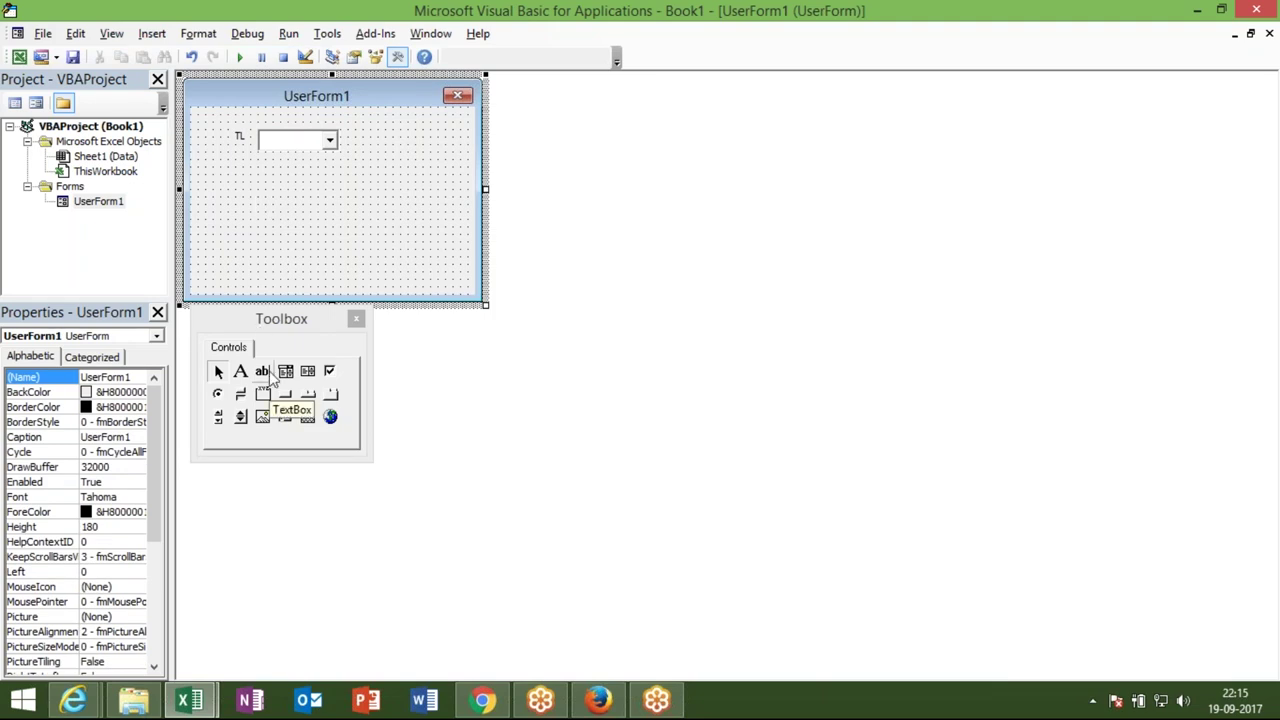
Draw a list box below the combo box with a CSA label above it
click(308, 371)
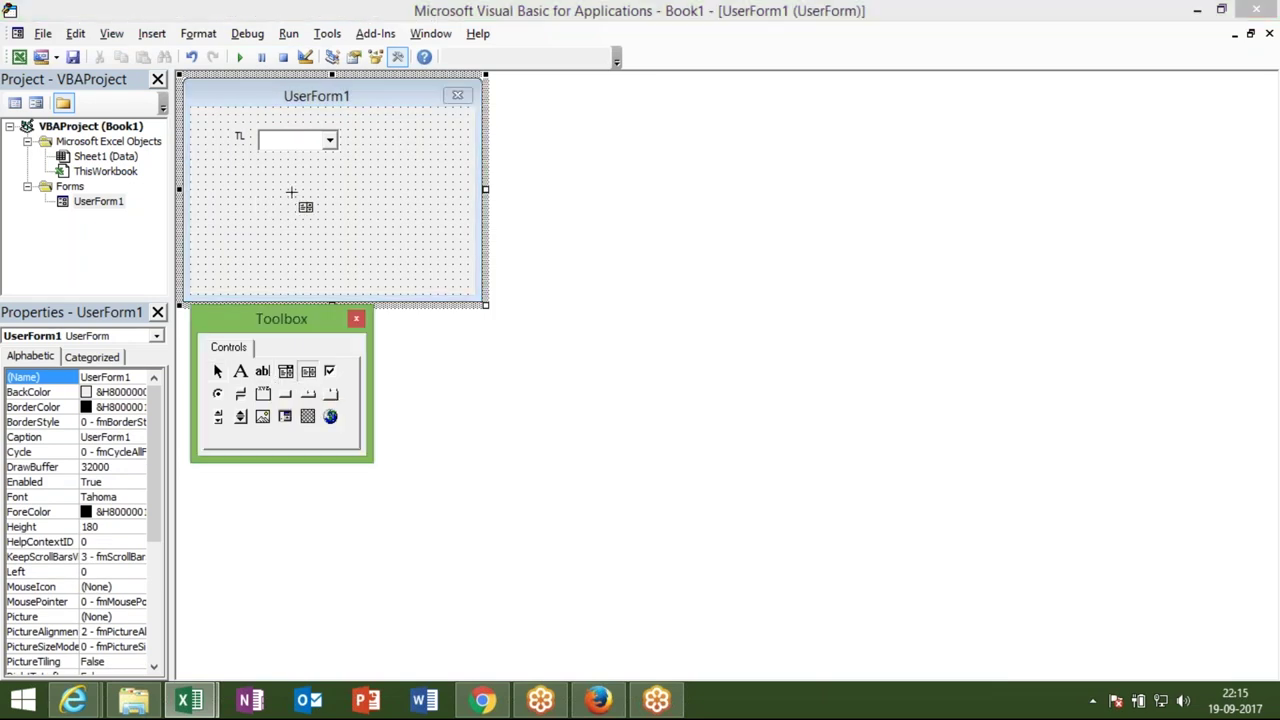
drag(250, 182, 350, 281)
click(246, 372)
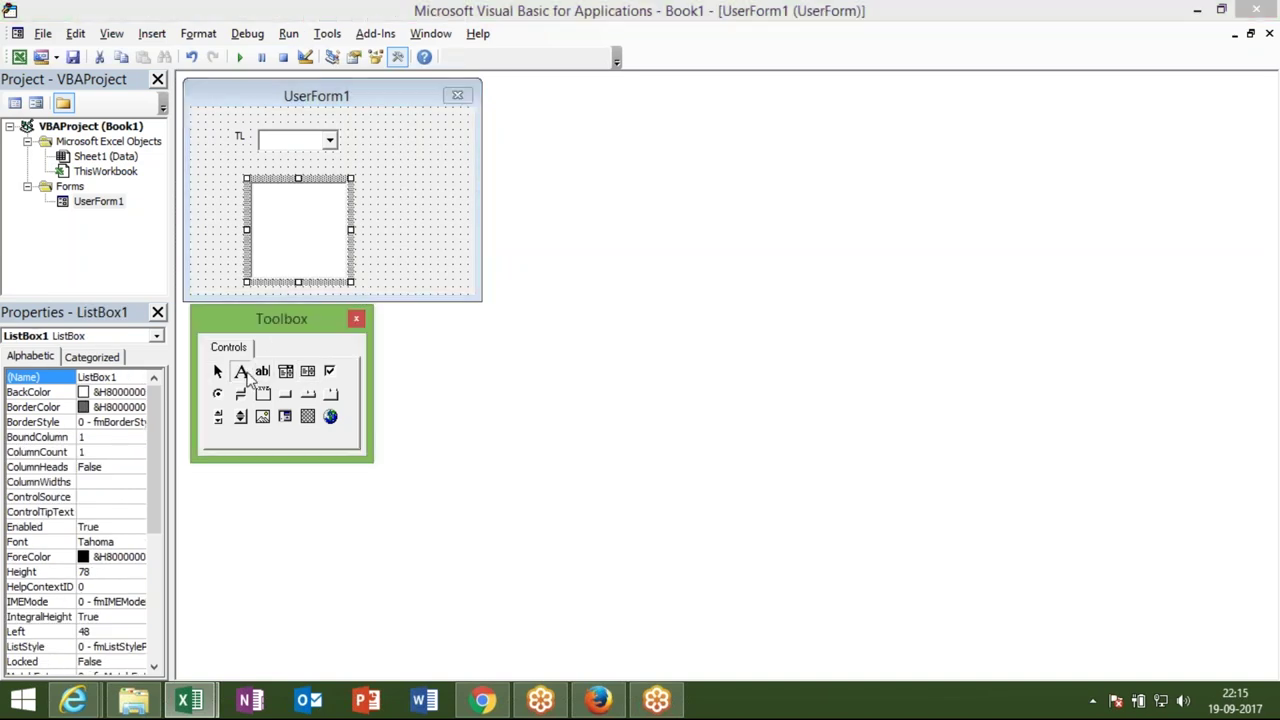
drag(236, 153, 306, 176)
key(F4)
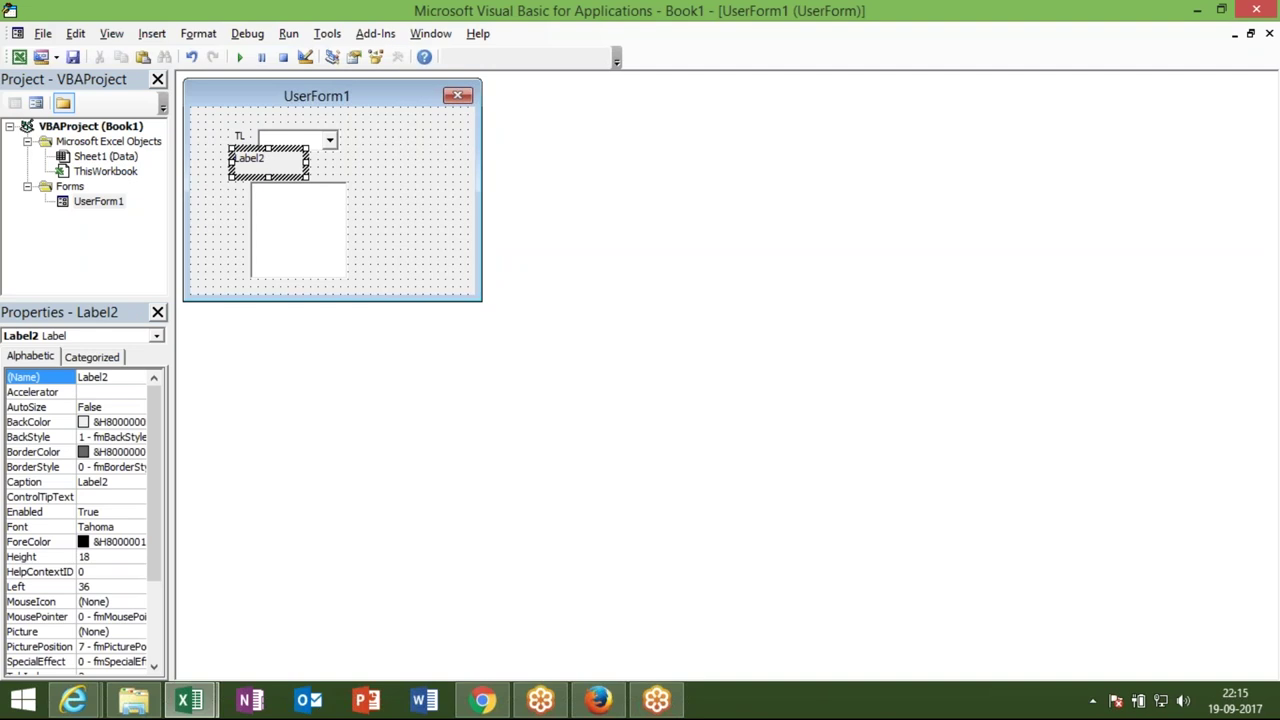
key(BackSpace)
key(BackSpace)
key(BackSpace)
text(CS)
drag(306, 178, 262, 168)
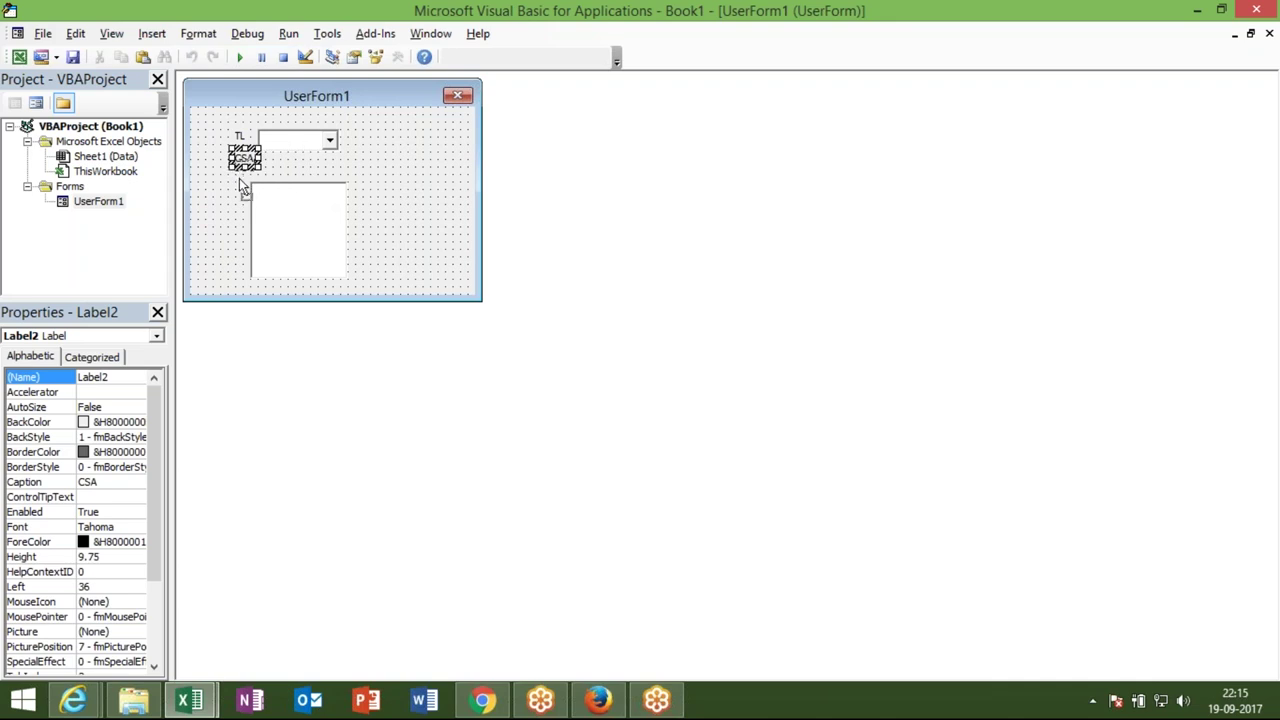
drag(238, 170, 244, 178)
click(370, 188)
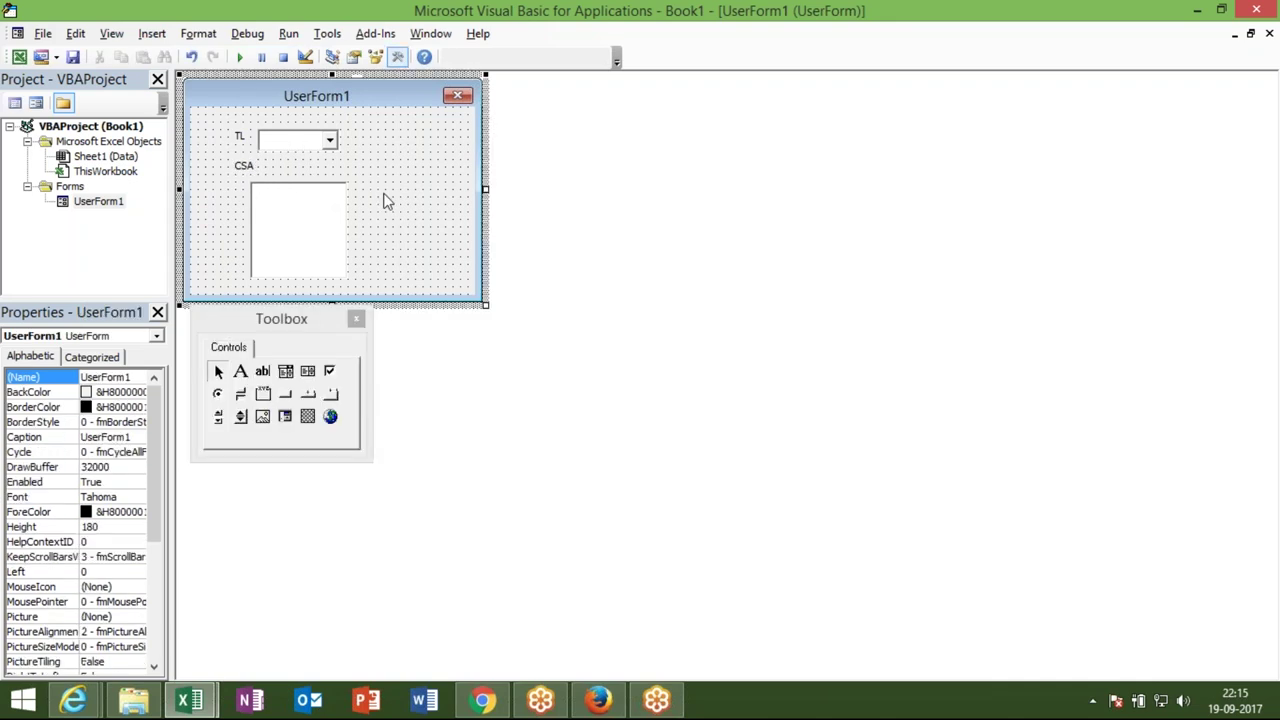
click(241, 57)
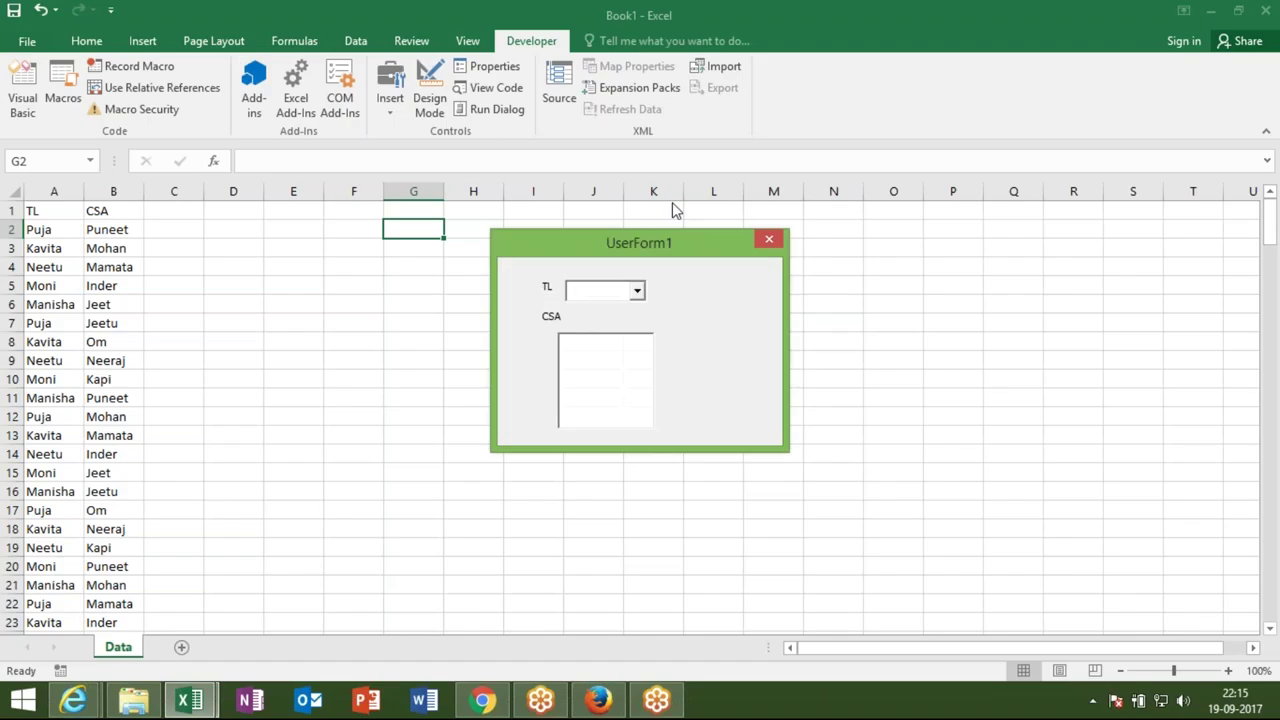
click(637, 291)
click(631, 316)
click(644, 290)
click(642, 292)
click(769, 239)
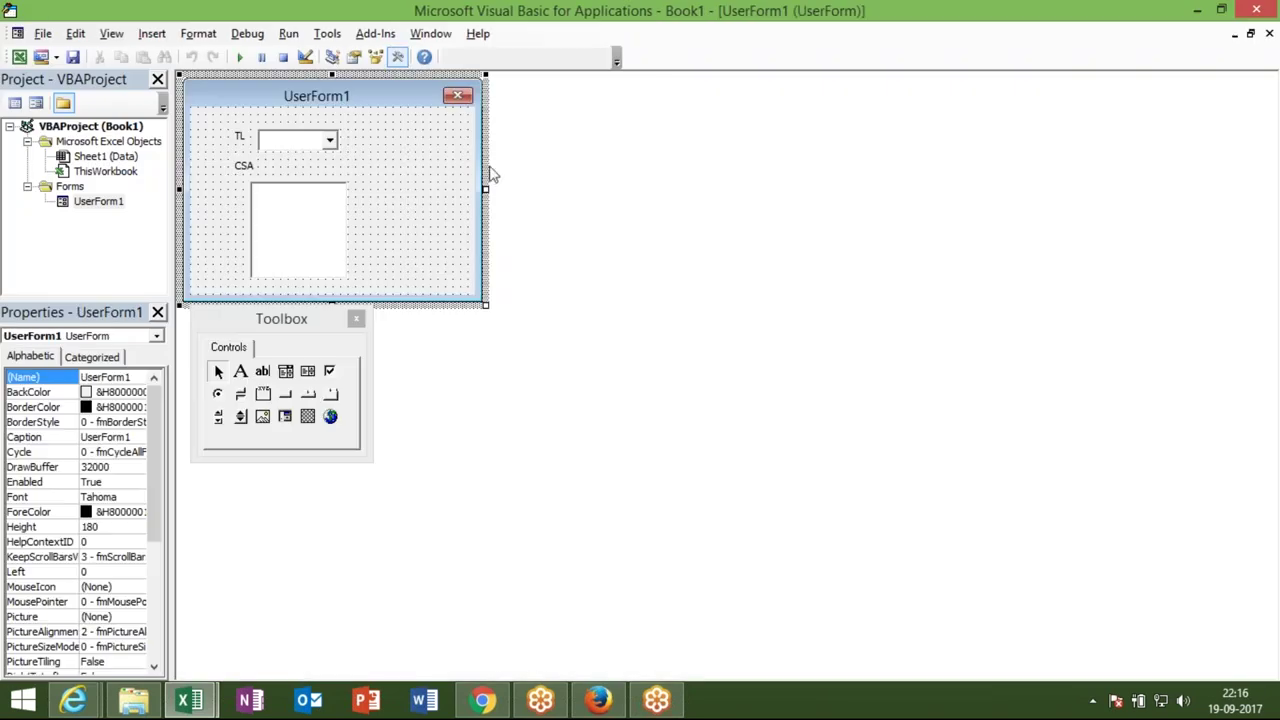
Create the UserForm_Initialize procedure and declare Dim tl As New Collection in it
double_click(419, 152)
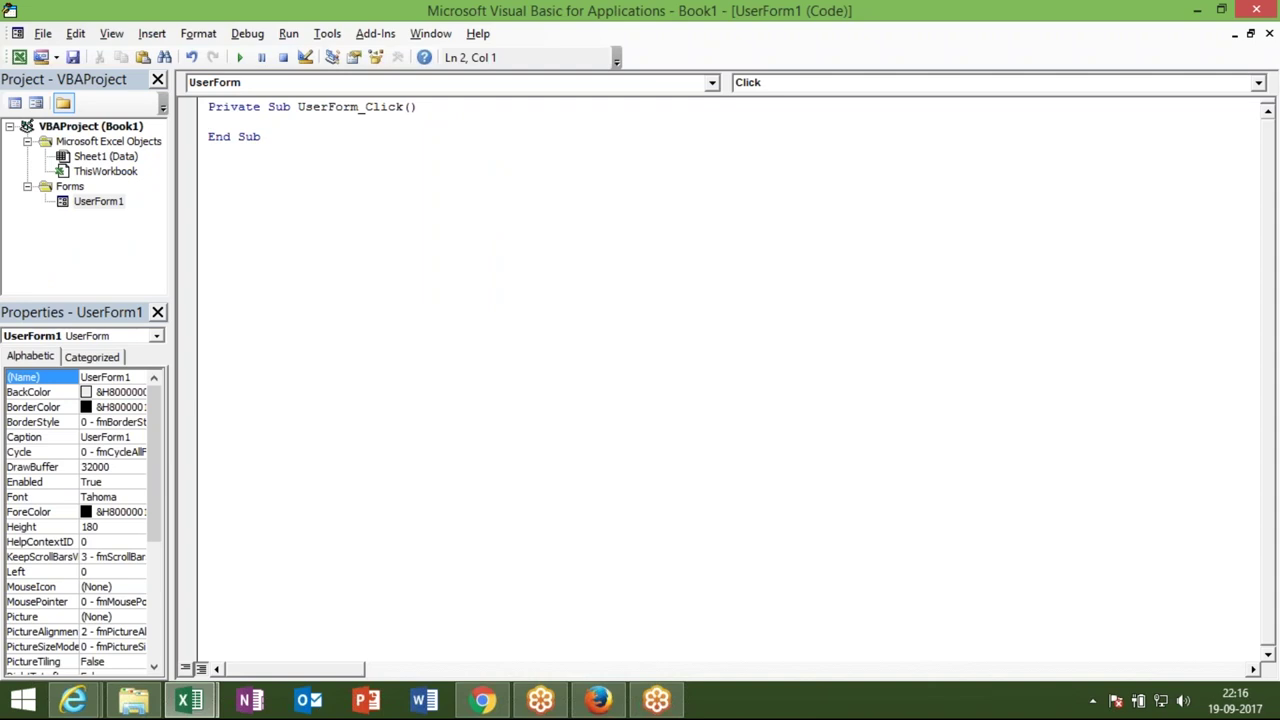
click(775, 88)
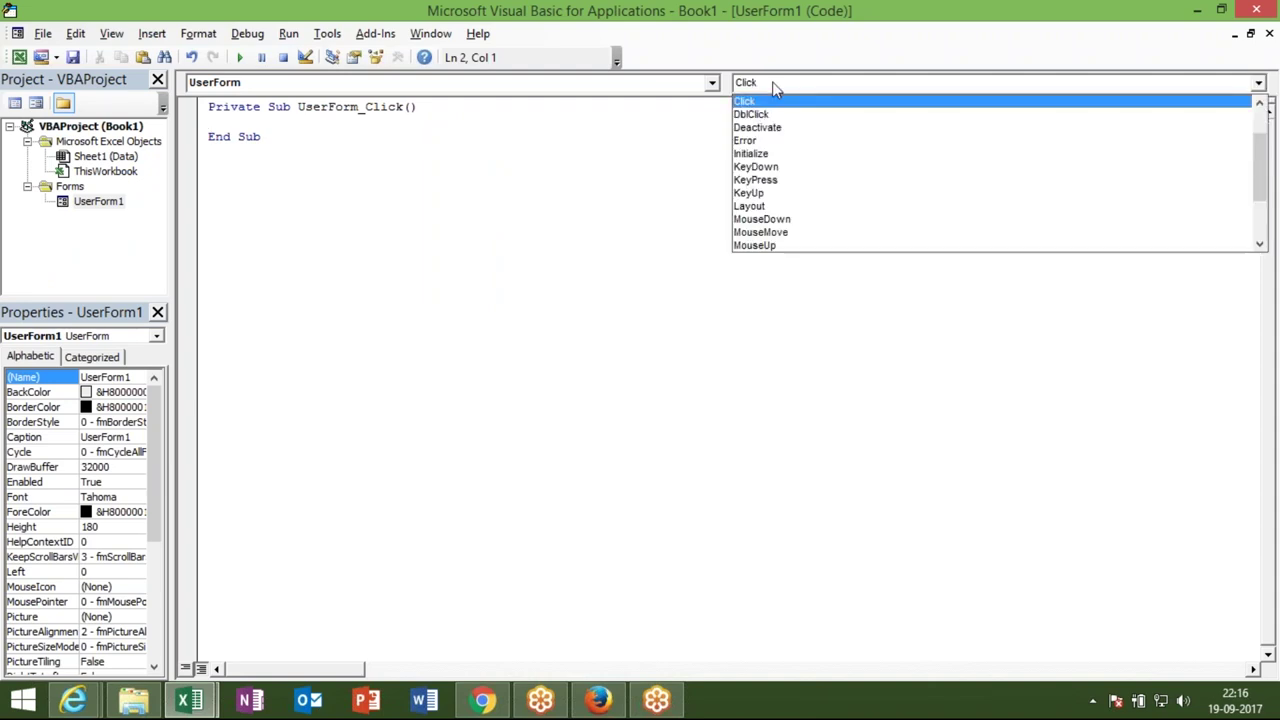
click(780, 155)
key(Return)
key(Return)
key(Return)
key(Up)
key(Up)
text(dim )
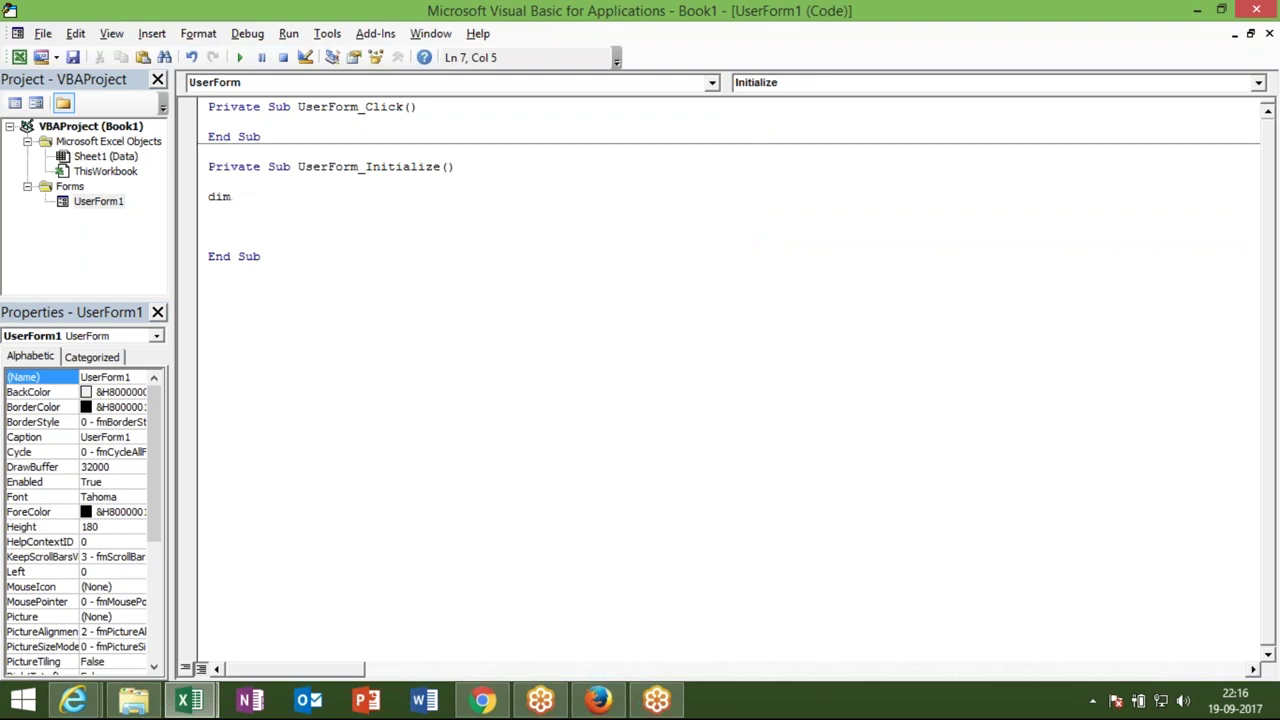
text(tl as )
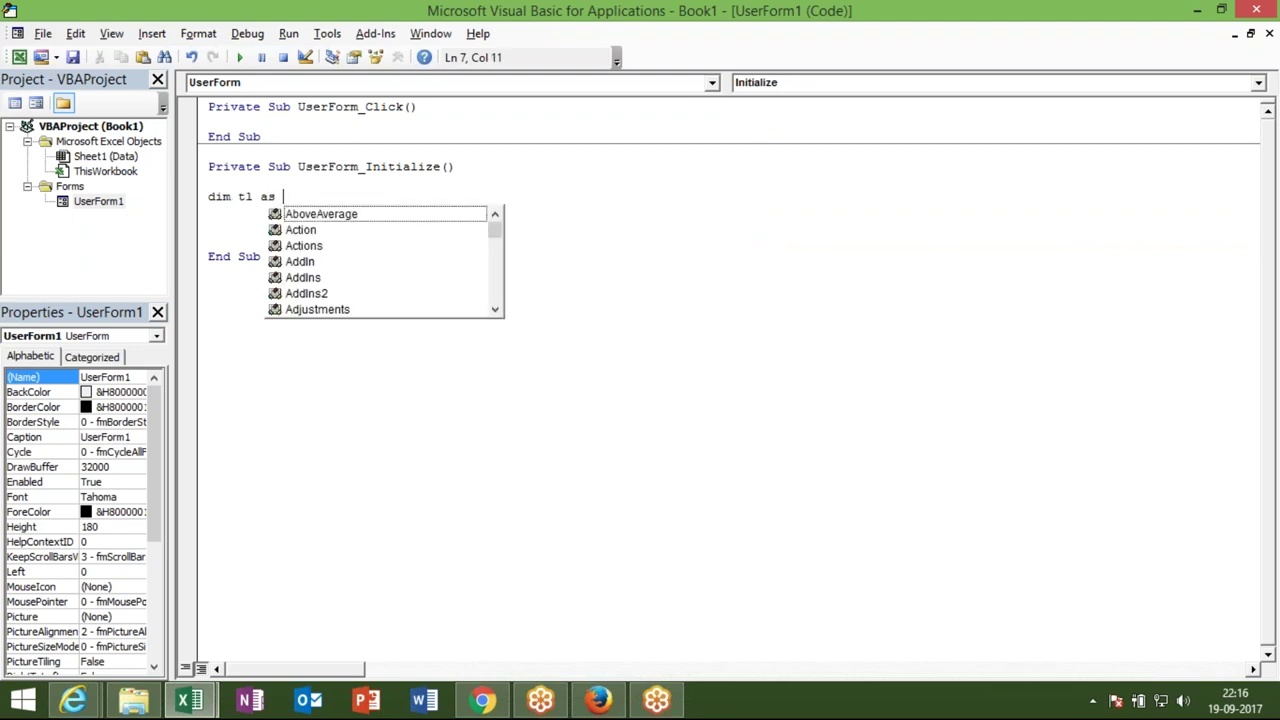
text(new )
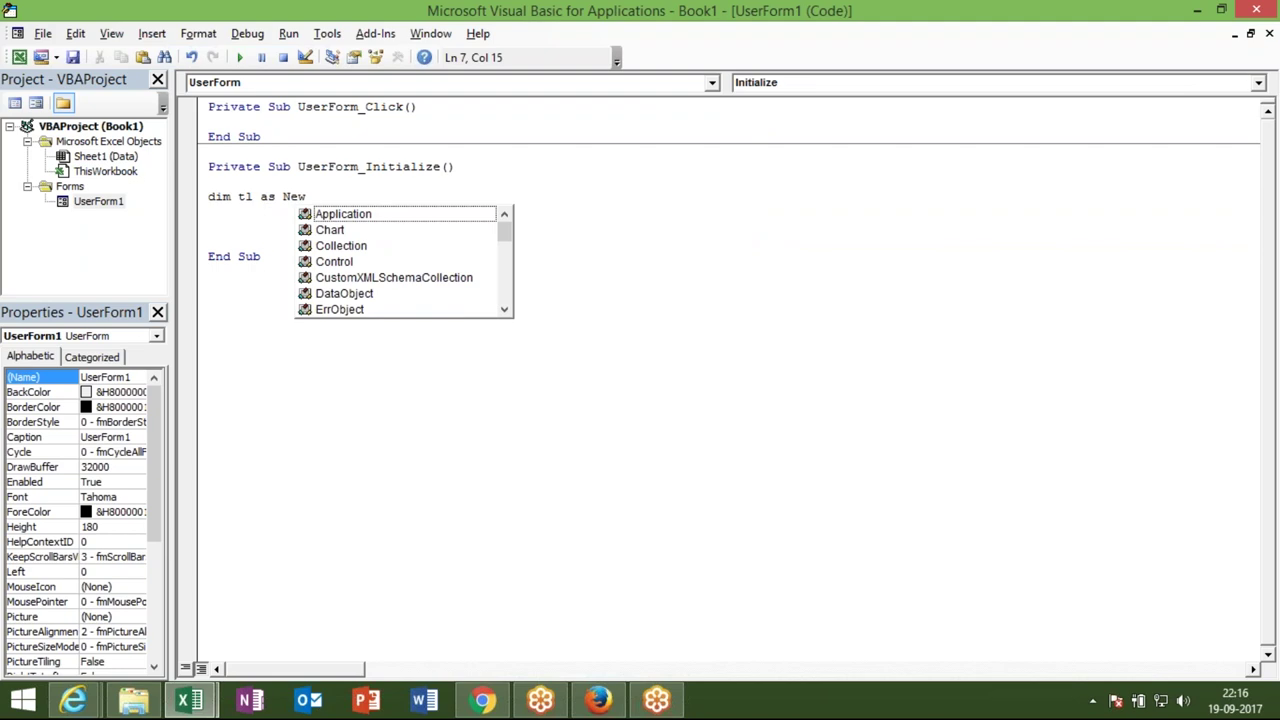
text(co)
key(Tab)
key(Return)
key(Return)
key(Return)
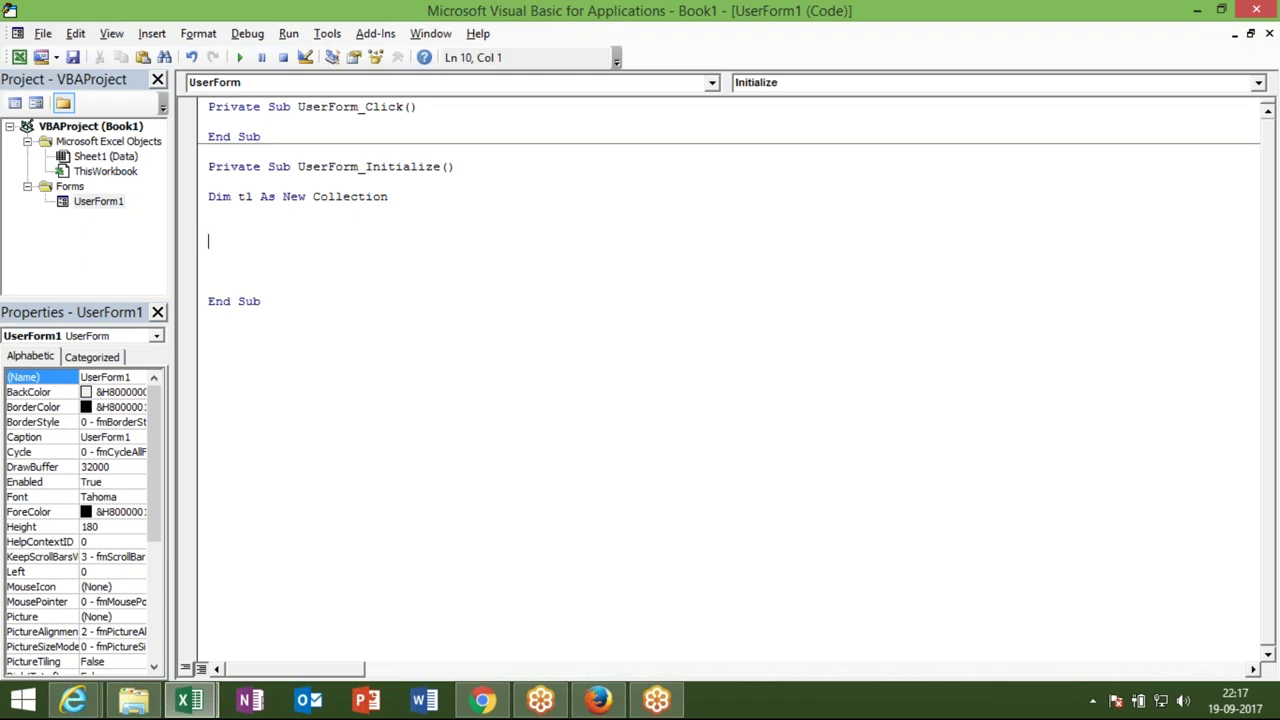
Begin the 'For i = 2 To' line after checking the Data sheet's last row in Excel
key(Return)
key(Up)
key(Up)
text(for )
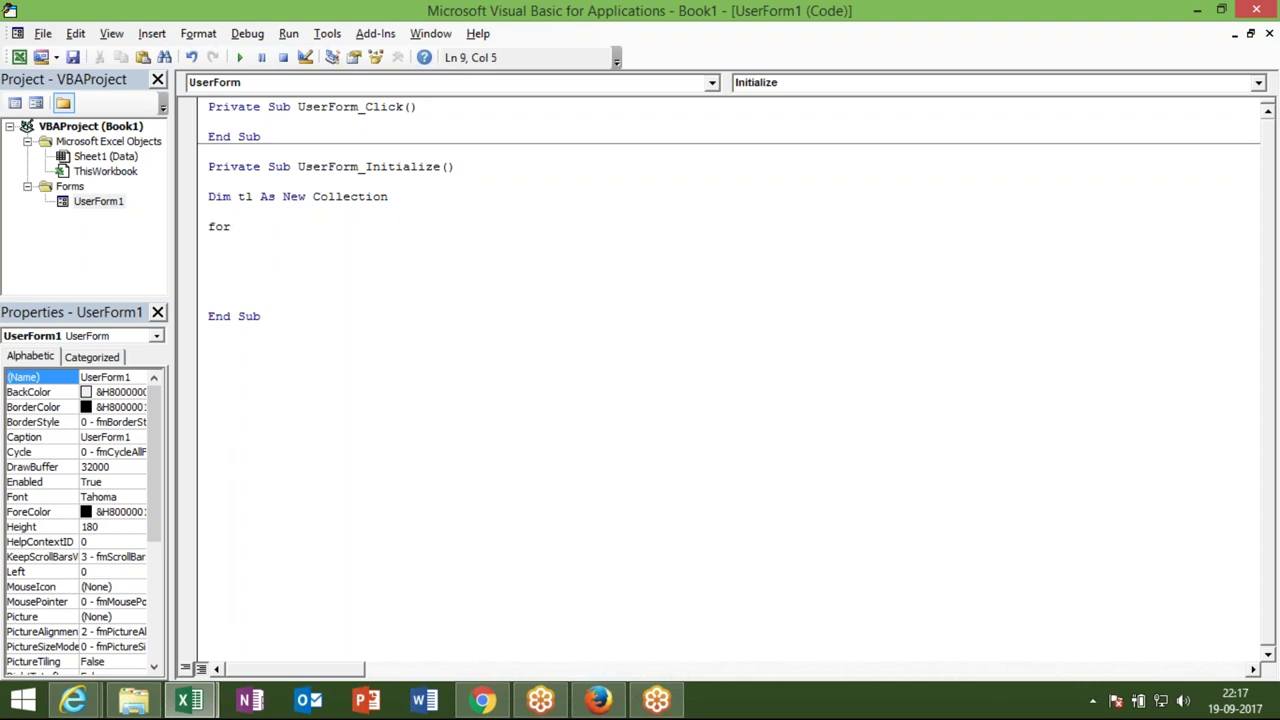
text(i = 2 to)
key(alt+F11)
click(51, 251)
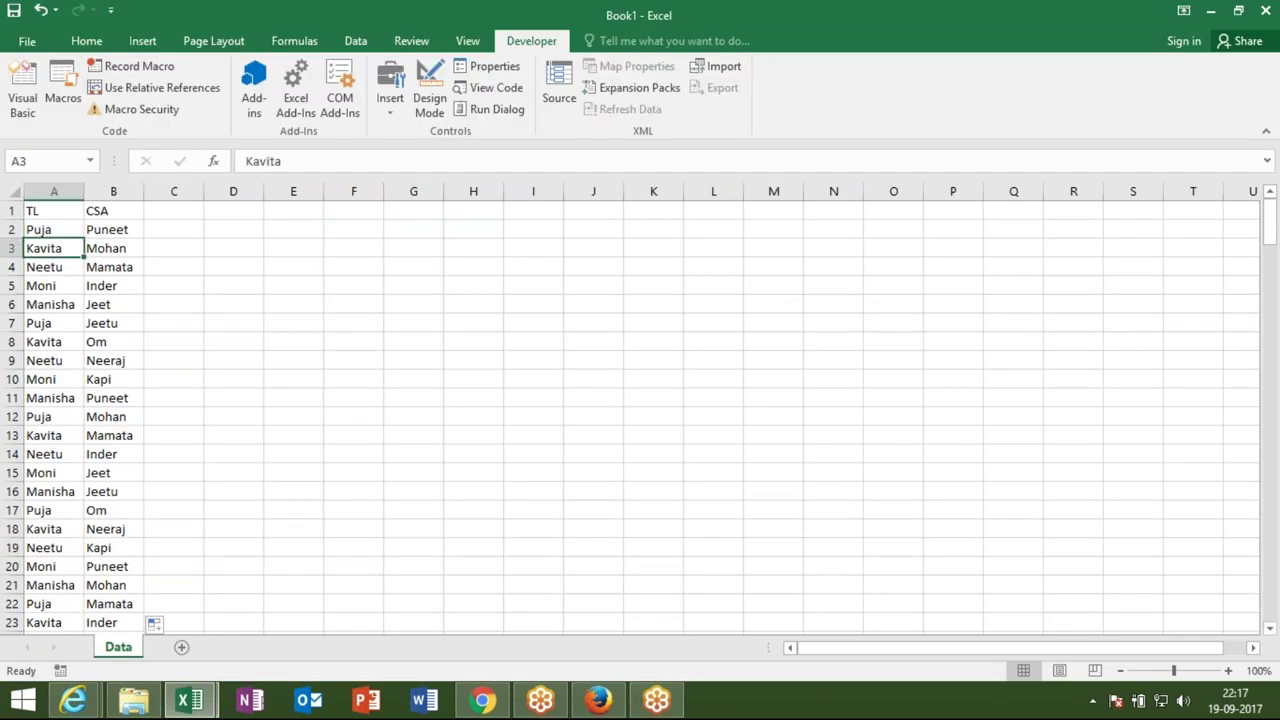
key(Down)
key(Down)
key(ctrl+Down)
key(alt+F11)
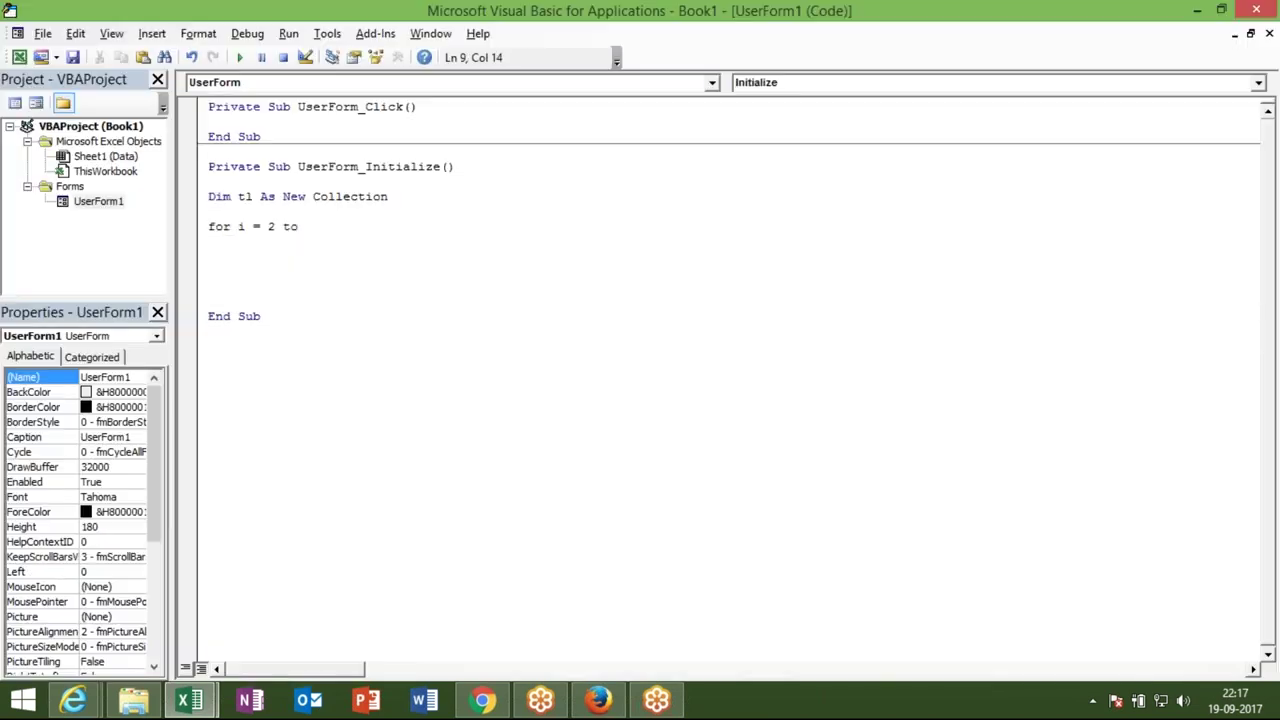
Complete the loop header with Sheets("Data").End(xlUp).Row and open a line for the body
text(sheets)
text(("Data").end(xlip)
key(BackSpace)
key(BackSpace)
text(up).row)
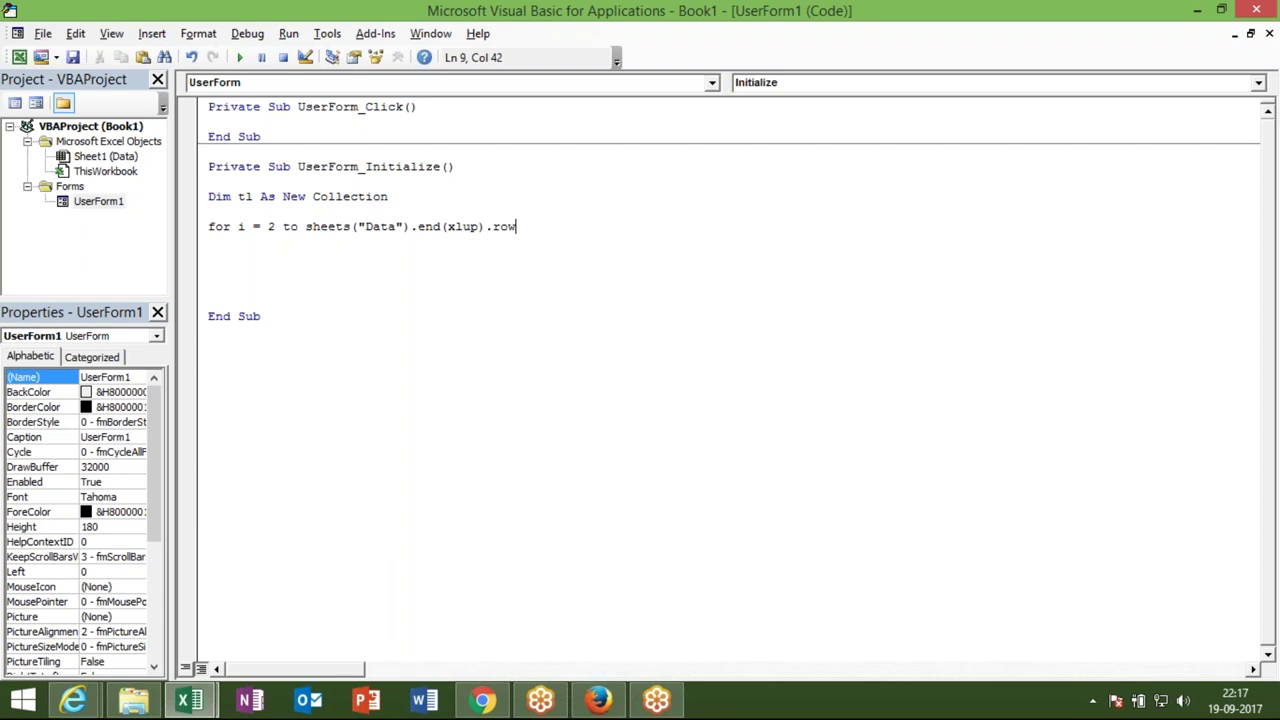
key(Down)
key(Return)
key(Return)
key(Return)
key(Return)
key(Up)
click(208, 256)
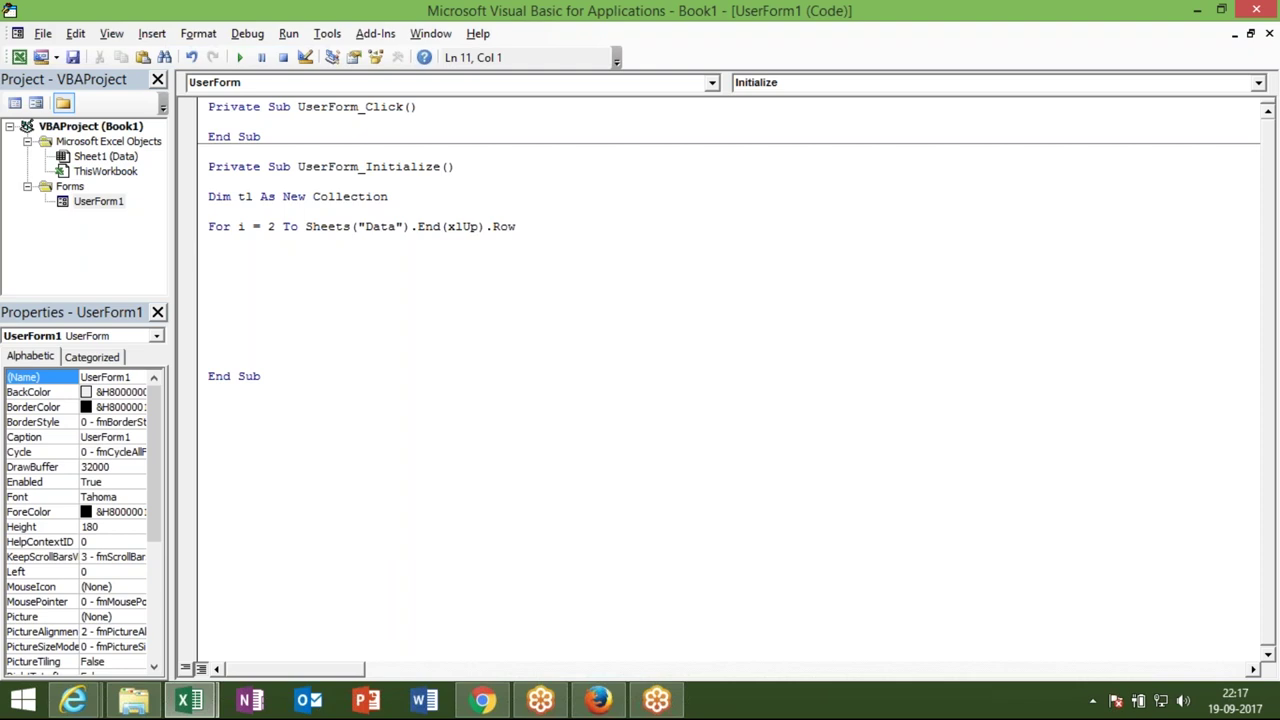
Write tl.Add Sheets("Data").Range("A" & i).Value with a CStr key of the same expression
text(tl)
text(.ad)
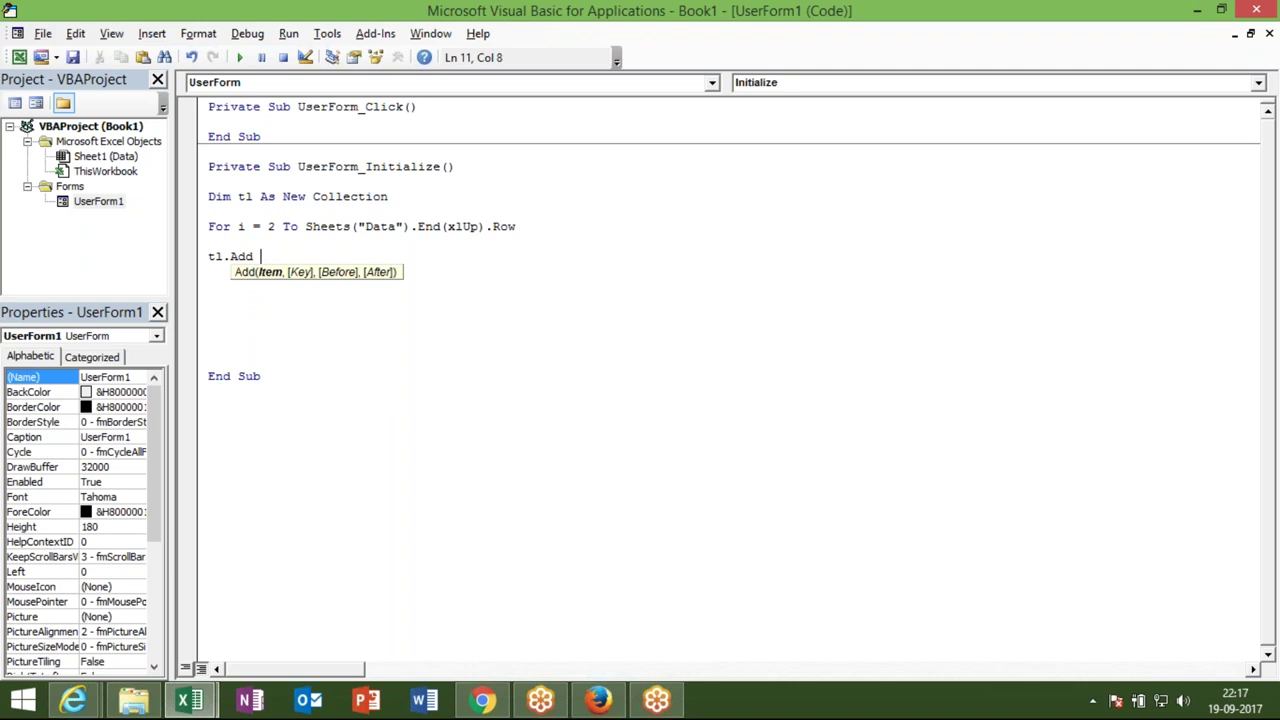
text( sheeta)
text(("Data)
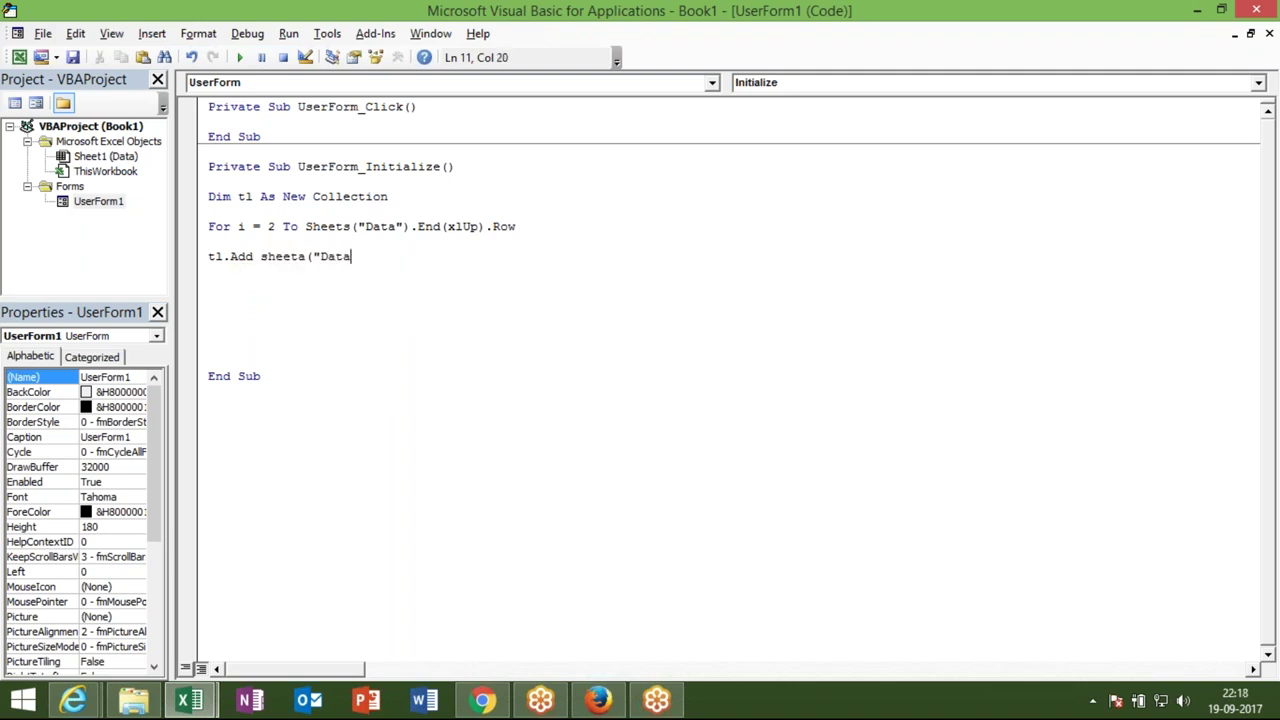
text(").range)
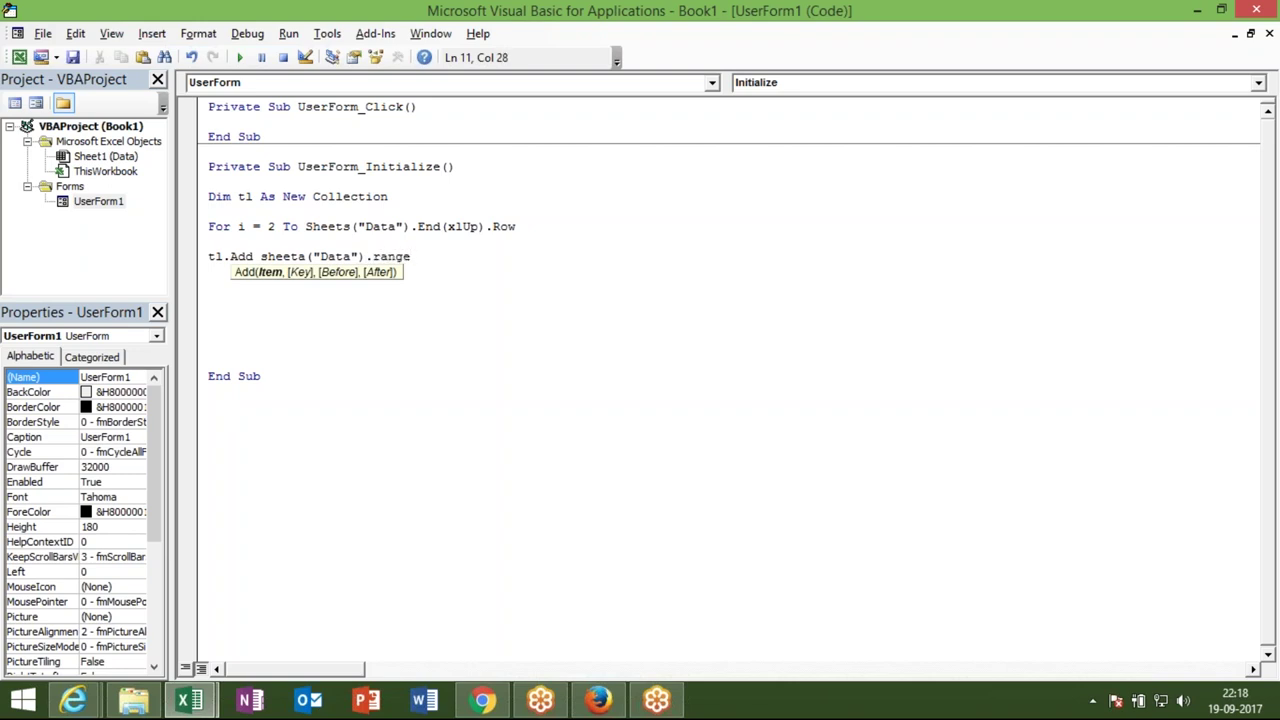
text())
key(BackSpace)
text(("A" & i)
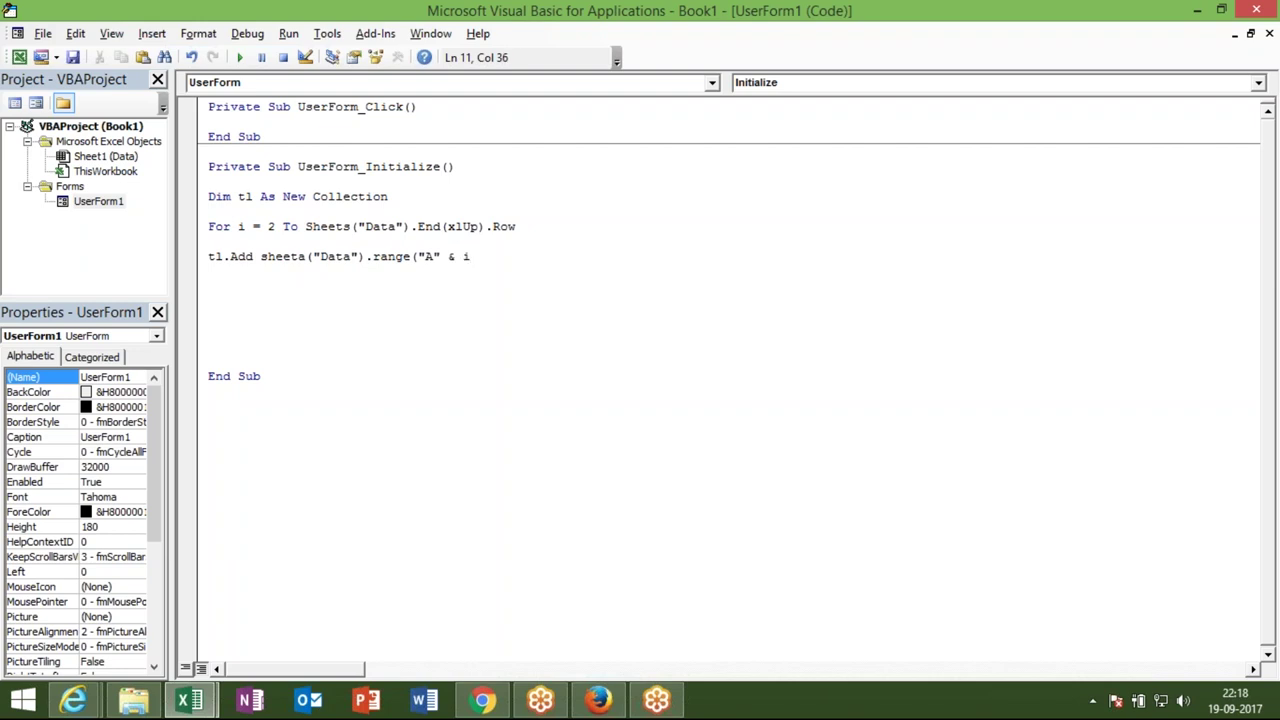
text().value,)
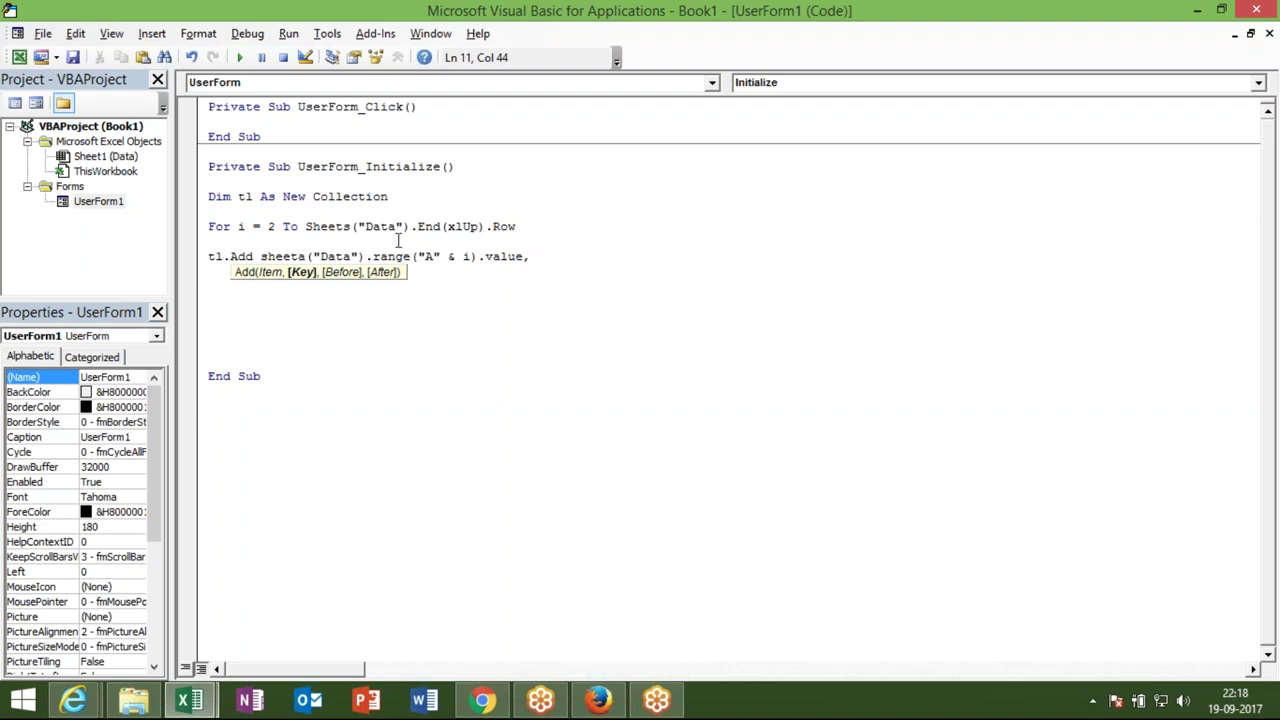
drag(260, 257, 523, 261)
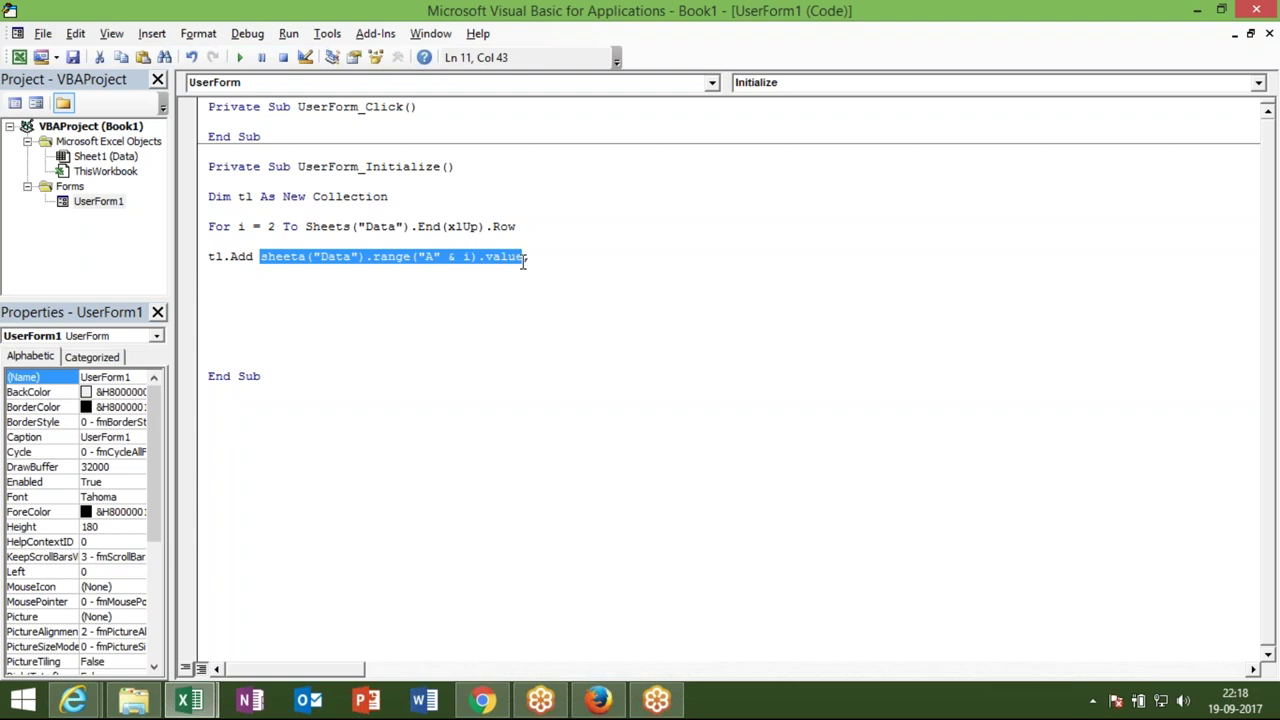
click(542, 259)
text(,)
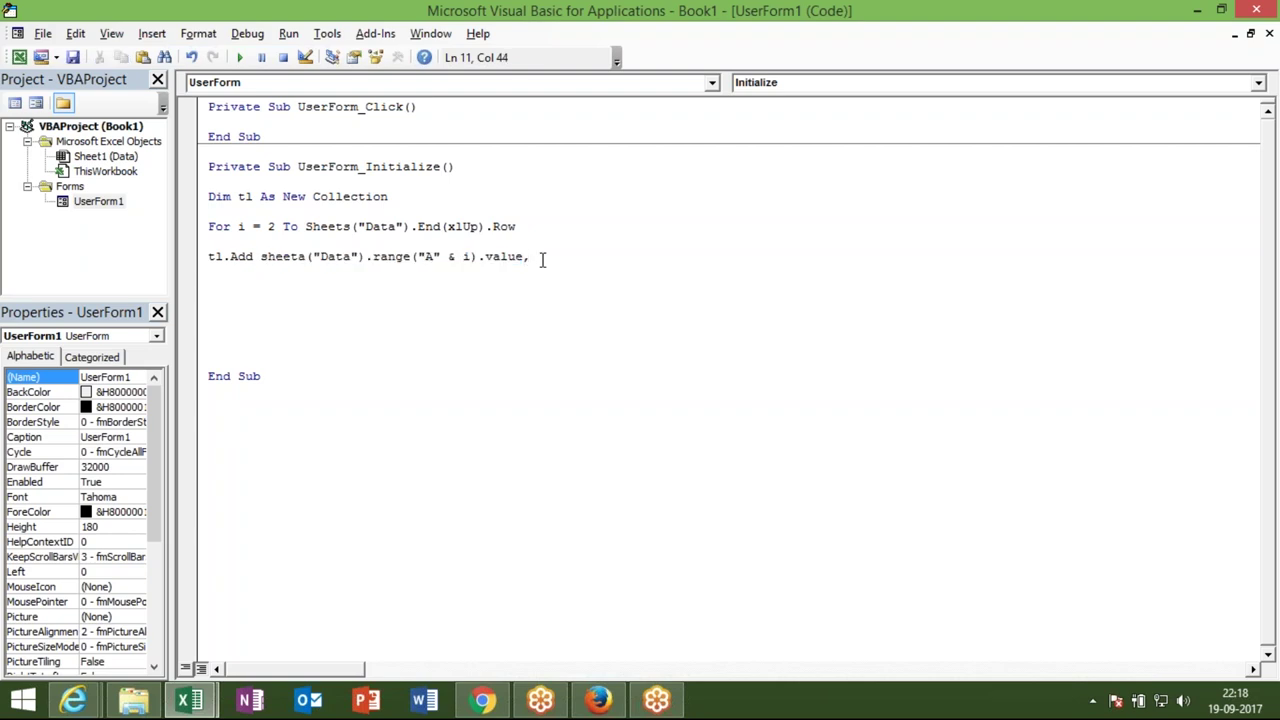
text(cstr()
text(sheeta("Data").range("A" & i).value)
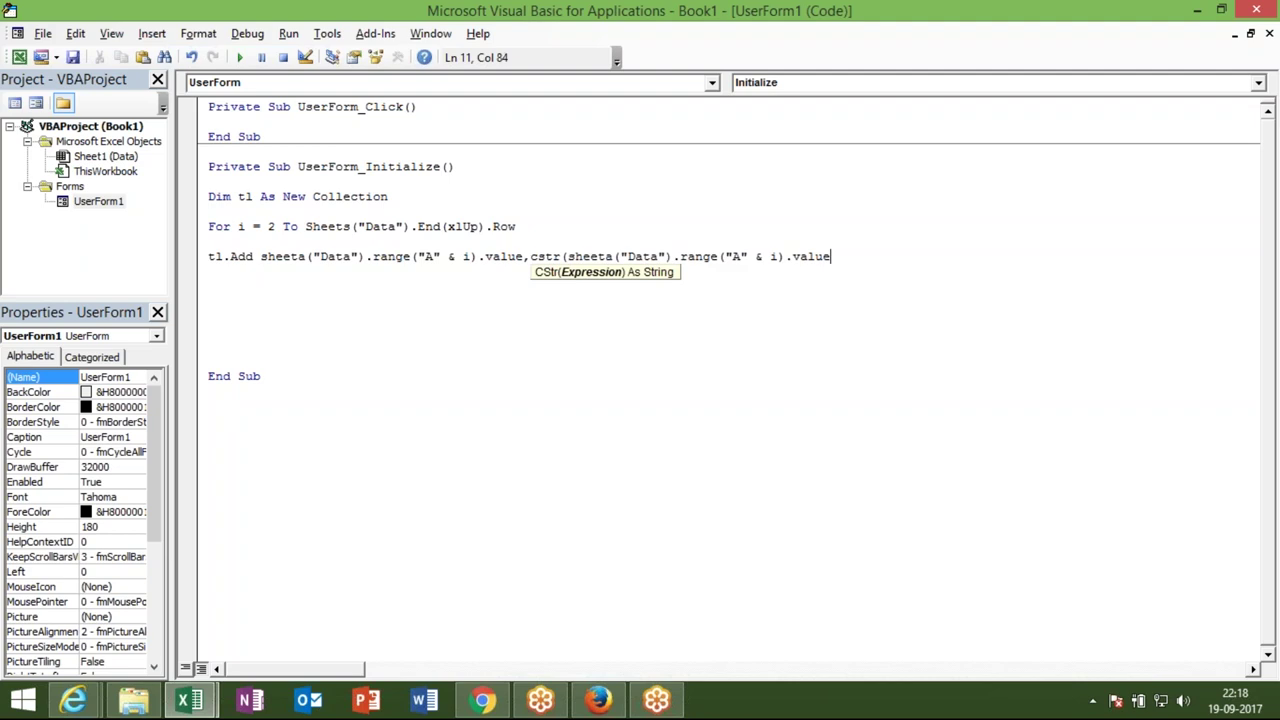
text())
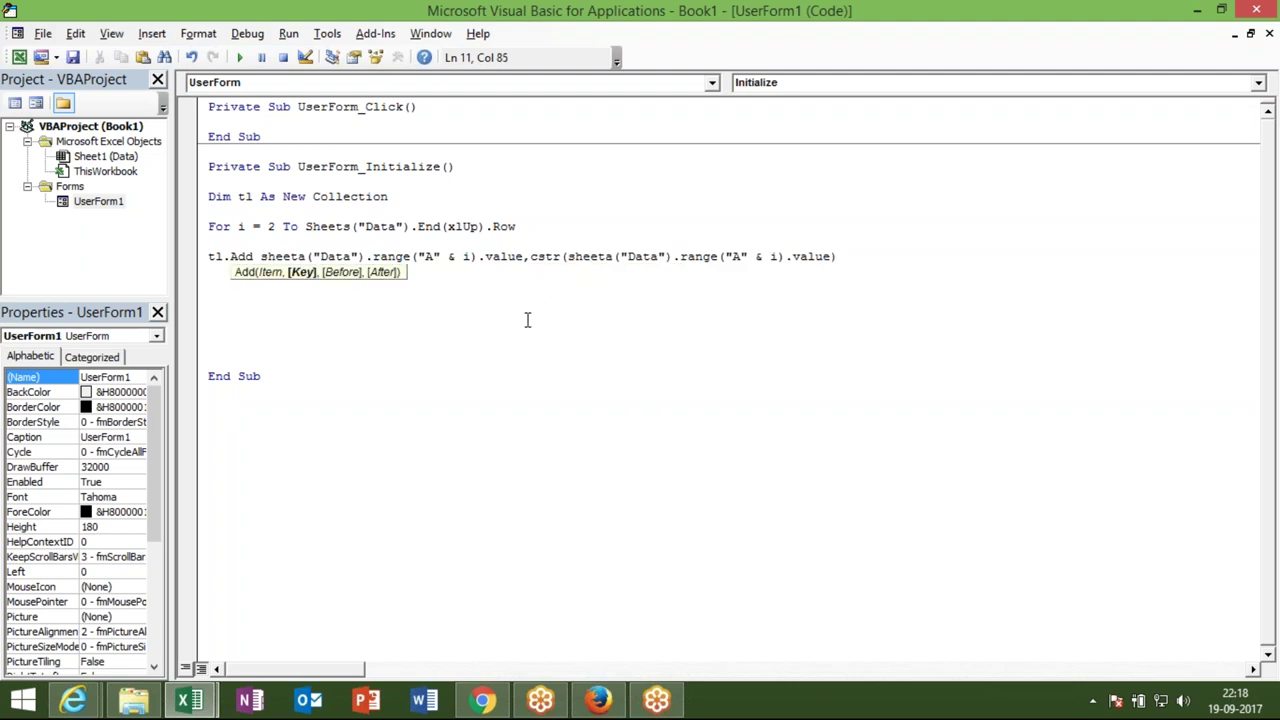
click(527, 319)
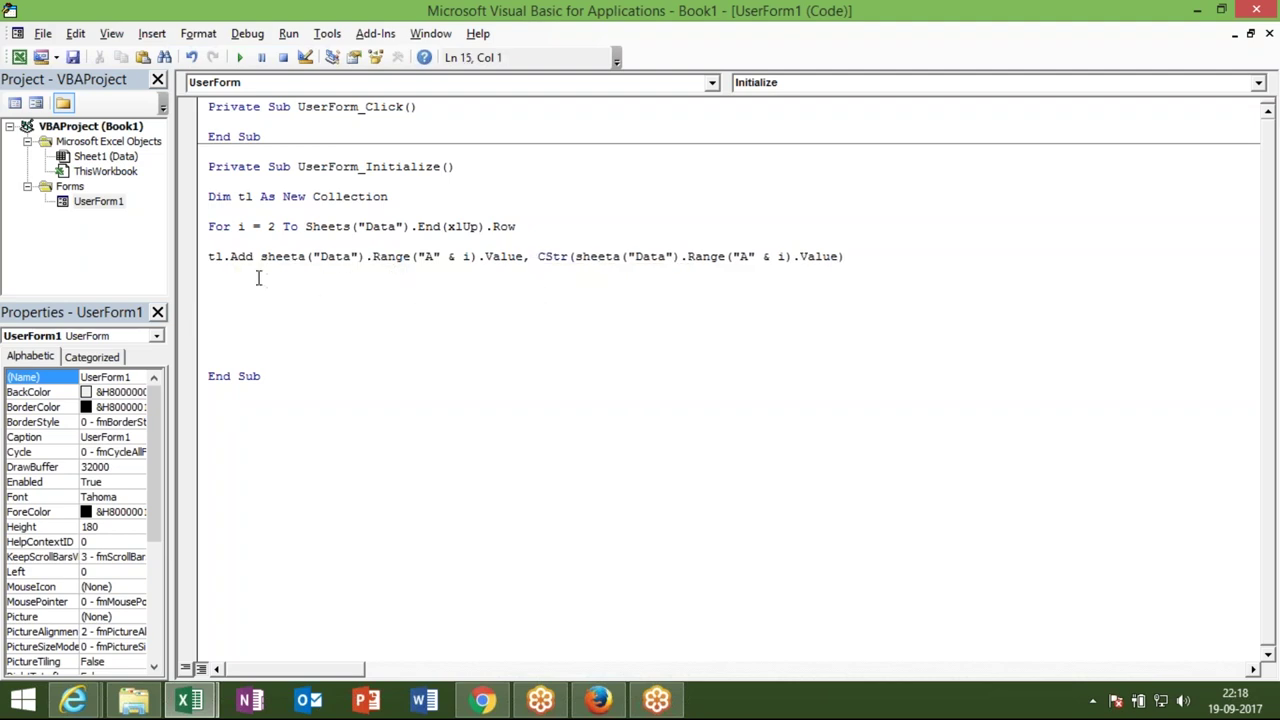
Try a 'tl.Add 52, CStr(52)' test line, delete it, and close the loop with Next i
key(shift+Up)
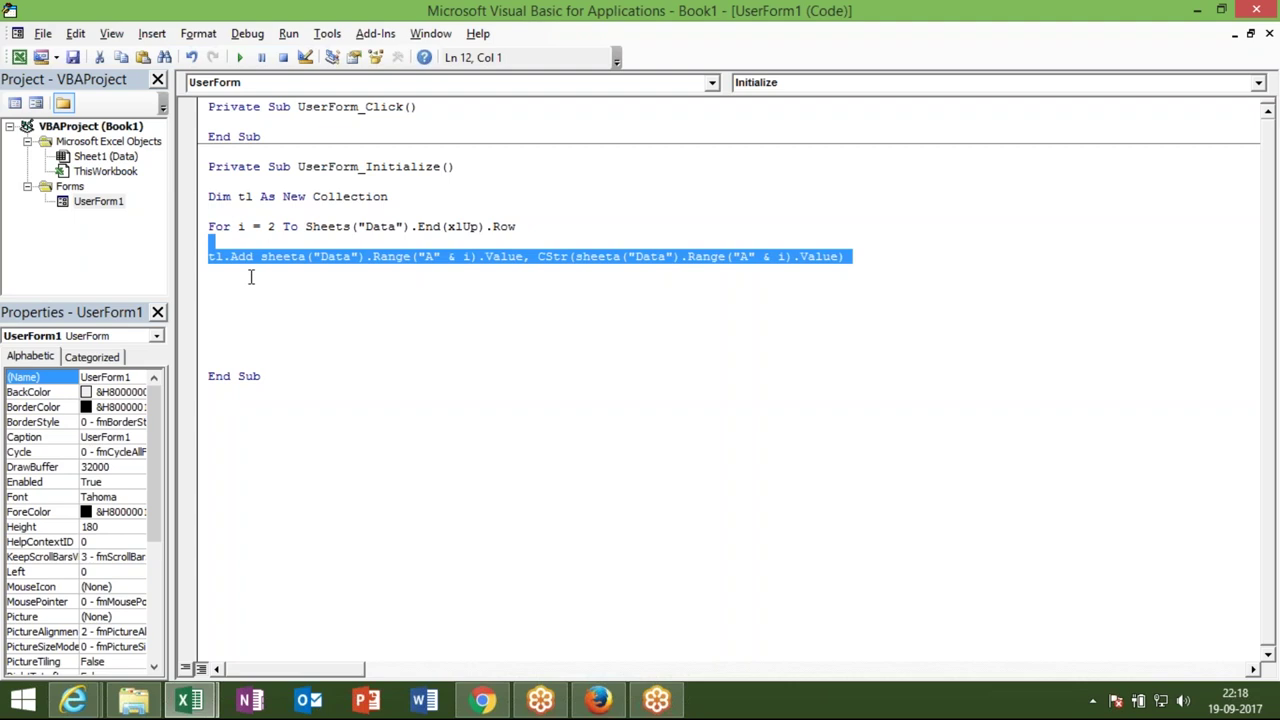
click(257, 282)
text(t.)
key(BackSpace)
text(l.Add)
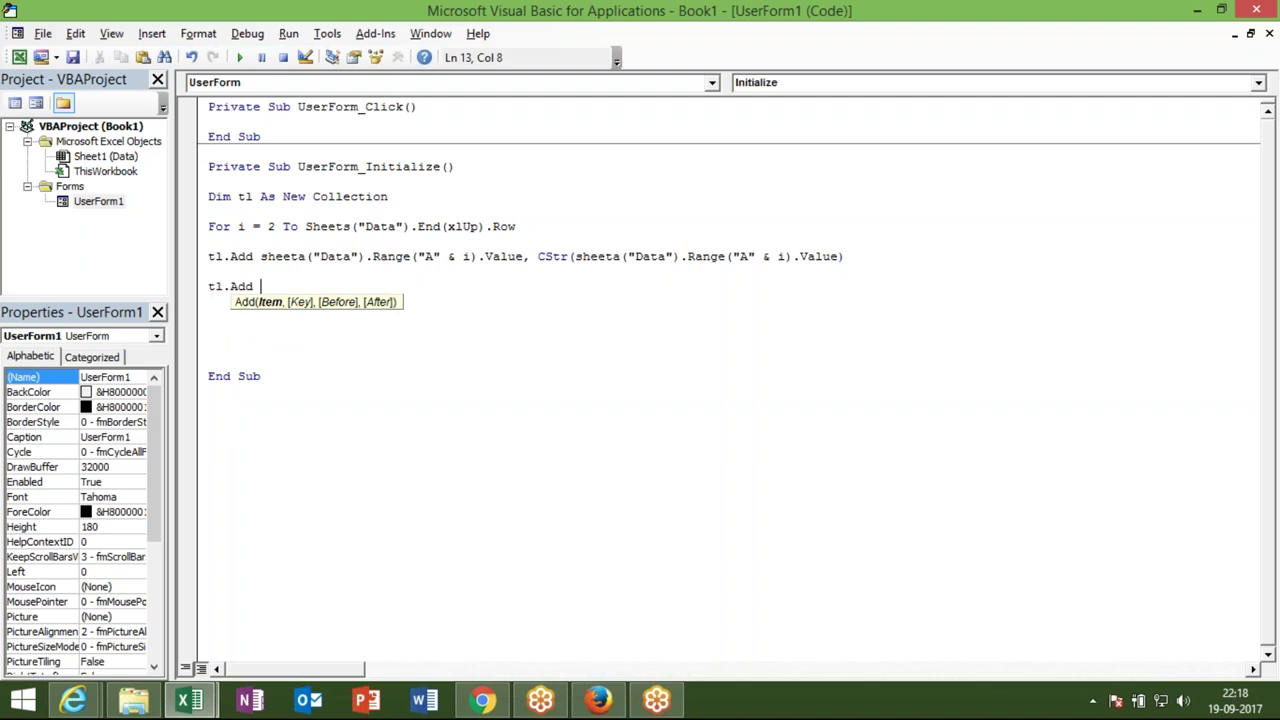
text( 52)
text(,)
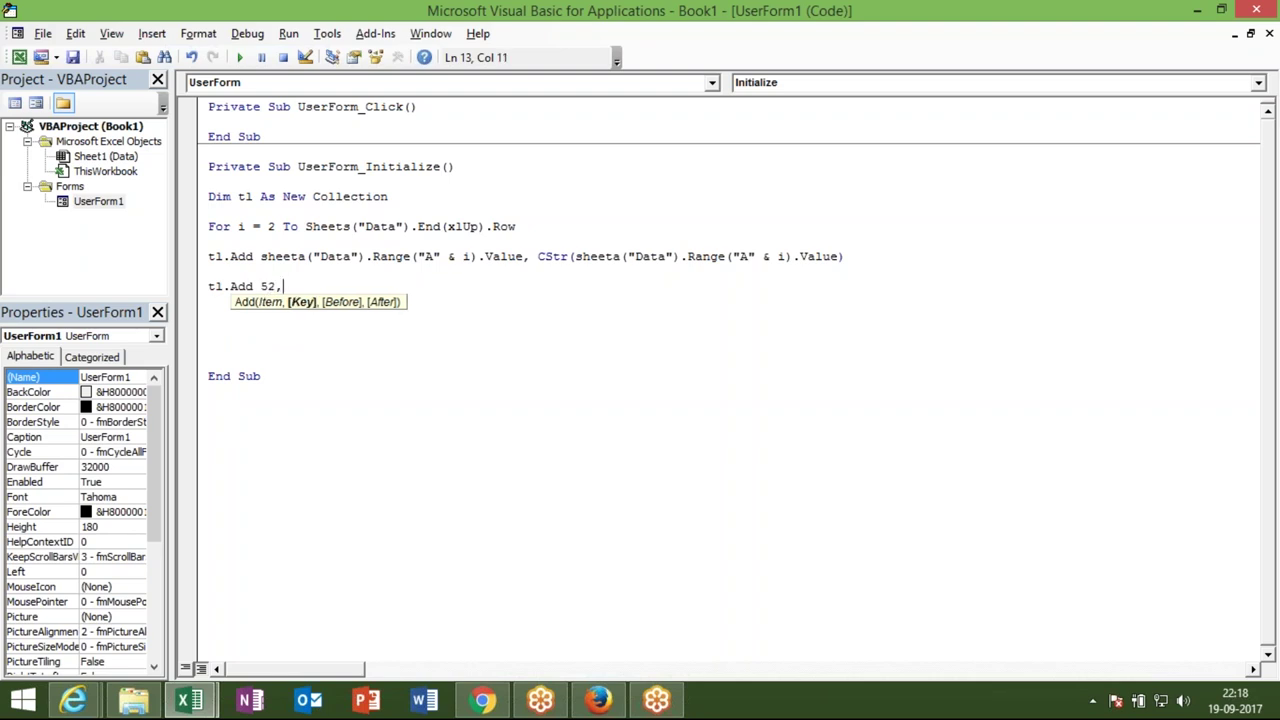
text(cstr(52)
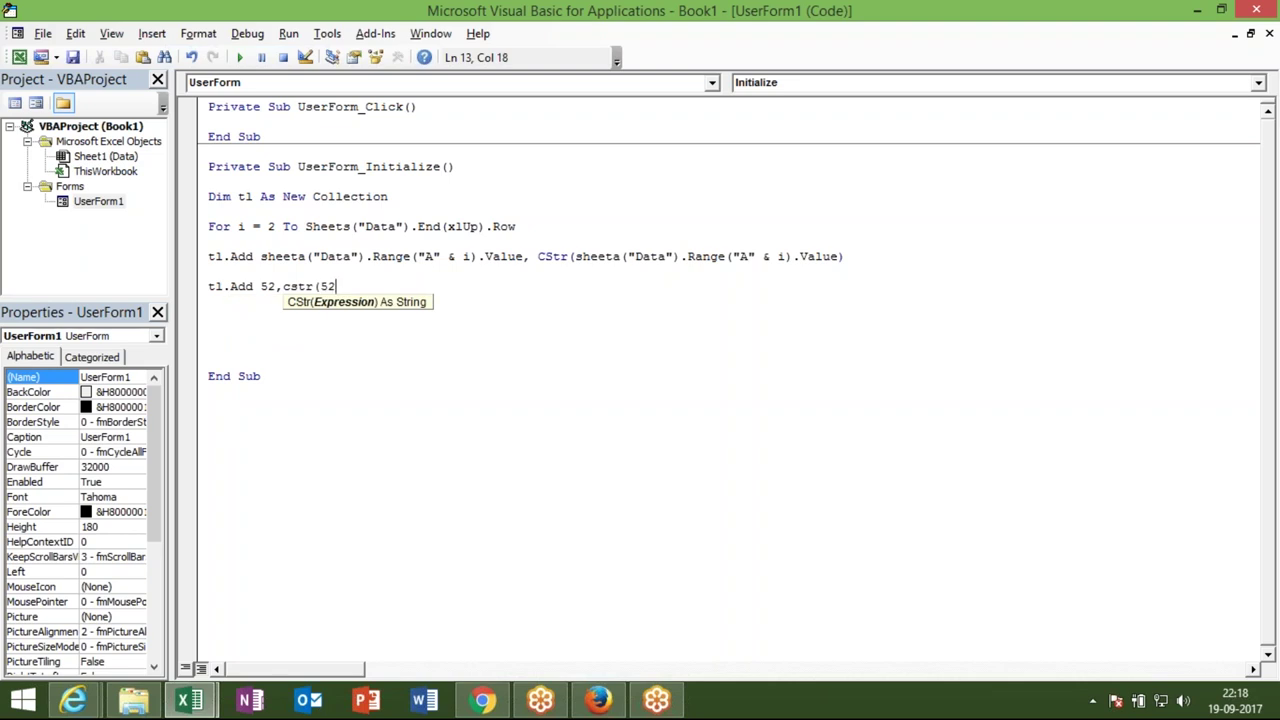
text())
click(208, 346)
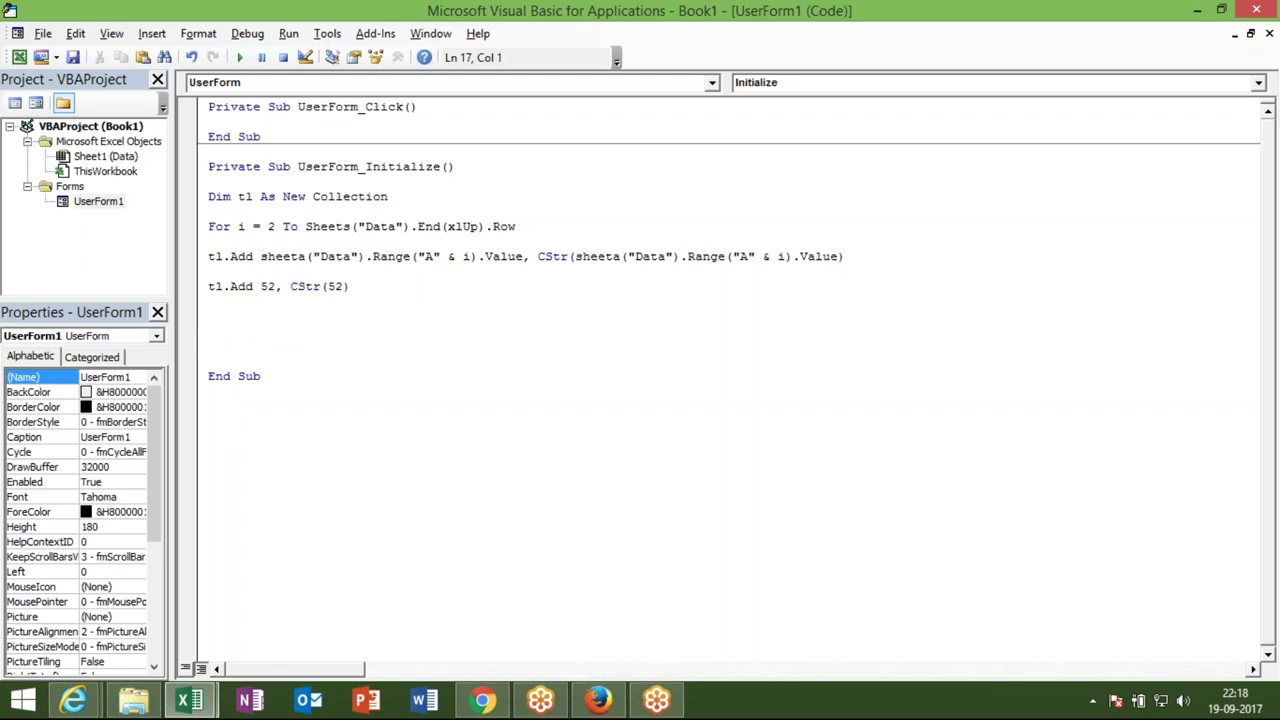
drag(261, 256, 537, 261)
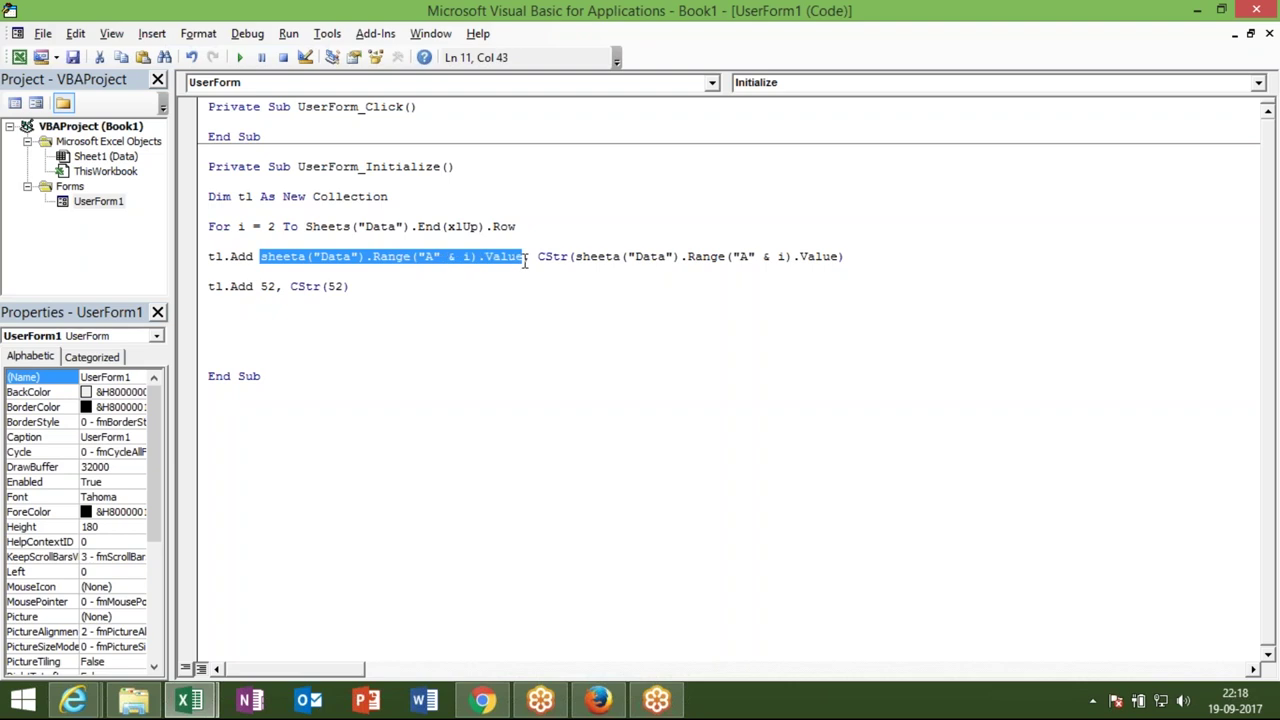
drag(540, 257, 790, 272)
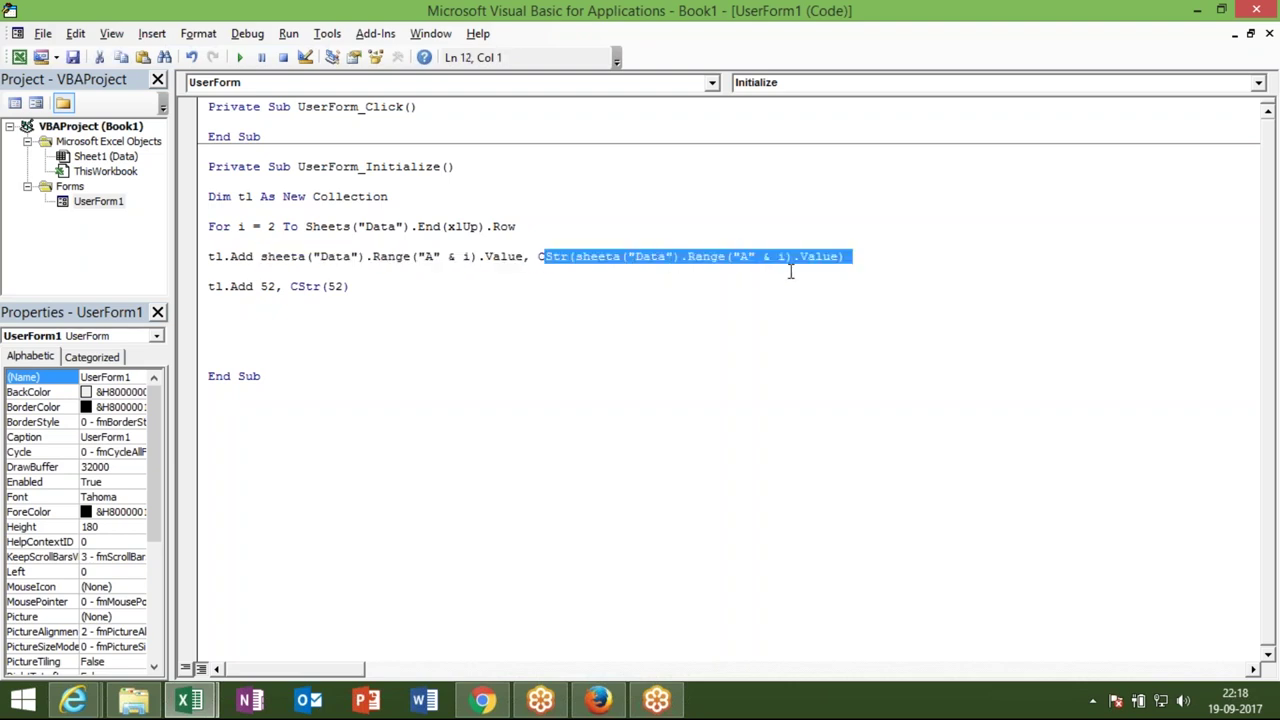
drag(360, 287, 201, 286)
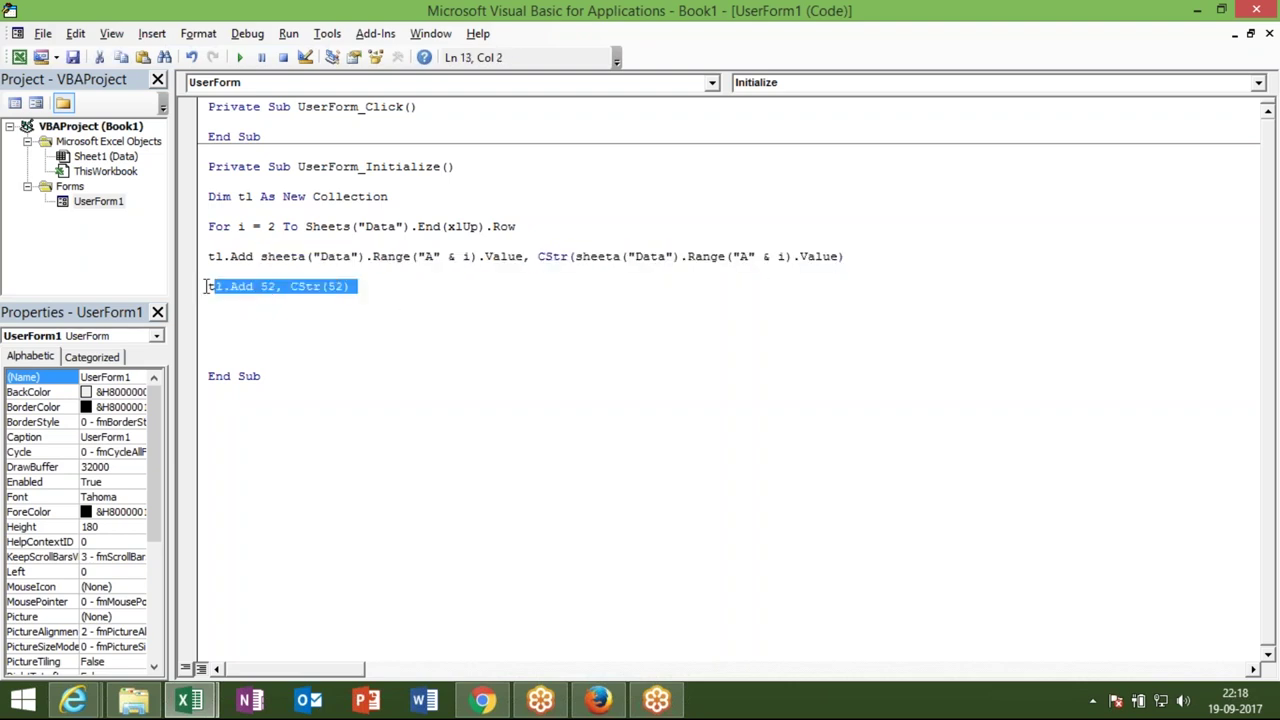
key(Delete)
text(next )
text(i)
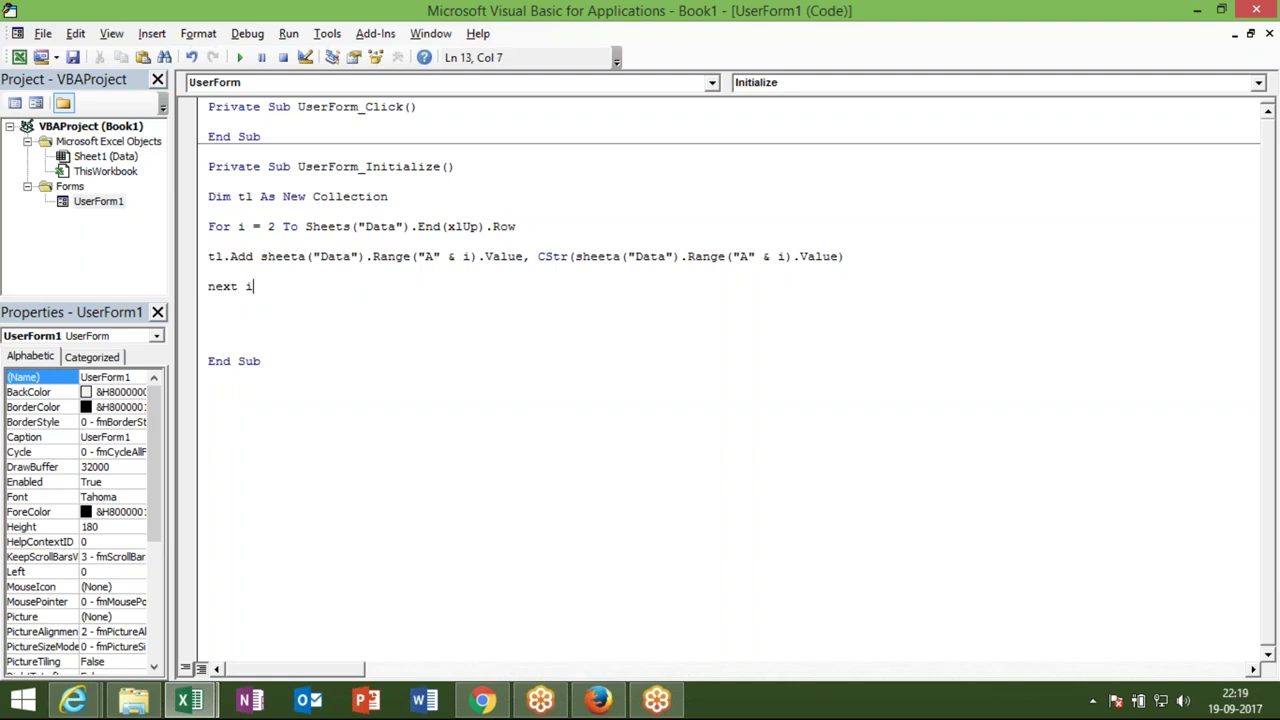
Insert On Error Resume Next above the For loop
key(Return)
key(Return)
key(Return)
key(Up)
key(Up)
key(Up)
key(Up)
key(Up)
key(Return)
text(on )
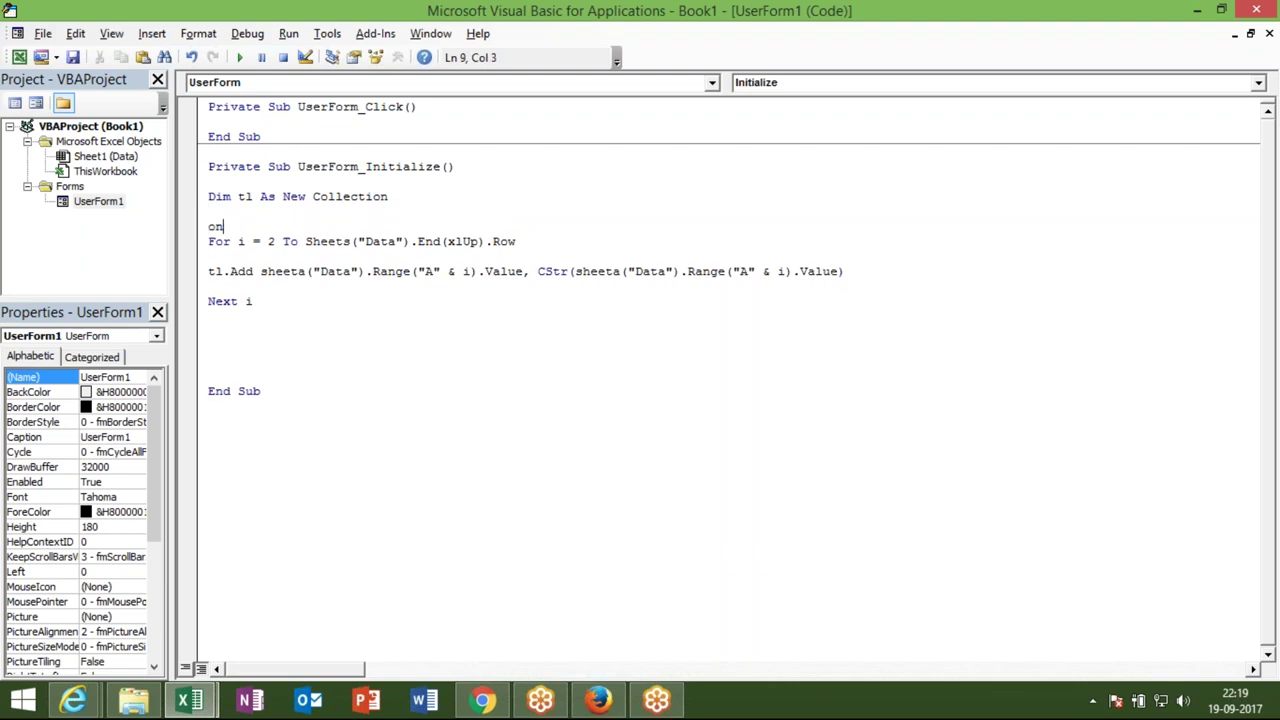
text(error resume next)
click(224, 333)
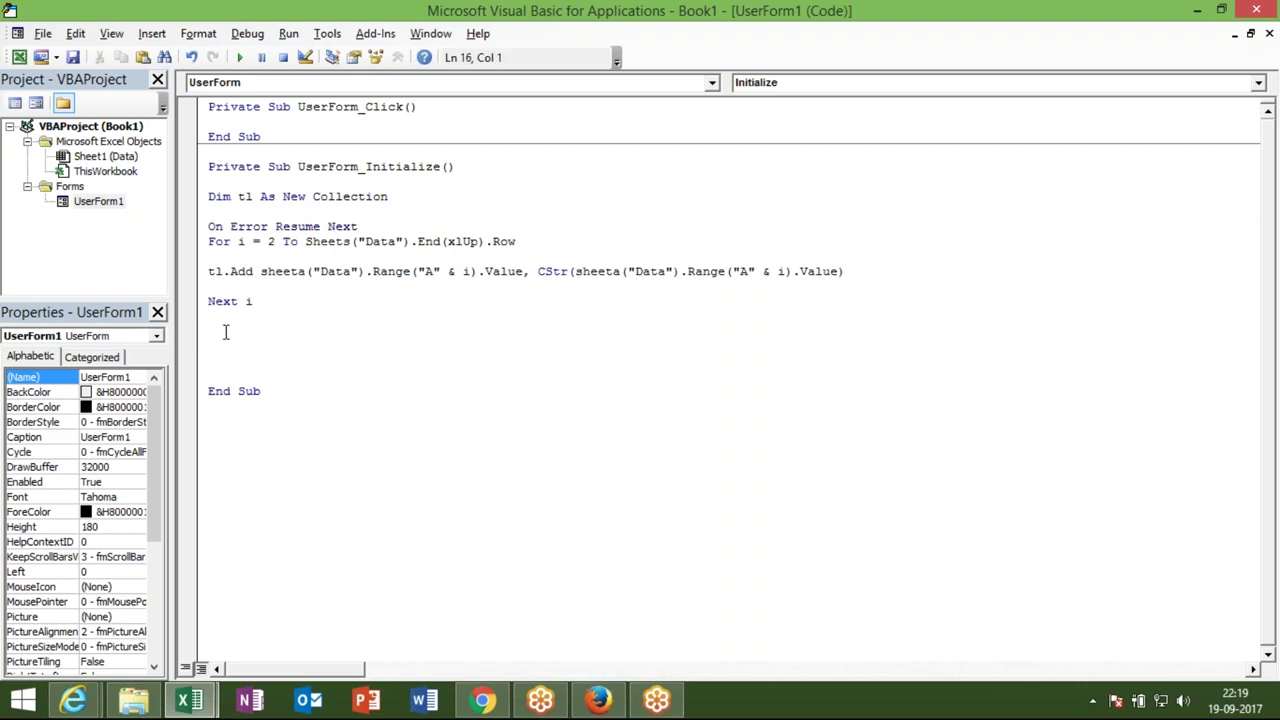
Start a 'For Each item In tl' loop below Next i
key(Return)
drag(254, 272, 214, 273)
click(218, 331)
text(for each )
text(item in )
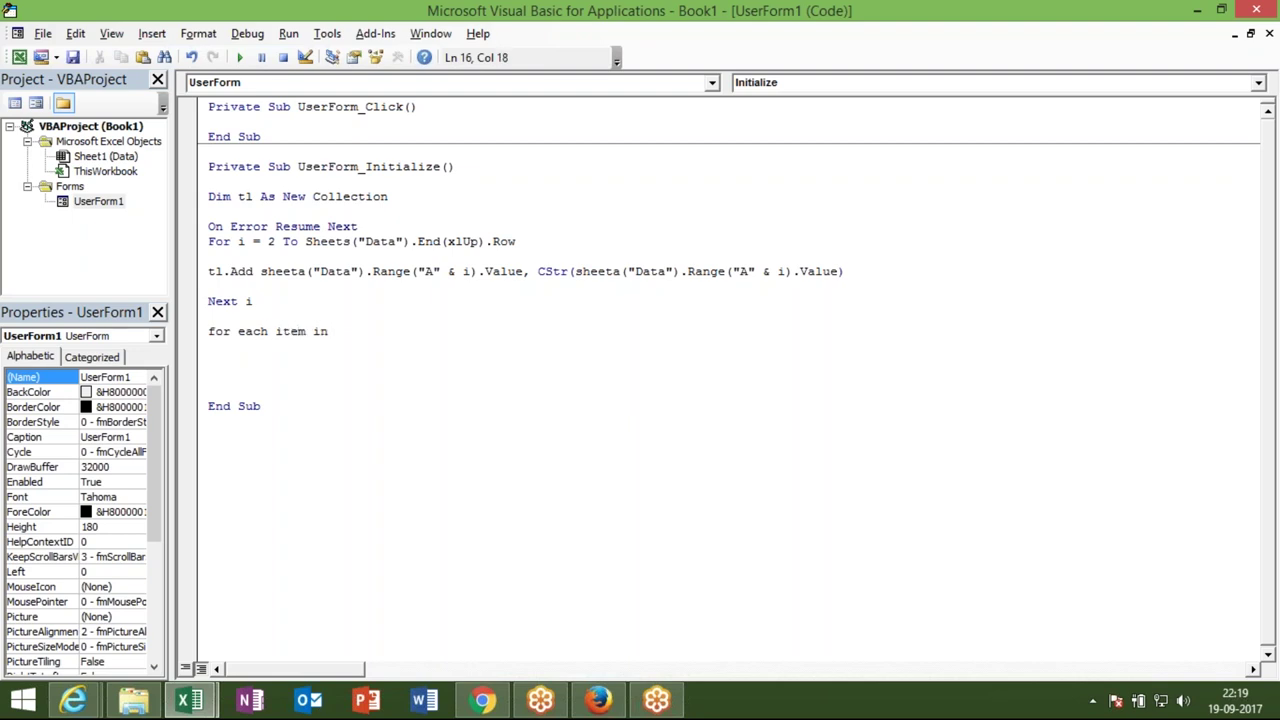
text(tl)
Complete the For Each loop with Me.ComboBox1.AddItem Item and a closing Next Item line
key(Return)
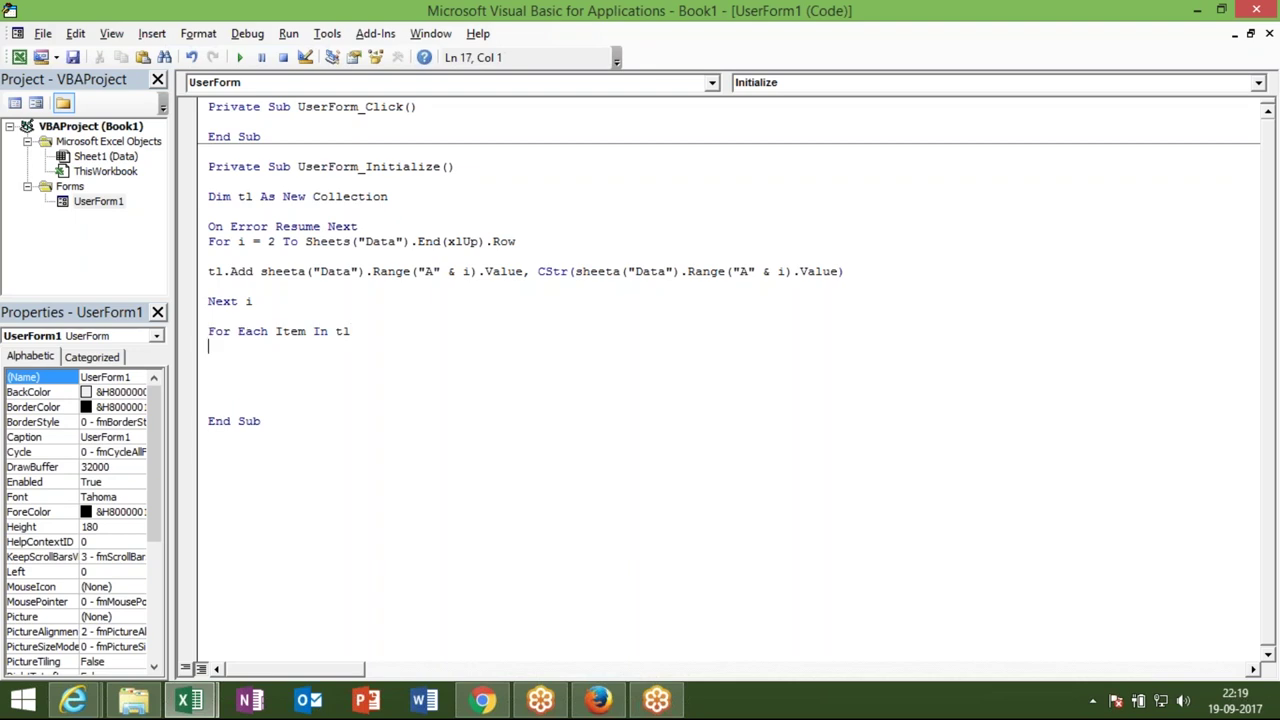
text(me.ComboBox1.)
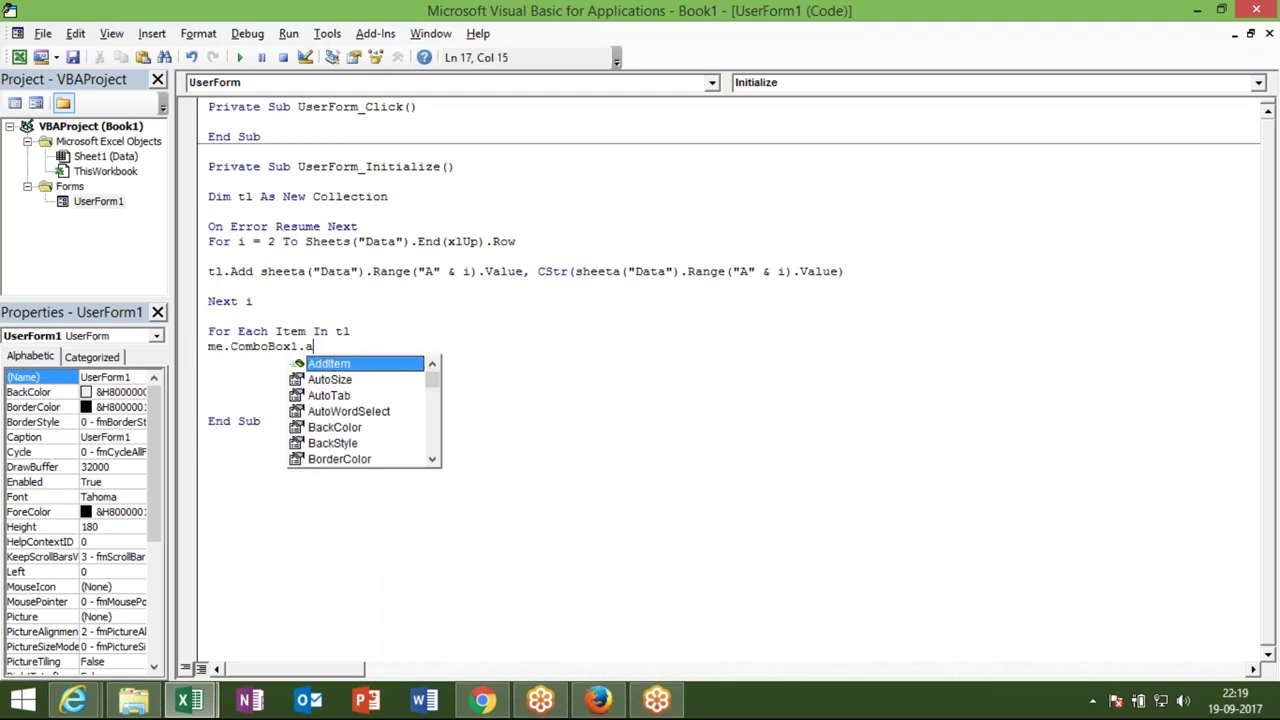
text(AddItem )
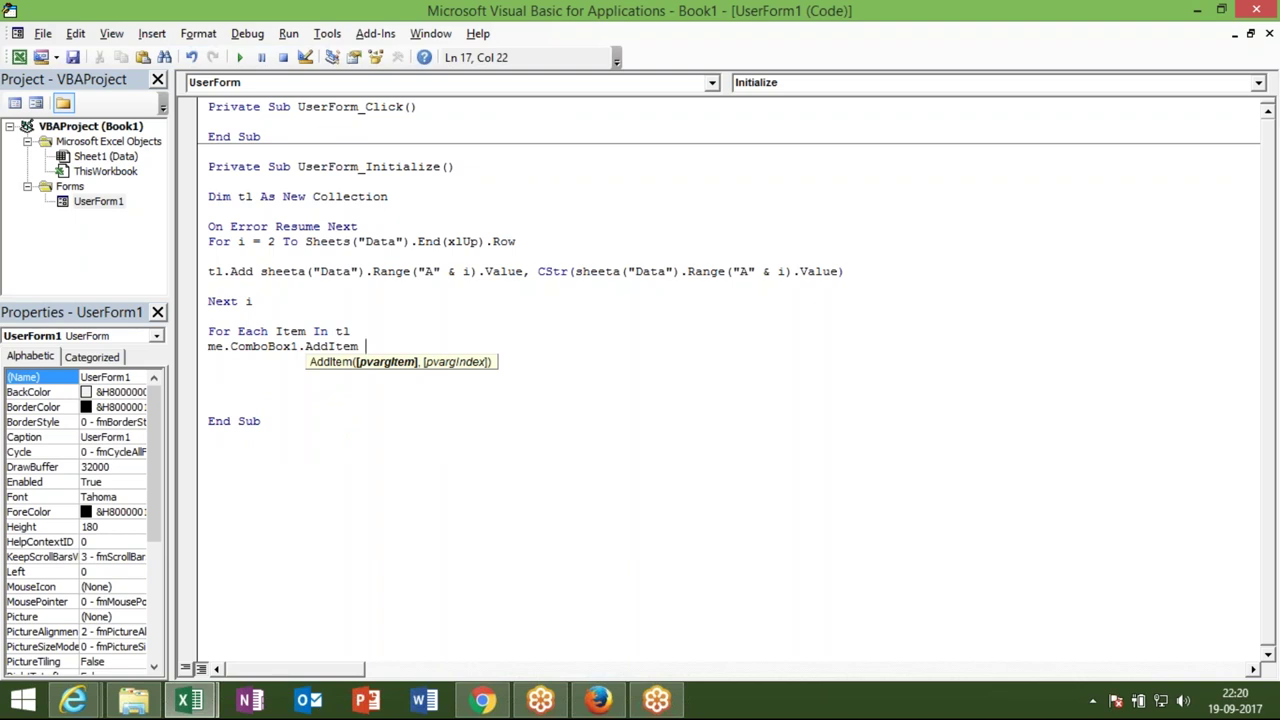
text(item)
key(Return)
text(next )
text(ti)
key(BackSpace)
text(i)
key(BackSpace)
key(BackSpace)
text(it)
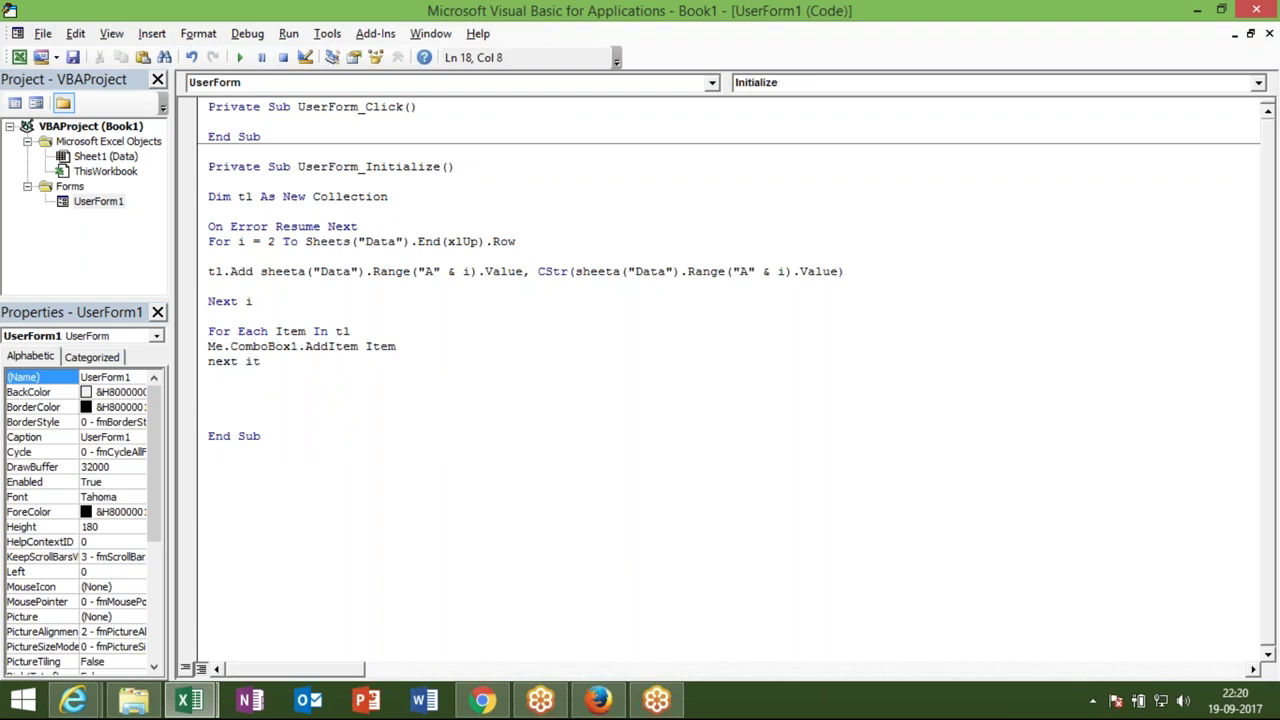
text(em)
click(263, 406)
Clear the compile error, correct both 'sheeta' typos to 'Sheets' on the tl.Add line, and rerun
click(239, 57)
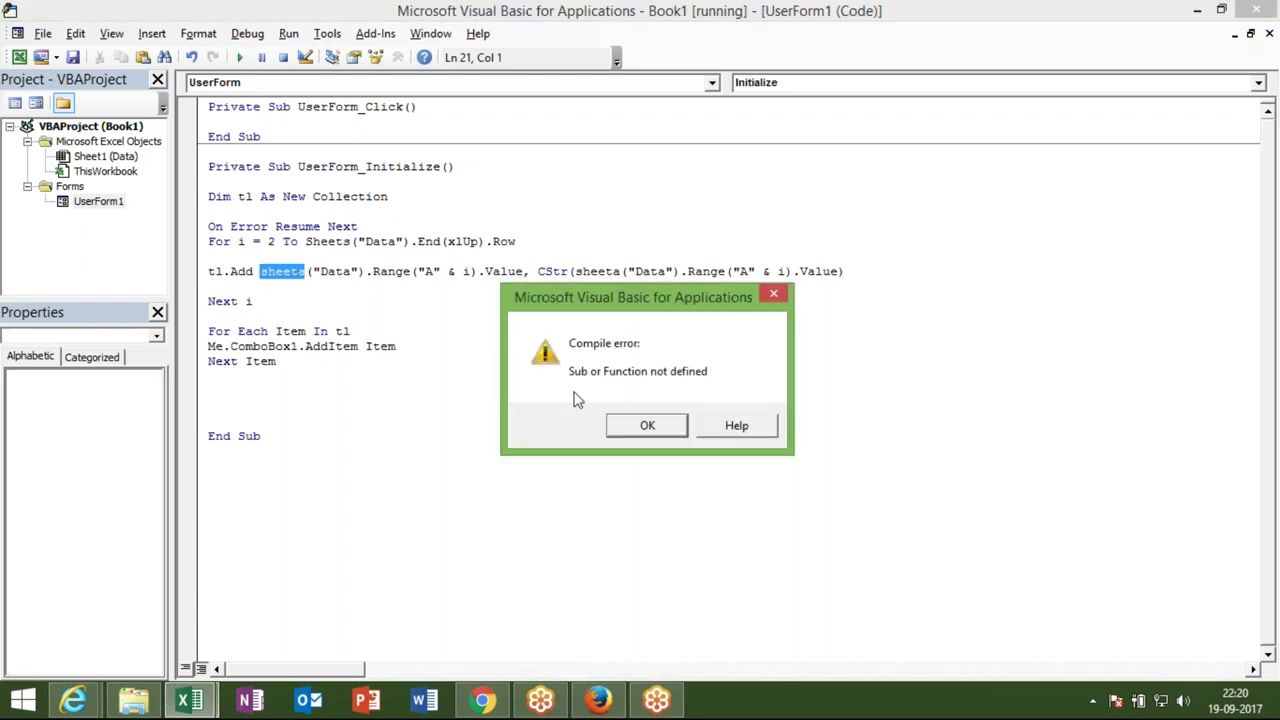
click(636, 427)
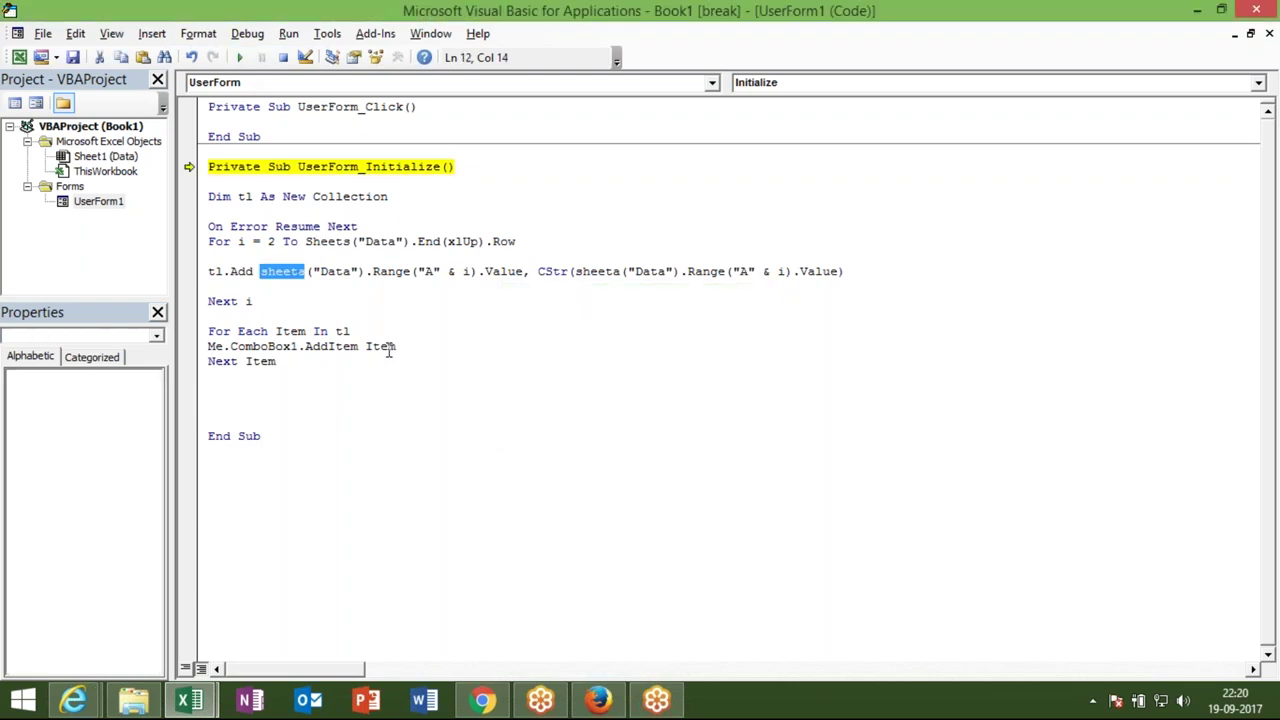
click(305, 271)
key(BackSpace)
text(s)
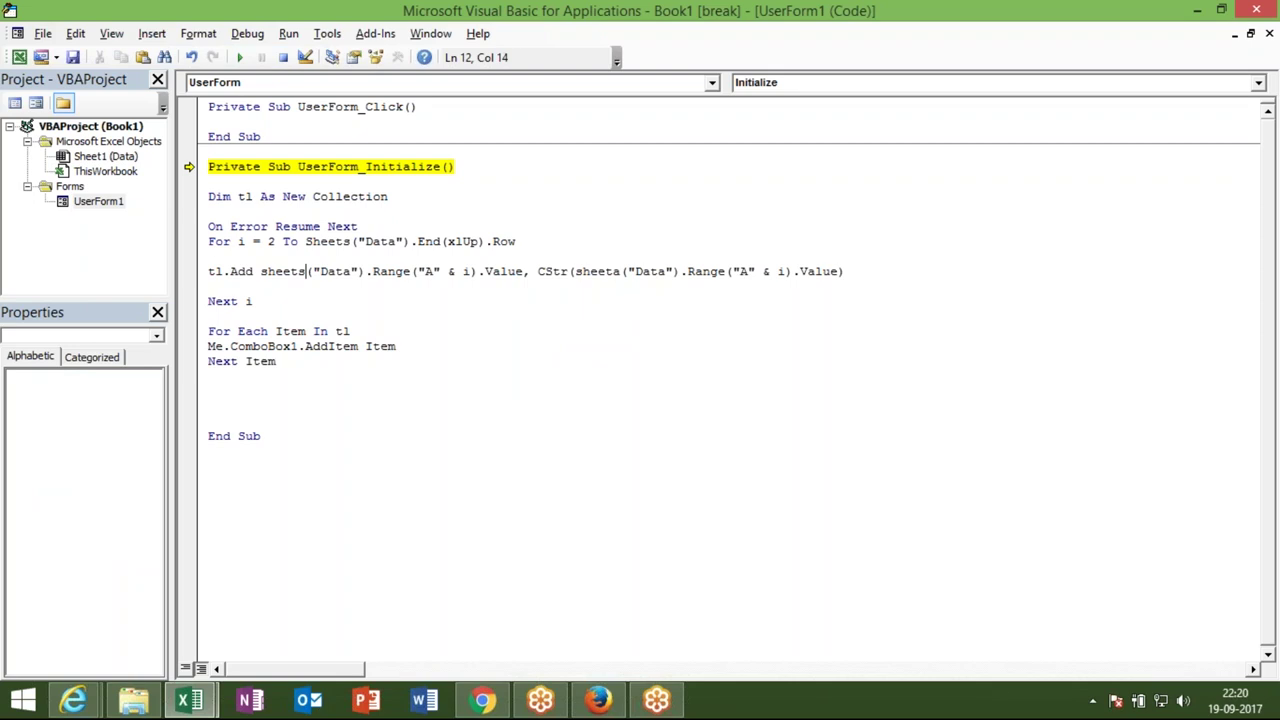
click(621, 271)
key(BackSpace)
text(s)
click(607, 299)
click(241, 58)
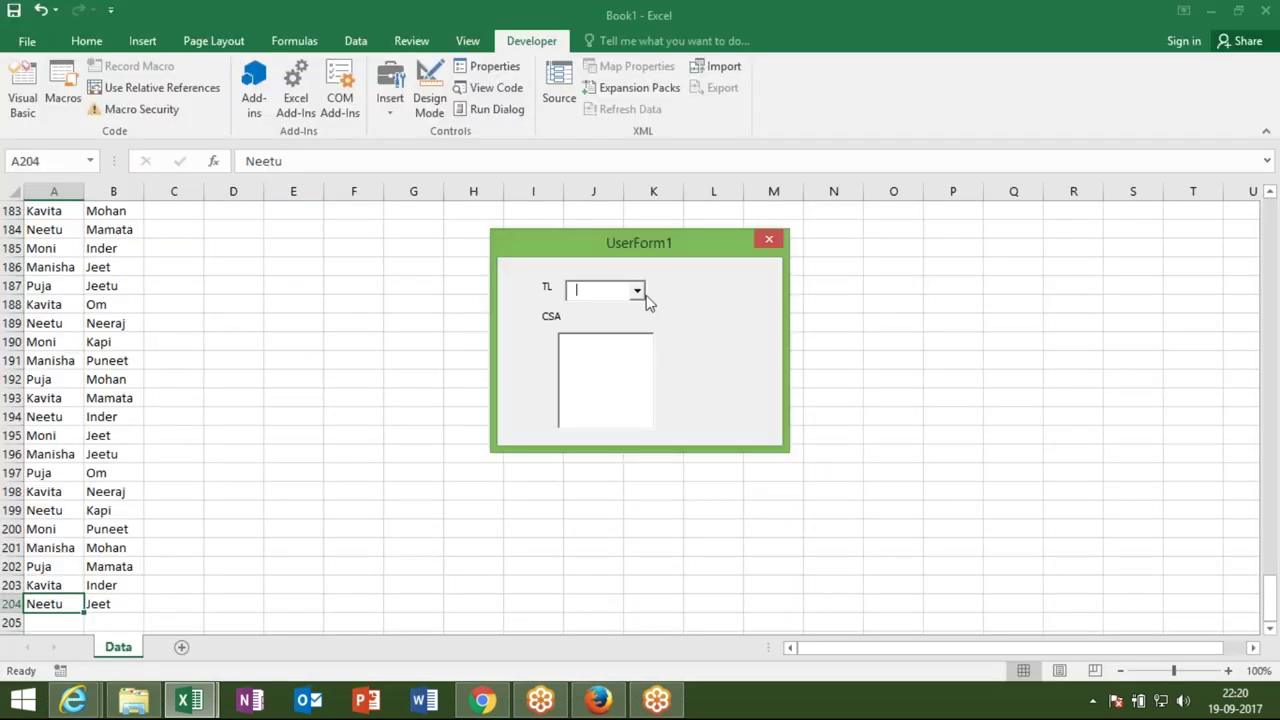
Open the TL drop-down several times, find it has no names, and close UserForm1
click(641, 296)
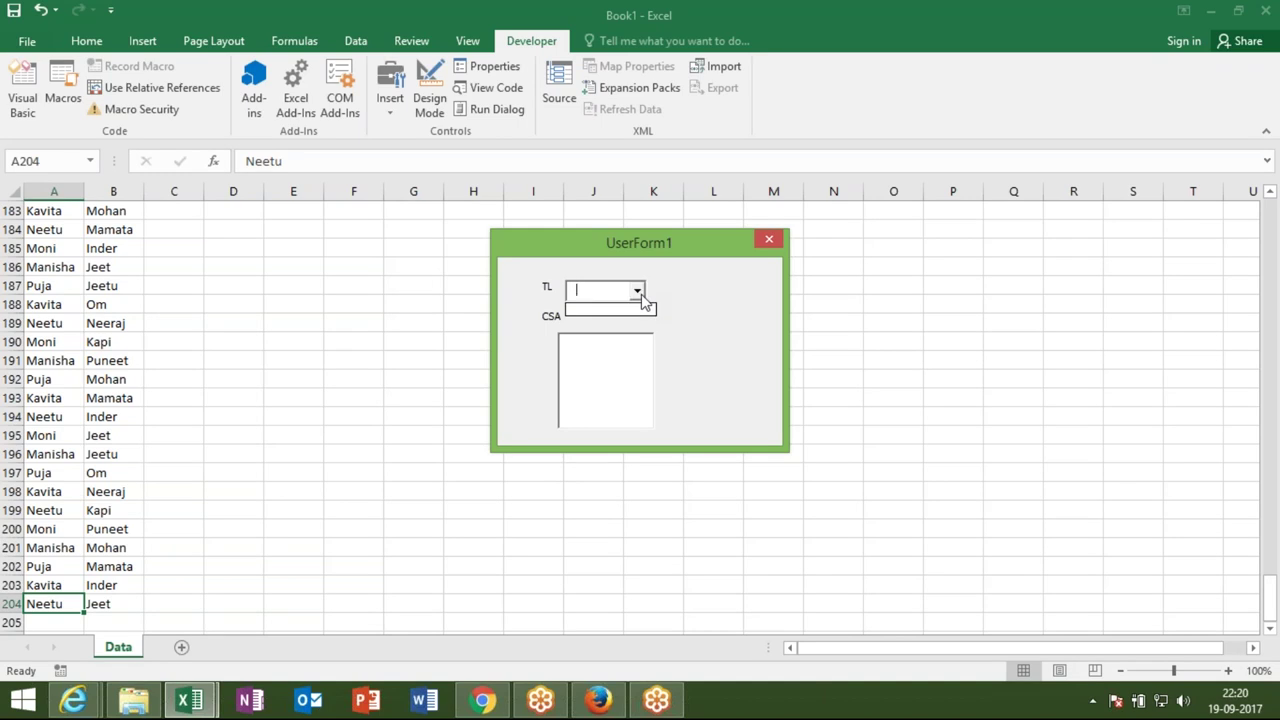
click(641, 296)
click(641, 296)
click(641, 296)
click(641, 296)
click(641, 296)
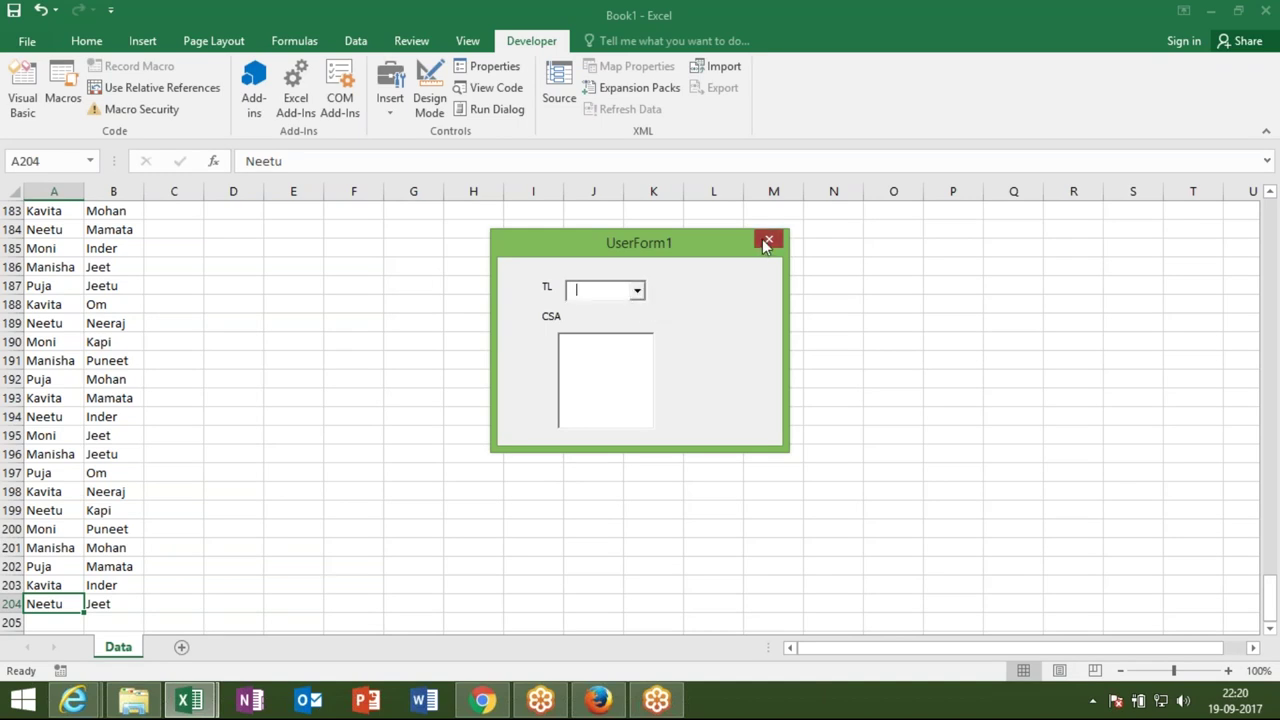
click(765, 243)
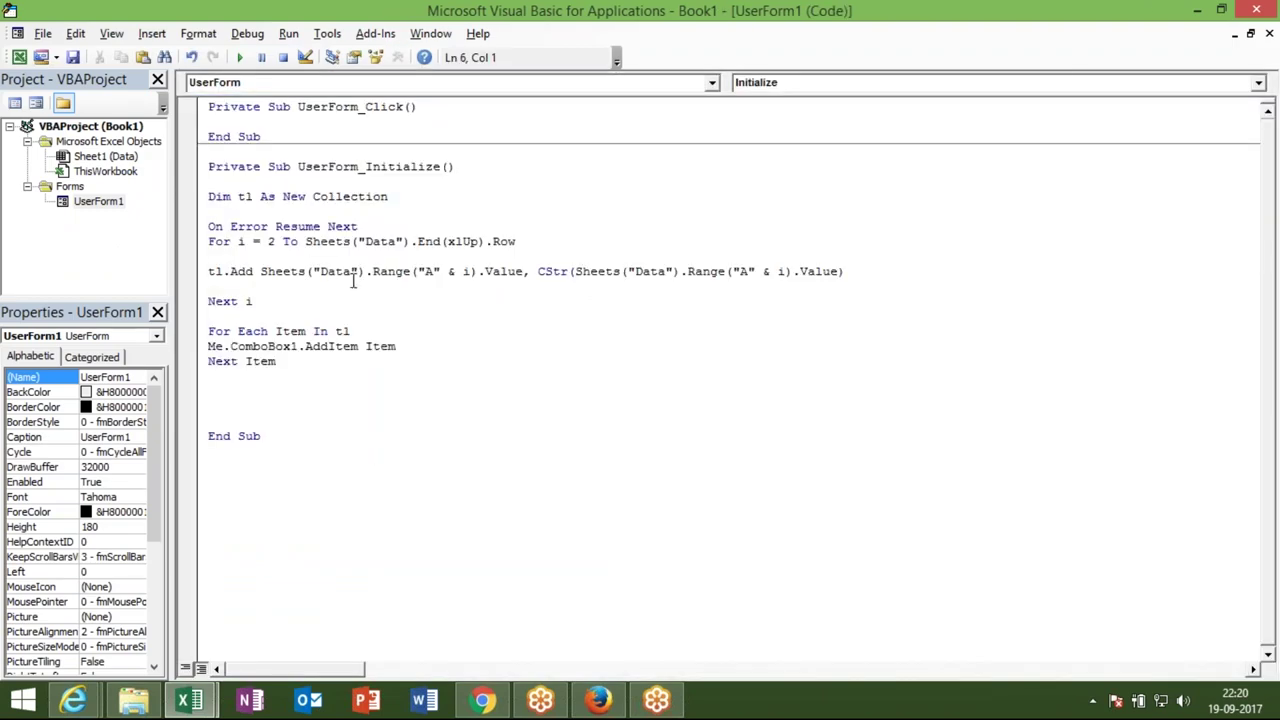
Return to the VBA editor and look over the For Each Item In tl loop
key(alt+Tab)
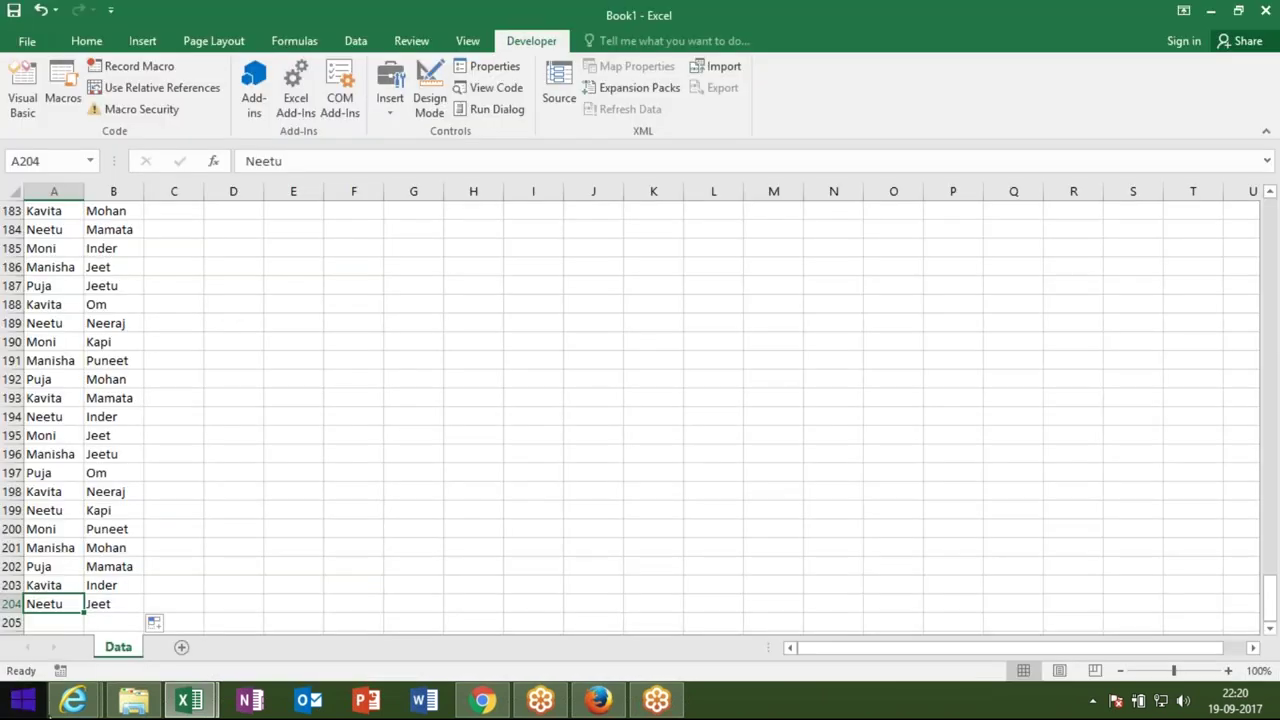
click(203, 712)
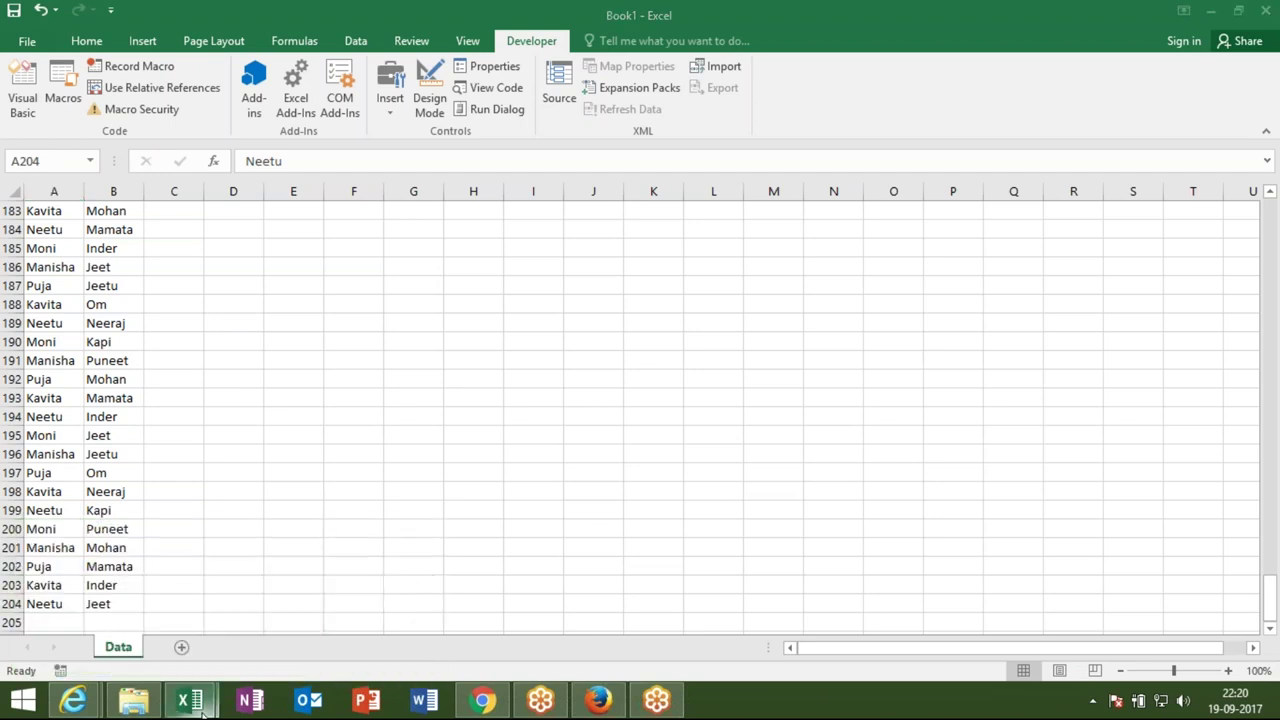
key(alt+Tab)
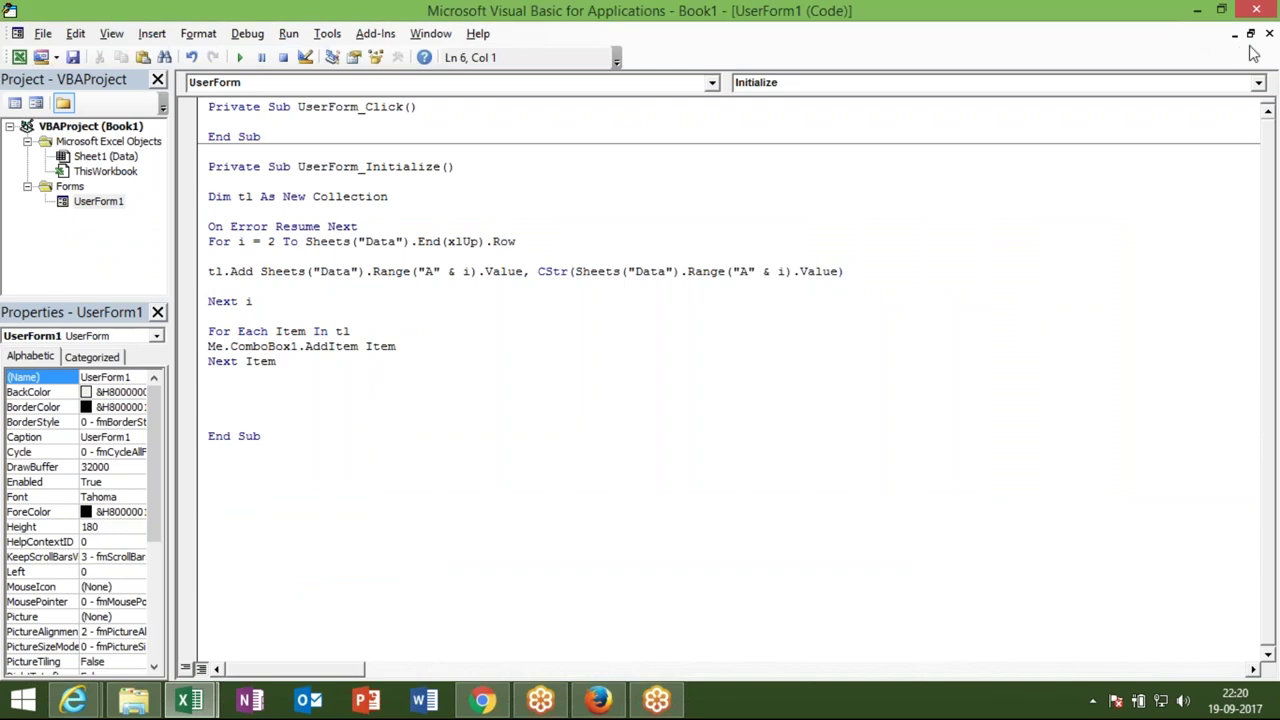
click(544, 336)
click(320, 422)
click(372, 348)
click(303, 364)
Walk through the Next i, For Each and AddItem lines, highlighting ComboBox1 and Item
click(405, 314)
click(366, 331)
click(357, 366)
click(327, 298)
double_click(260, 346)
click(266, 332)
click(297, 332)
click(320, 332)
double_click(265, 346)
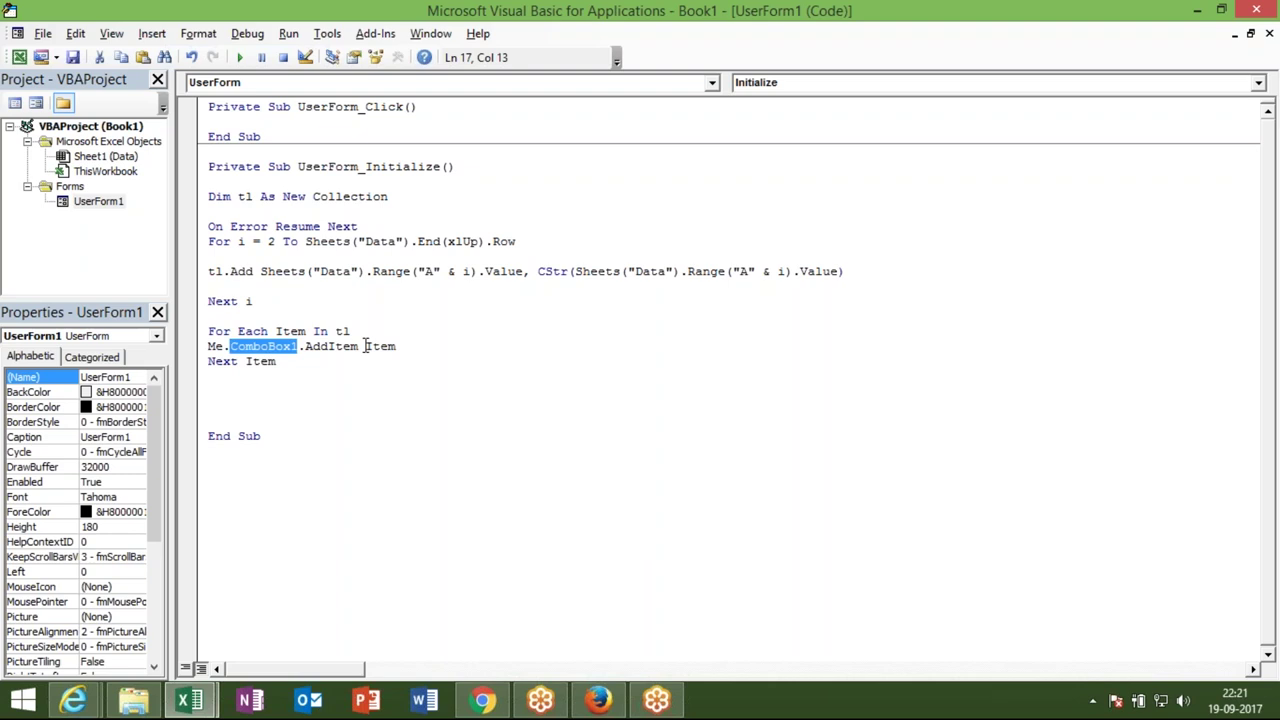
double_click(376, 346)
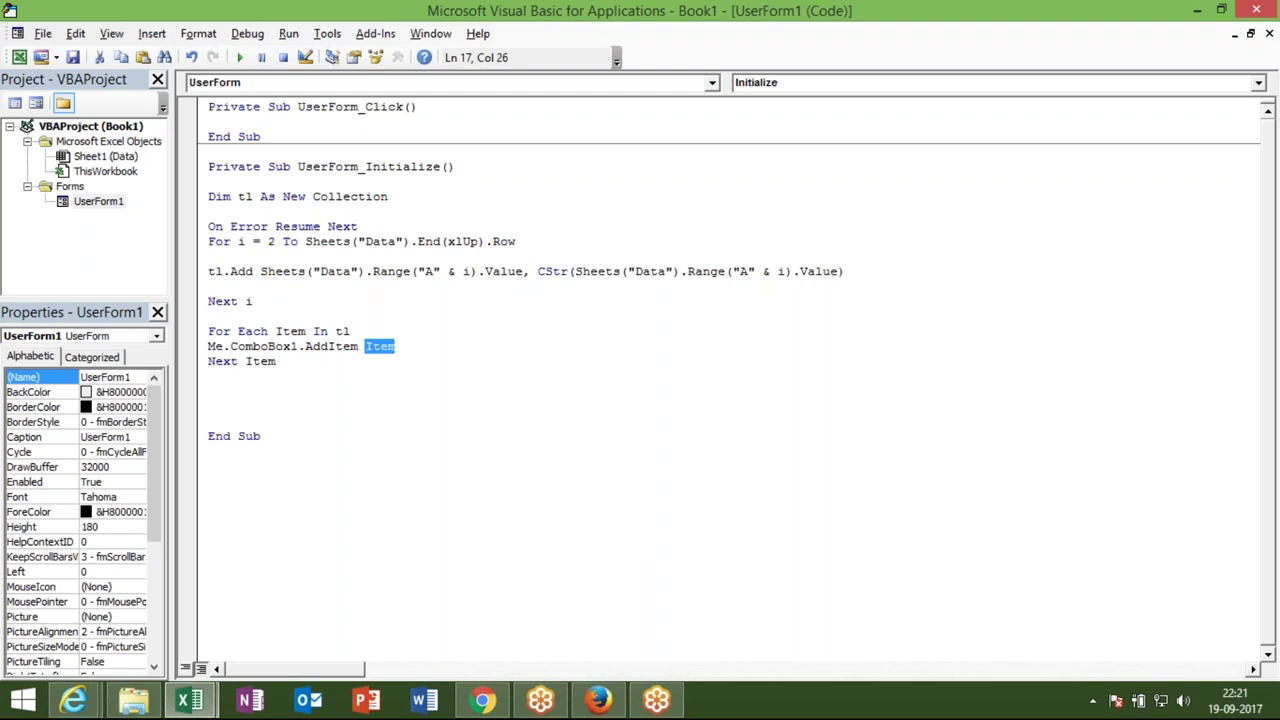
click(292, 375)
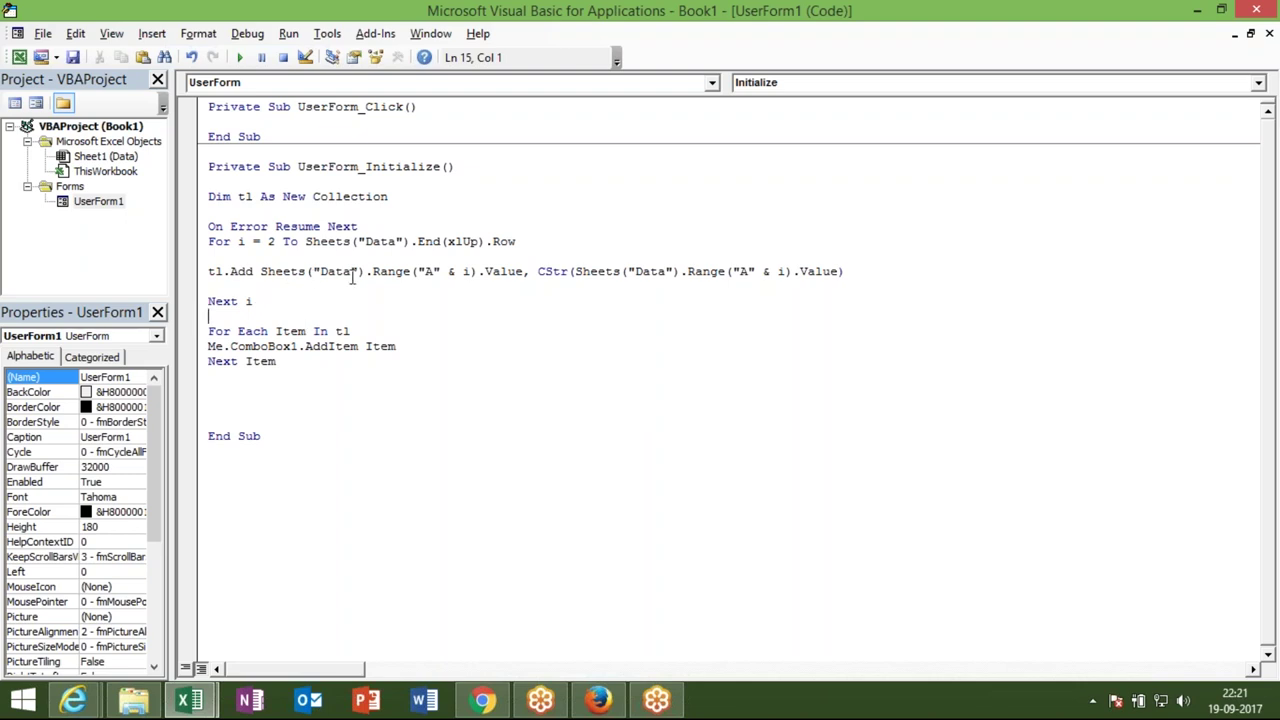
Run UserForm1 again, find the TL drop-down still empty, and close the form
click(240, 58)
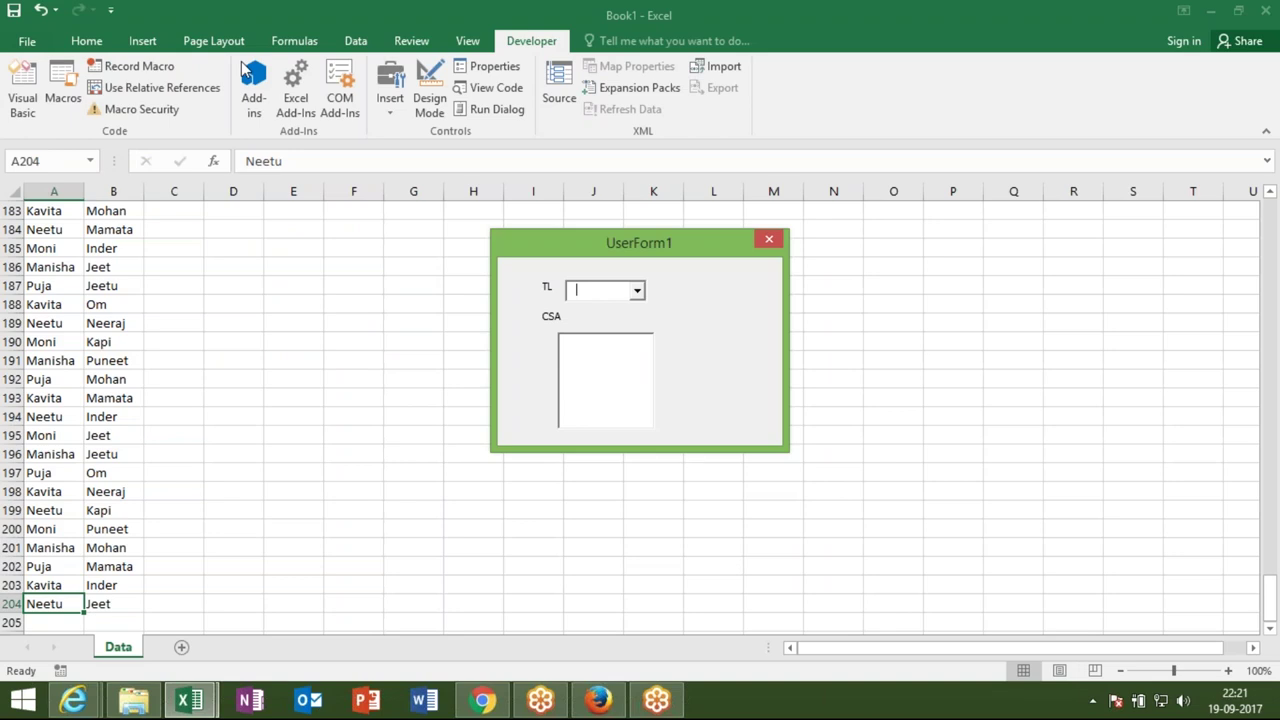
click(637, 292)
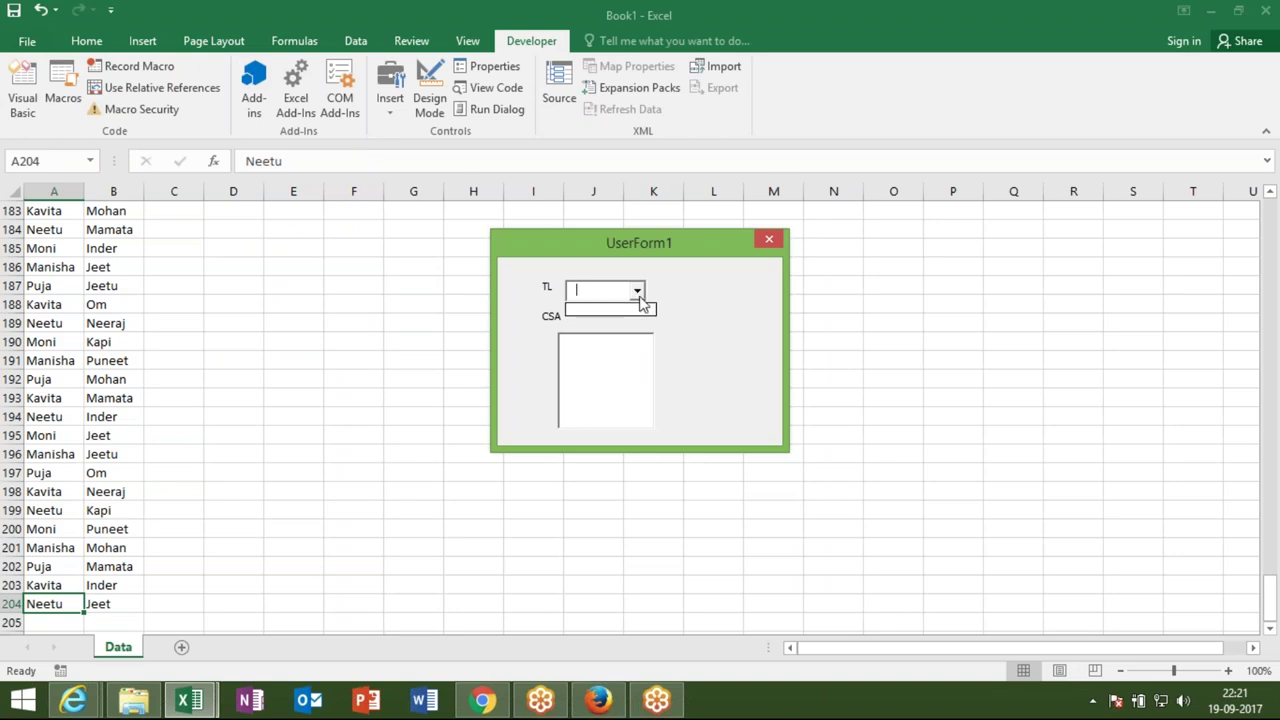
click(639, 297)
click(639, 297)
click(640, 298)
click(640, 298)
click(641, 300)
click(769, 240)
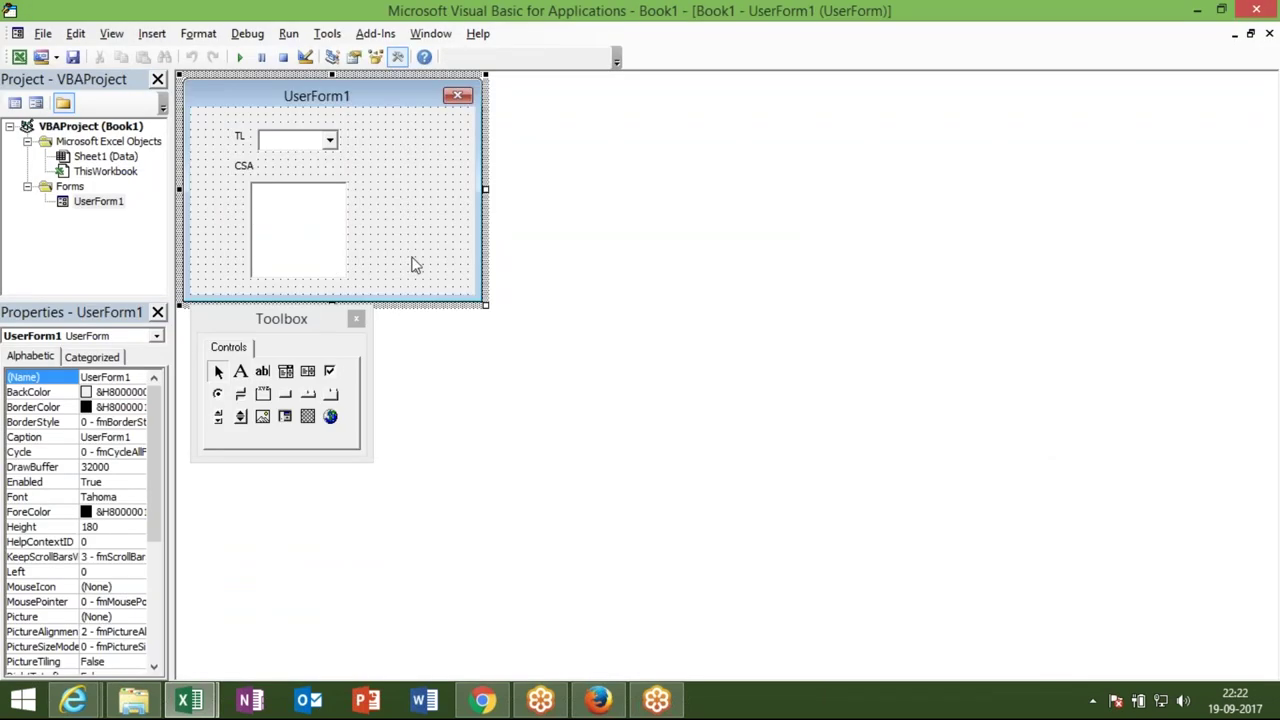
Open UserForm1's code and look over the For Each and AddItem lines
key(F7)
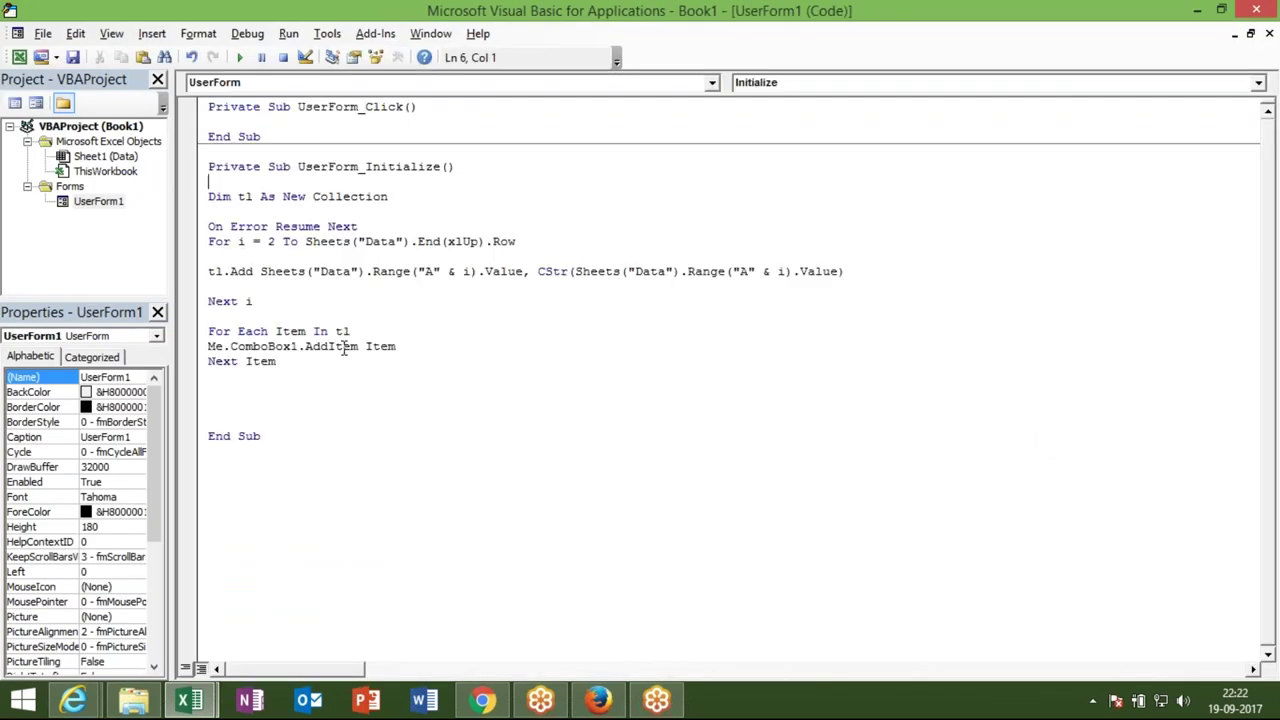
click(344, 350)
click(355, 331)
click(360, 346)
click(352, 318)
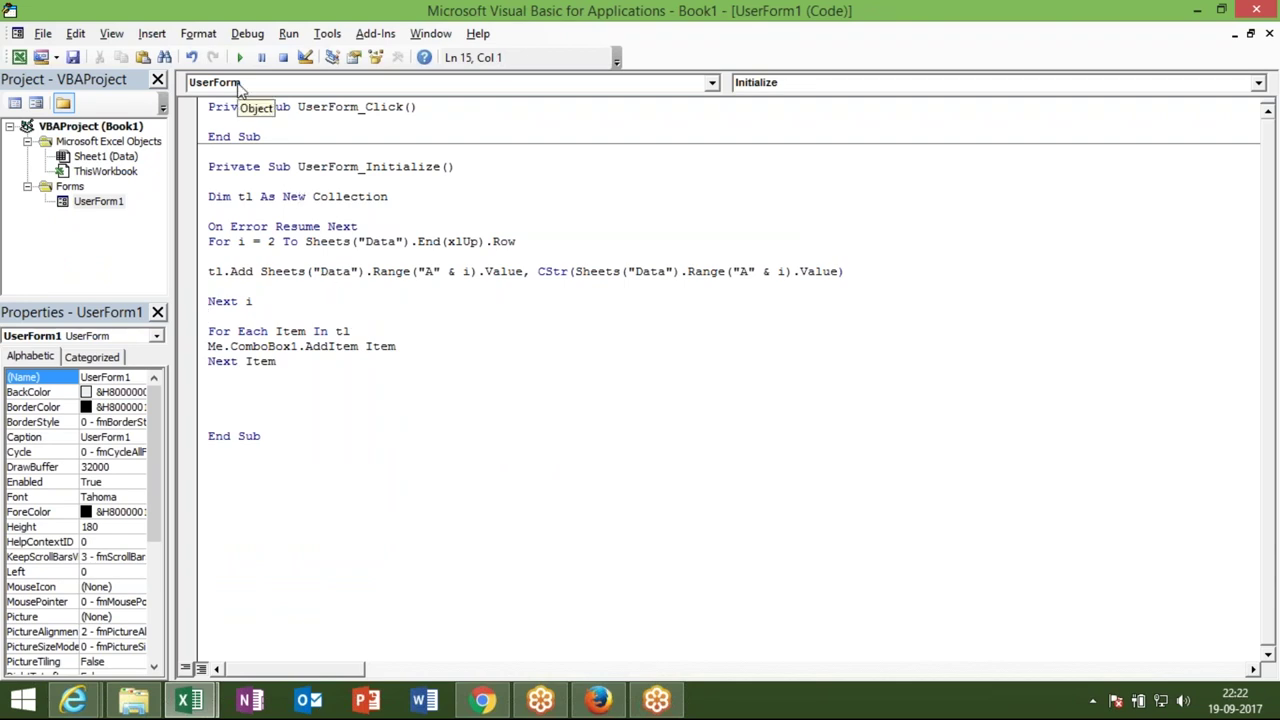
Step through UserForm_Initialize with F8 to the tl.Add line, then reset and reopen the code
key(F8)
key(F8)
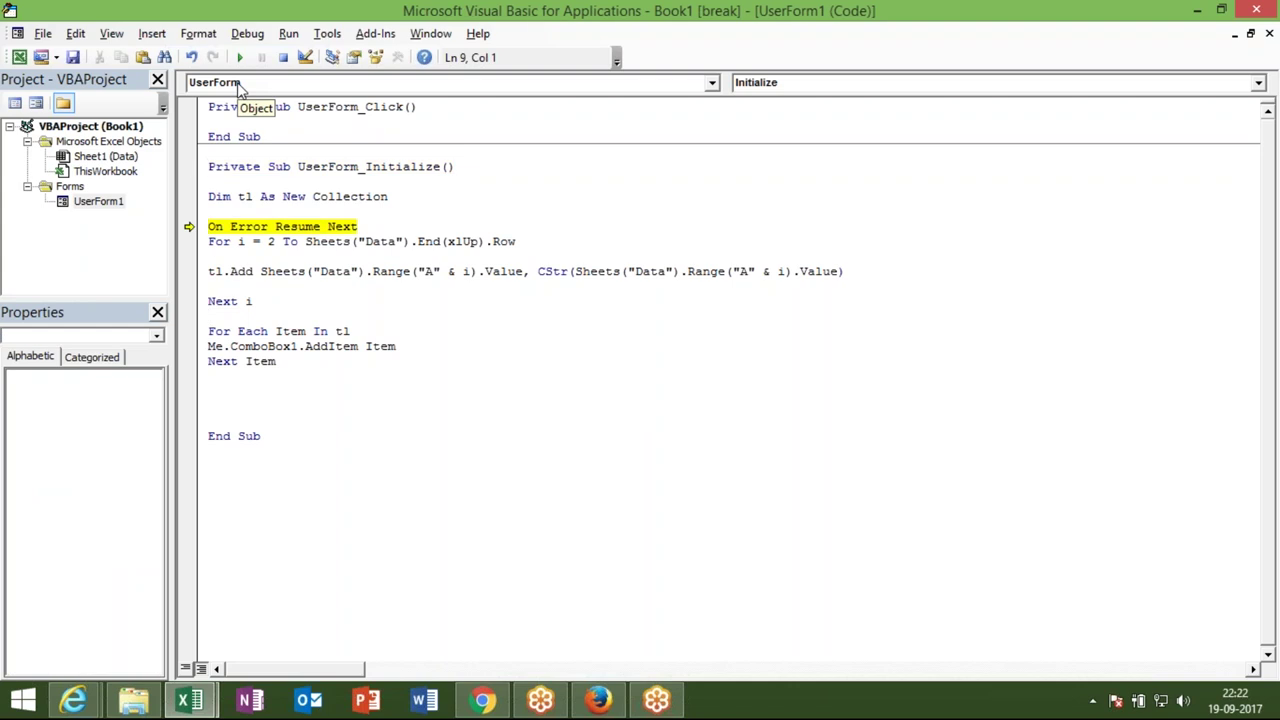
key(F8)
key(F8)
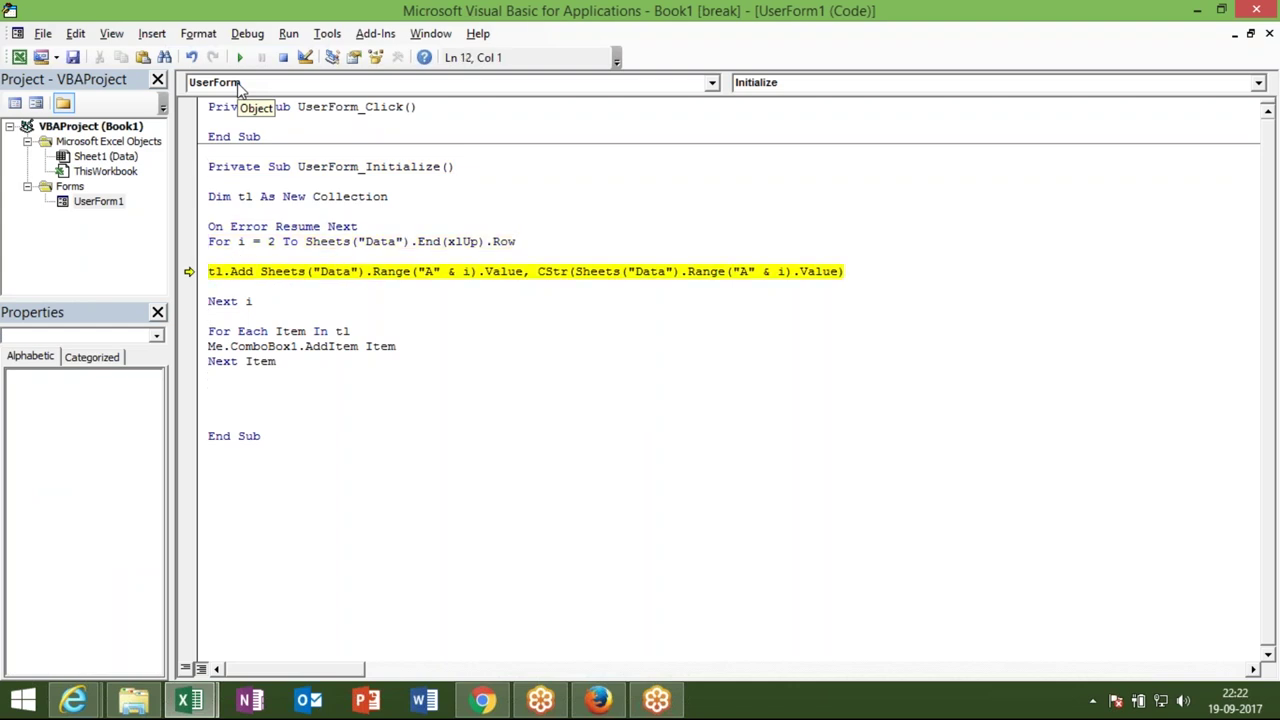
key(F8)
key(F8)
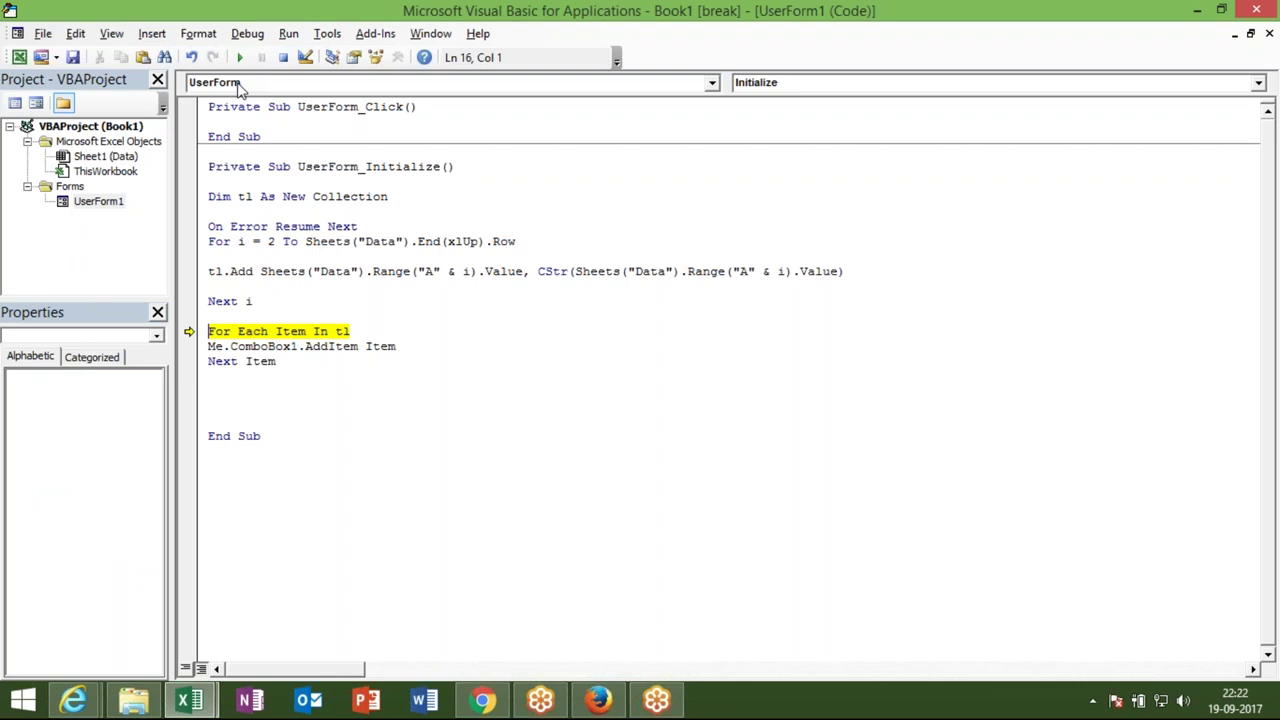
click(283, 57)
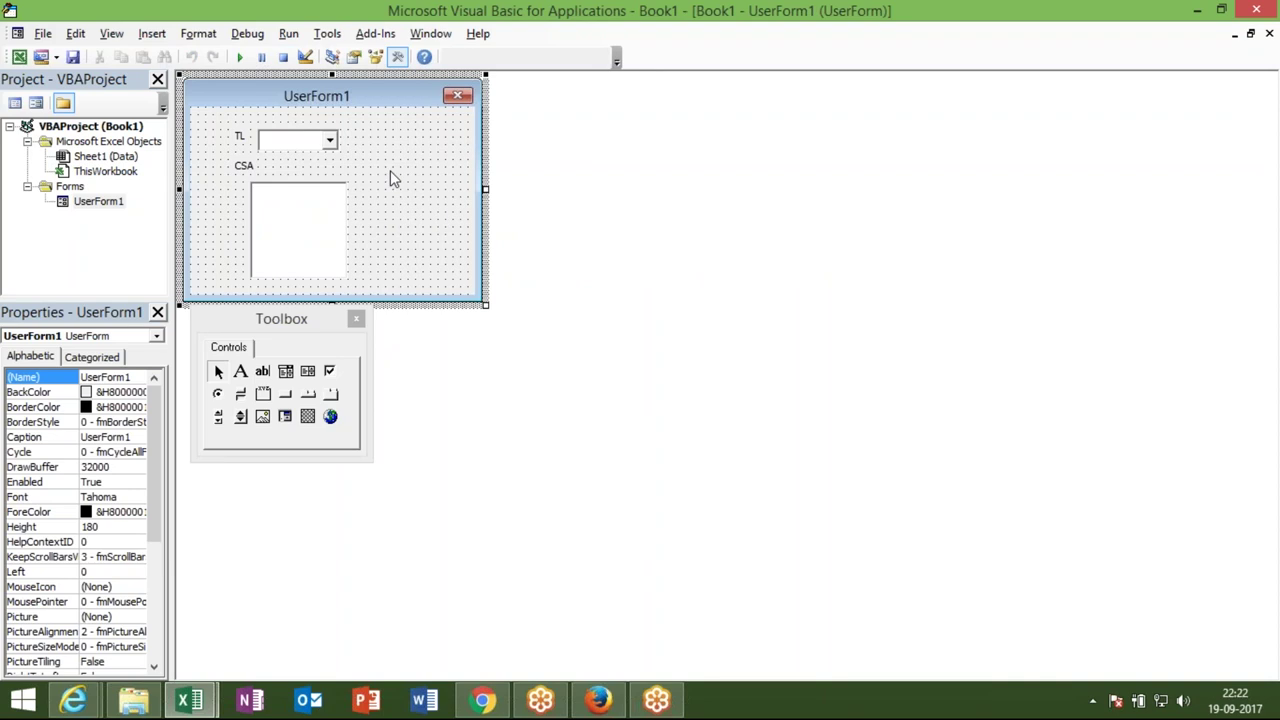
key(F7)
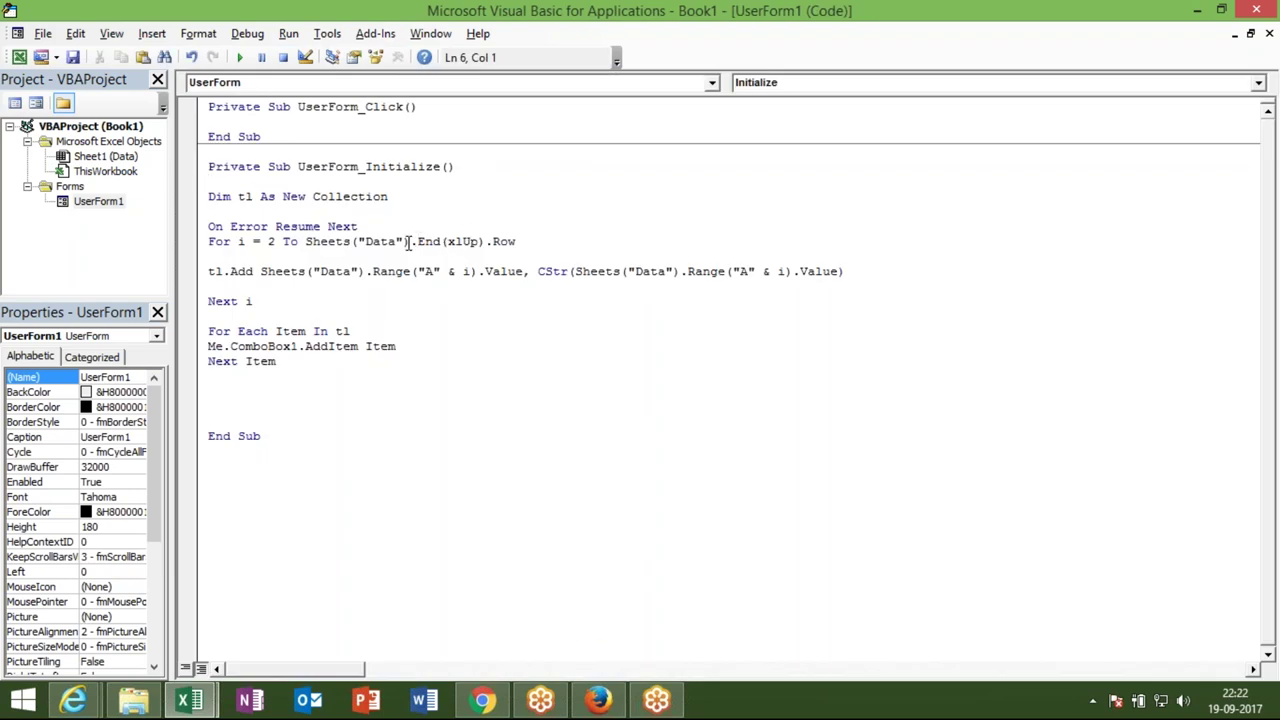
Insert .Range("A65000") after Sheets("Data") on the For line and run UserForm1 again
click(411, 242)
text(.range("A65000)
text().)
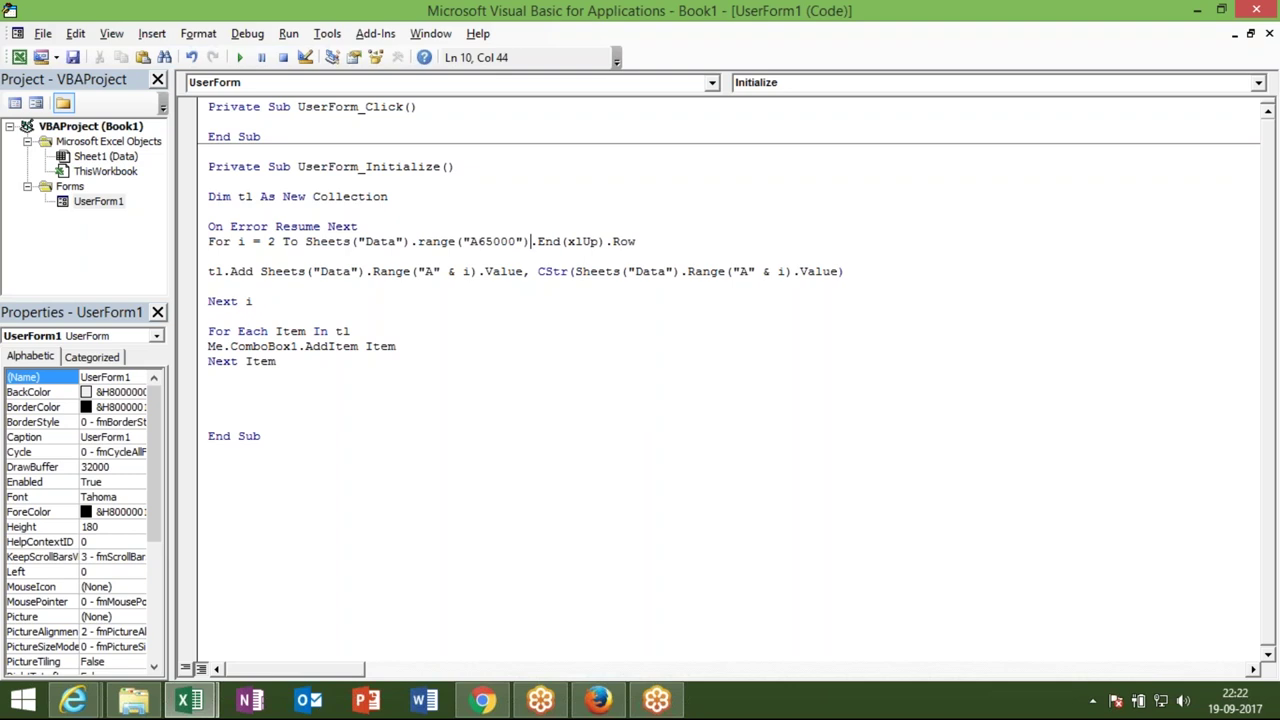
click(434, 305)
click(240, 57)
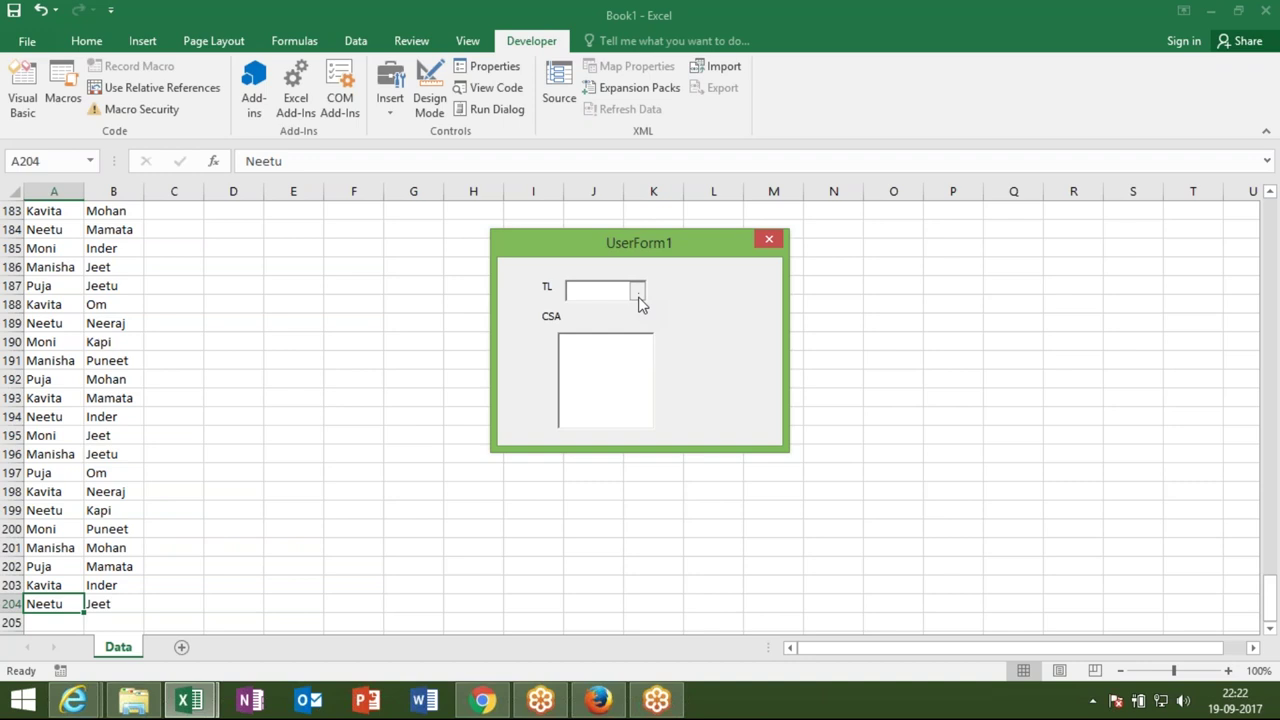
Open the TL list showing Puja, Kavita, Neetu, Moni and Manisha, choose Puja, and close the form
click(636, 290)
click(639, 292)
click(636, 290)
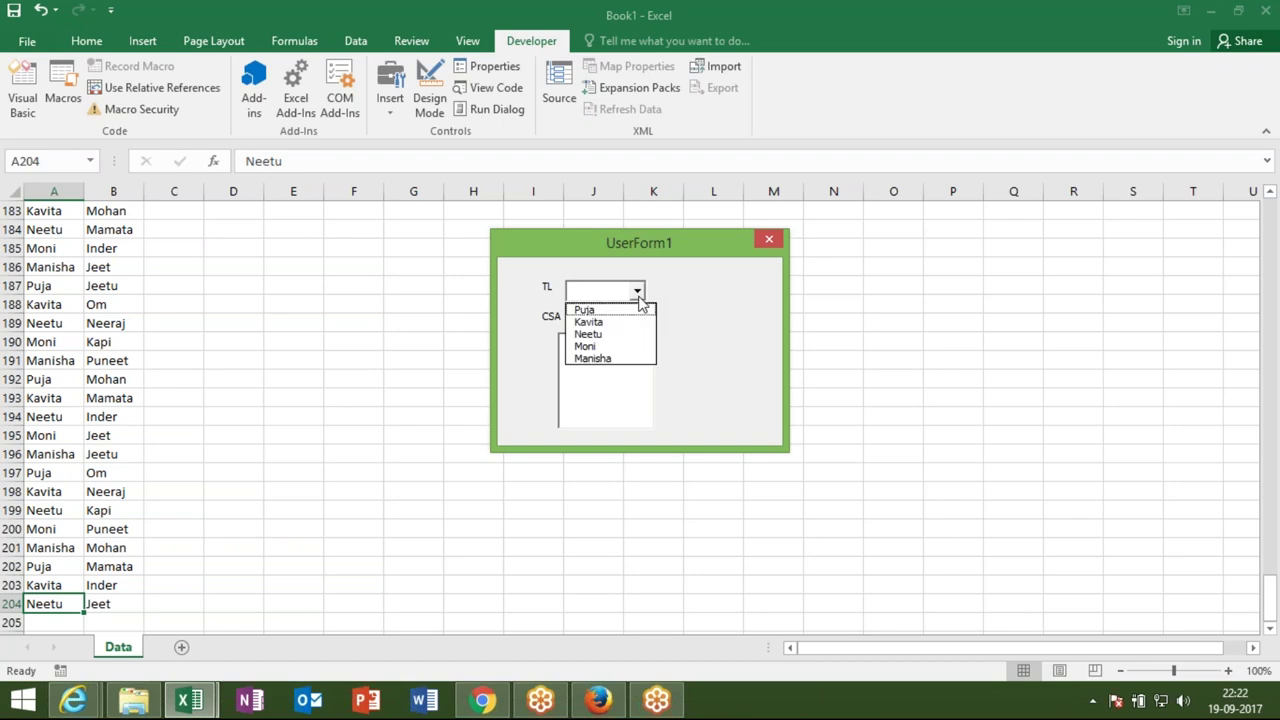
click(633, 312)
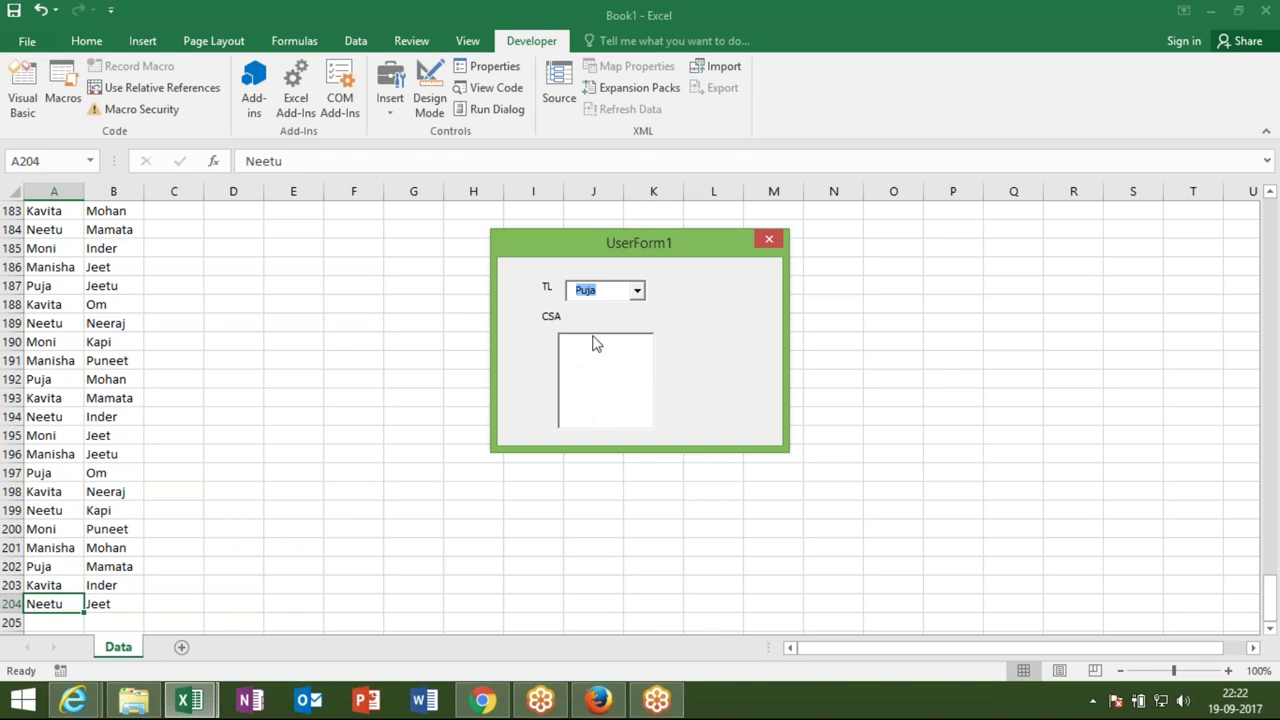
click(772, 239)
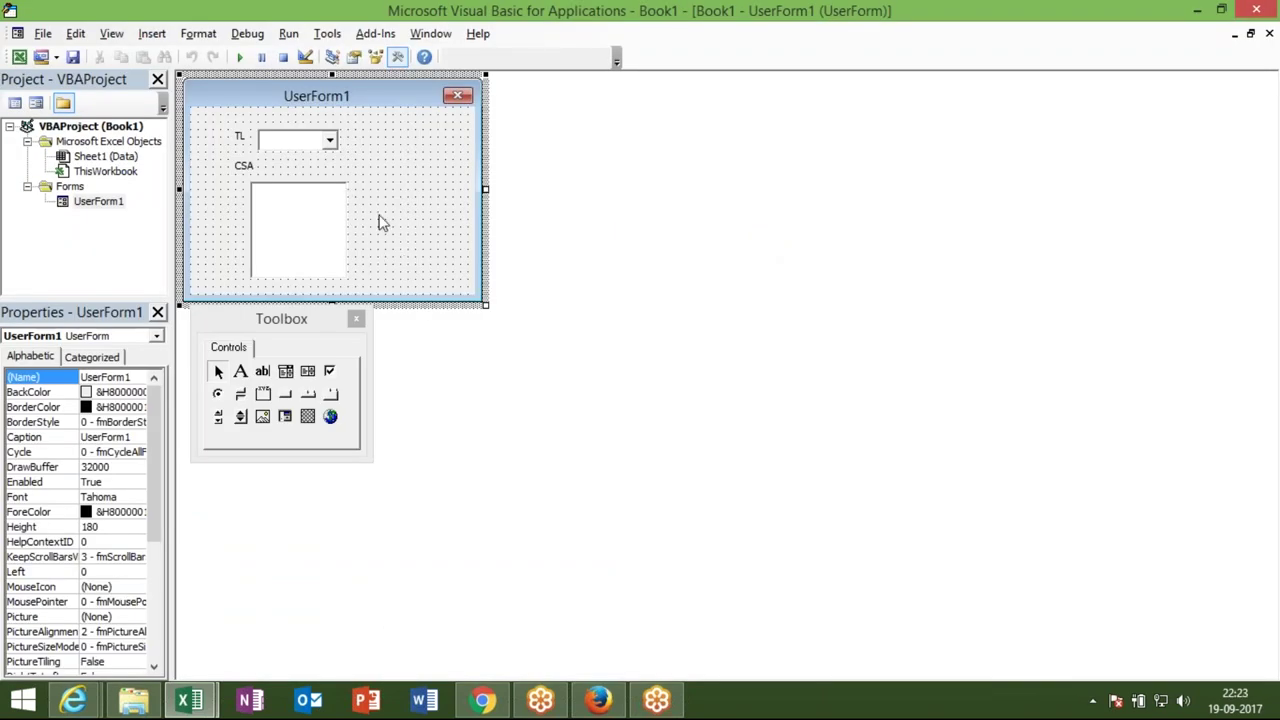
Create ComboBox1_Change from the TL combo box, delete UserForm_Click, and select the Initialize loop code
click(311, 143)
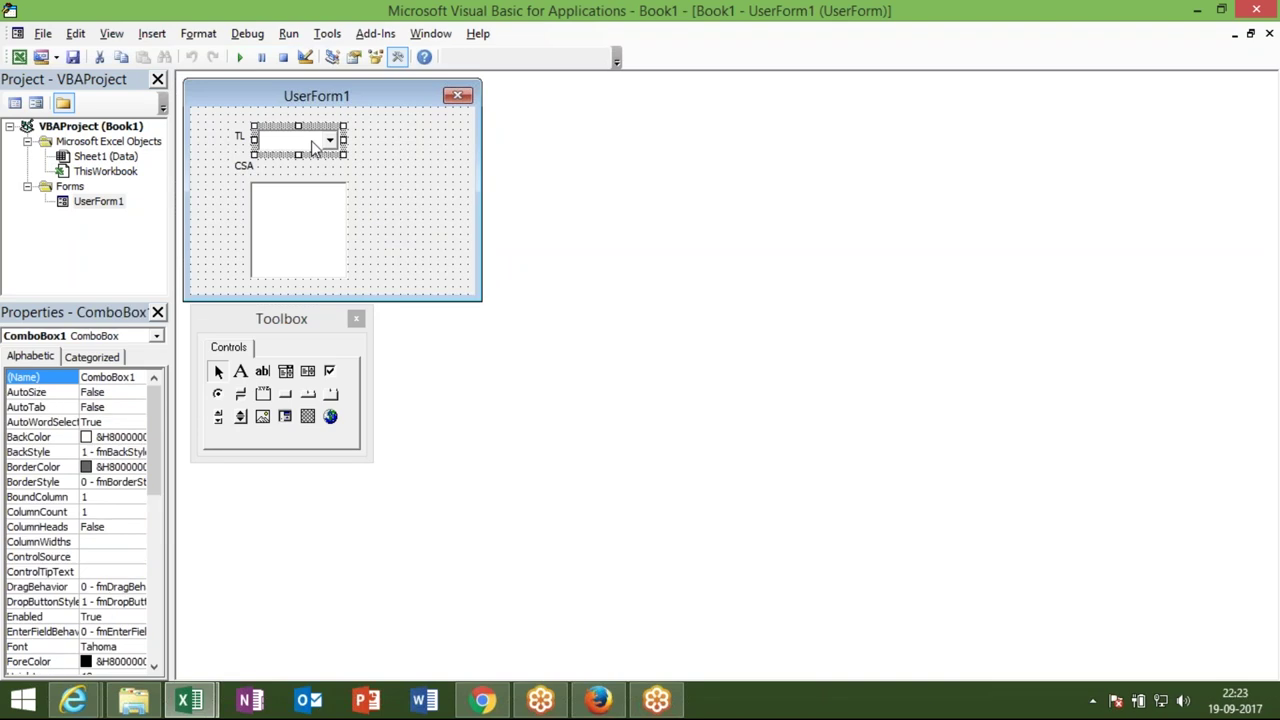
double_click(311, 140)
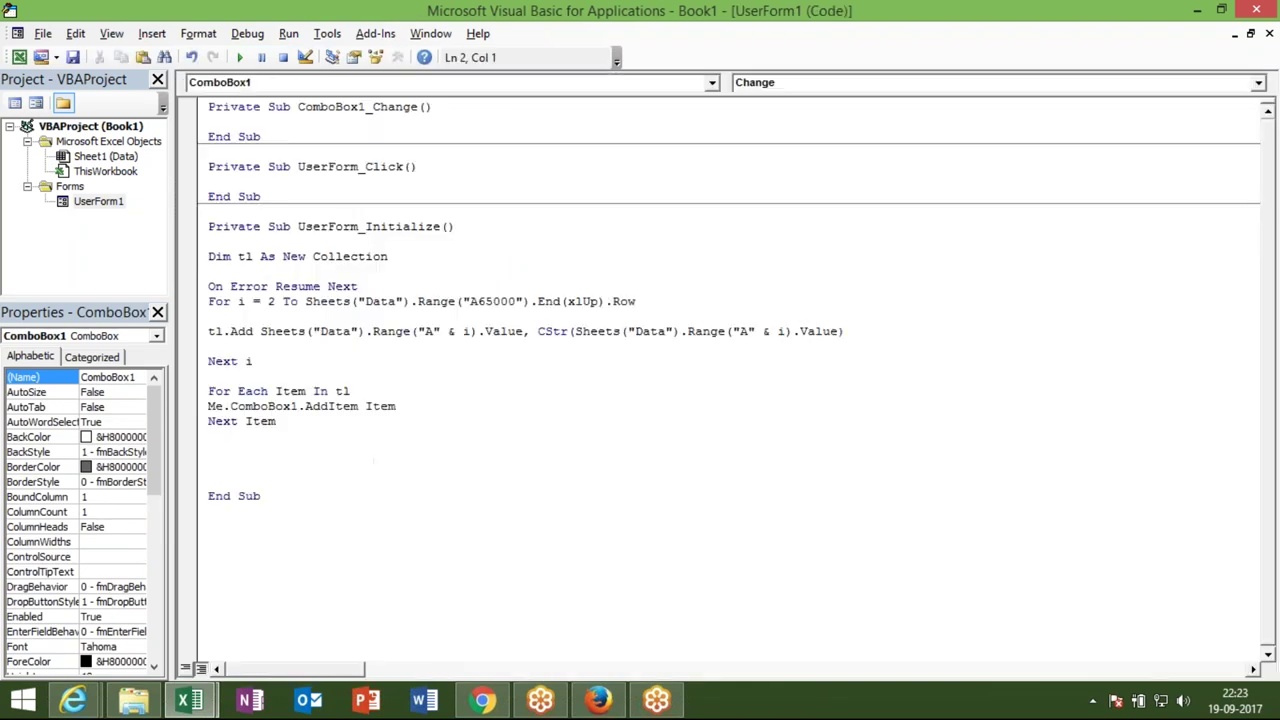
drag(270, 196, 207, 167)
key(Delete)
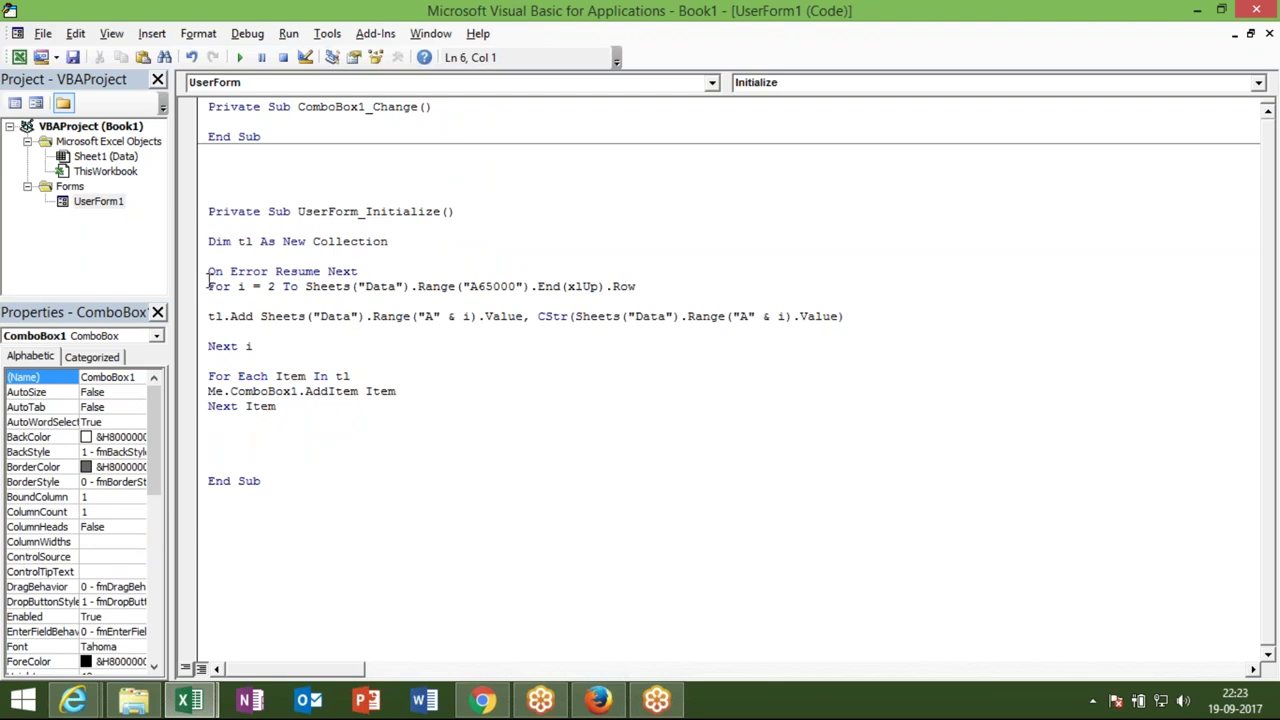
mouse_move(208, 241)
mouse_down()
mouse_move(257, 407)
mouse_move(292, 413)
mouse_up()
key(ctrl+c)
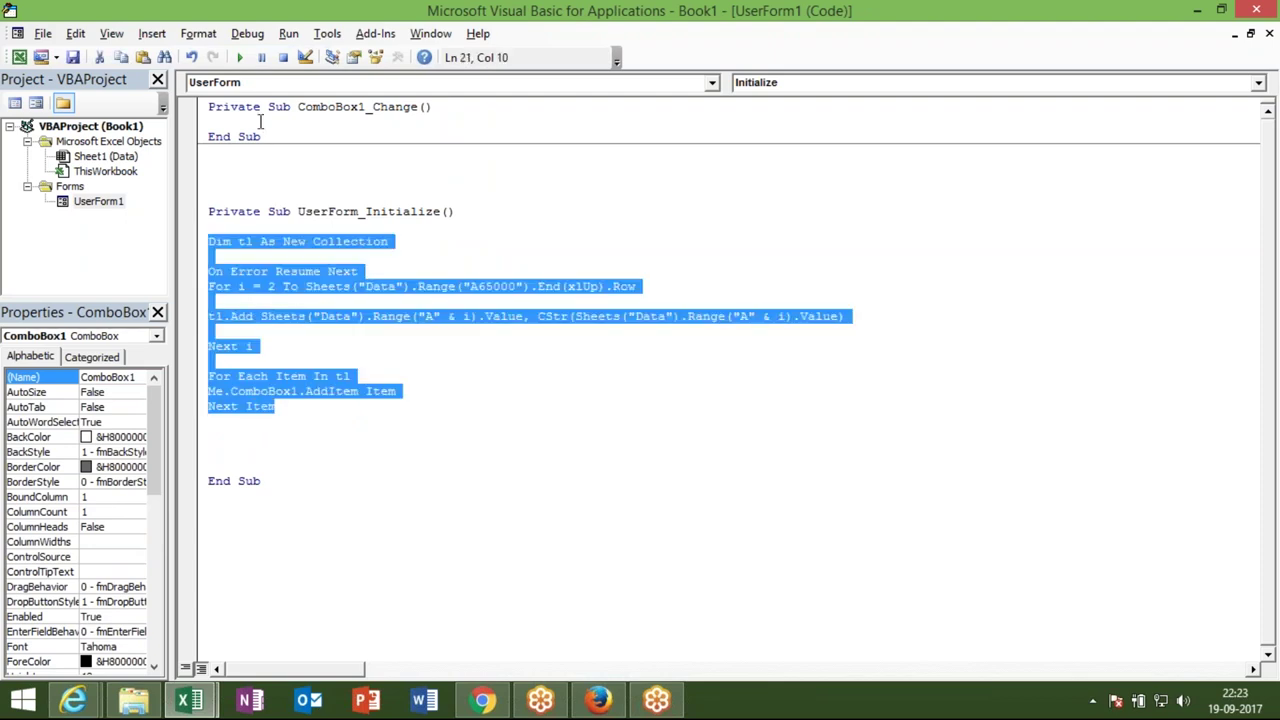
Paste the copied loop code into ComboBox1_Change and begin an If line after the For line
click(260, 120)
key(Return)
key(Return)
key(Up)
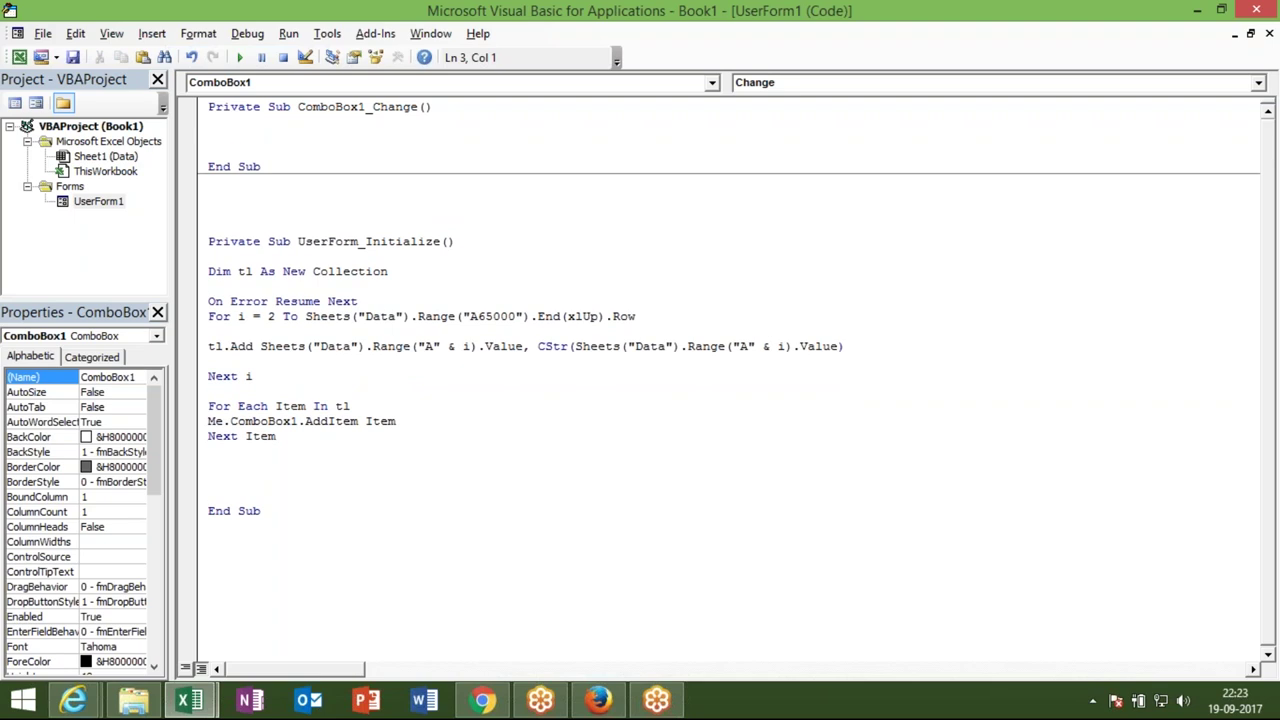
key(ctrl+v)
key(Up)
key(Up)
key(Up)
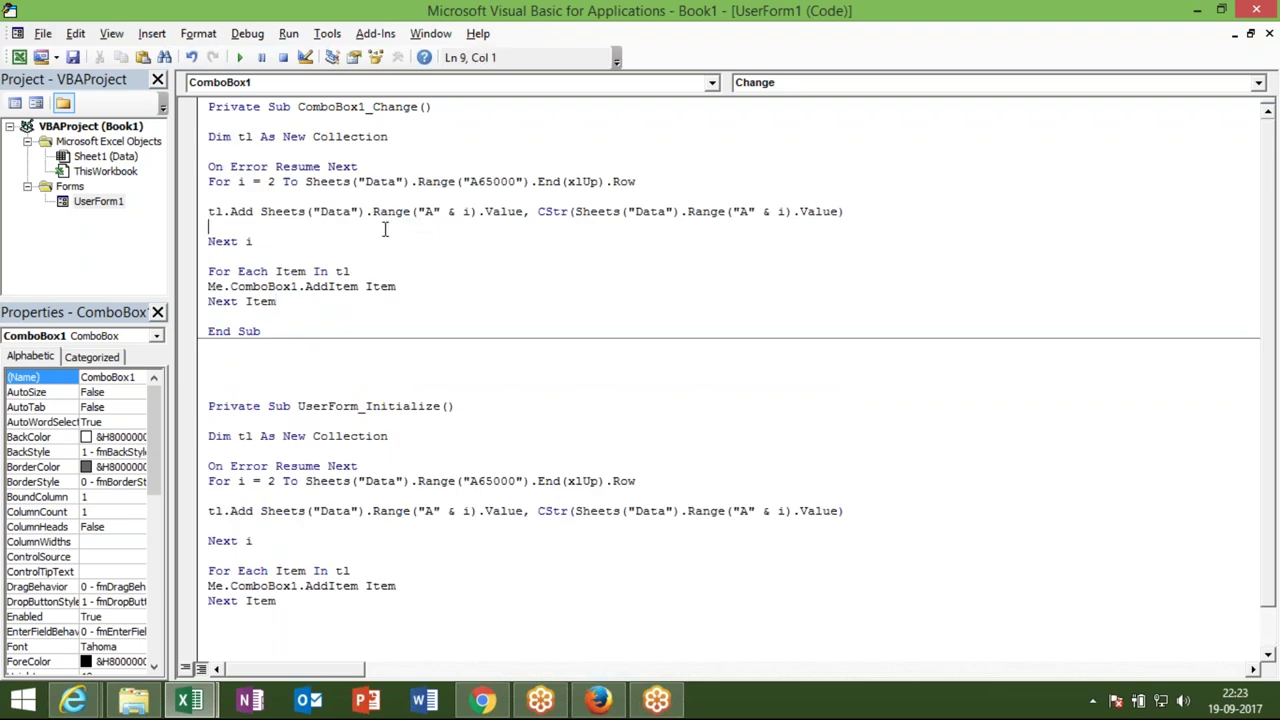
key(Return)
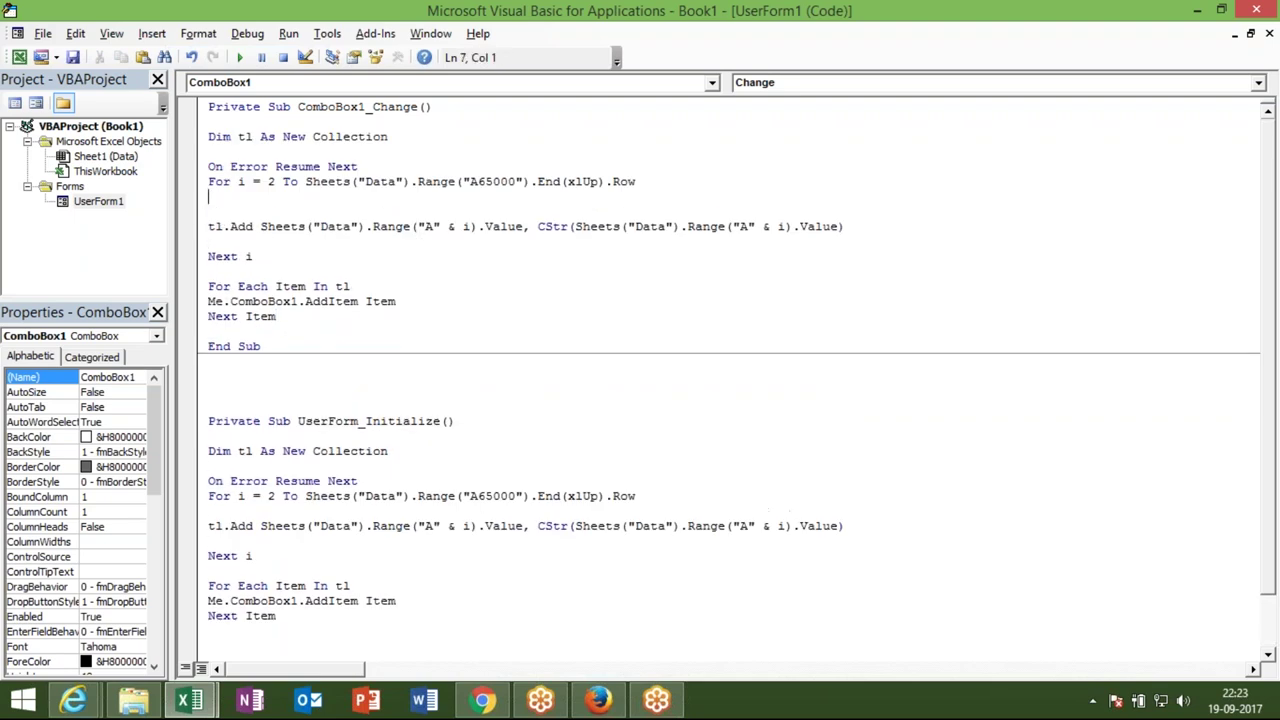
text(if)
click(267, 233)
key(Return)
Change both column references on the tl.Add line from A to B
drag(261, 226, 522, 230)
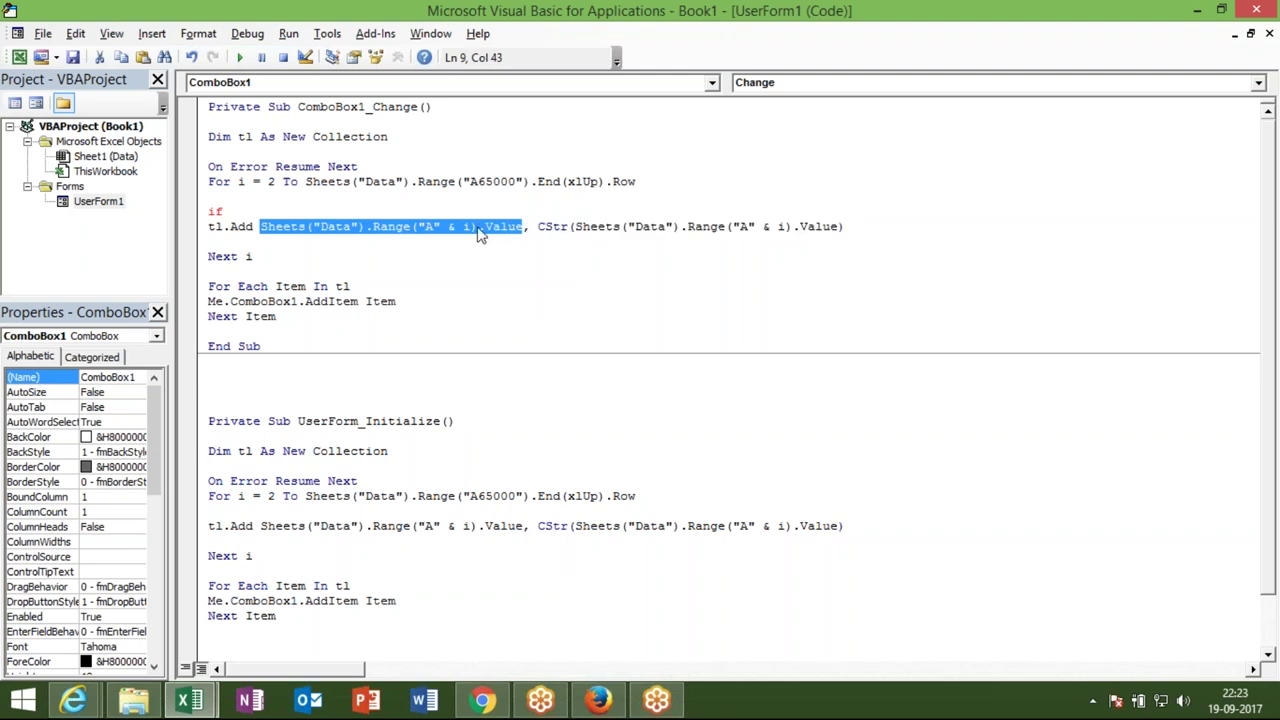
click(432, 227)
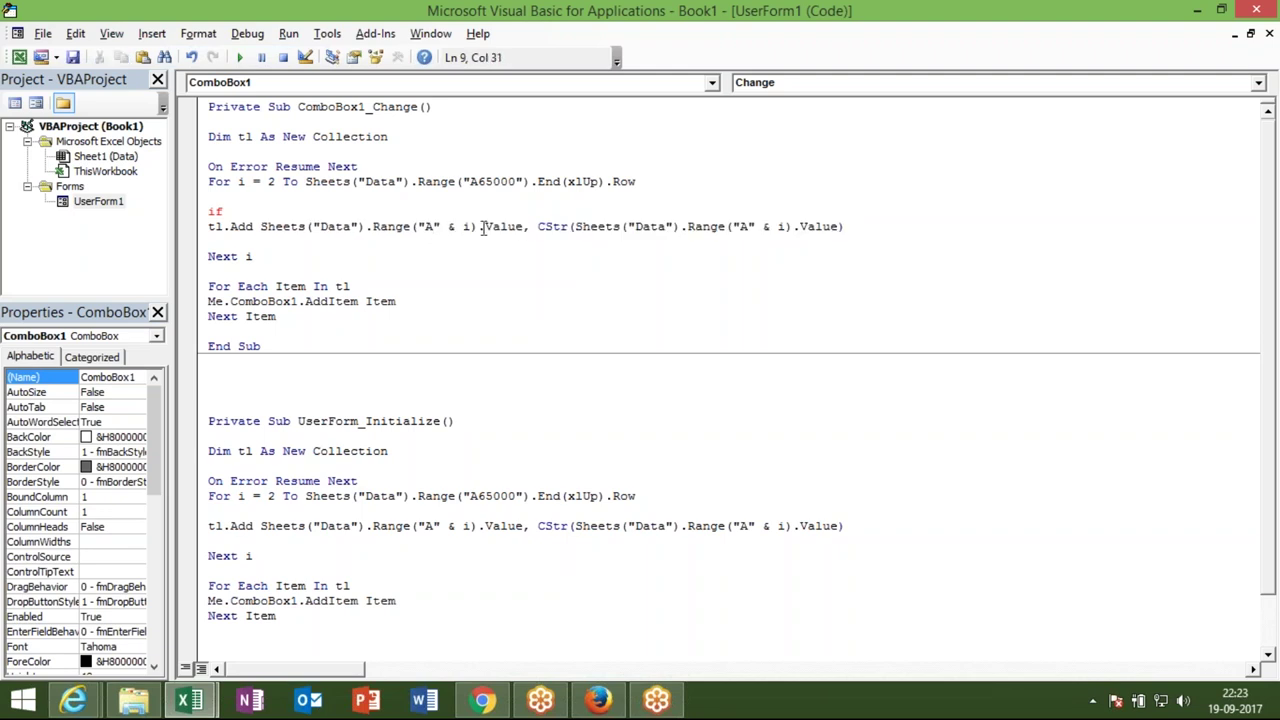
drag(522, 228, 262, 229)
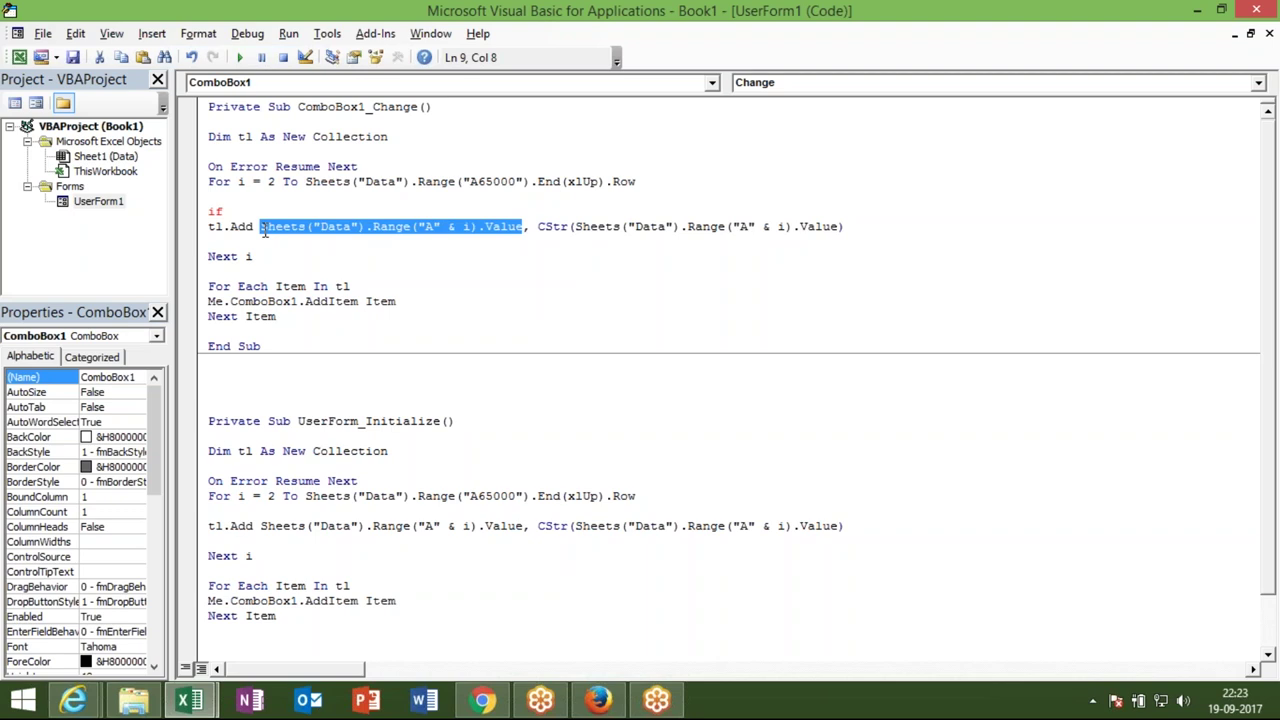
click(434, 228)
key(BackSpace)
text(B)
click(749, 228)
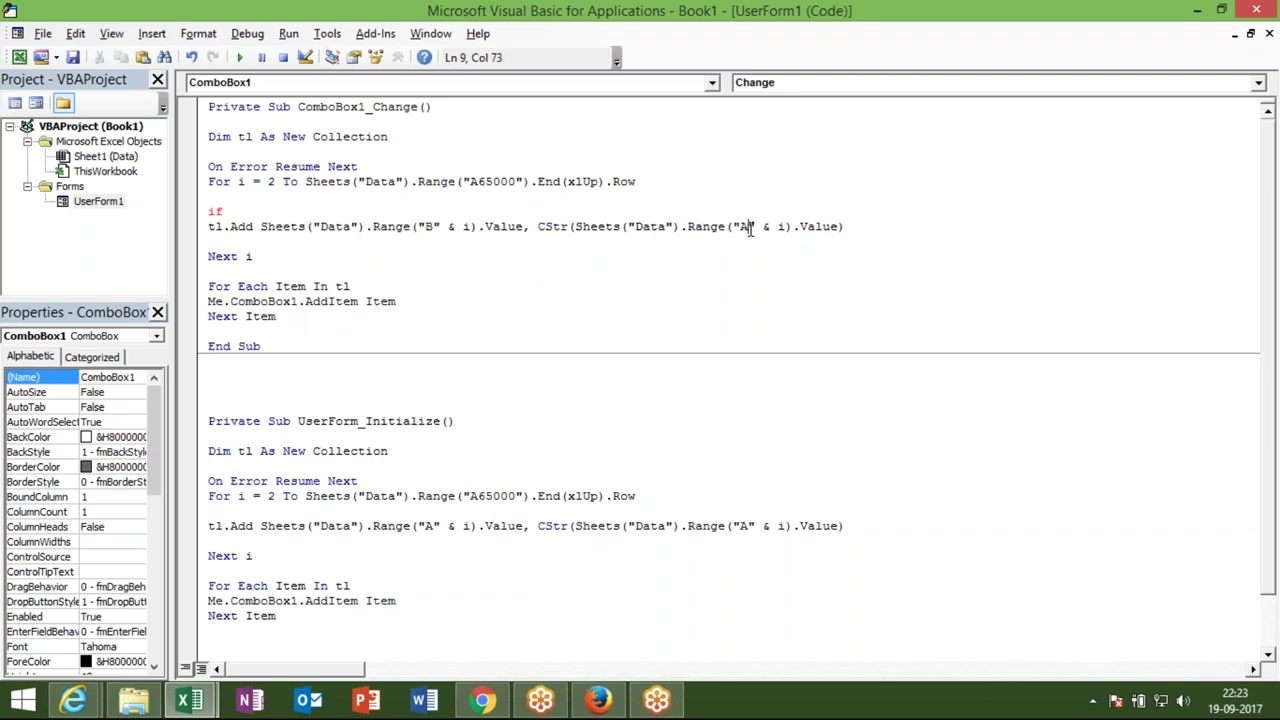
key(BackSpace)
text(B)
Wrap tl.Add in If Sheets("Data").Range("A" & i).Value = Me.ComboBox1.Value Then … End If
click(321, 210)
text(Sheets("Data").Range("A" & i).Value)
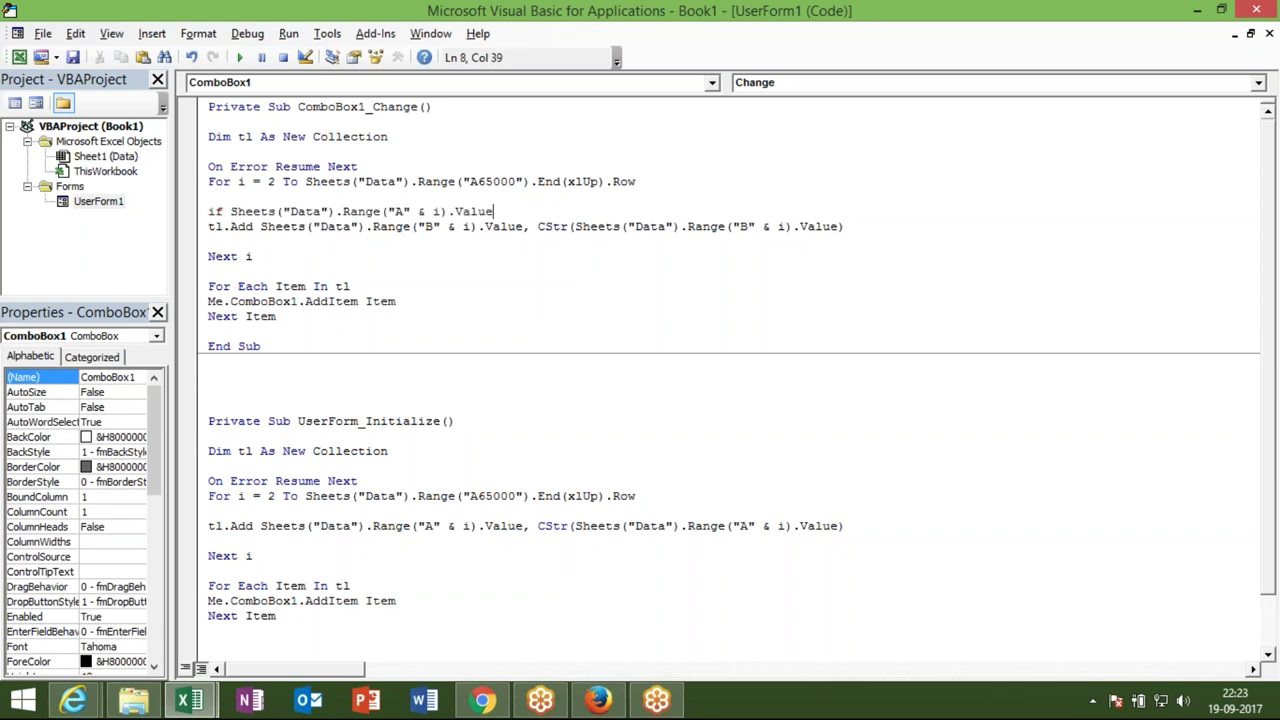
text( = m)
text(e.)
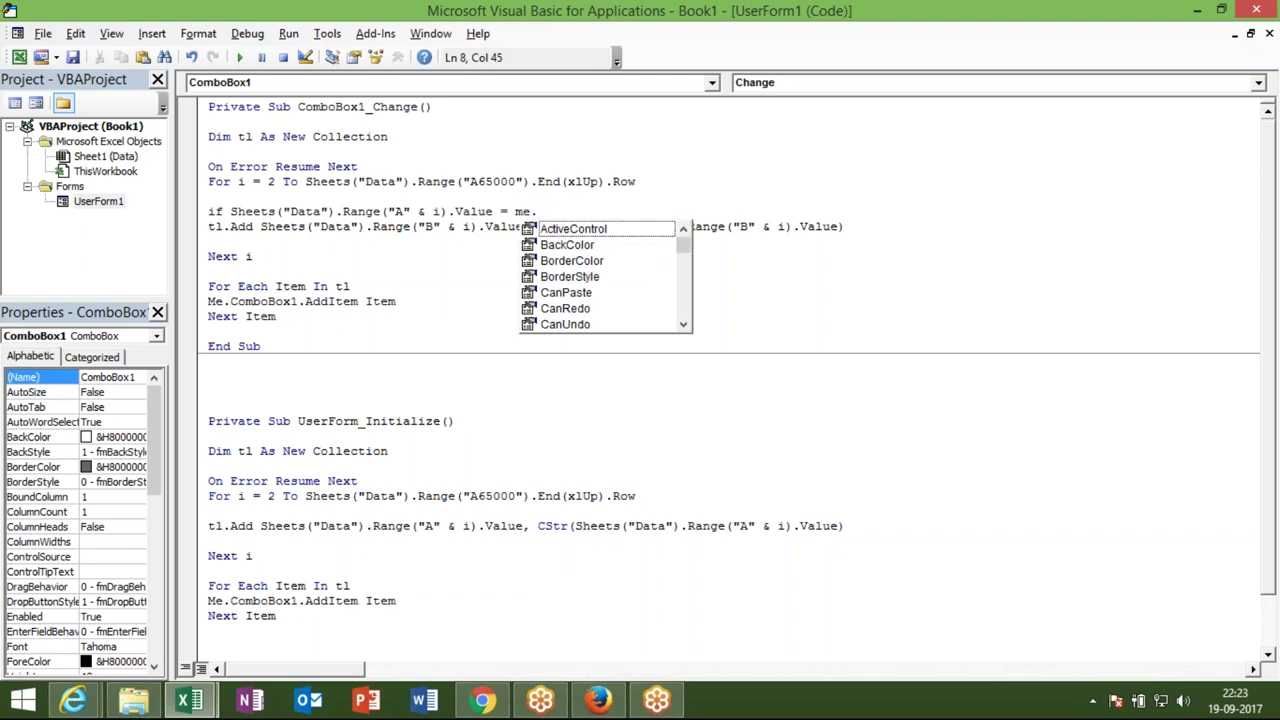
text(com)
key(Tab)
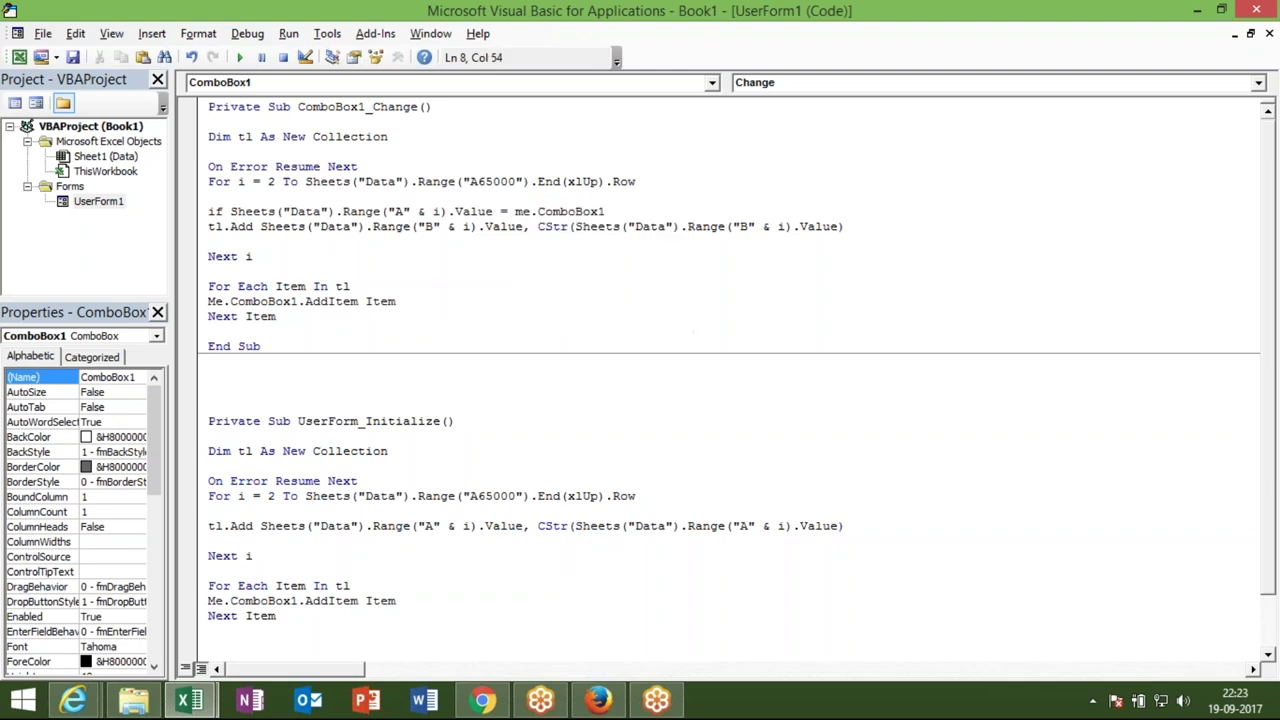
text(.v)
key(Tab)
text(then)
click(227, 242)
text(end if)
Change Me.ComboBox1.AddItem to Me.ListBox1.AddItem in the For Each loop
click(256, 272)
click(401, 301)
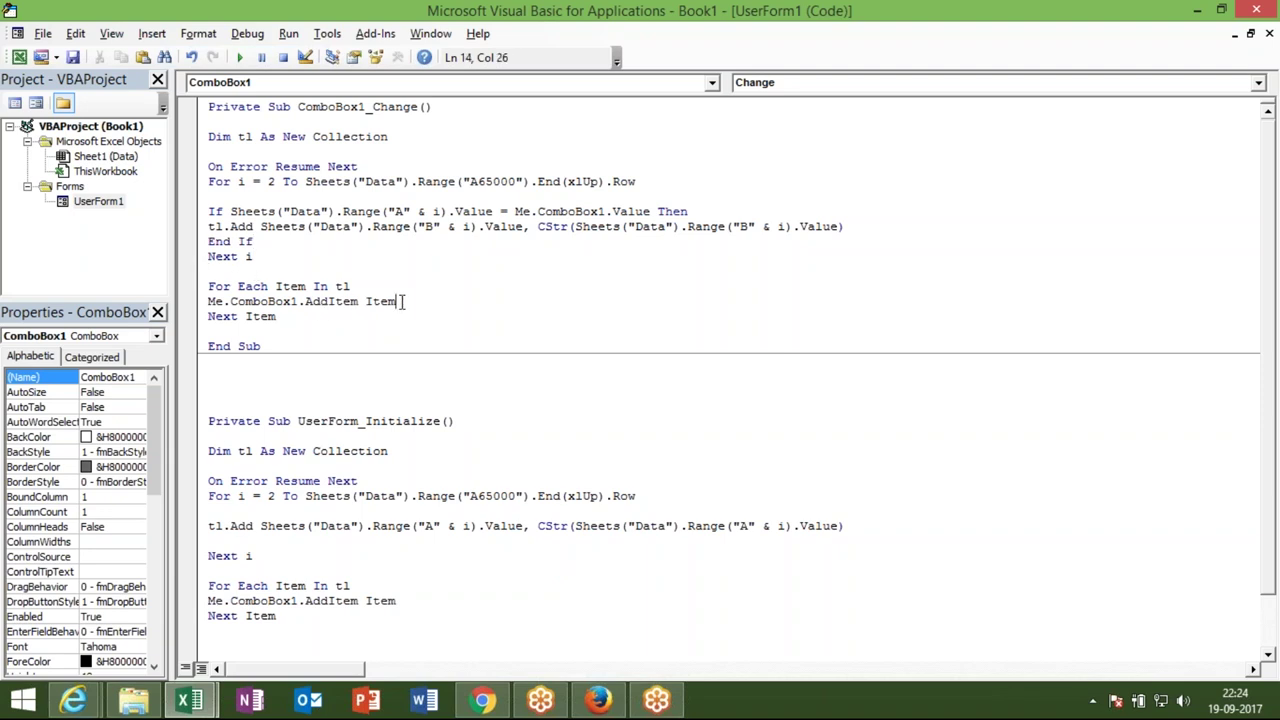
click(298, 301)
key(BackSpace)
key(BackSpace)
key(BackSpace)
key(BackSpace)
key(BackSpace)
key(BackSpace)
key(BackSpace)
key(BackSpace)
key(BackSpace)
key(BackSpace)
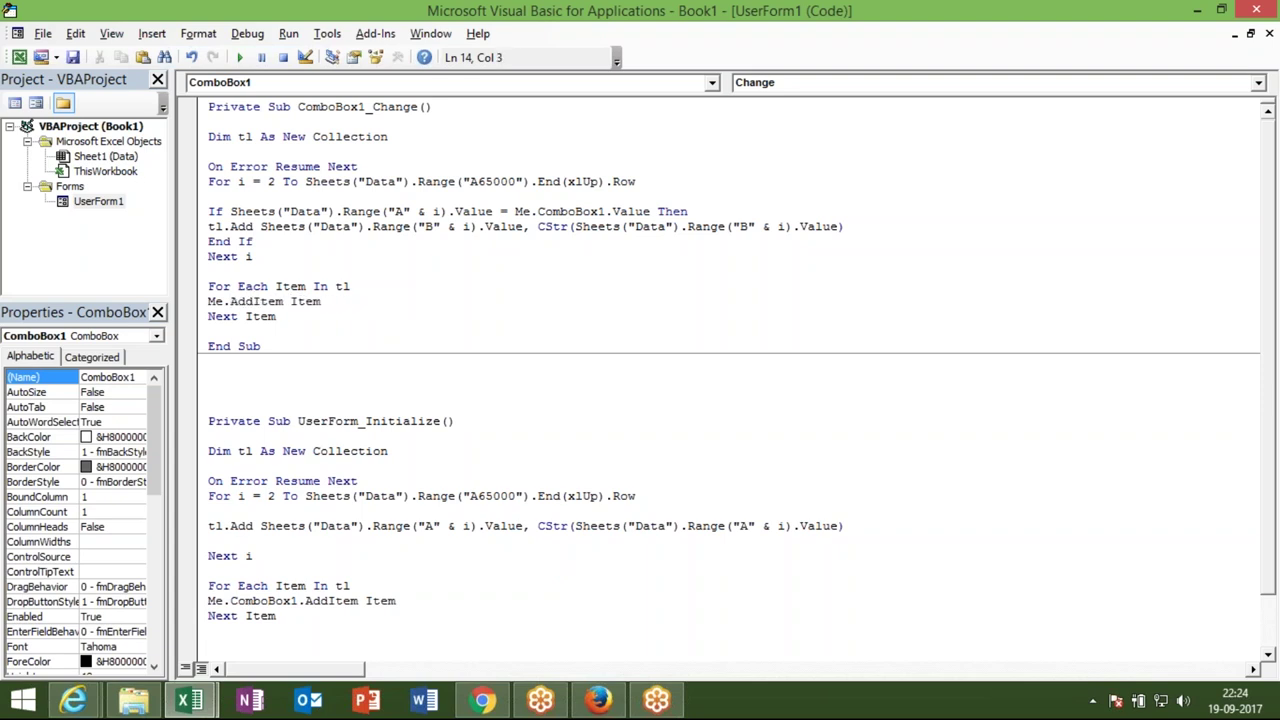
text(.li)
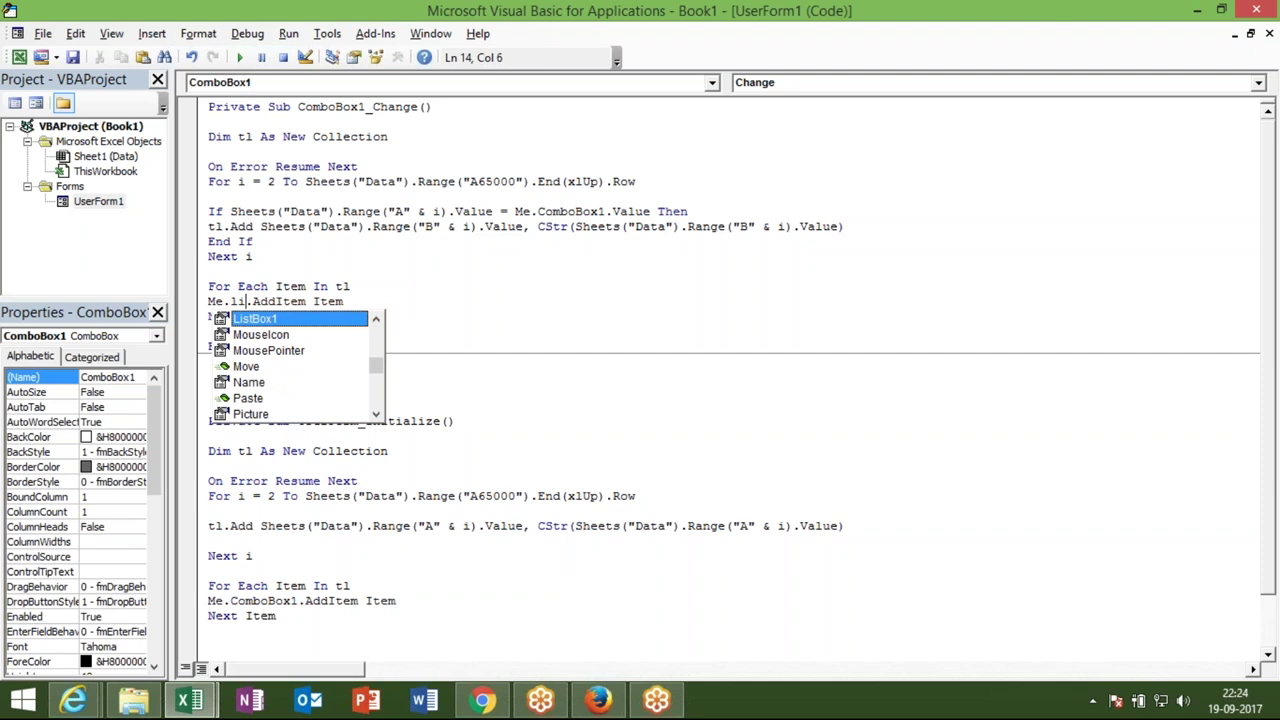
key(Tab)
click(314, 336)
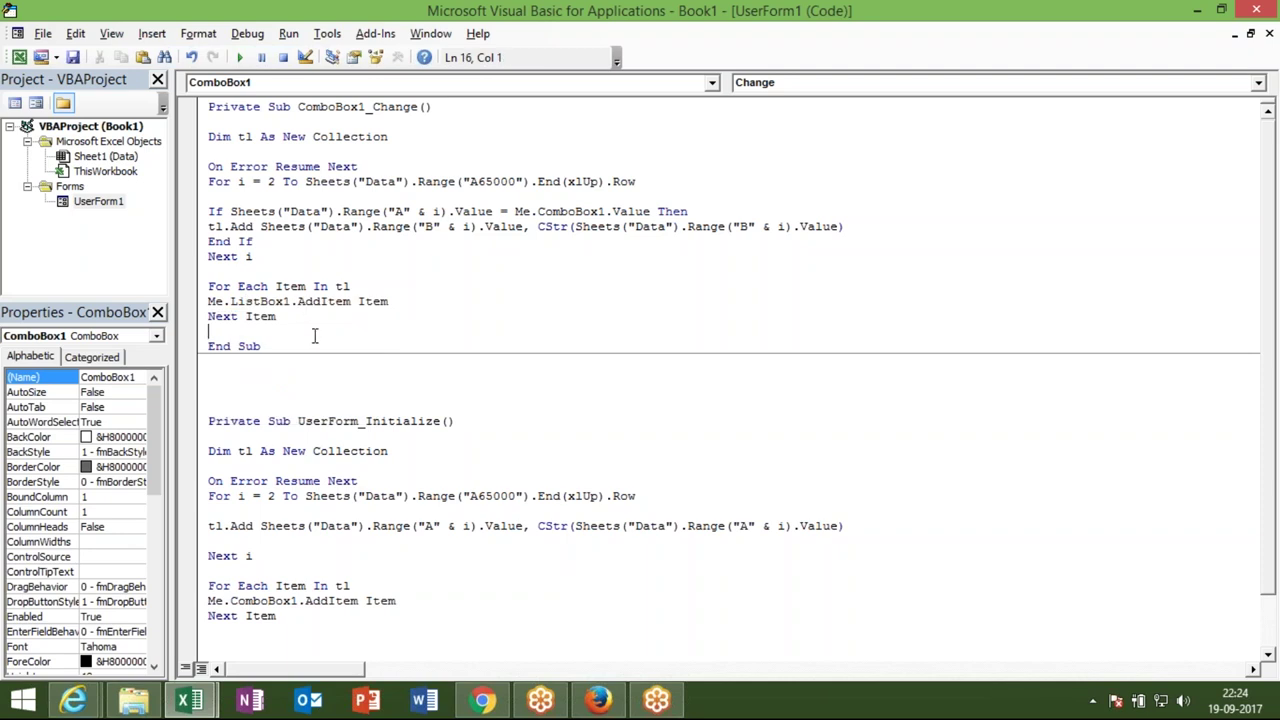
Run UserForm1, pick Puja, Kavita and Neetu as TL, check the CSA list, then stop it
click(239, 57)
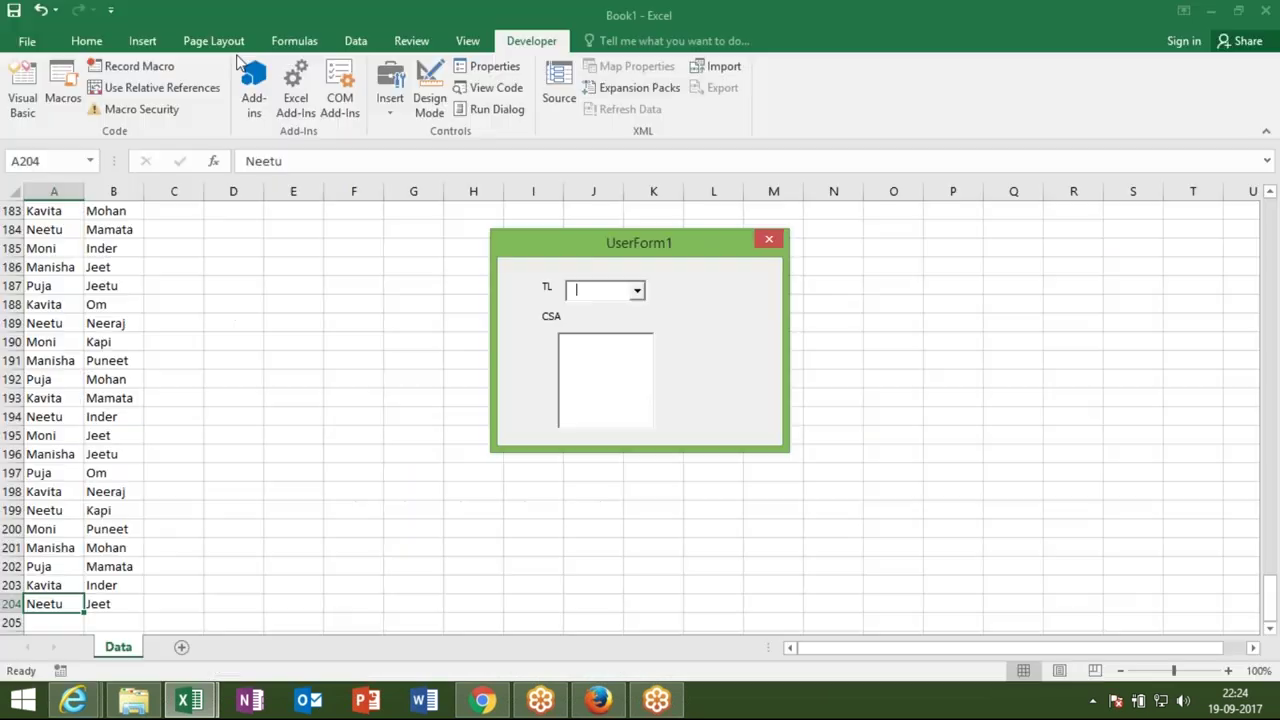
click(638, 291)
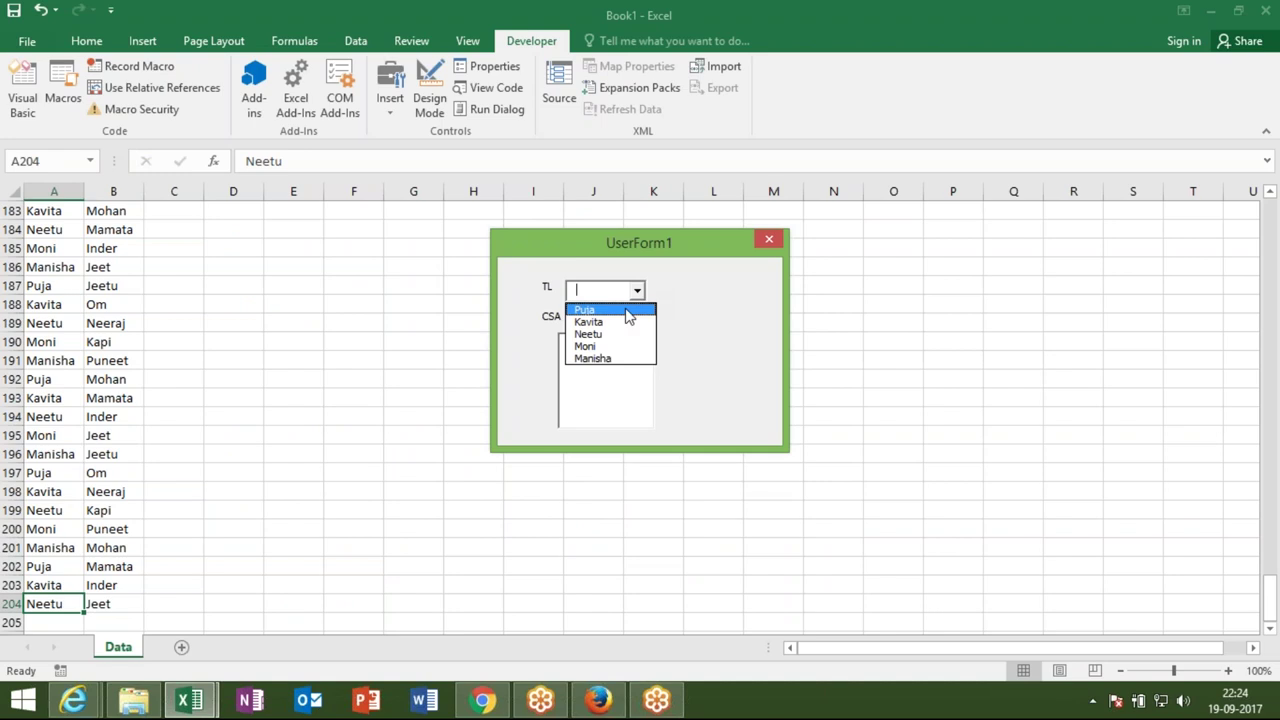
click(627, 313)
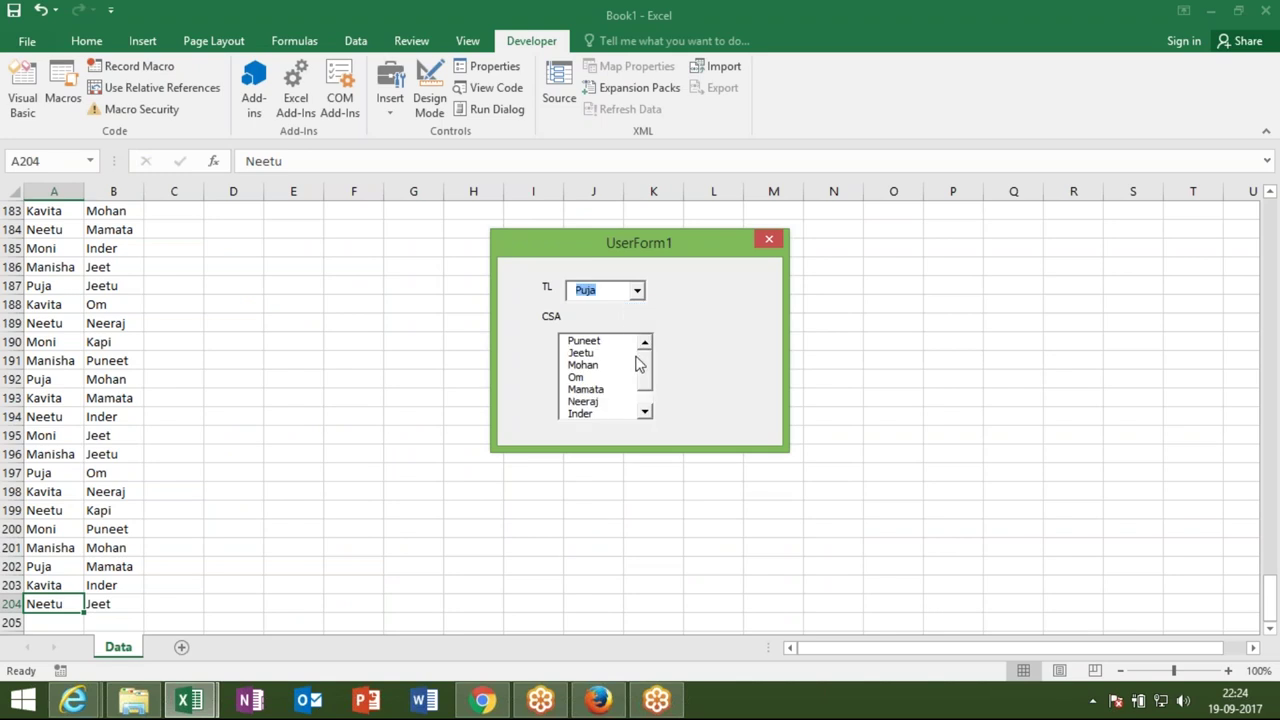
drag(645, 372, 644, 384)
click(637, 290)
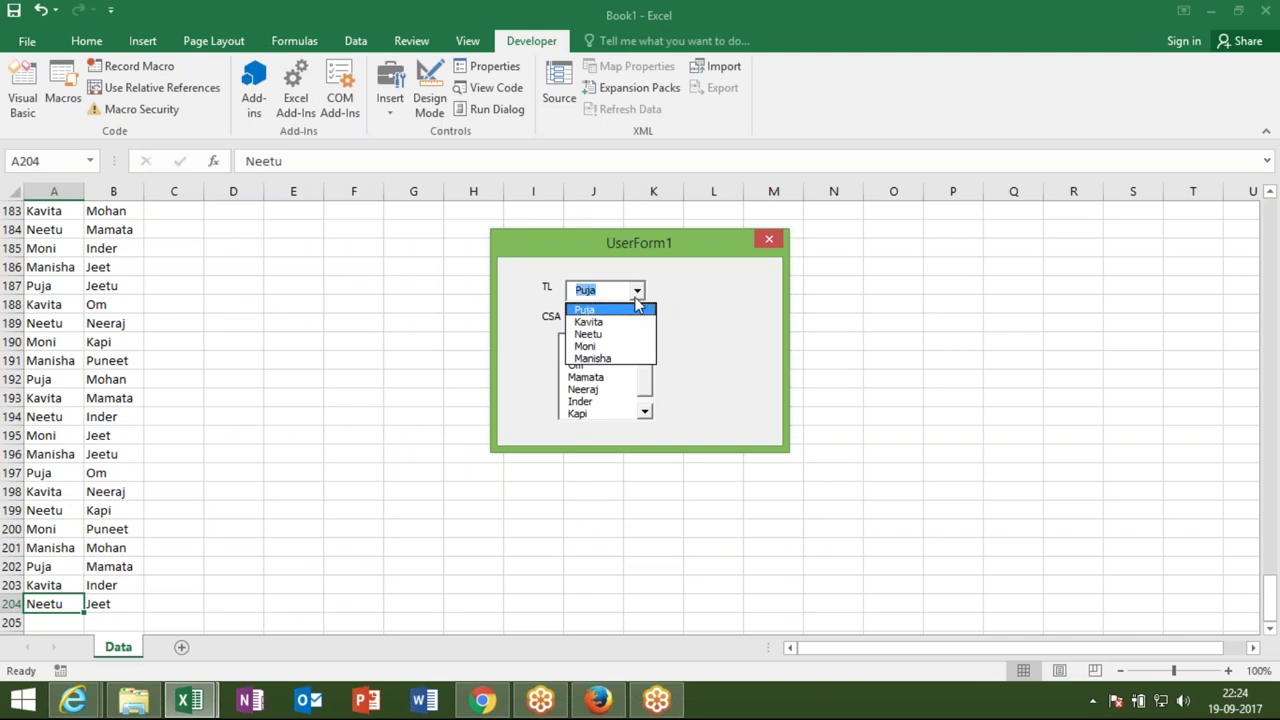
click(633, 322)
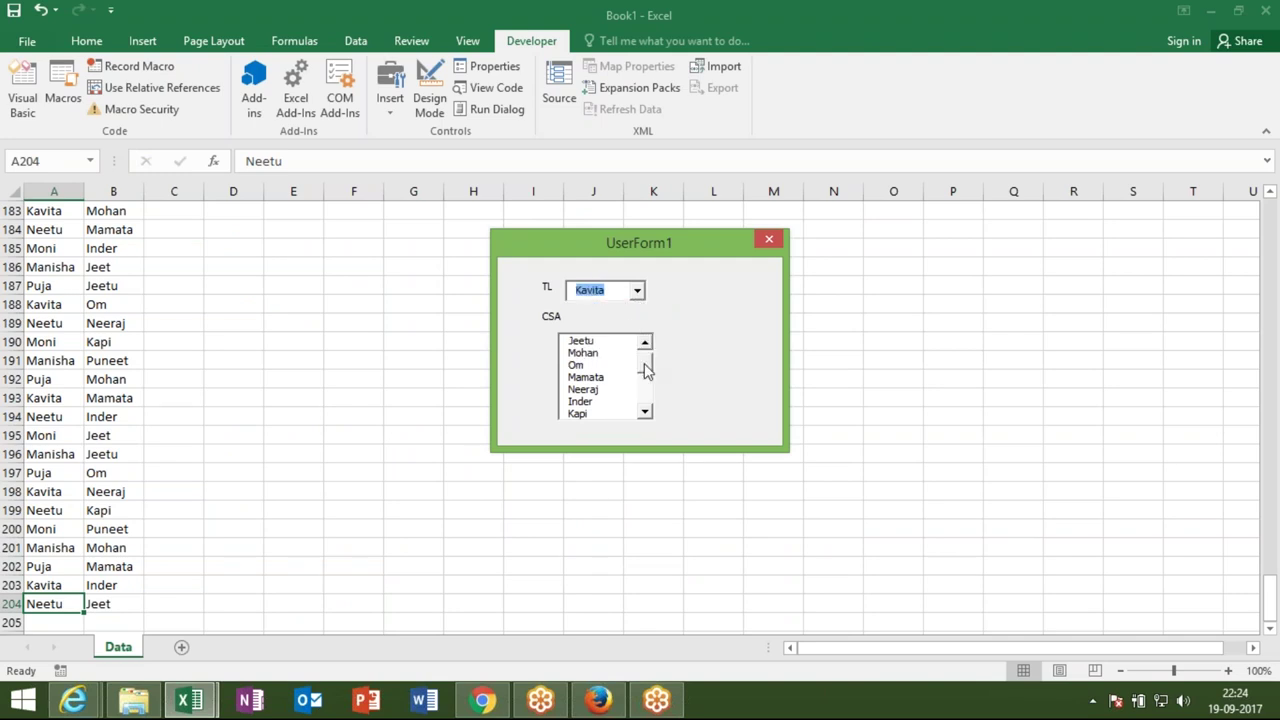
drag(646, 366, 647, 360)
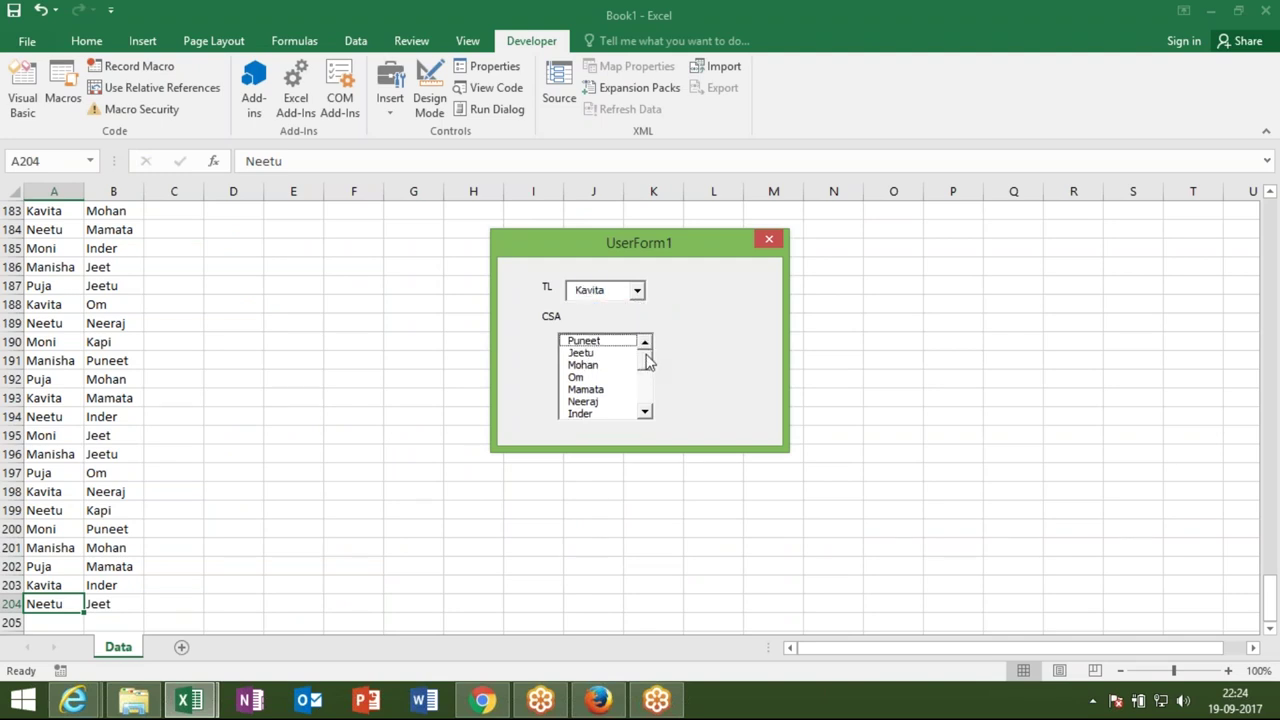
click(637, 292)
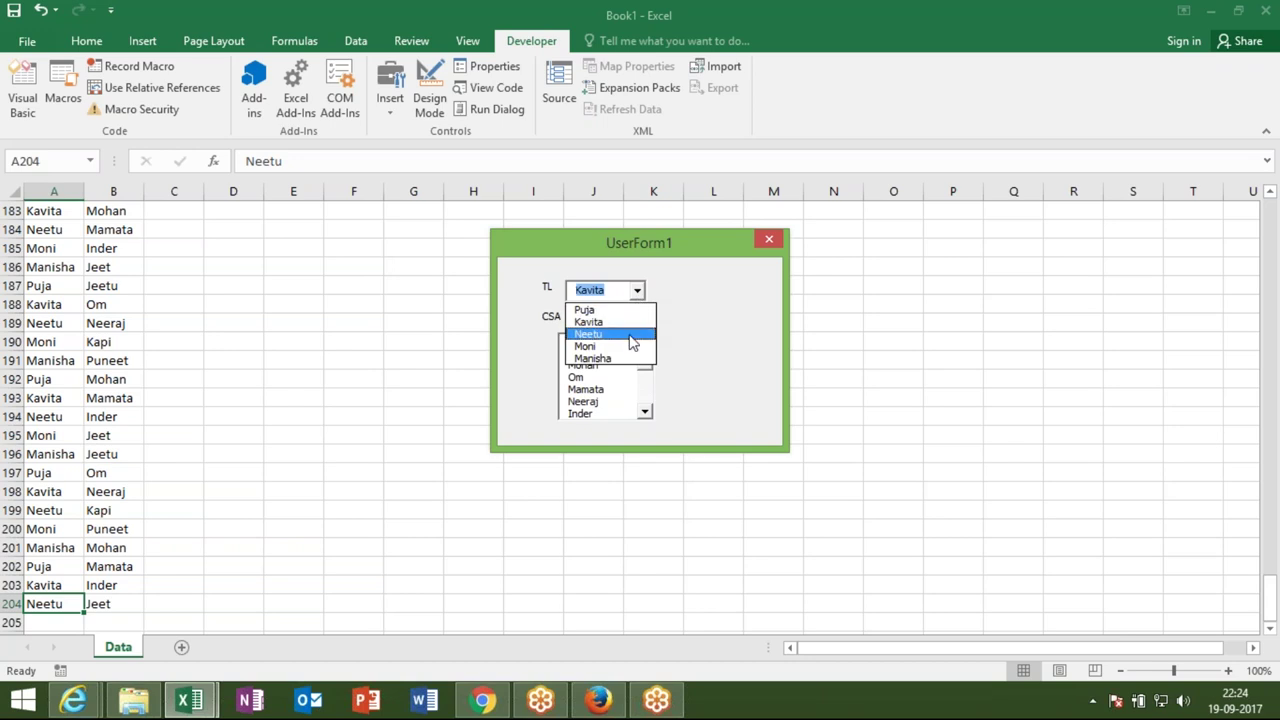
click(629, 335)
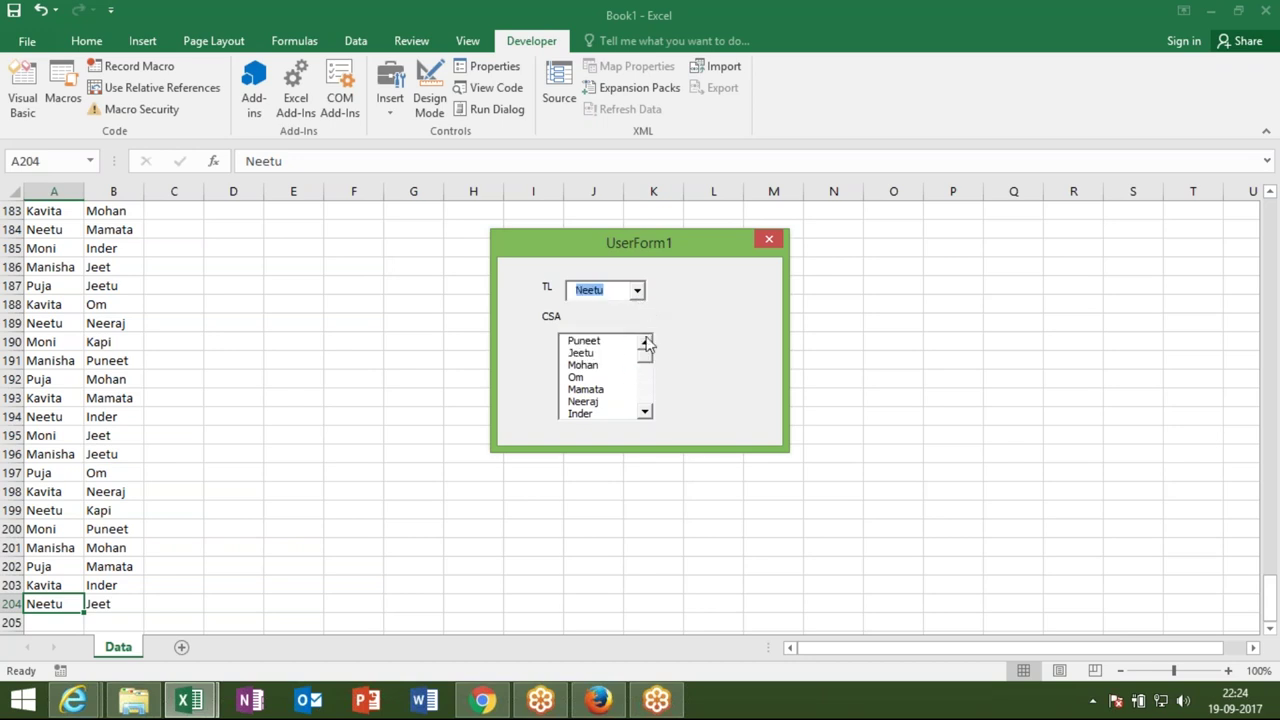
click(646, 366)
drag(646, 366, 647, 361)
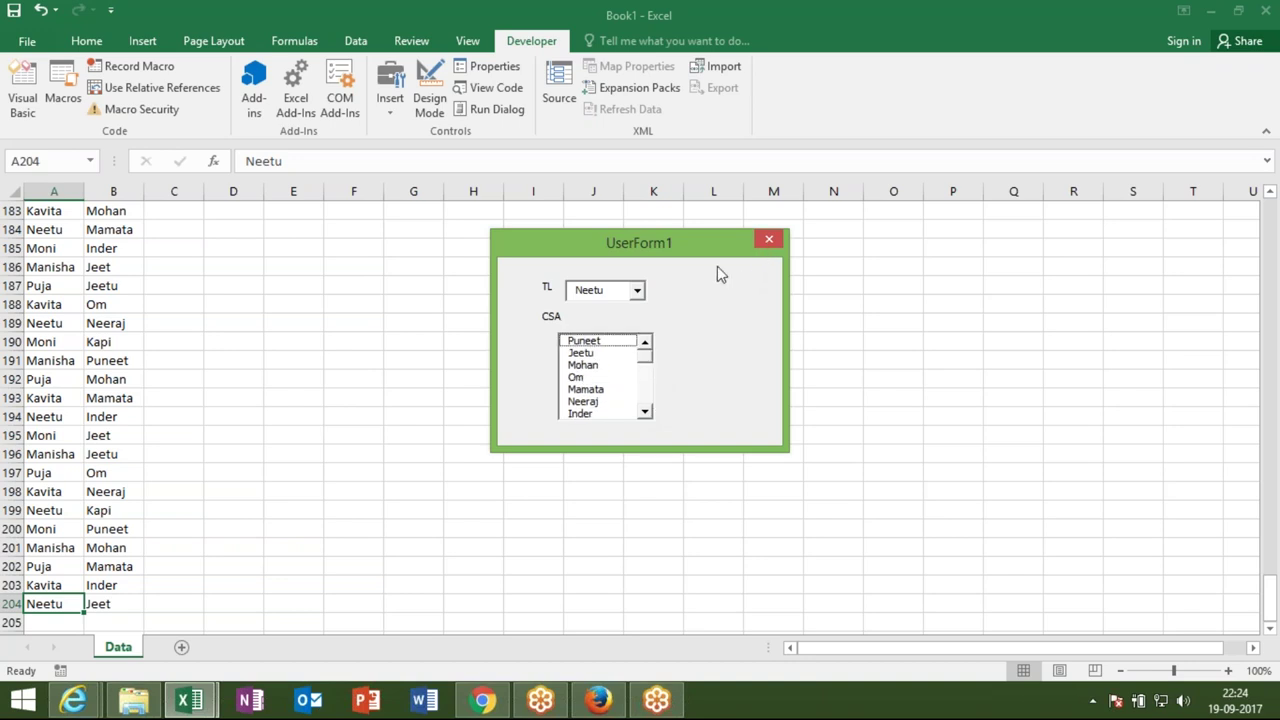
click(765, 240)
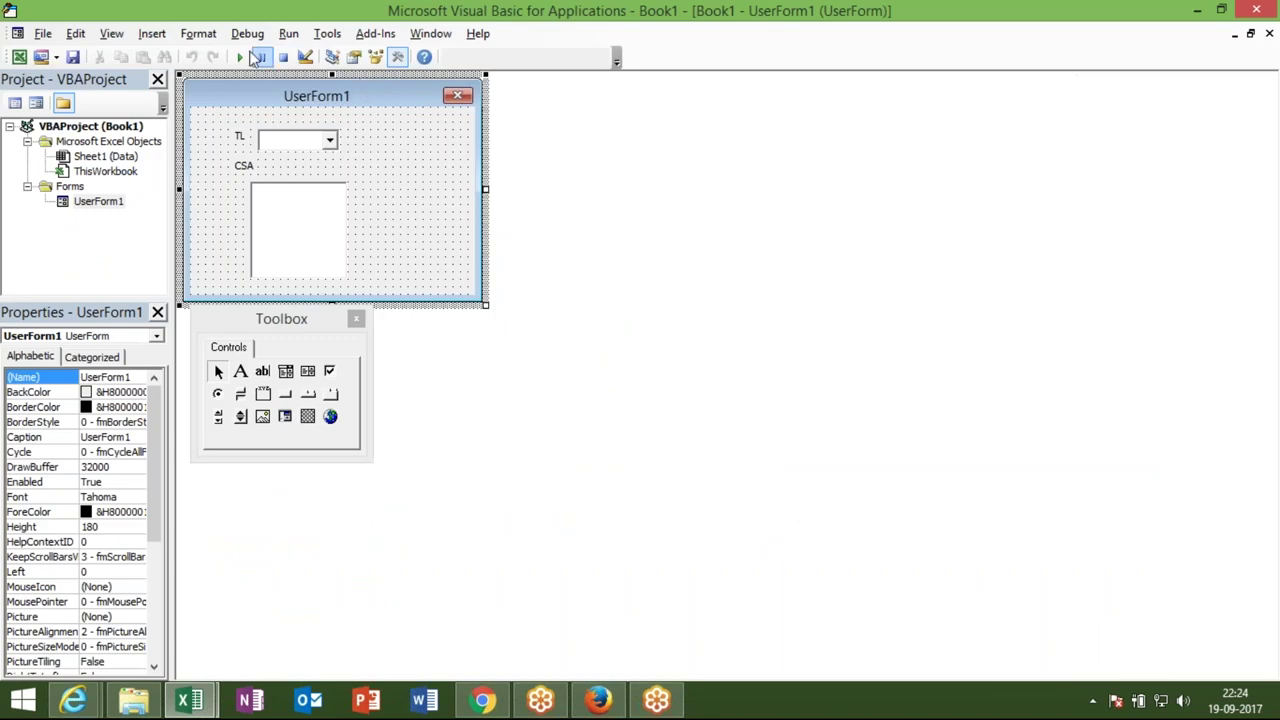
Rerun UserForm1, pick Puja then Kavita as TL, check the CSA names, and close the form
click(252, 57)
click(637, 293)
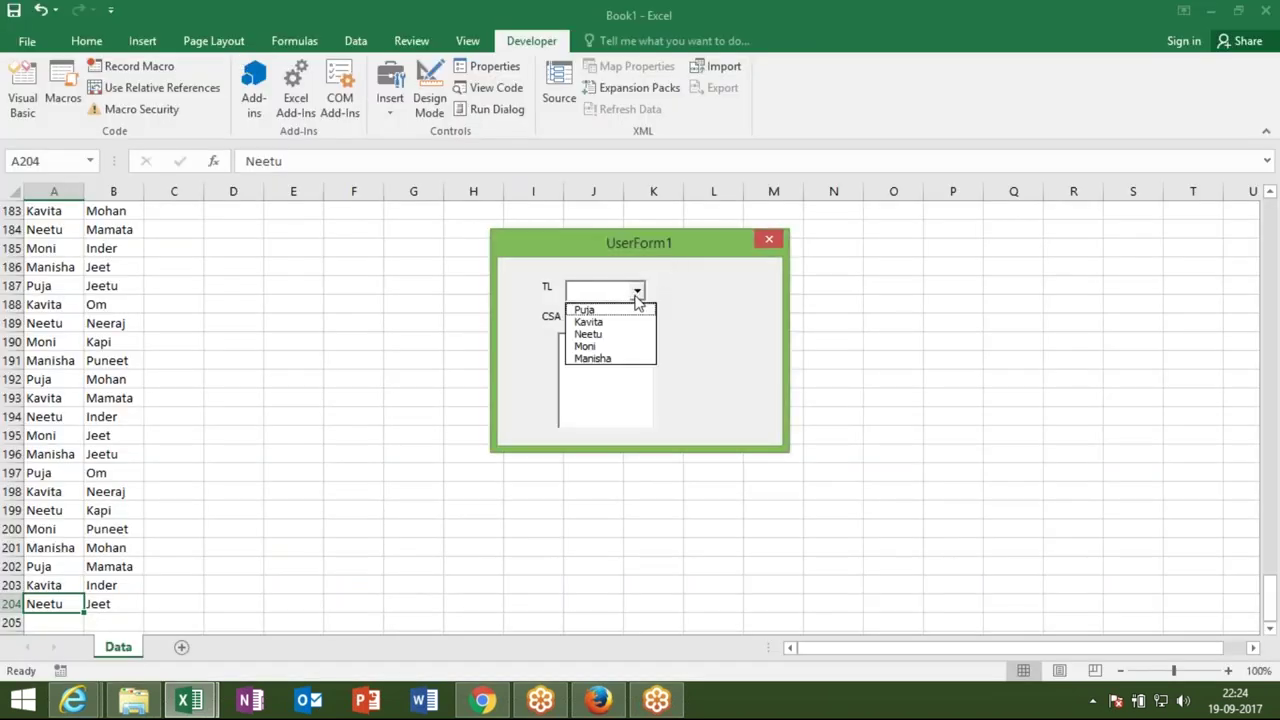
click(628, 311)
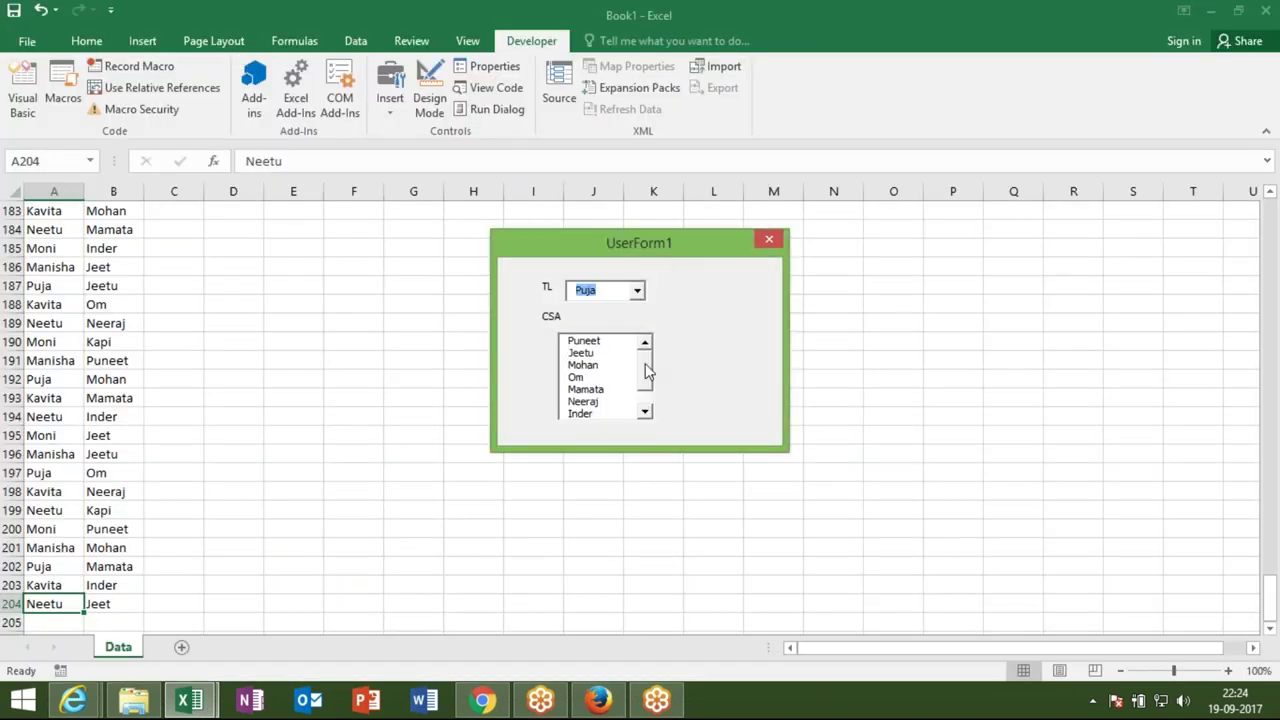
mouse_move(645, 363)
mouse_down()
mouse_move(647, 391)
mouse_move(650, 366)
mouse_up()
click(637, 291)
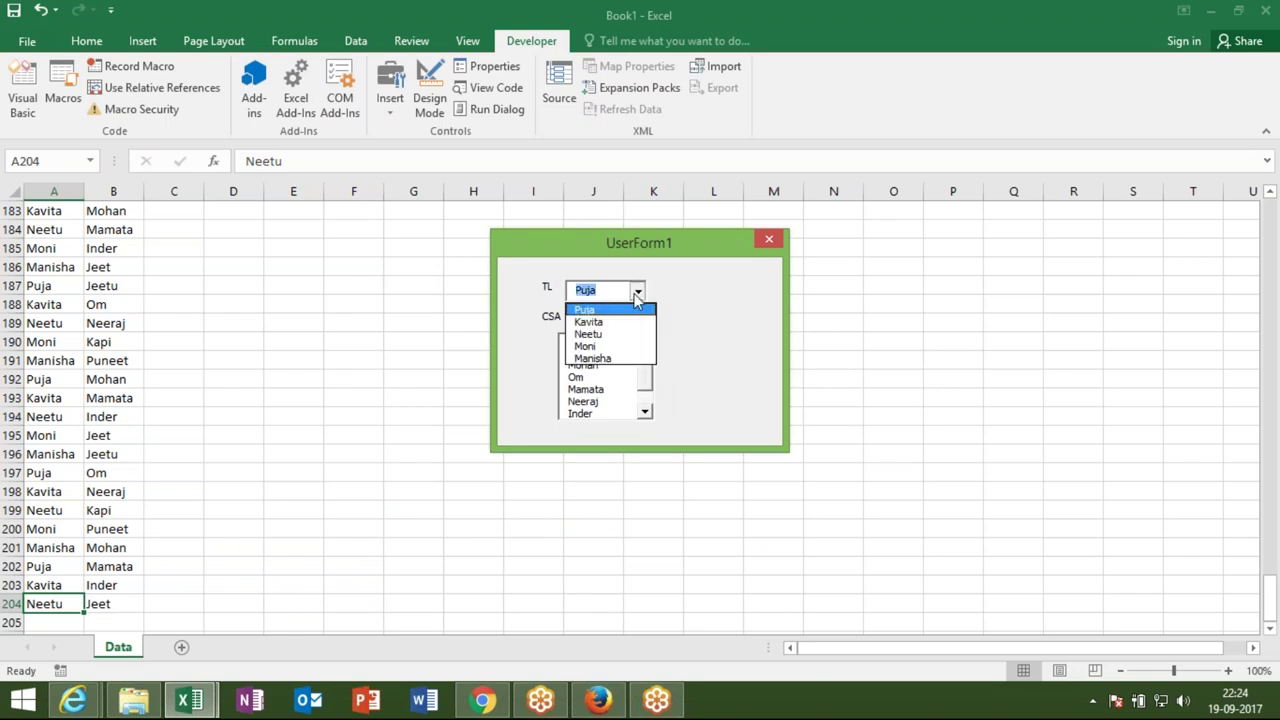
click(632, 320)
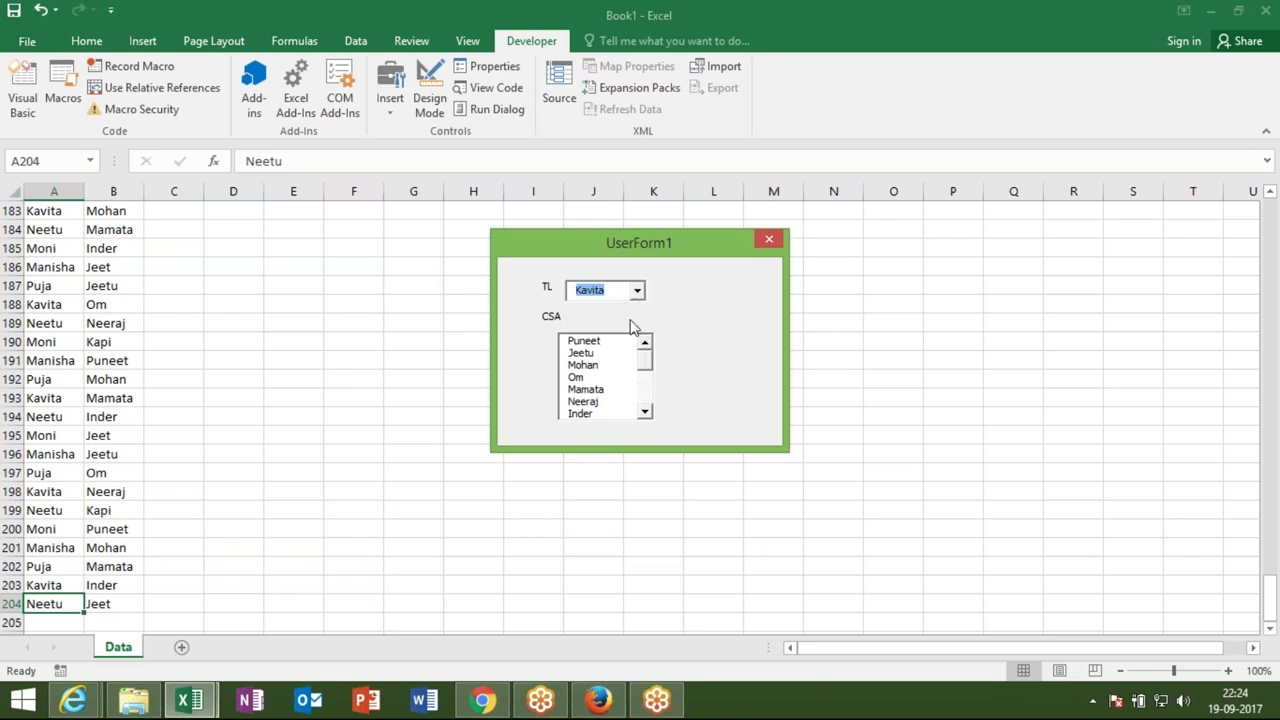
mouse_move(645, 366)
mouse_down()
mouse_move(645, 411)
mouse_move(648, 364)
mouse_up()
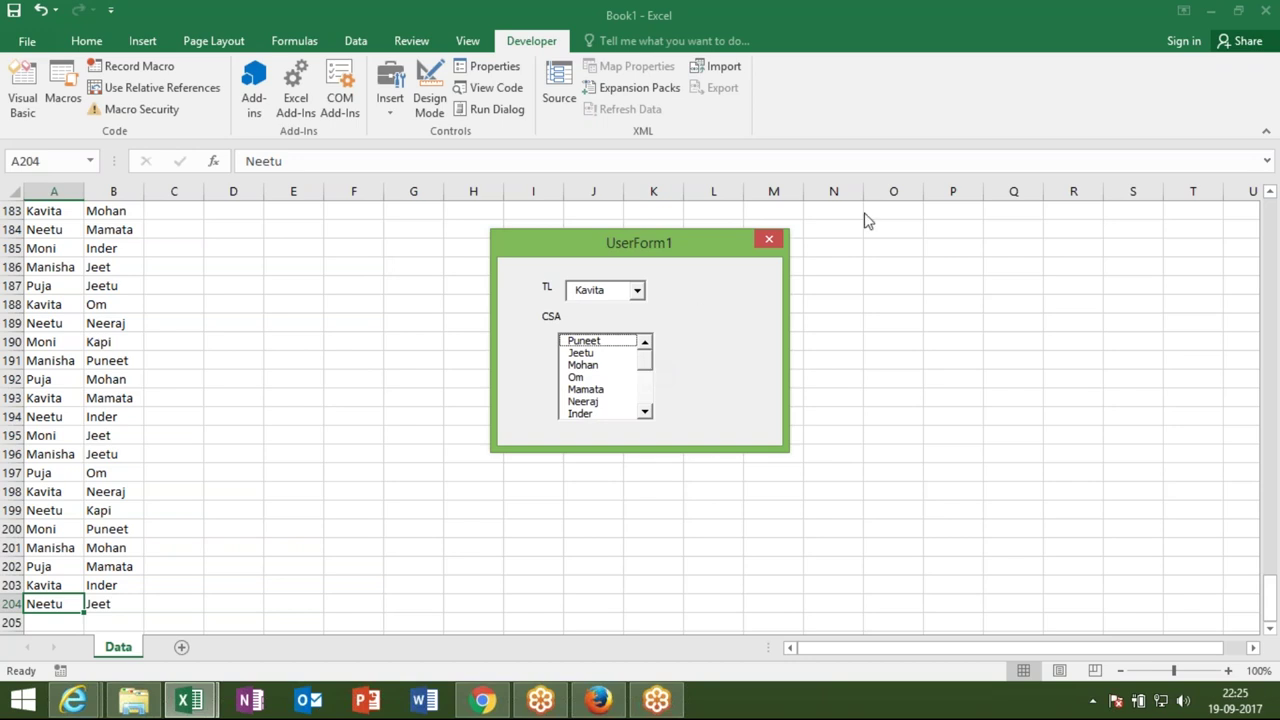
click(769, 238)
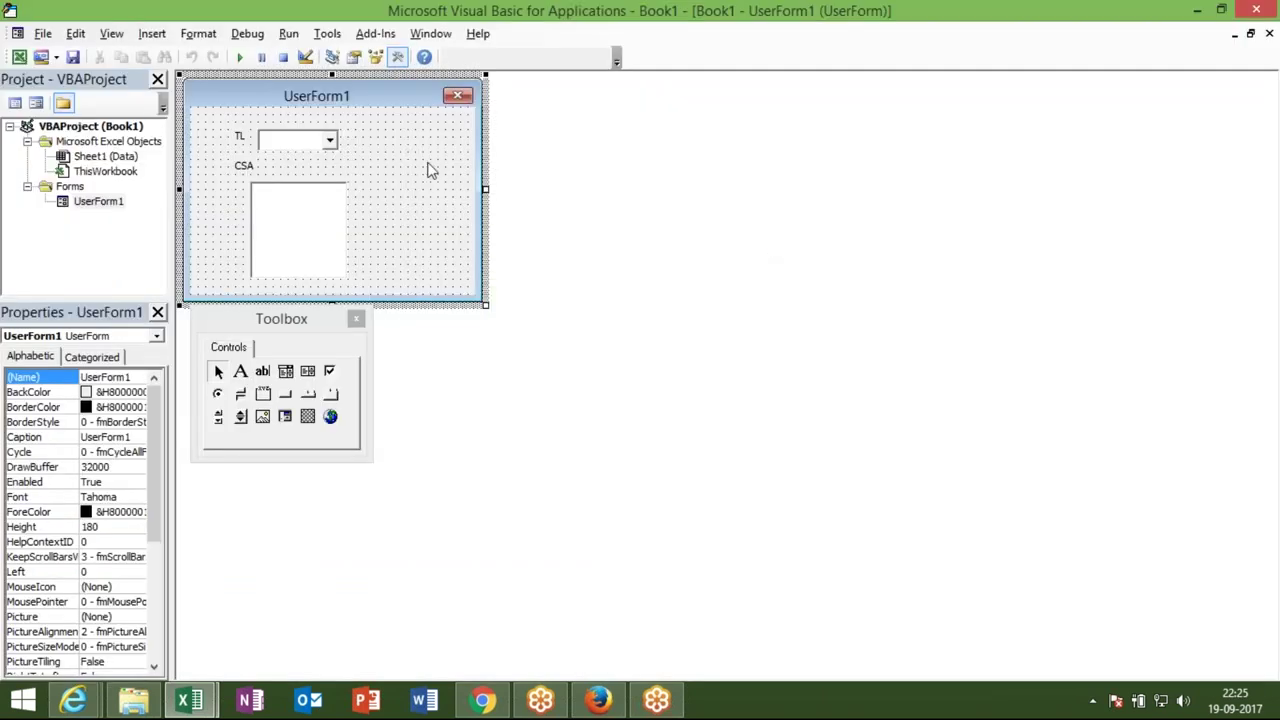
Insert Me.ListBox1.Clear as the first line of ComboBox1_Change and rerun UserForm1
double_click(315, 142)
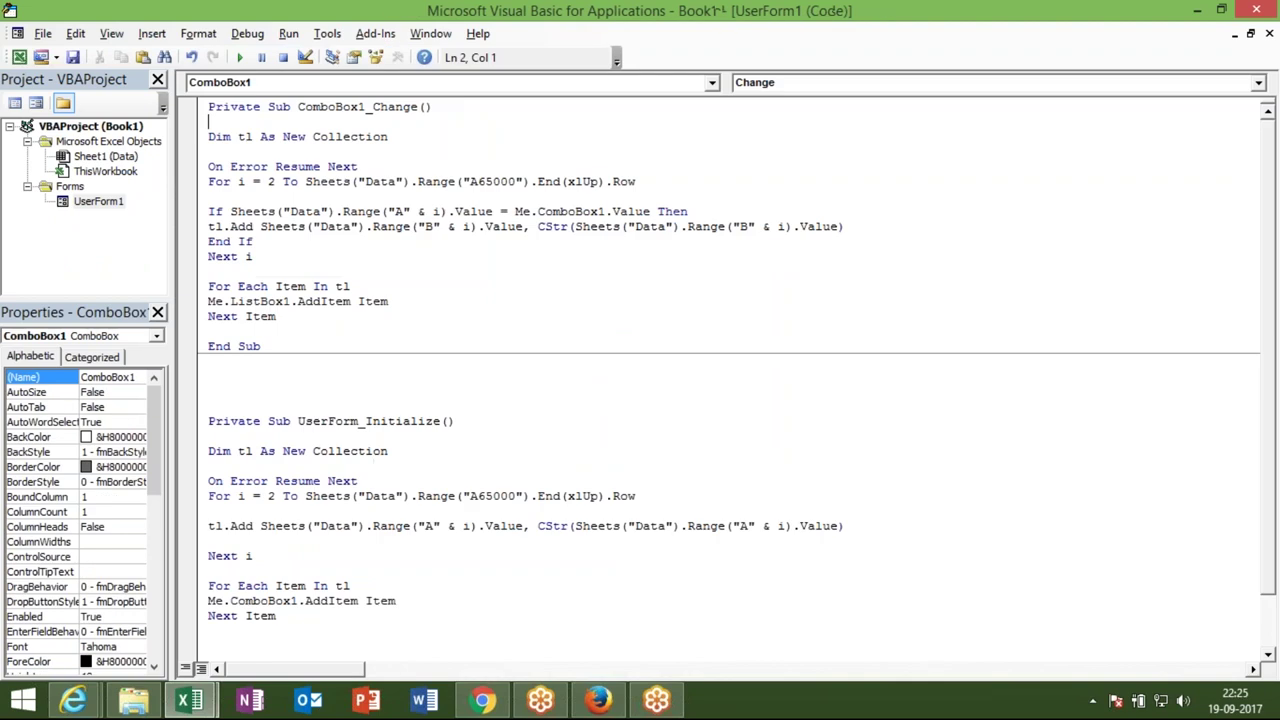
key(Return)
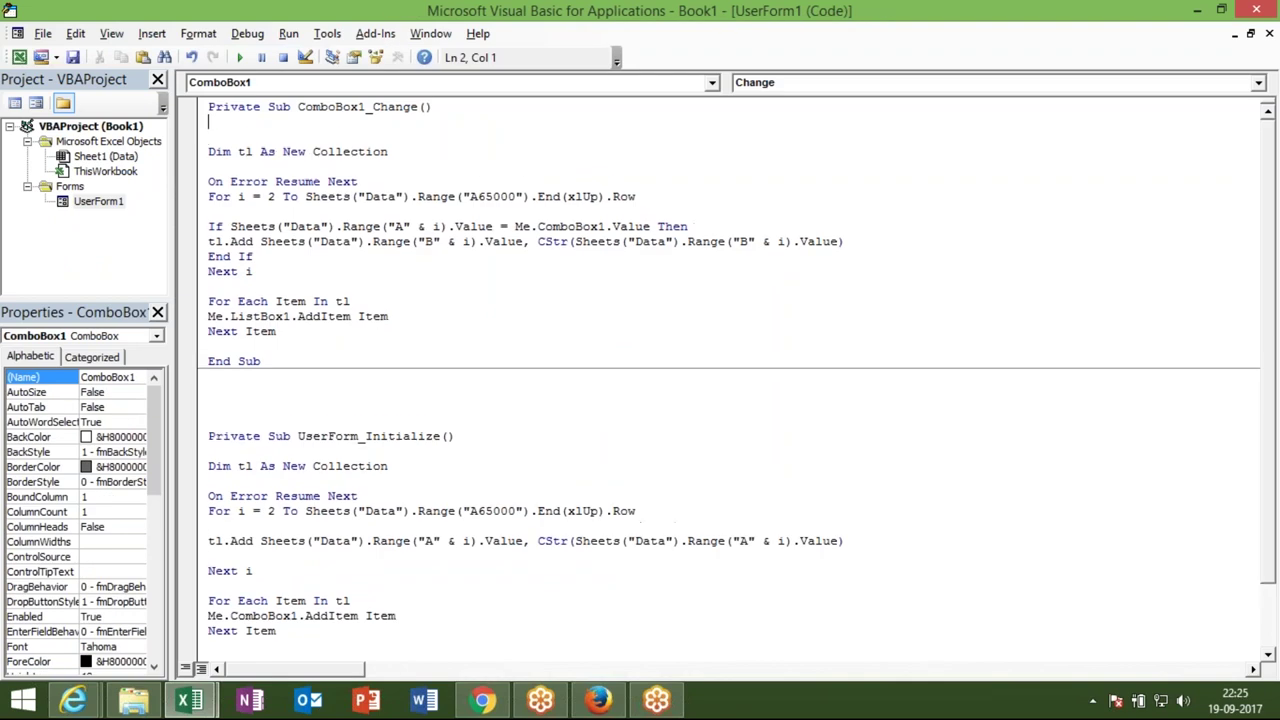
text(me.)
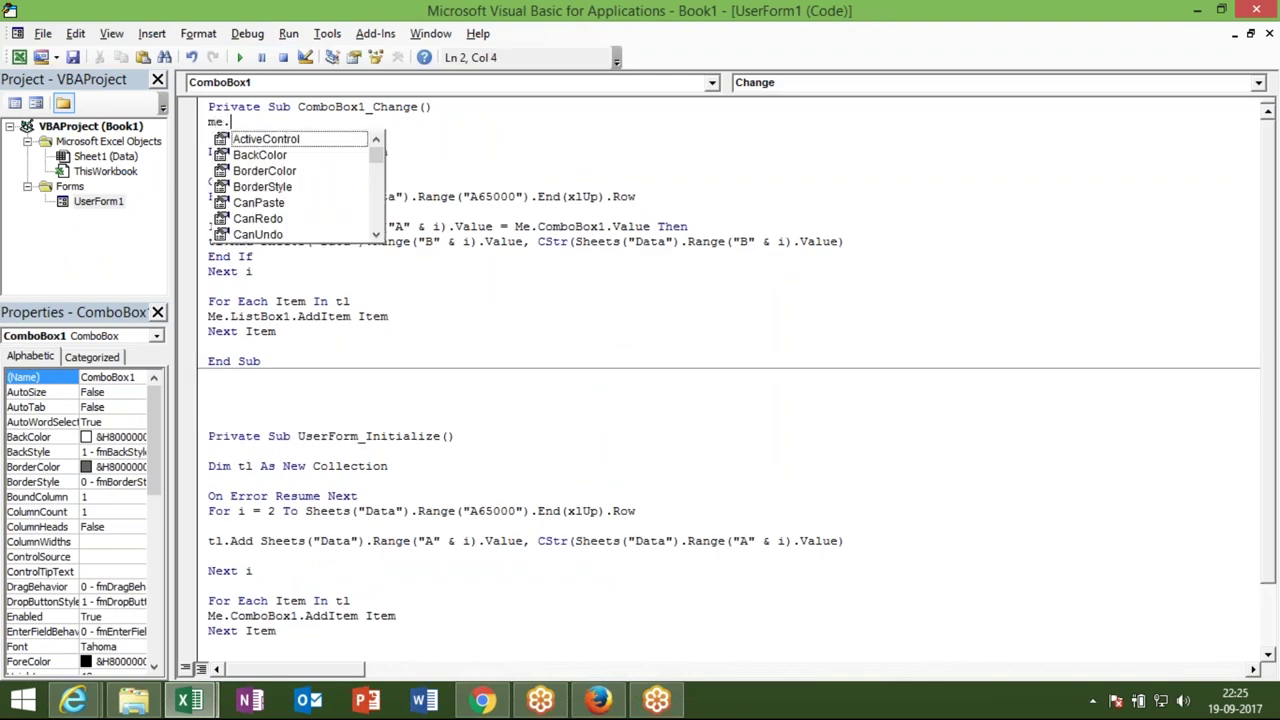
text(li)
key(Tab)
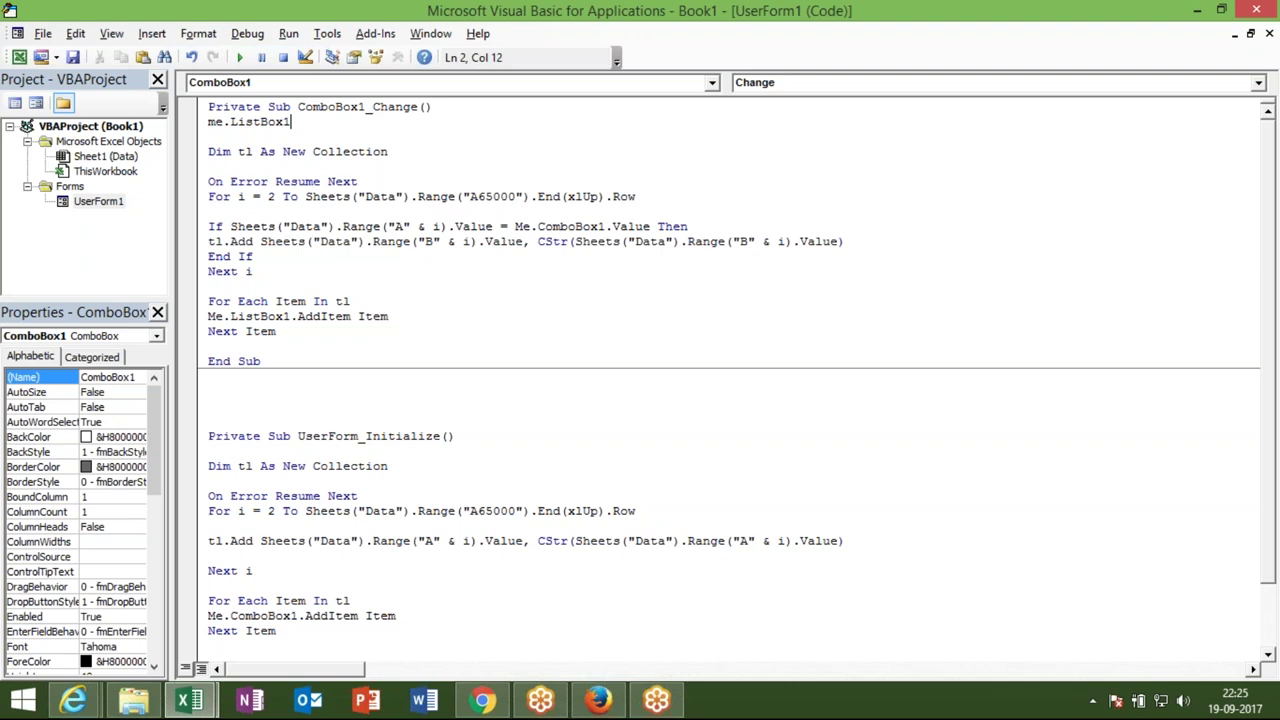
text(.cl)
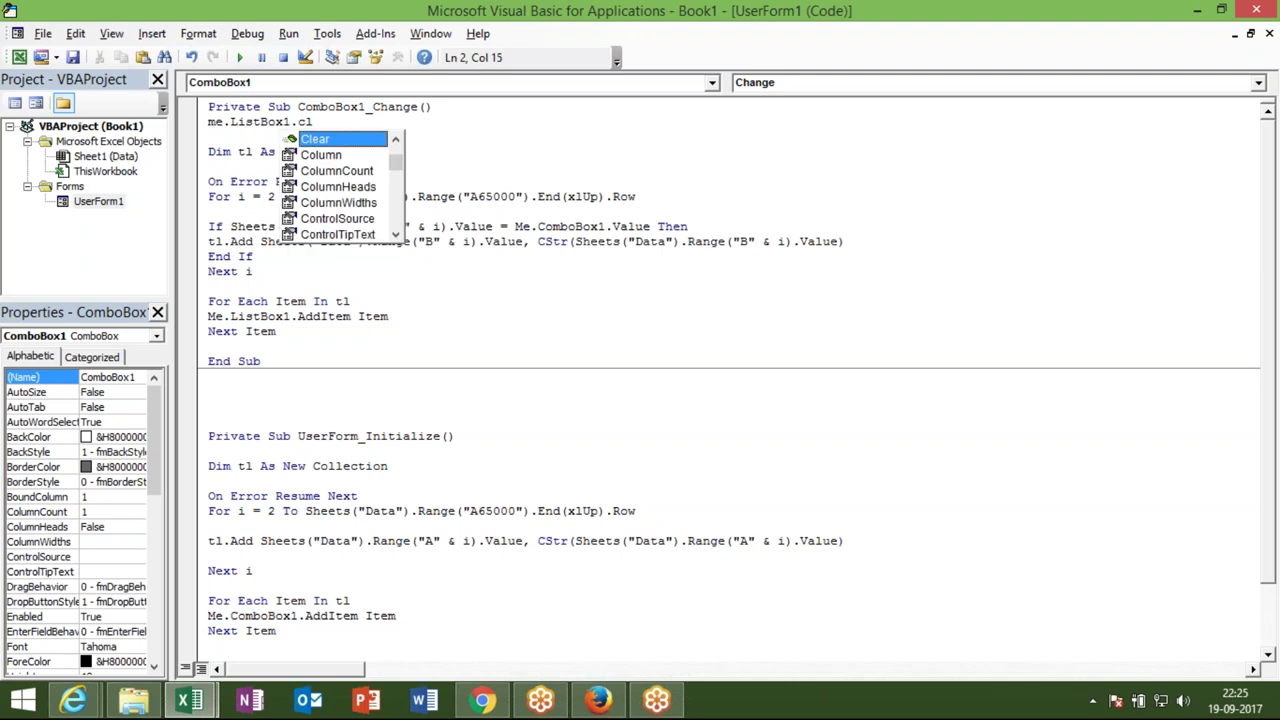
key(Tab)
click(286, 212)
click(239, 57)
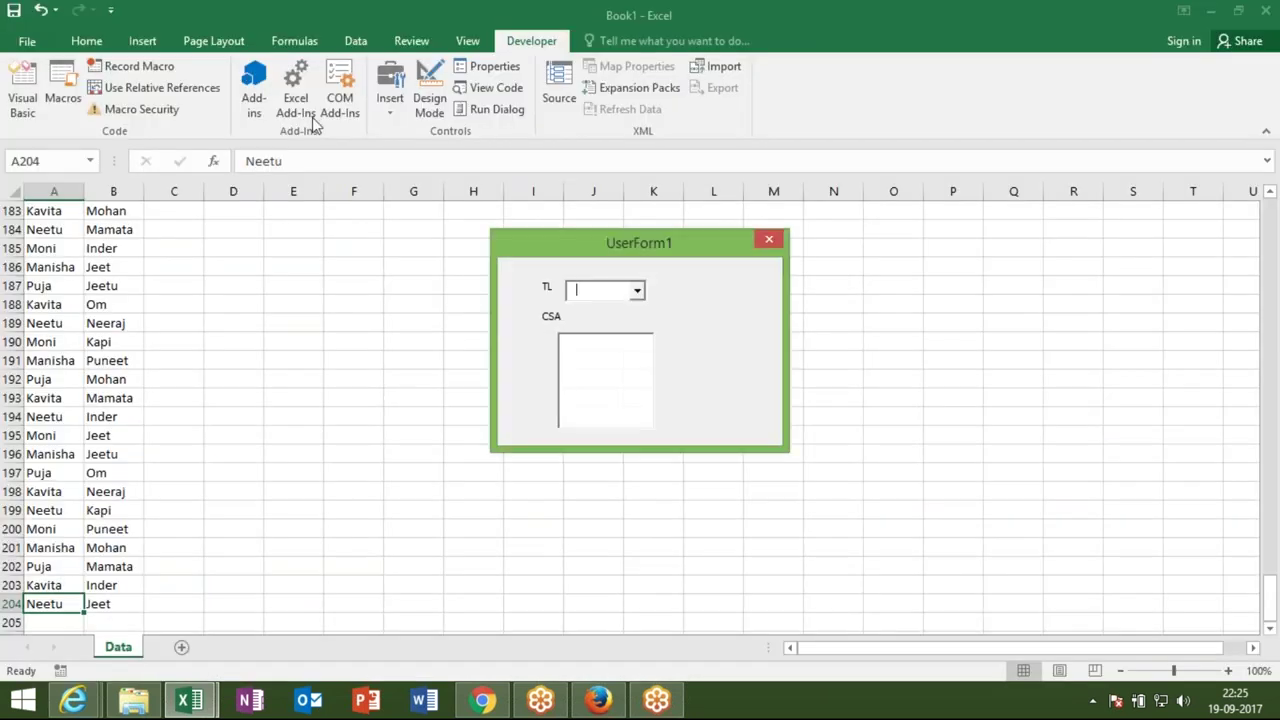
Confirm Puja, Kavita and Neetu each refill the CSA list, then close the form and return to Excel
click(637, 290)
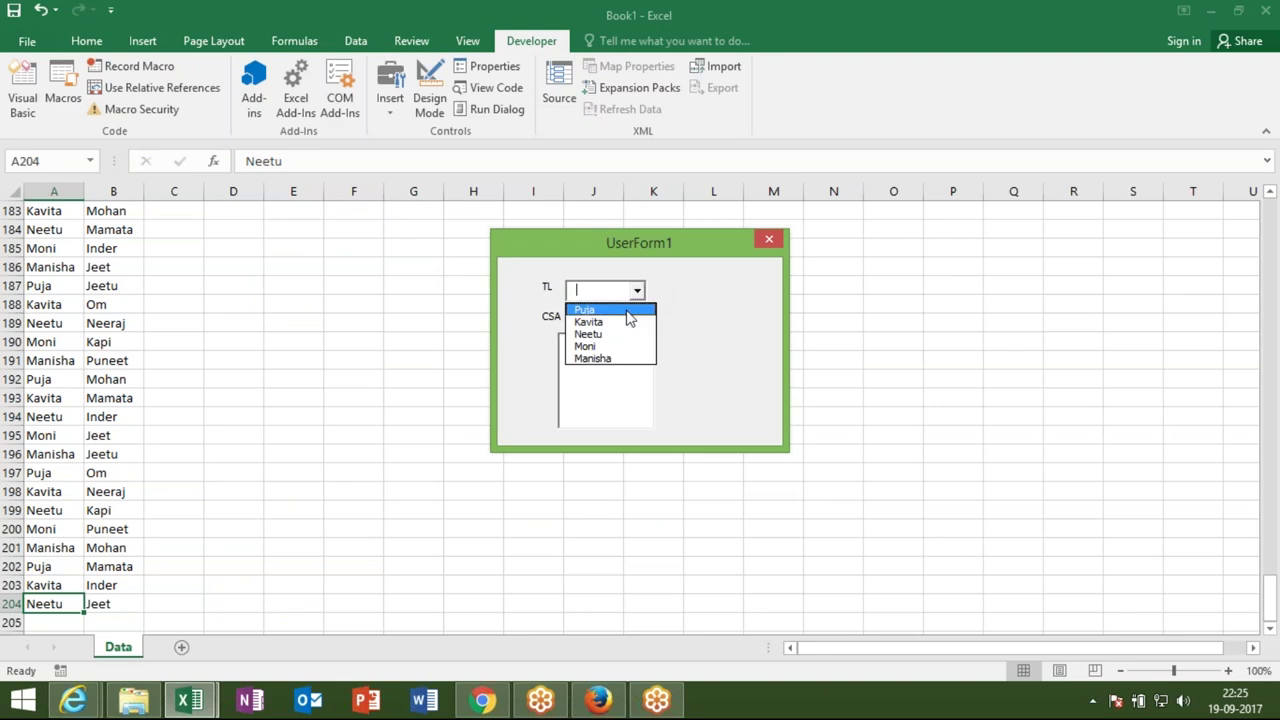
click(629, 311)
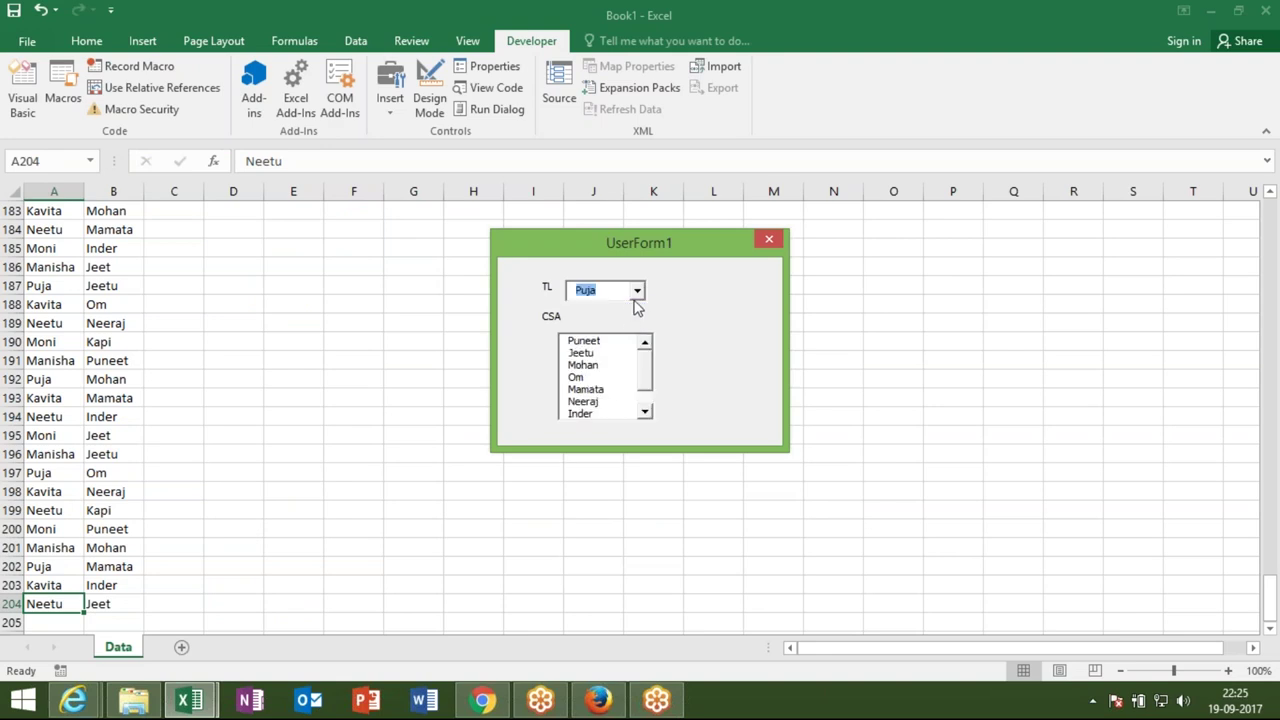
click(637, 296)
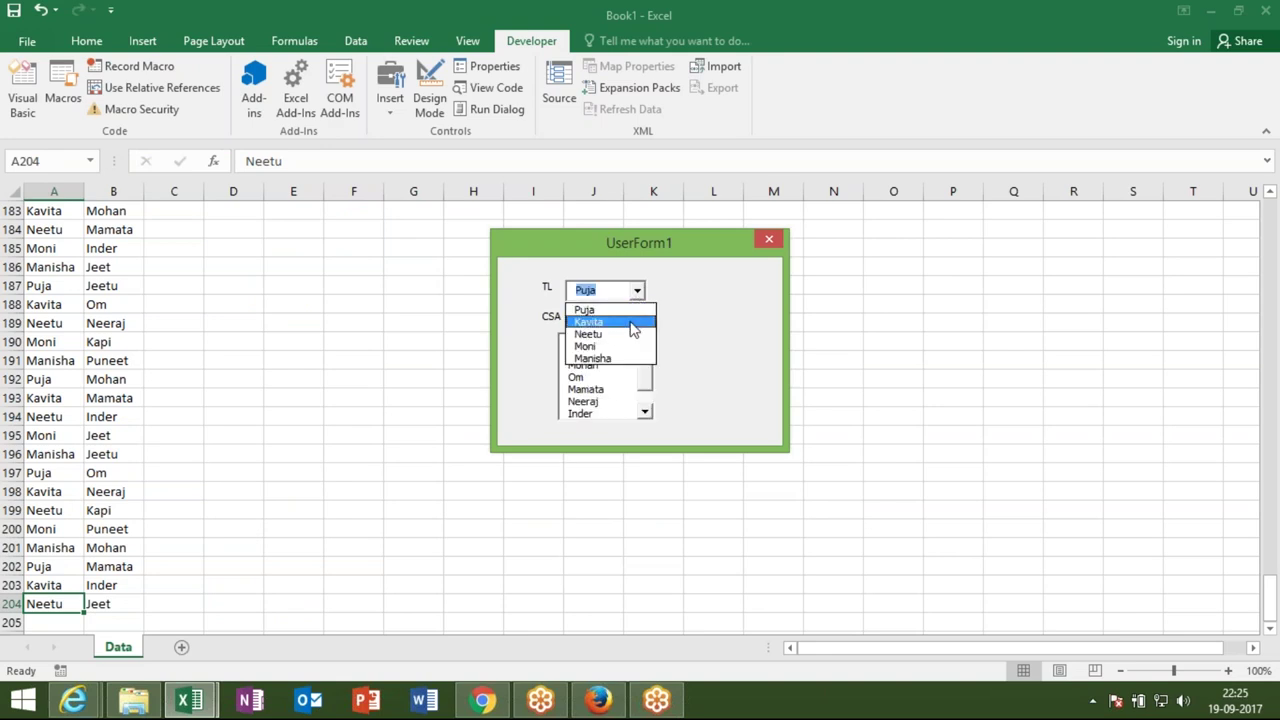
click(631, 320)
mouse_move(646, 362)
mouse_down()
mouse_move(646, 385)
mouse_move(646, 350)
mouse_up()
click(637, 290)
click(632, 327)
drag(643, 366, 649, 334)
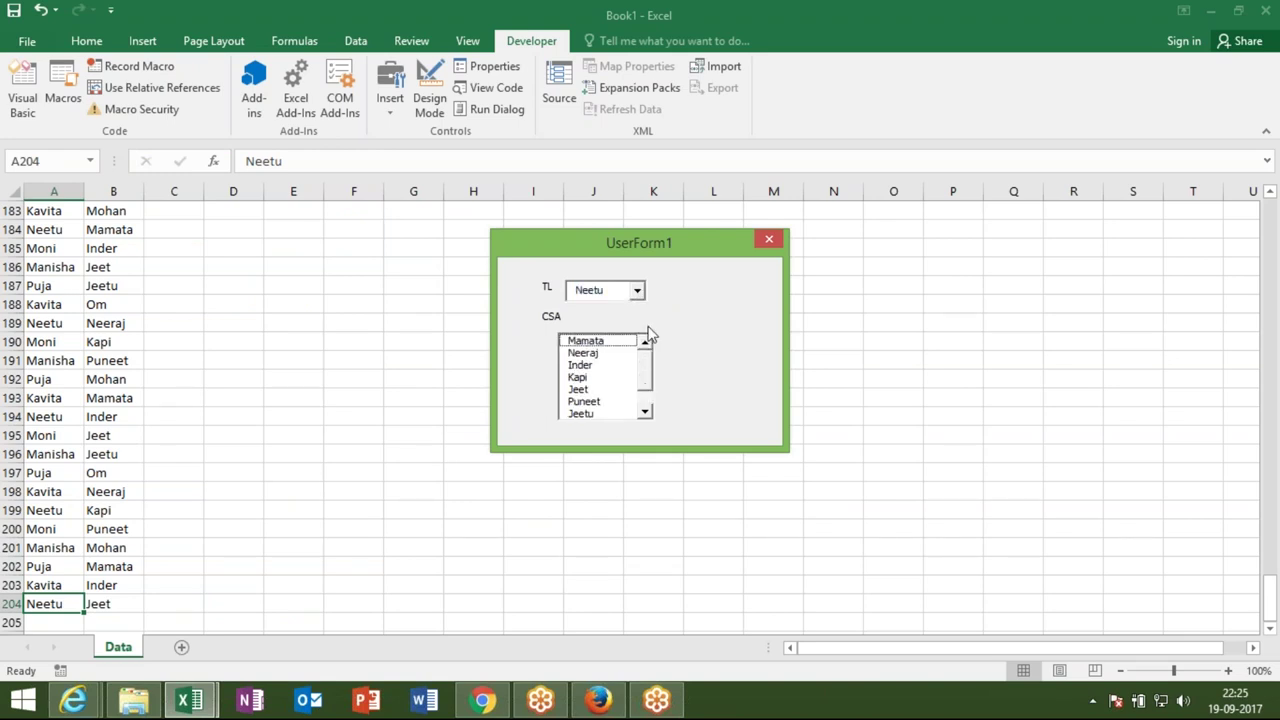
click(770, 242)
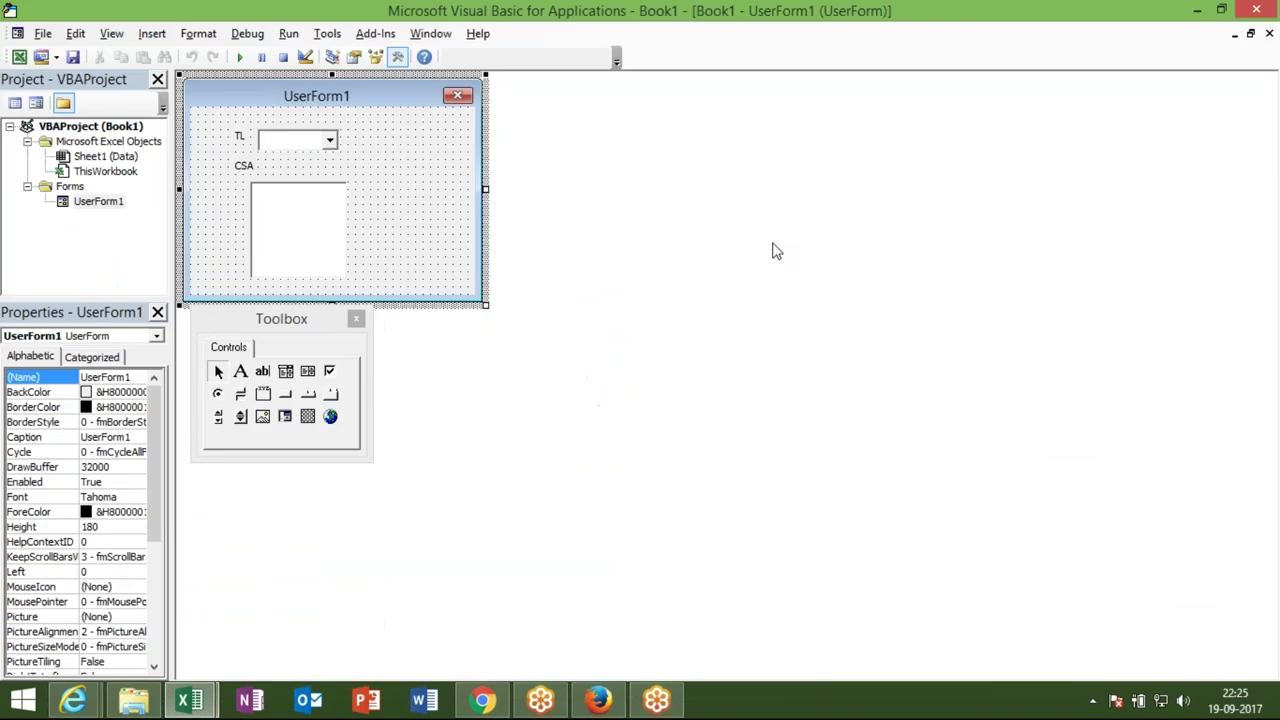
key(alt+F11)
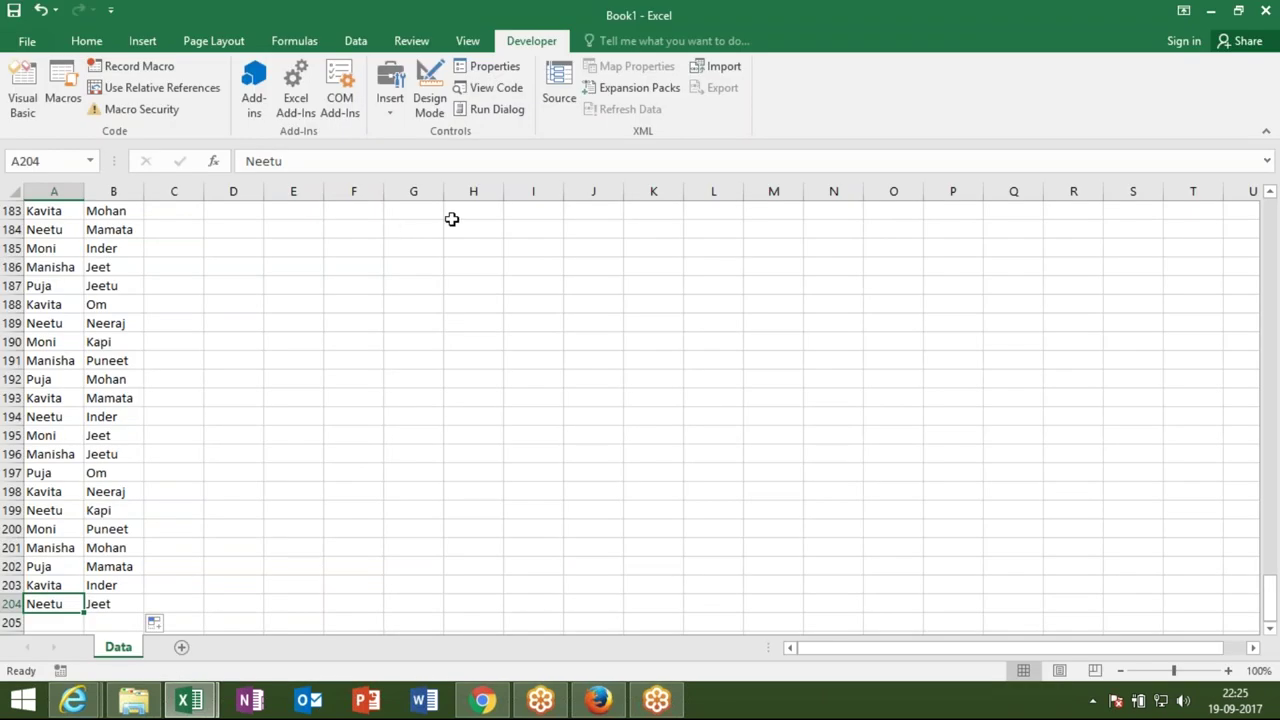
Return to cell G2 at the top of the Data sheet and open the Developer Insert controls gallery
click(445, 225)
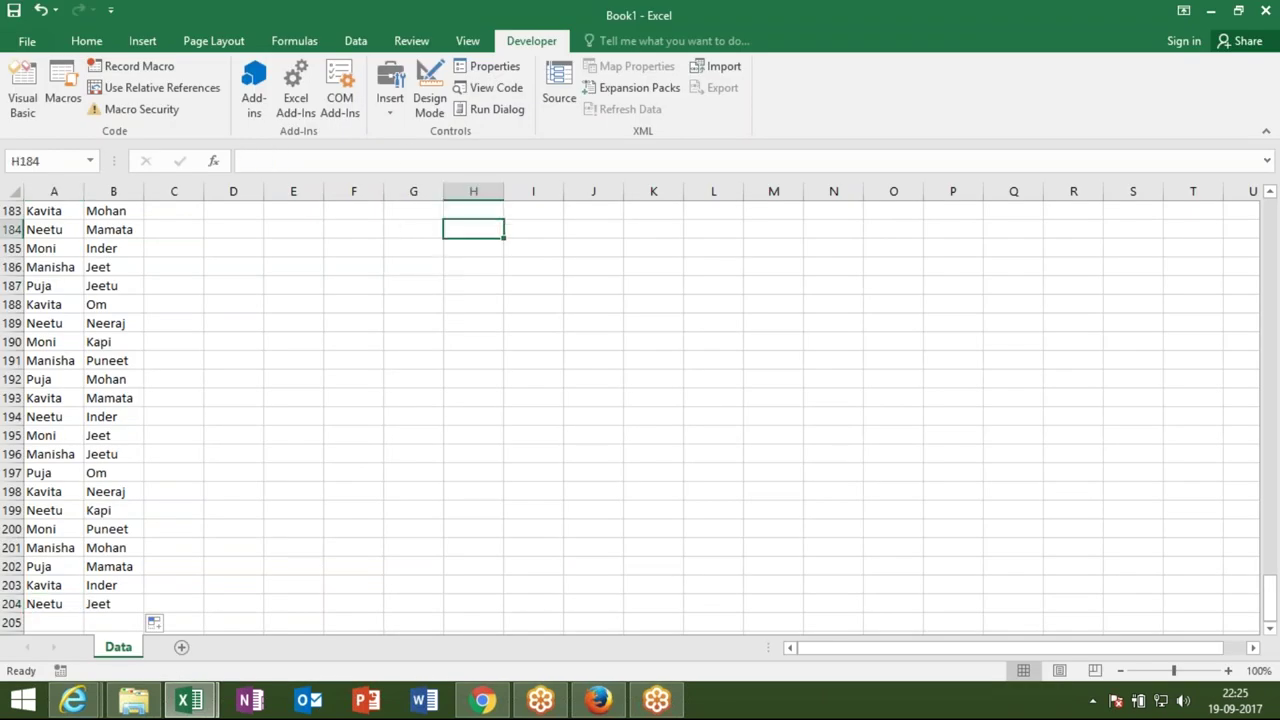
click(390, 95)
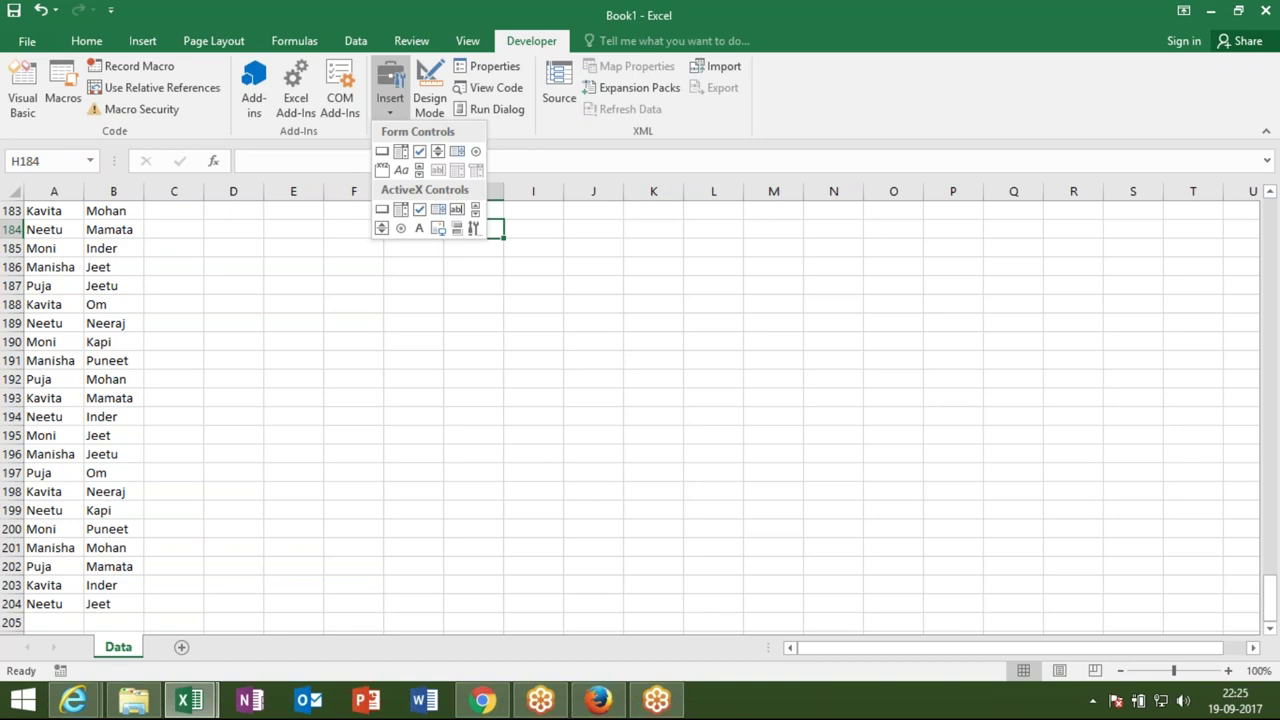
click(76, 624)
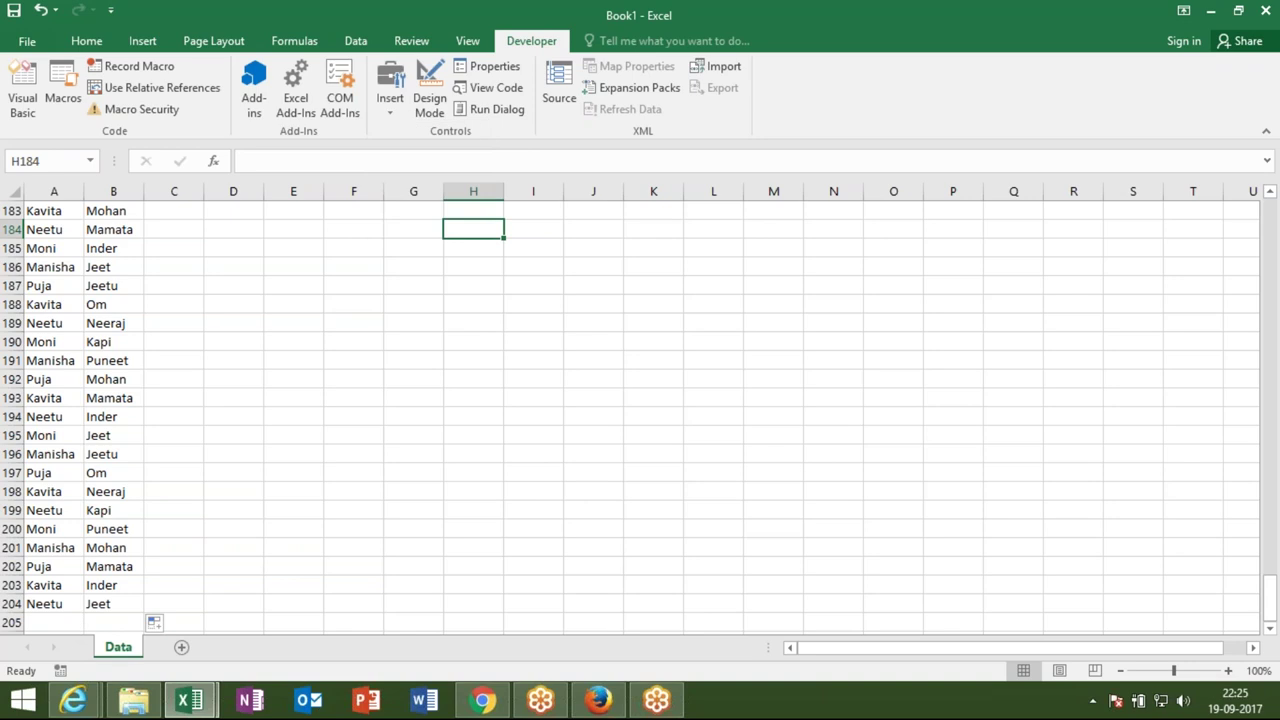
click(57, 622)
drag(57, 622, 104, 628)
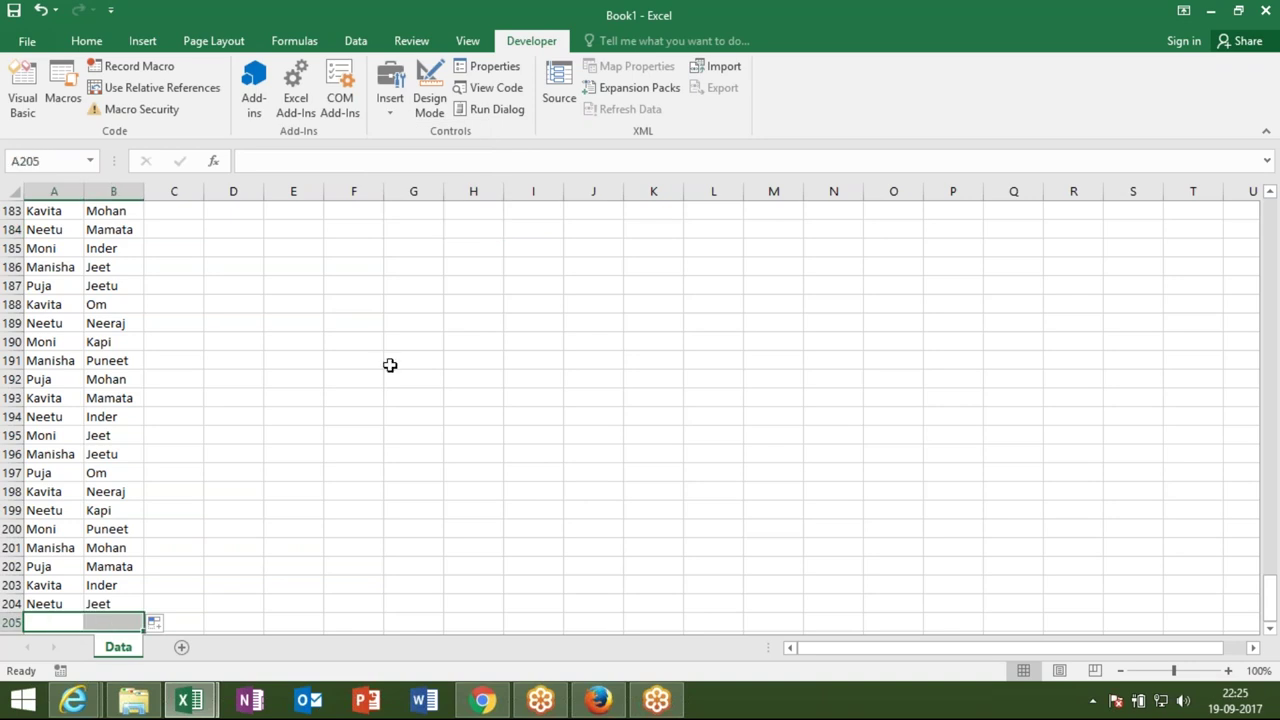
click(413, 230)
key(ctrl+Up)
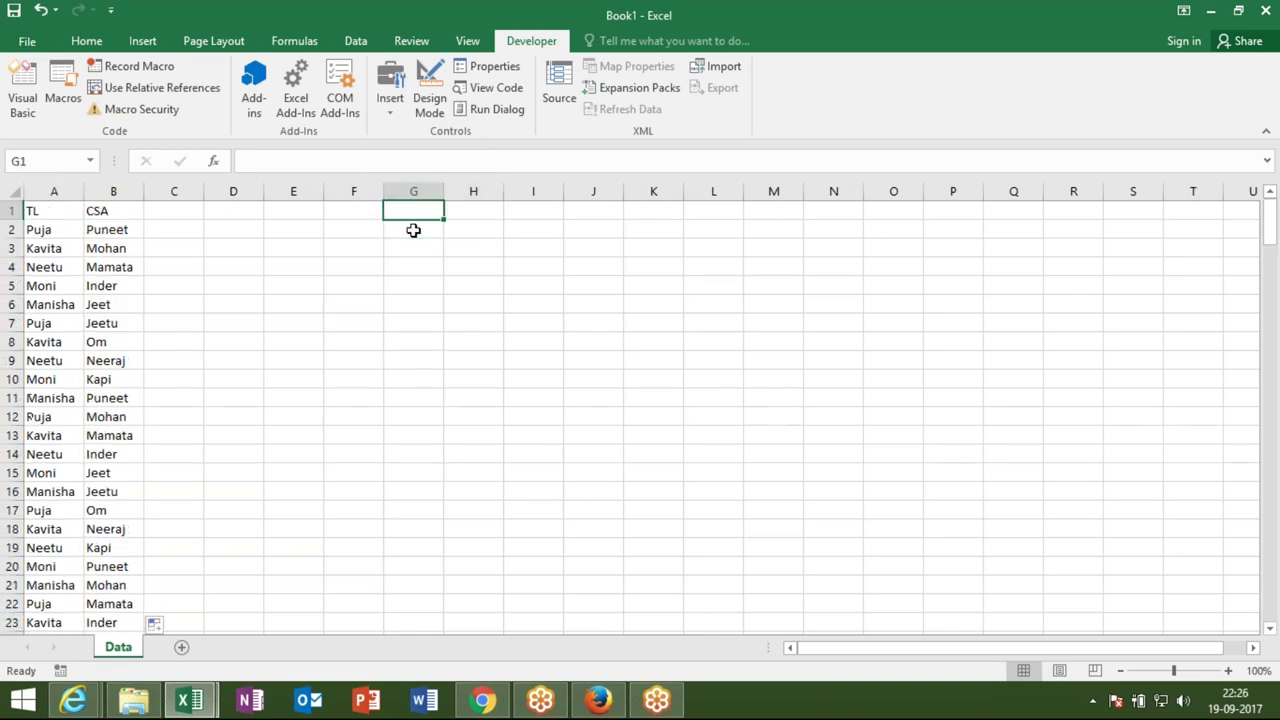
click(413, 230)
click(401, 104)
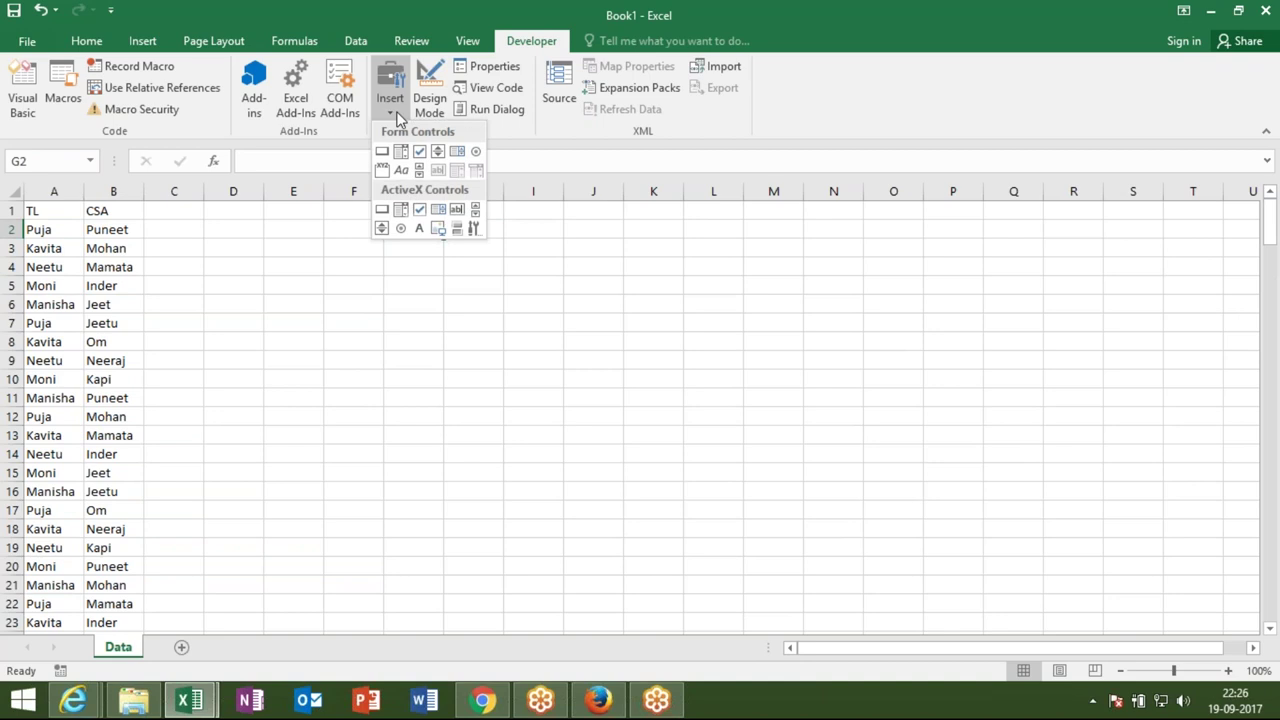
Draw an ActiveX combo box near G4 and an ActiveX list box, moving the list box beneath it
click(401, 209)
drag(415, 249, 545, 272)
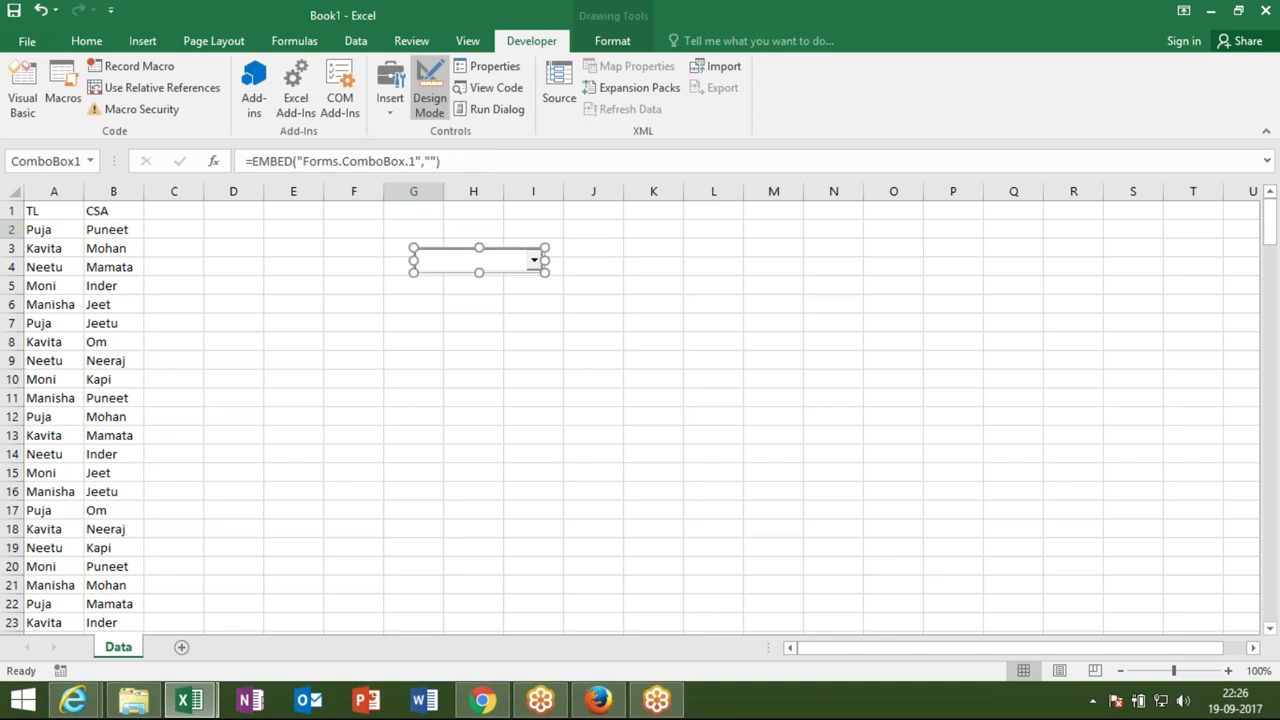
click(387, 110)
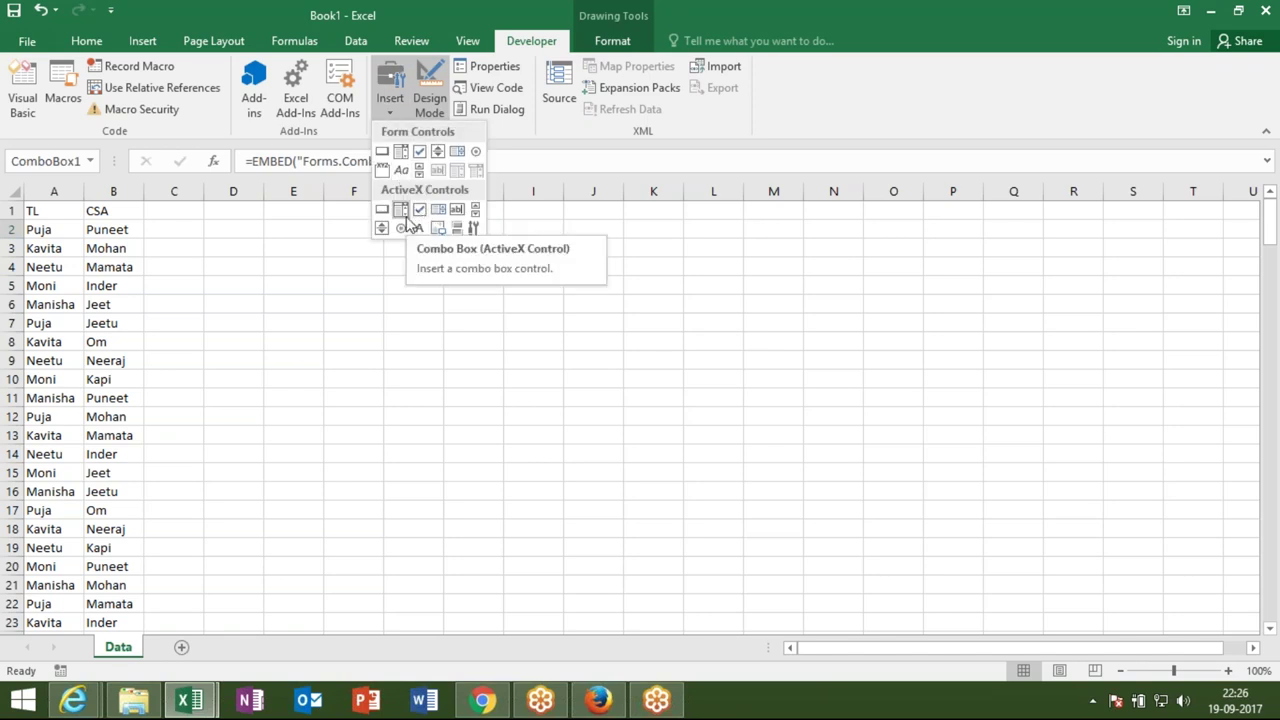
click(405, 214)
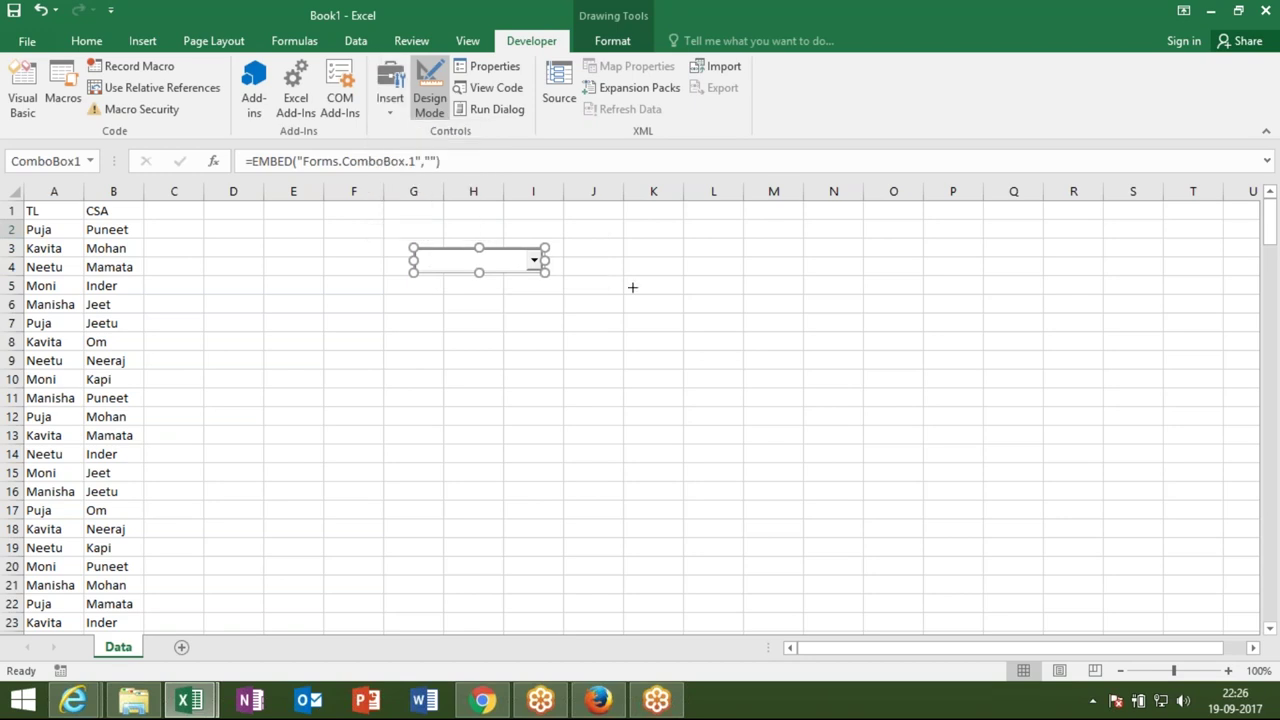
drag(579, 280, 690, 403)
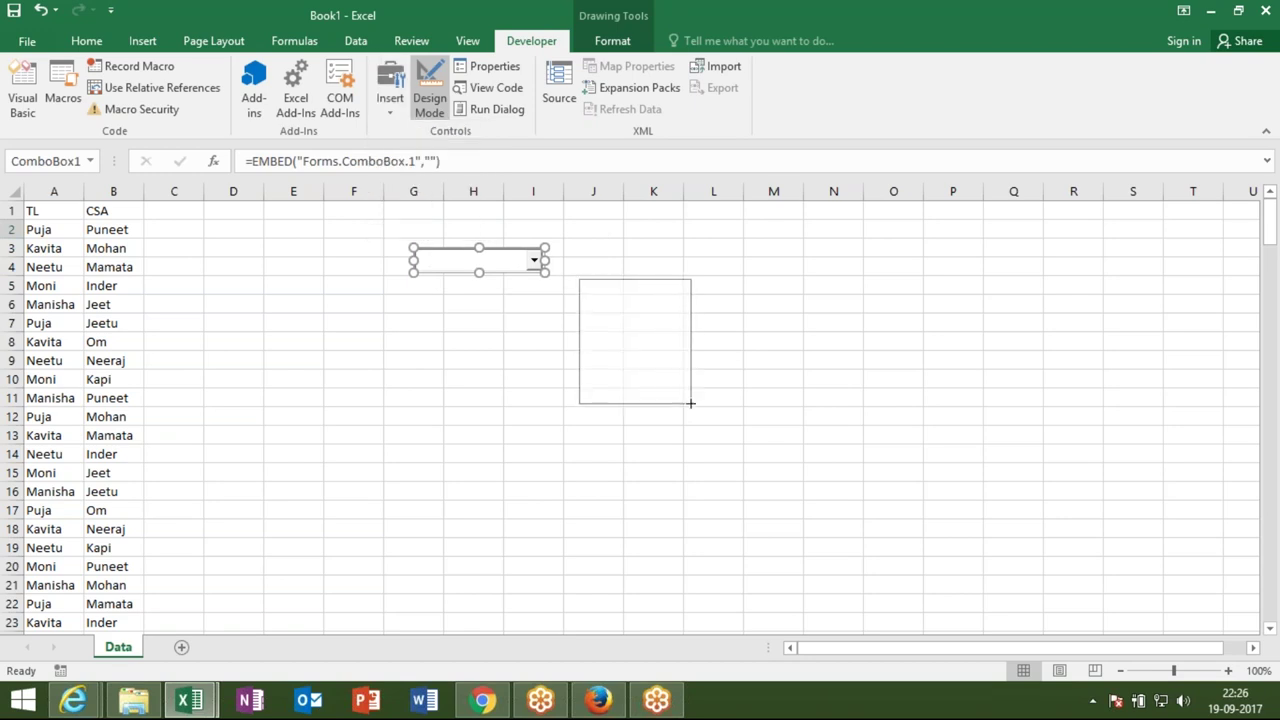
drag(643, 365, 476, 392)
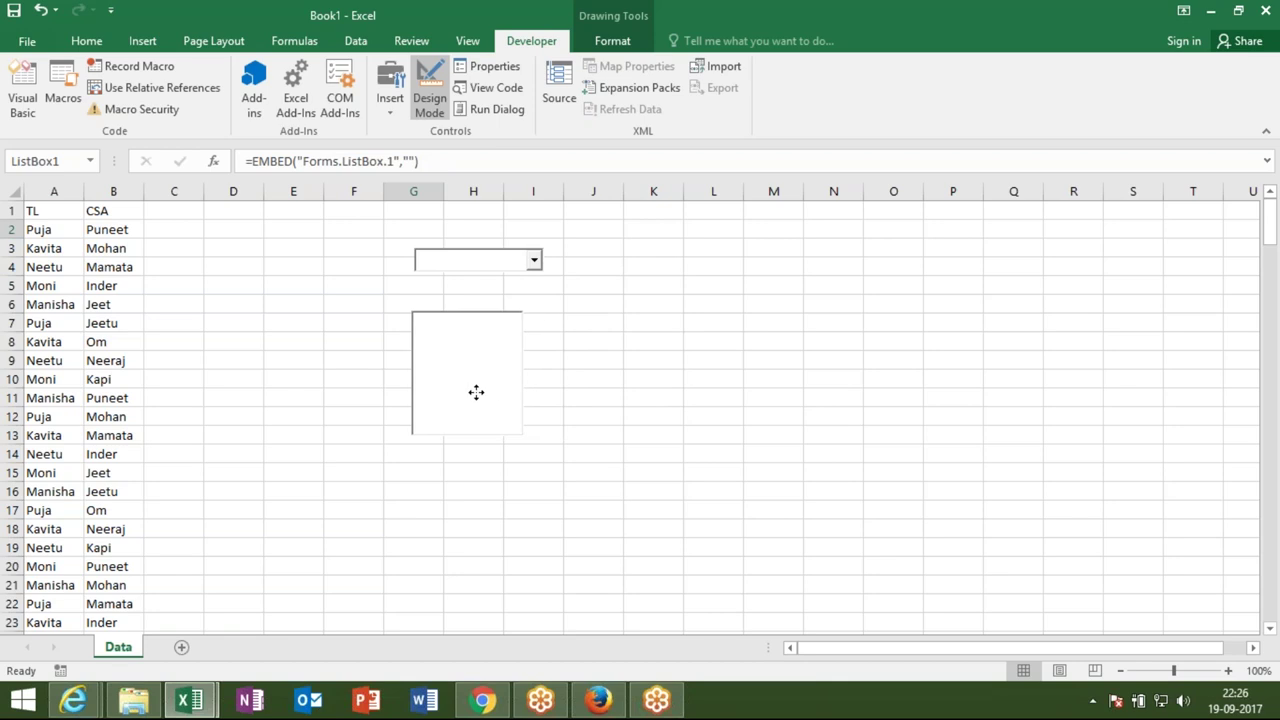
drag(476, 392, 470, 381)
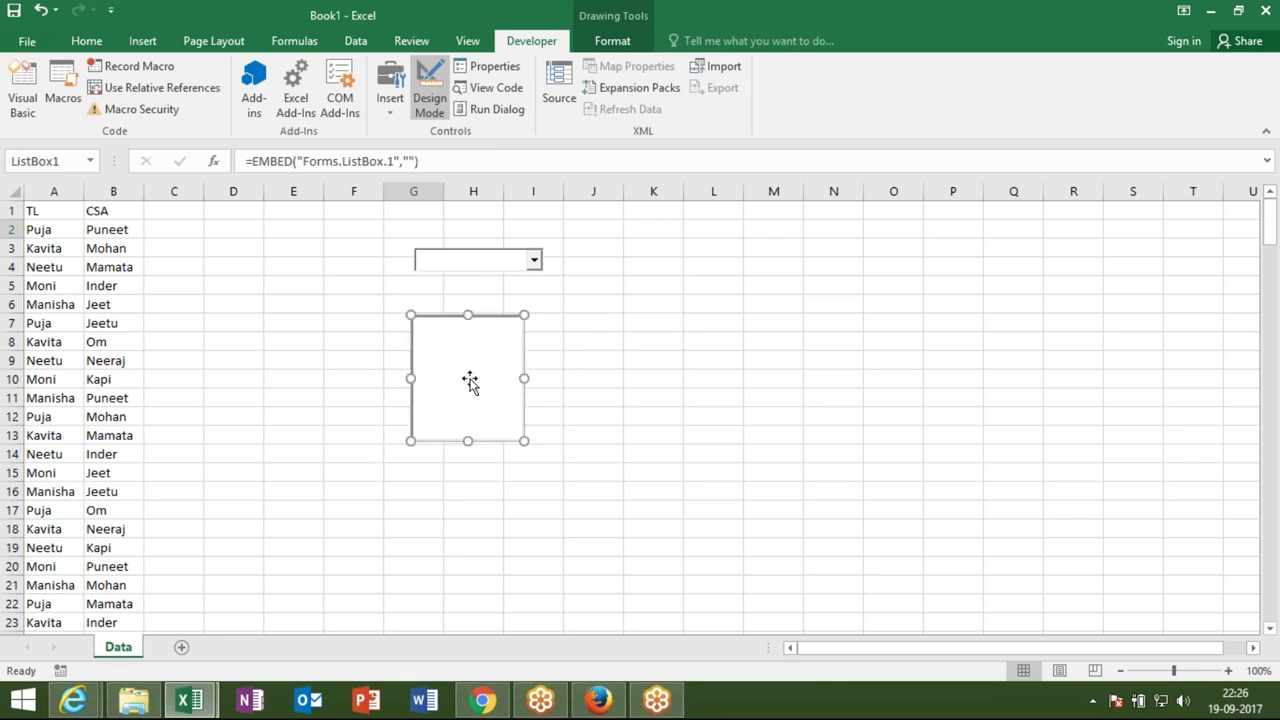
drag(440, 264, 408, 270)
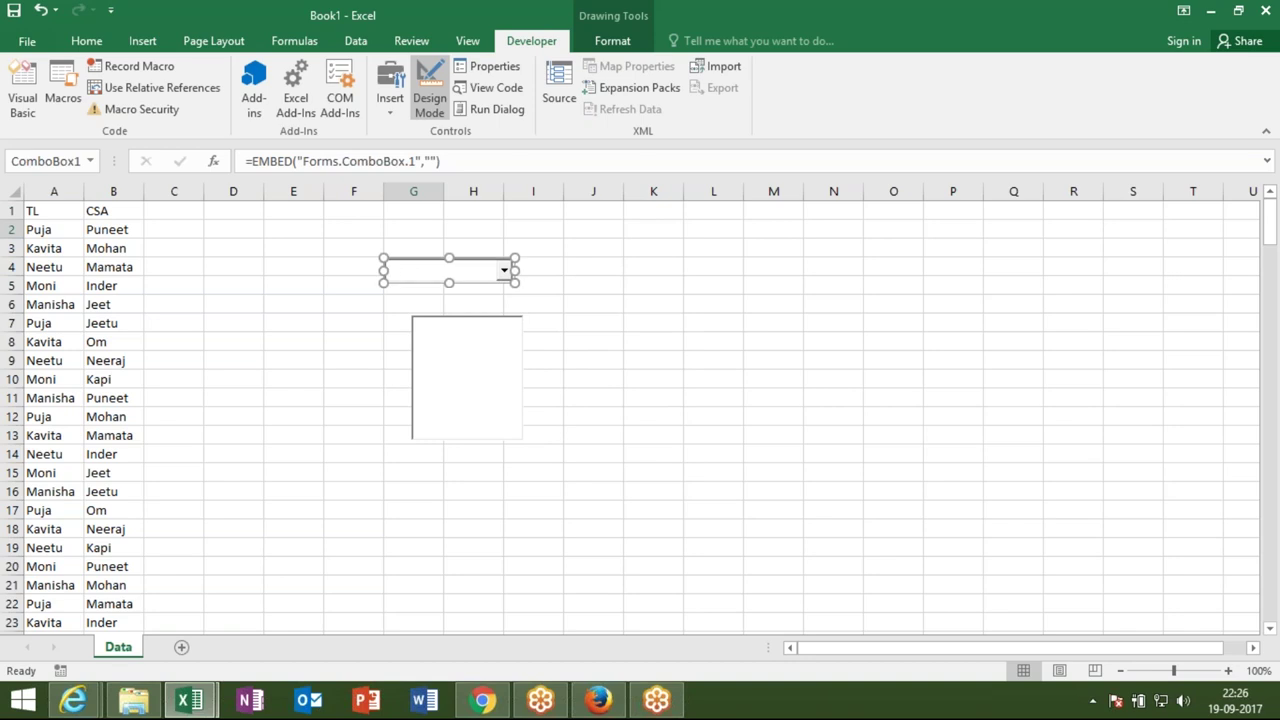
Enter the label TL in cell G3 and CSA in cell G6
click(405, 247)
text(T)
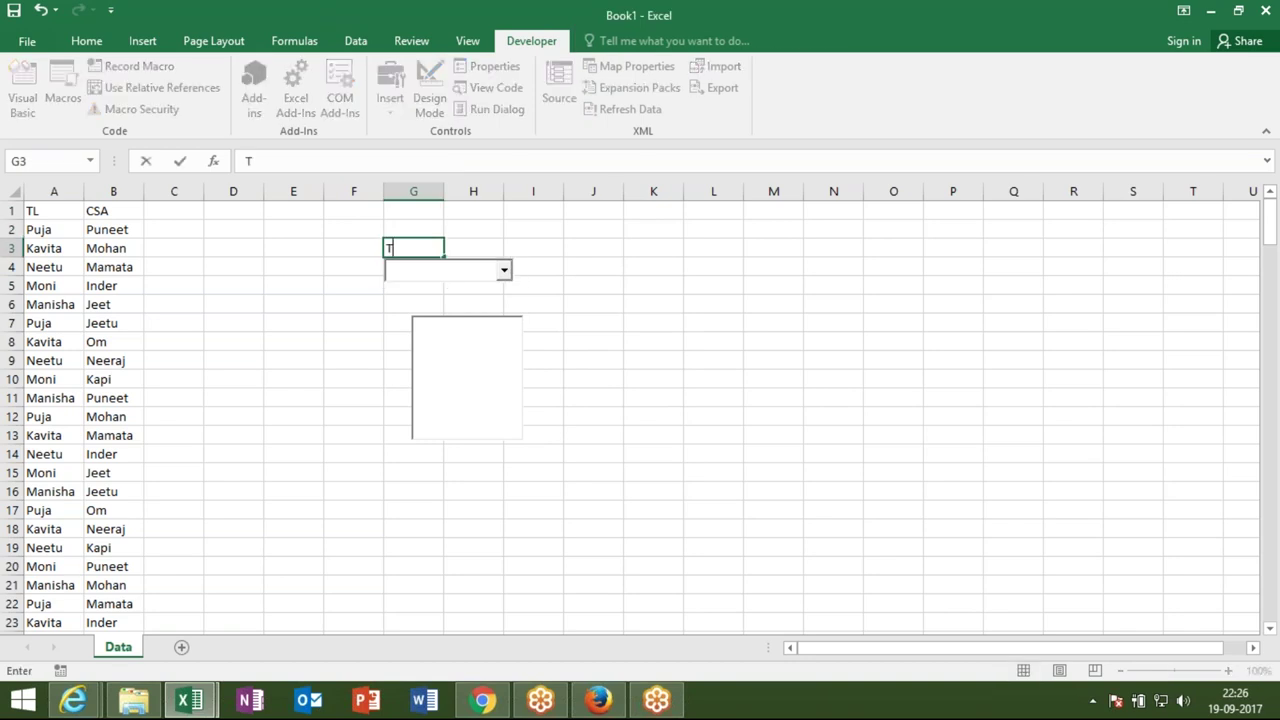
key(Return)
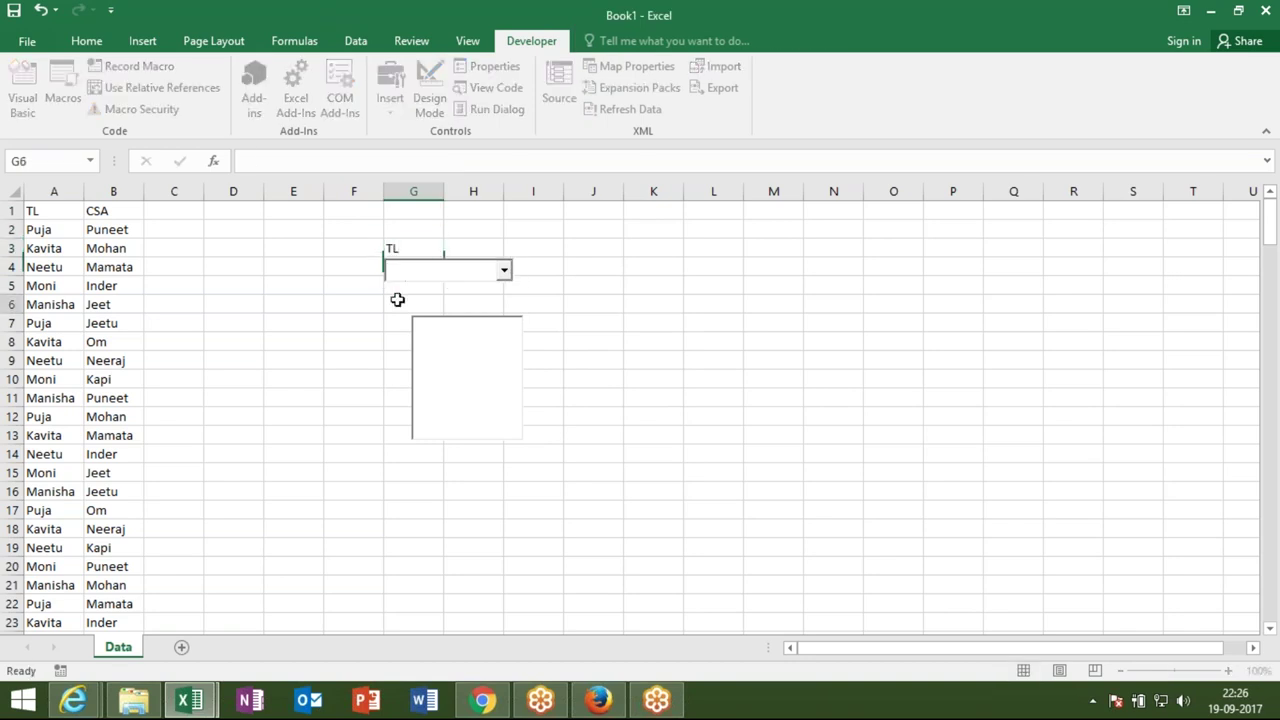
click(397, 300)
text(CSA)
click(345, 320)
Open and close the controls gallery, then select empty cell J9
click(393, 110)
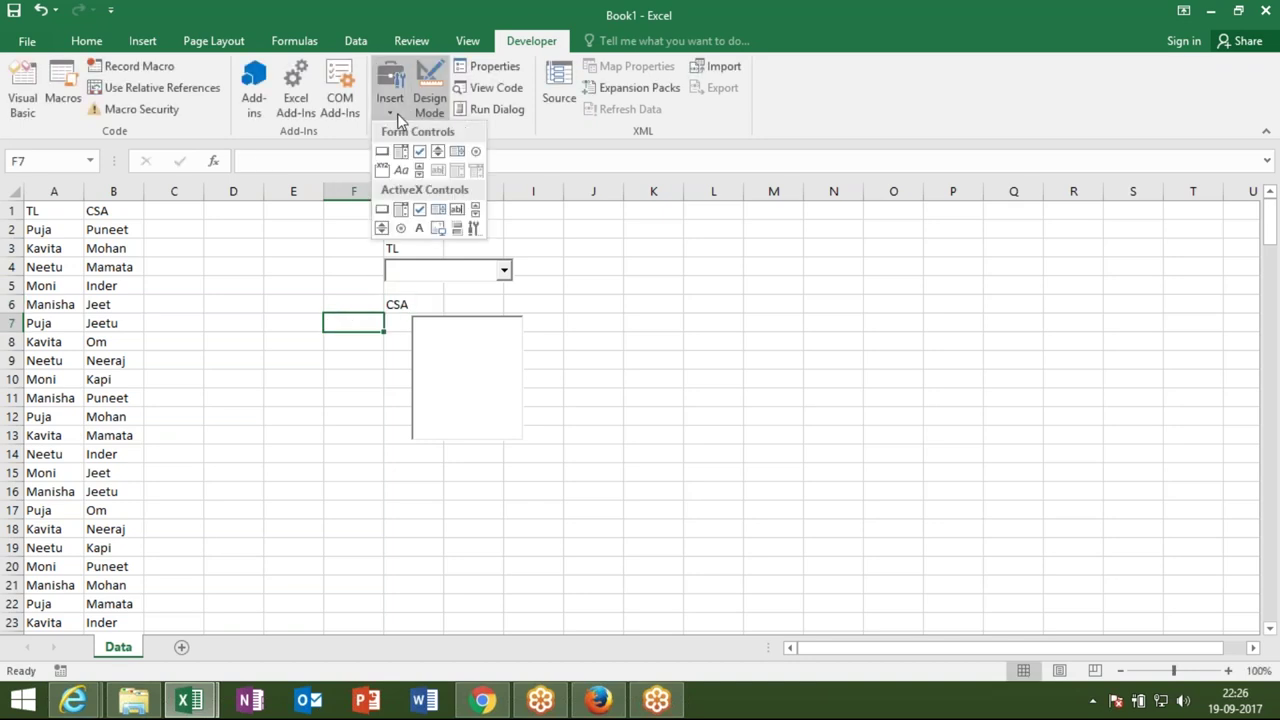
click(1175, 36)
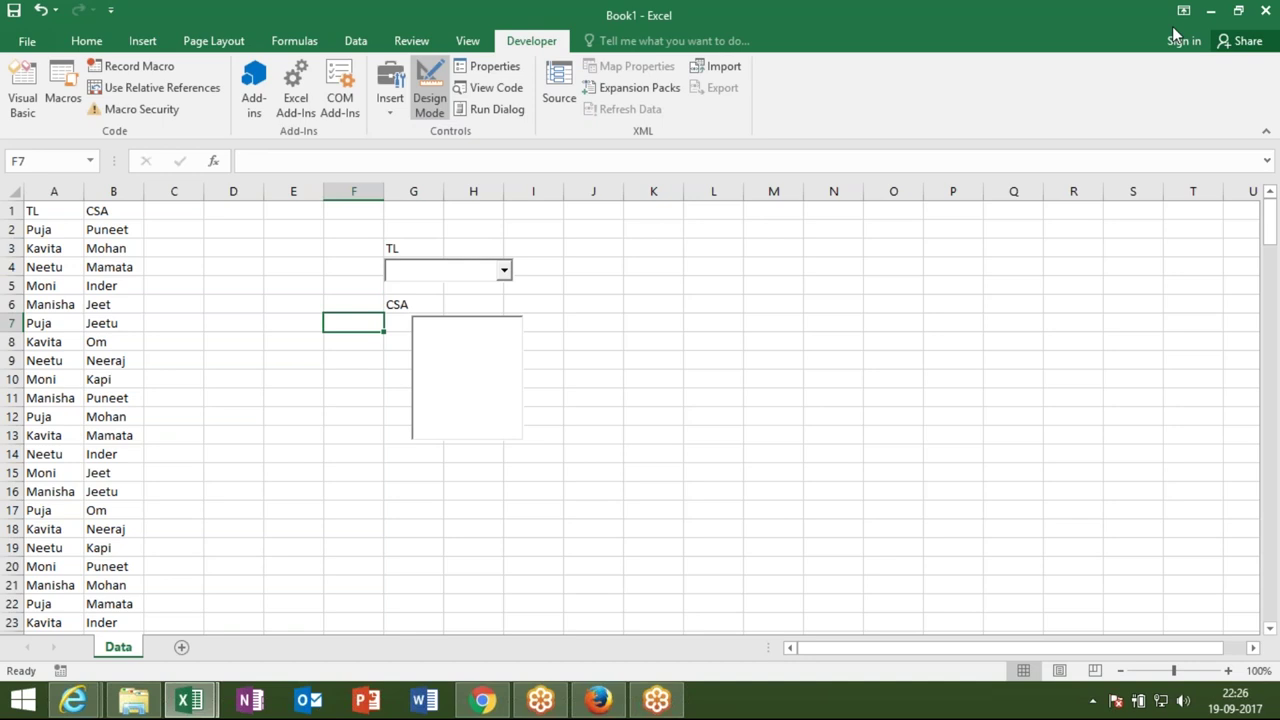
click(1251, 46)
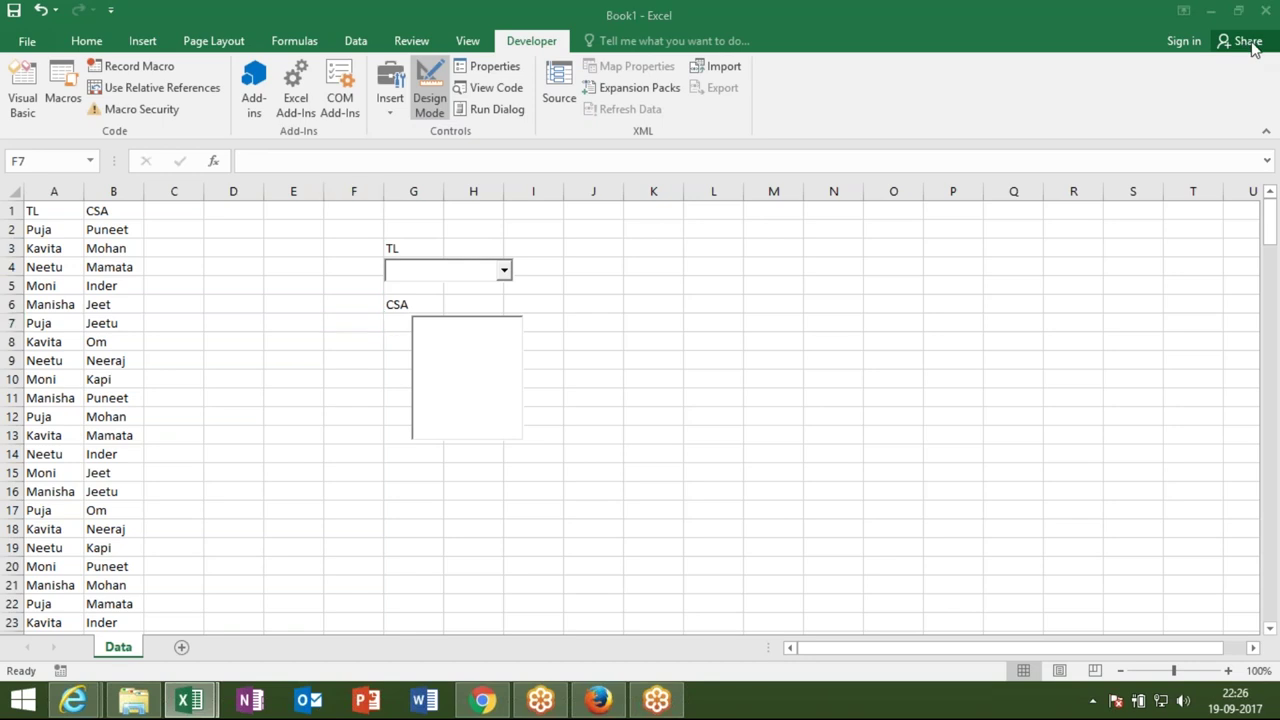
click(592, 364)
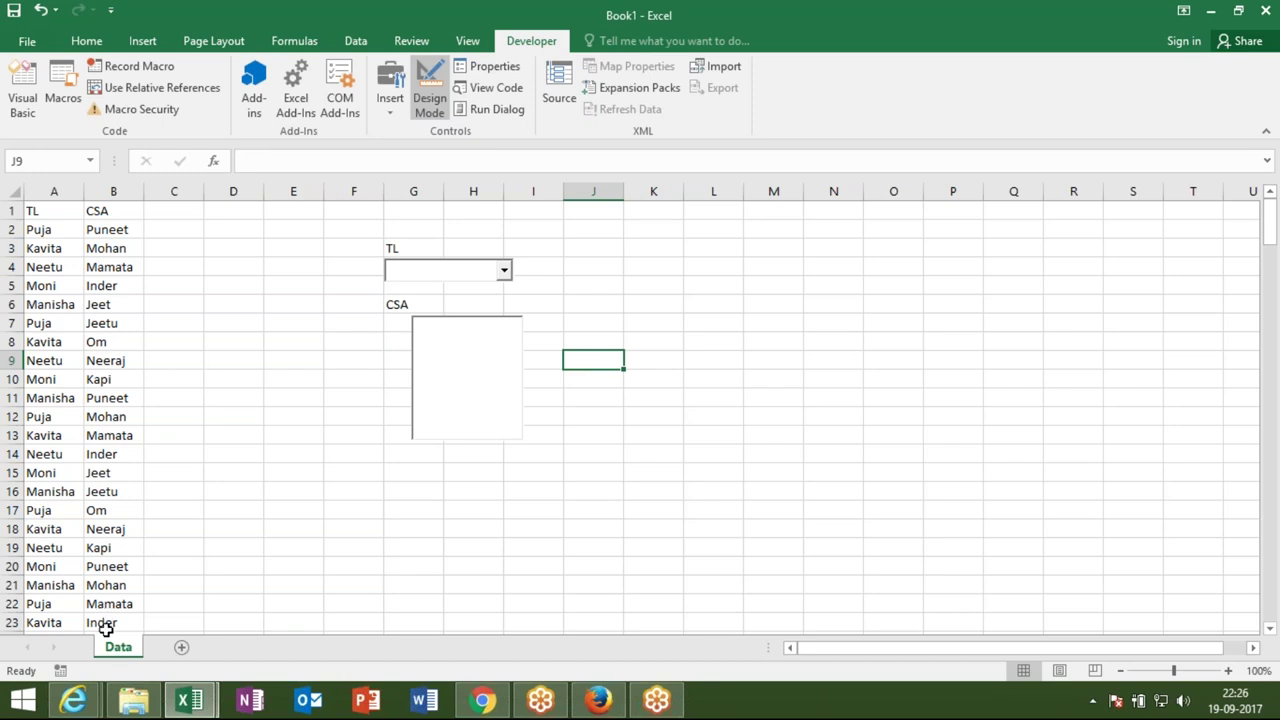
Open the Data sheet's code module with View Code from its sheet tab
right_click(120, 648)
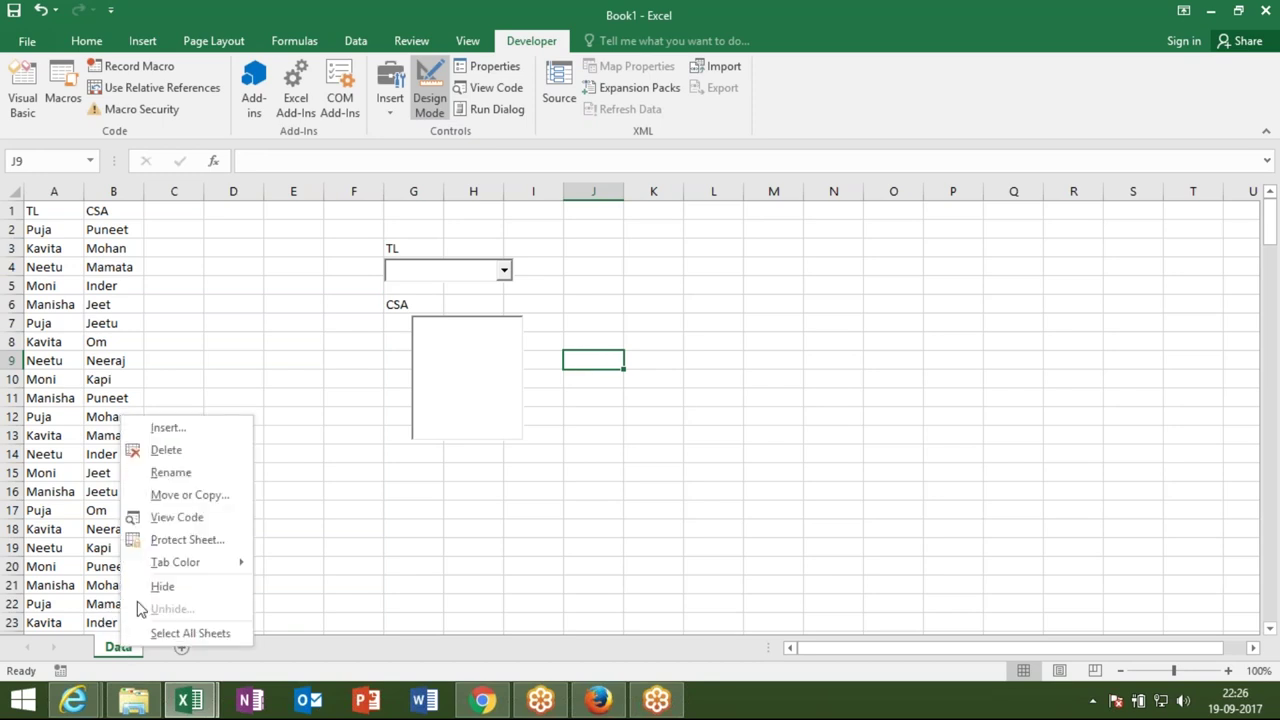
click(177, 516)
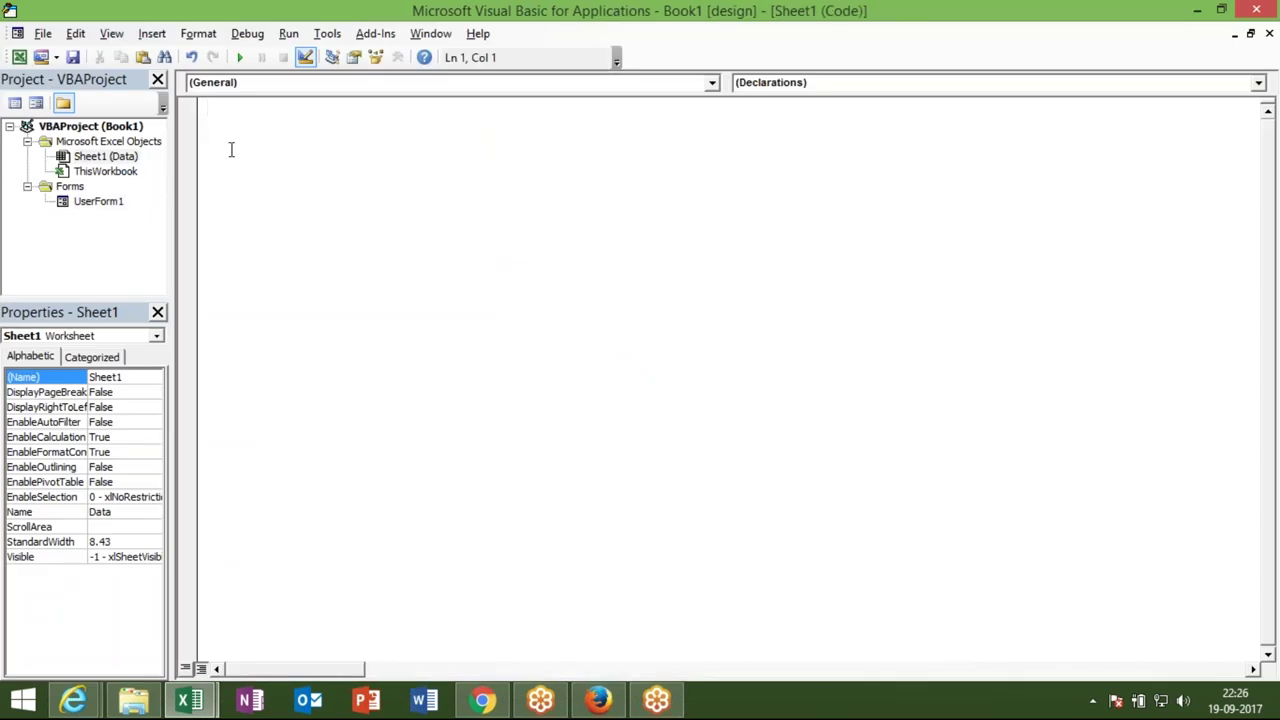
key(alt+Tab)
key(alt+Tab)
In UserForm1's code, remove the Next i breakpoint, select the initialize routine, and reopen the Data sheet module
double_click(117, 203)
key(F7)
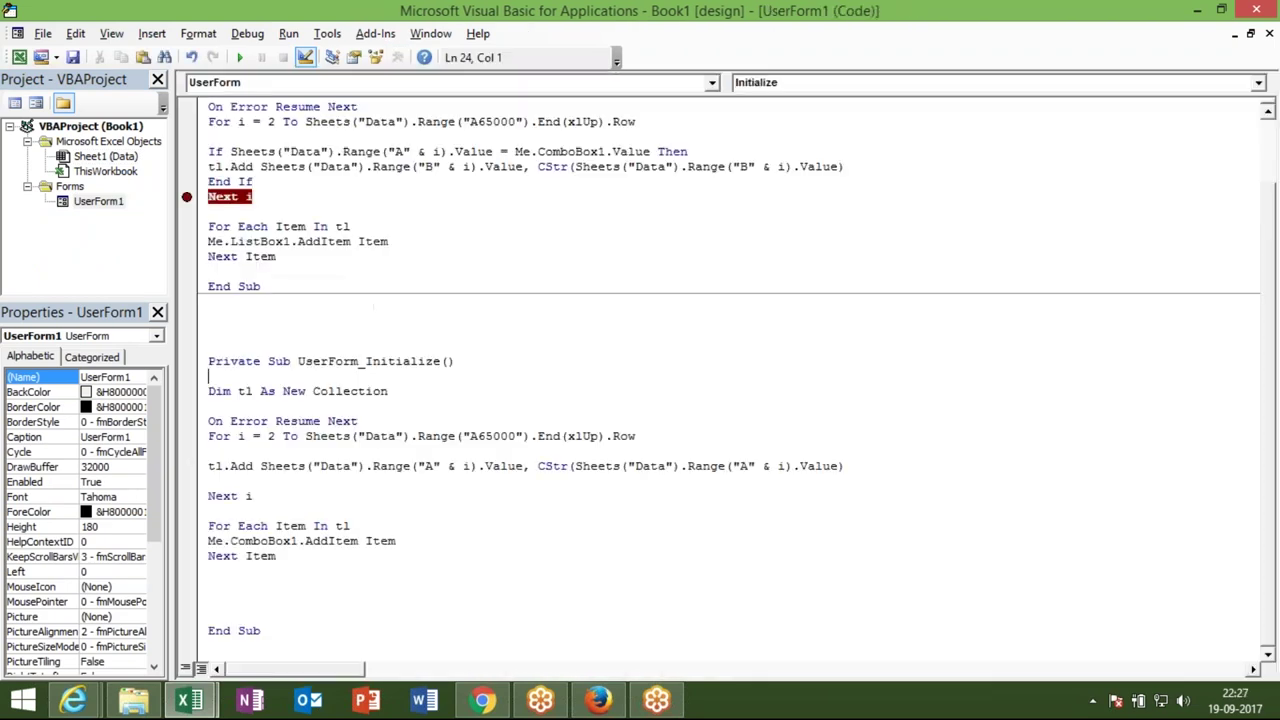
click(187, 197)
click(290, 587)
mouse_move(290, 587)
mouse_down()
mouse_move(206, 375)
mouse_move(207, 390)
mouse_up()
key(ctrl+c)
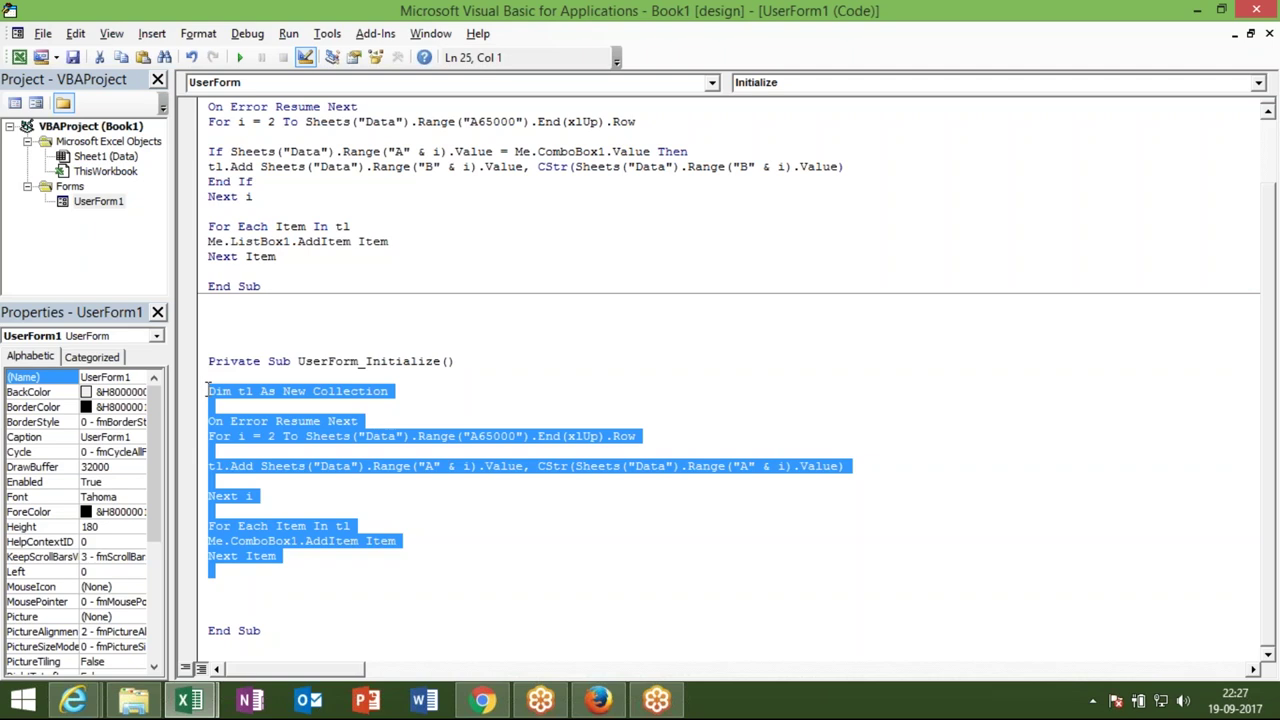
double_click(128, 157)
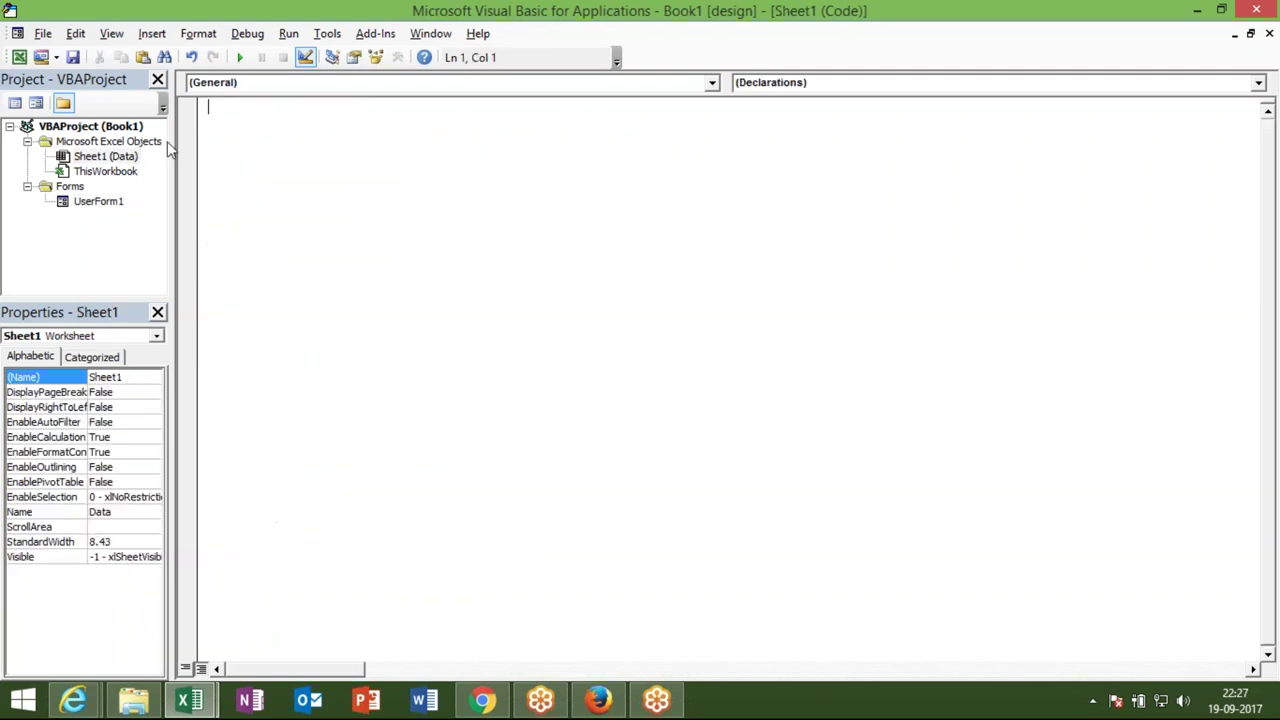
Add a Worksheet_Activate handler to the Data sheet and delete the default SelectionChange procedure
click(755, 88)
click(757, 101)
click(680, 88)
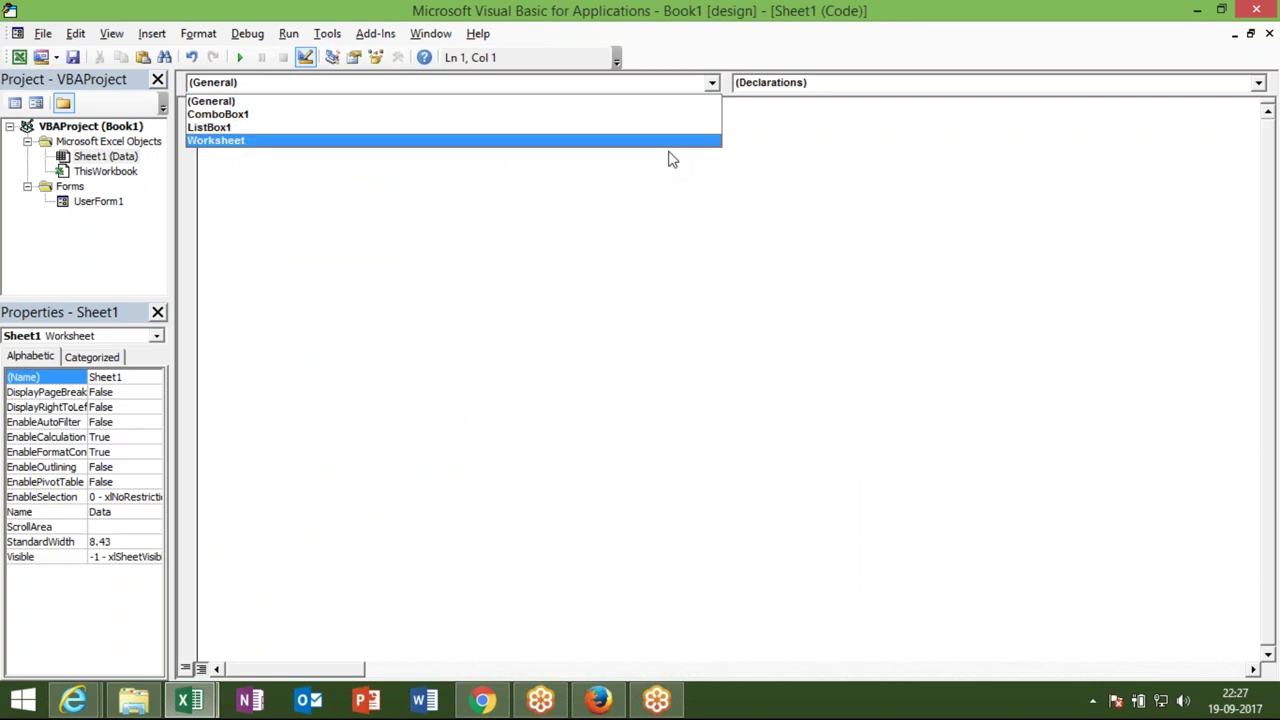
click(670, 155)
click(610, 88)
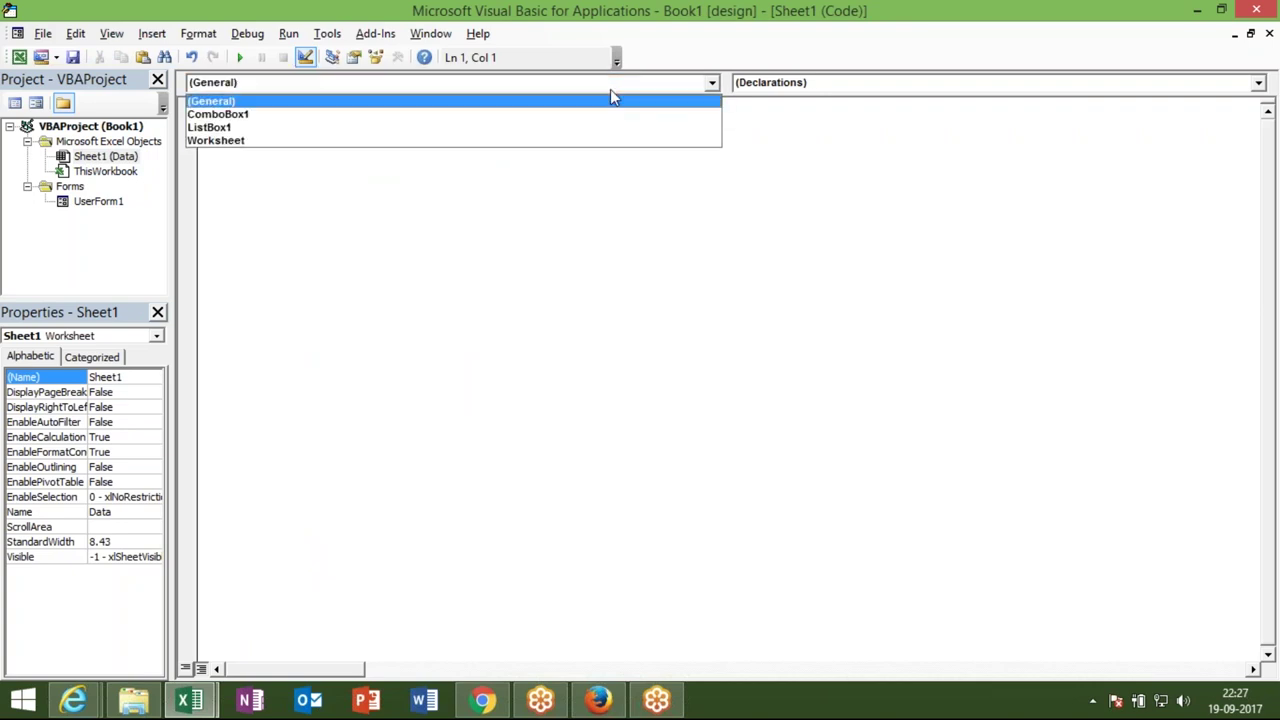
click(613, 141)
click(830, 84)
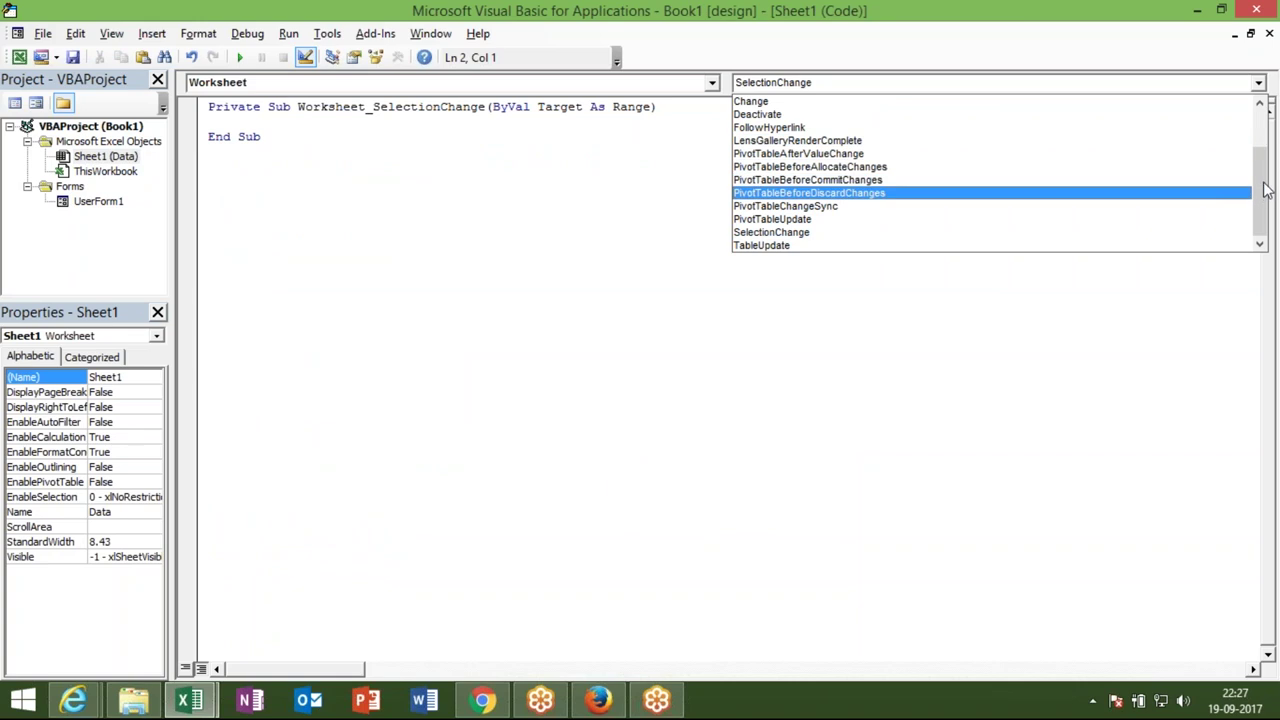
drag(1260, 195, 1260, 125)
click(1163, 103)
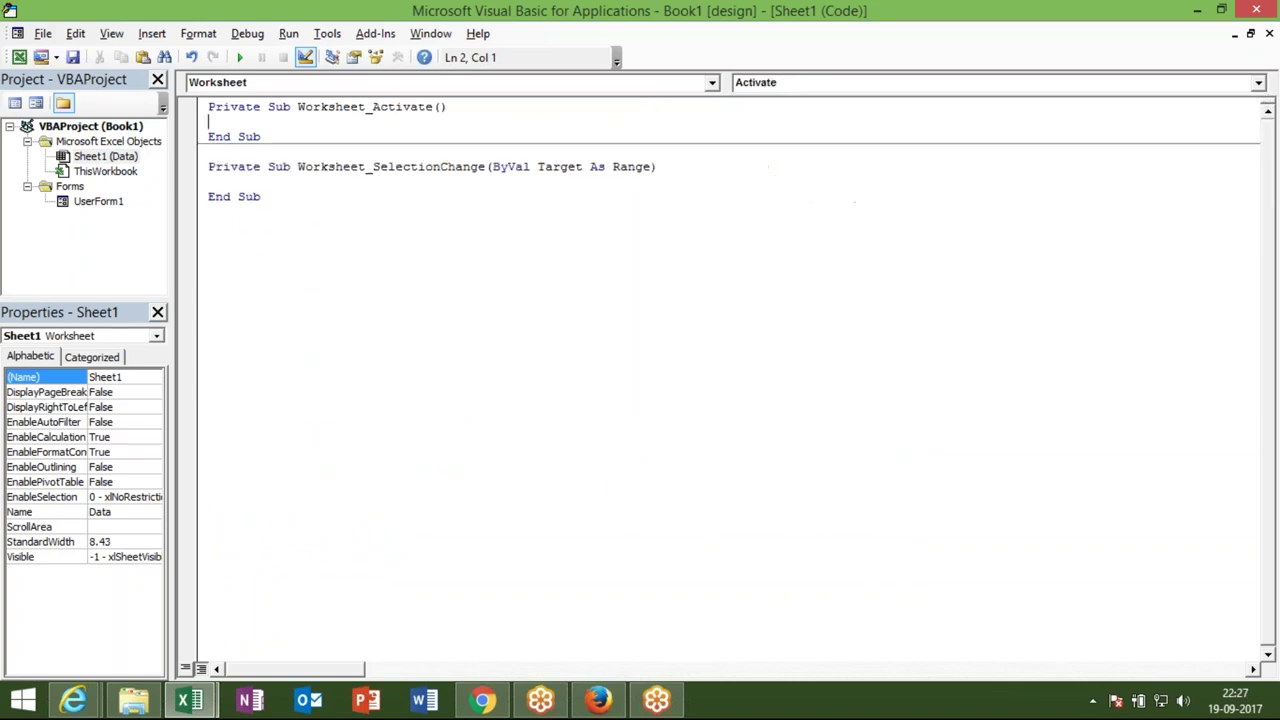
drag(294, 200, 205, 162)
key(Delete)
Paste the copied TL list-filling code into Worksheet_Activate and remove the Me. prefix
click(222, 121)
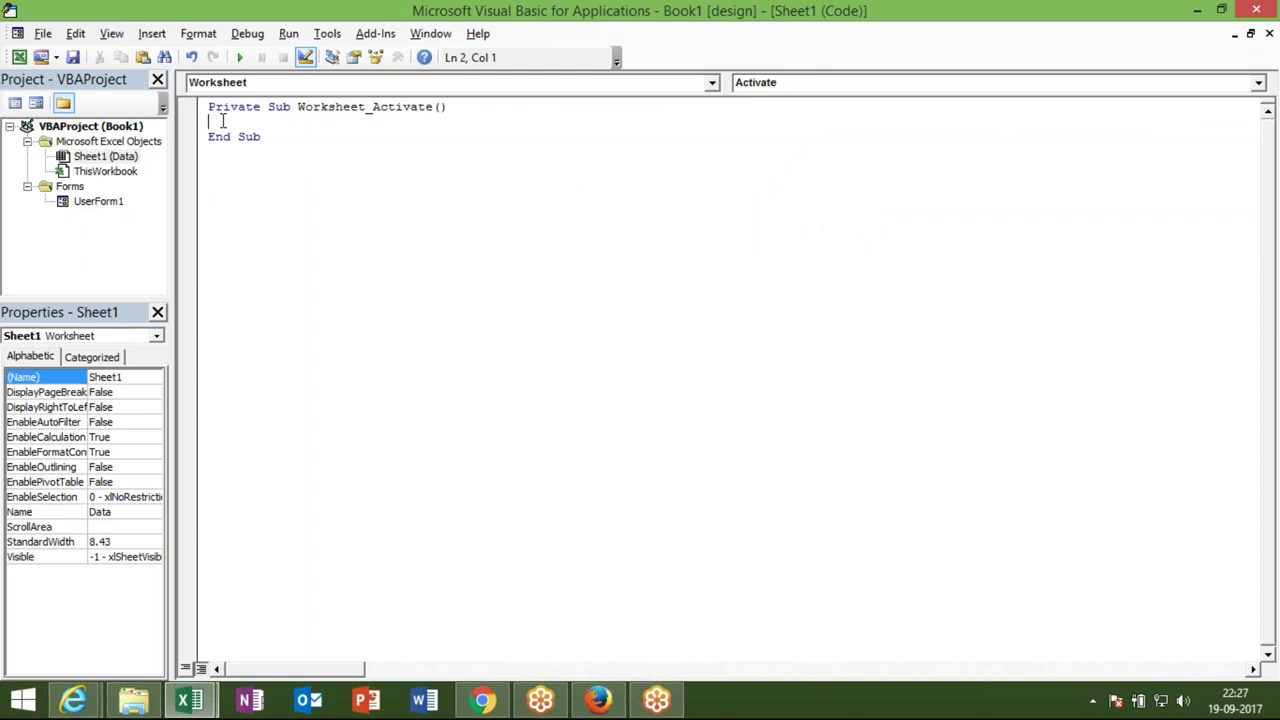
key(ctrl+v)
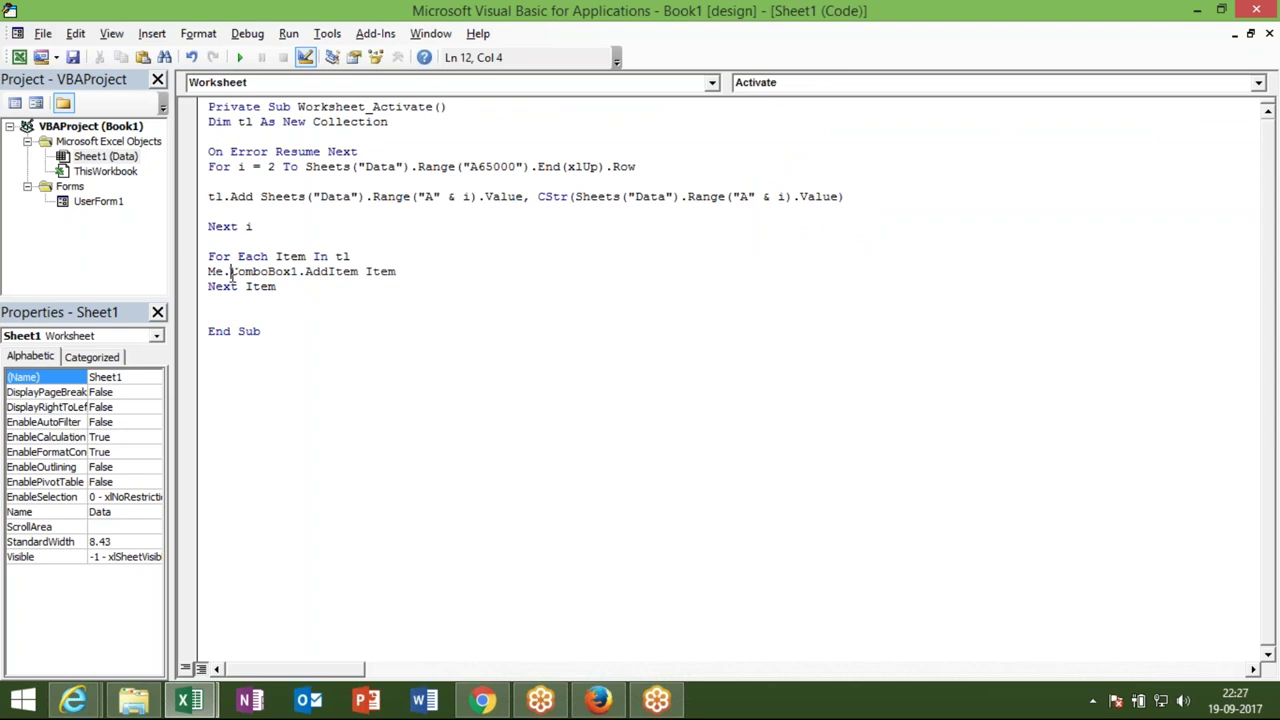
key(BackSpace)
key(BackSpace)
key(BackSpace)
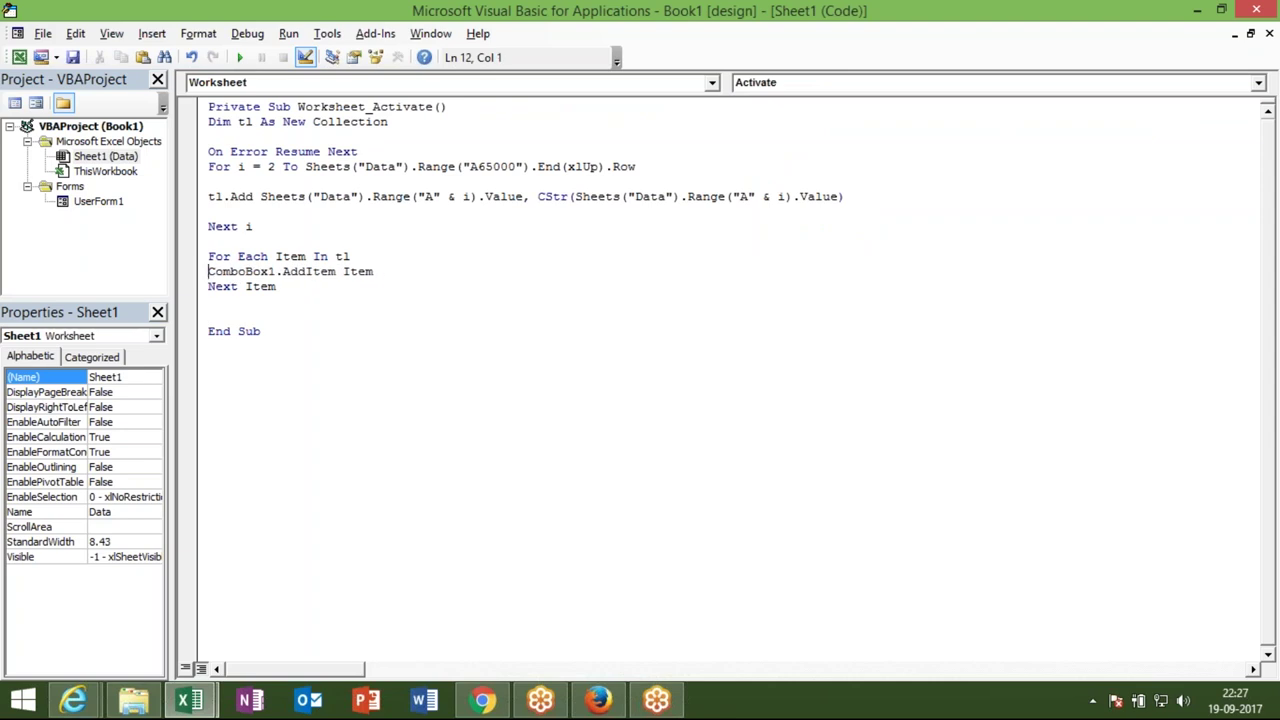
click(269, 344)
click(292, 83)
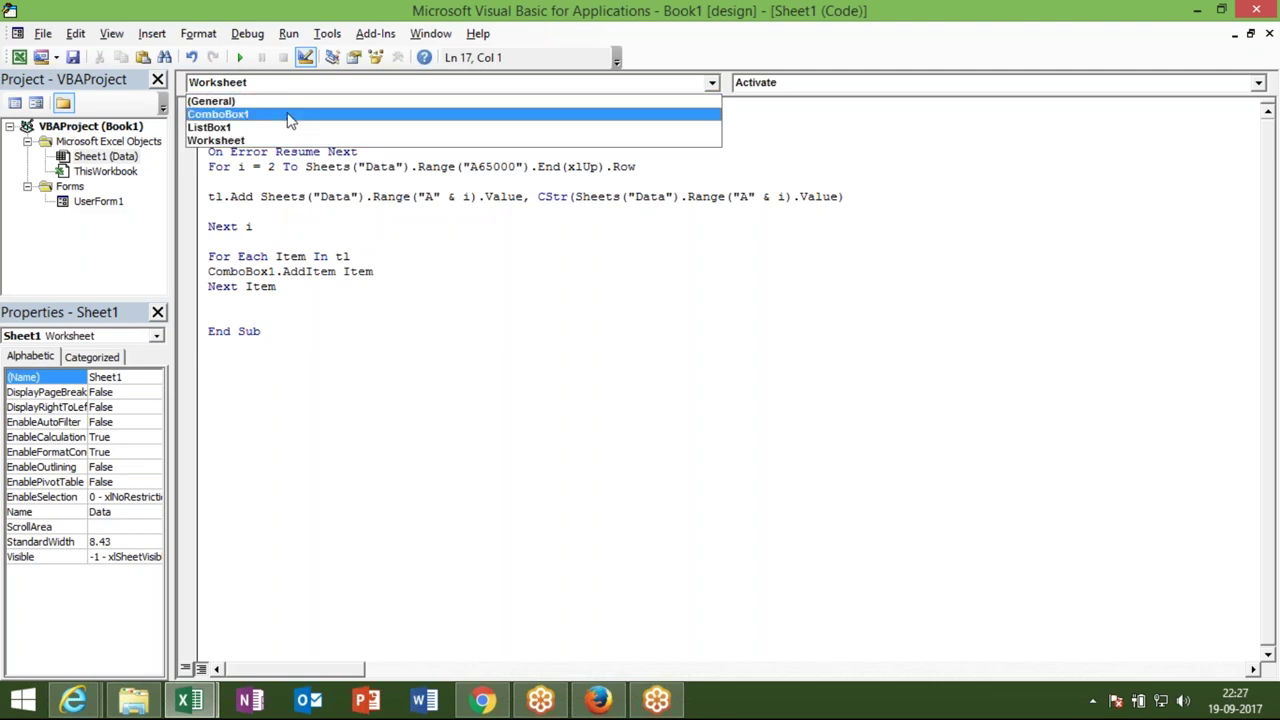
click(290, 210)
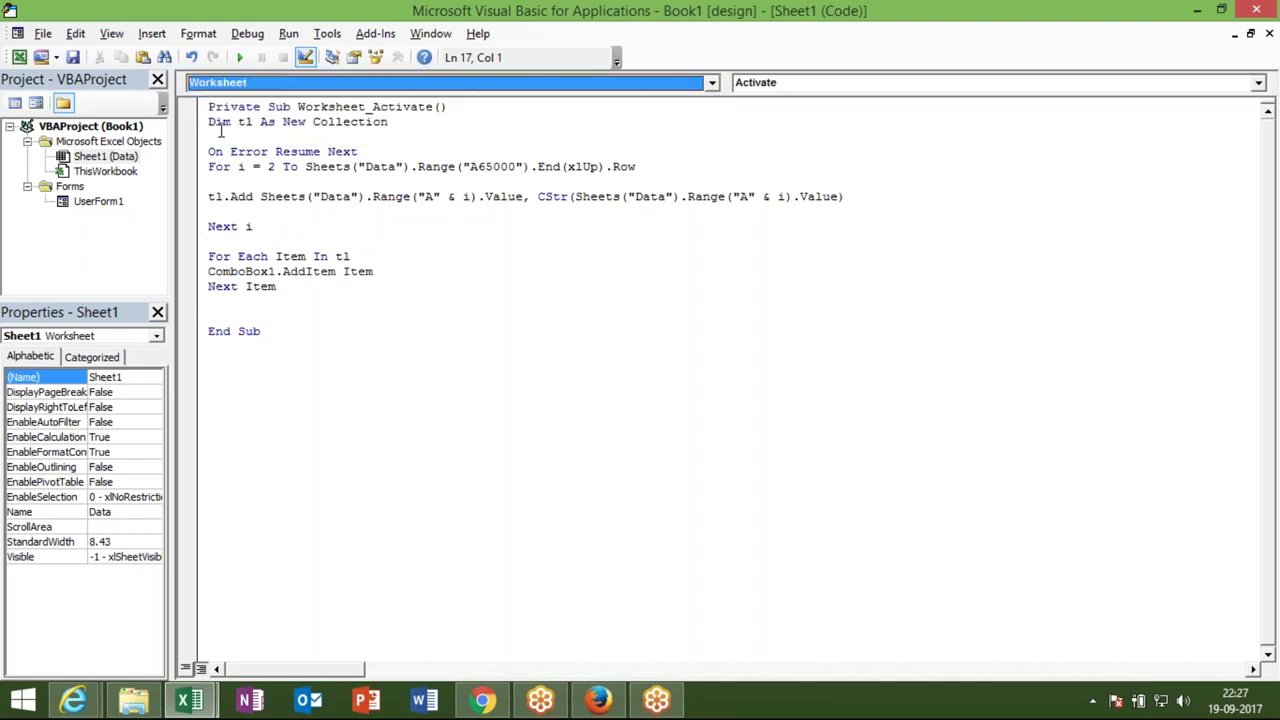
Add a ComboBox1.Clear line above the Dim tl line in Worksheet_Activate
click(213, 127)
key(Home)
key(Return)
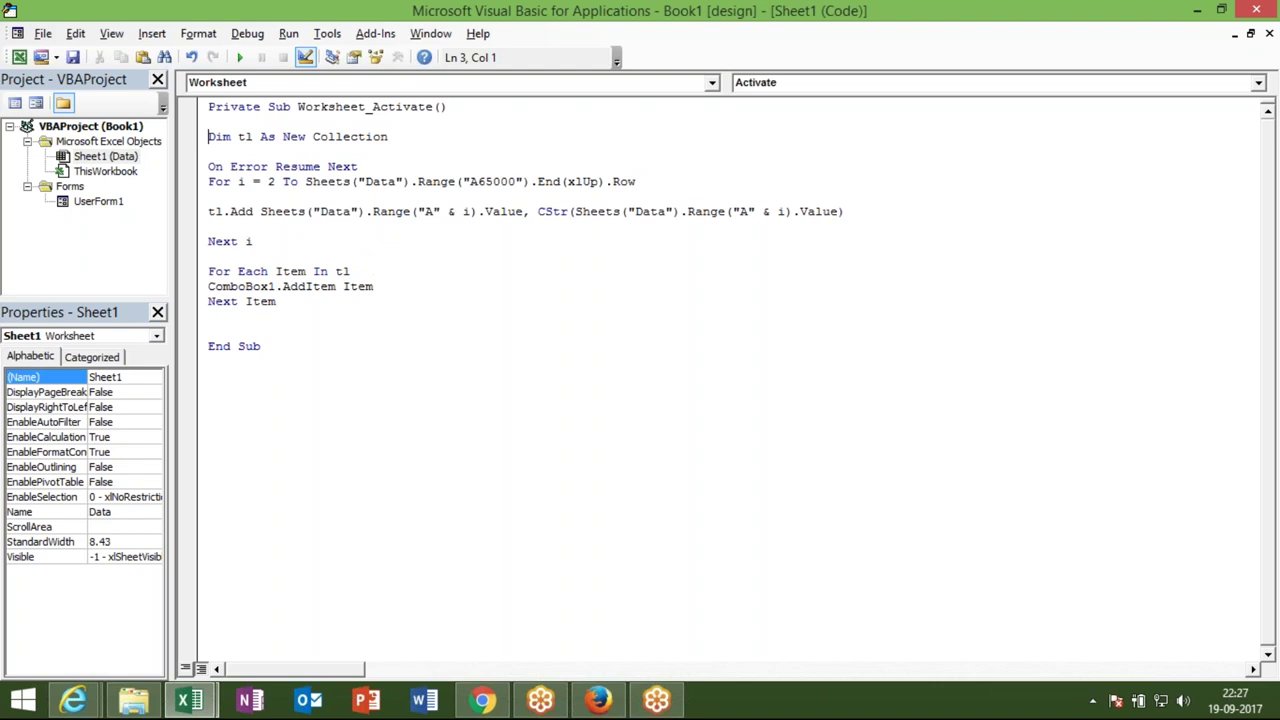
text(Cle)
key(BackSpace)
key(BackSpace)
drag(336, 287, 208, 287)
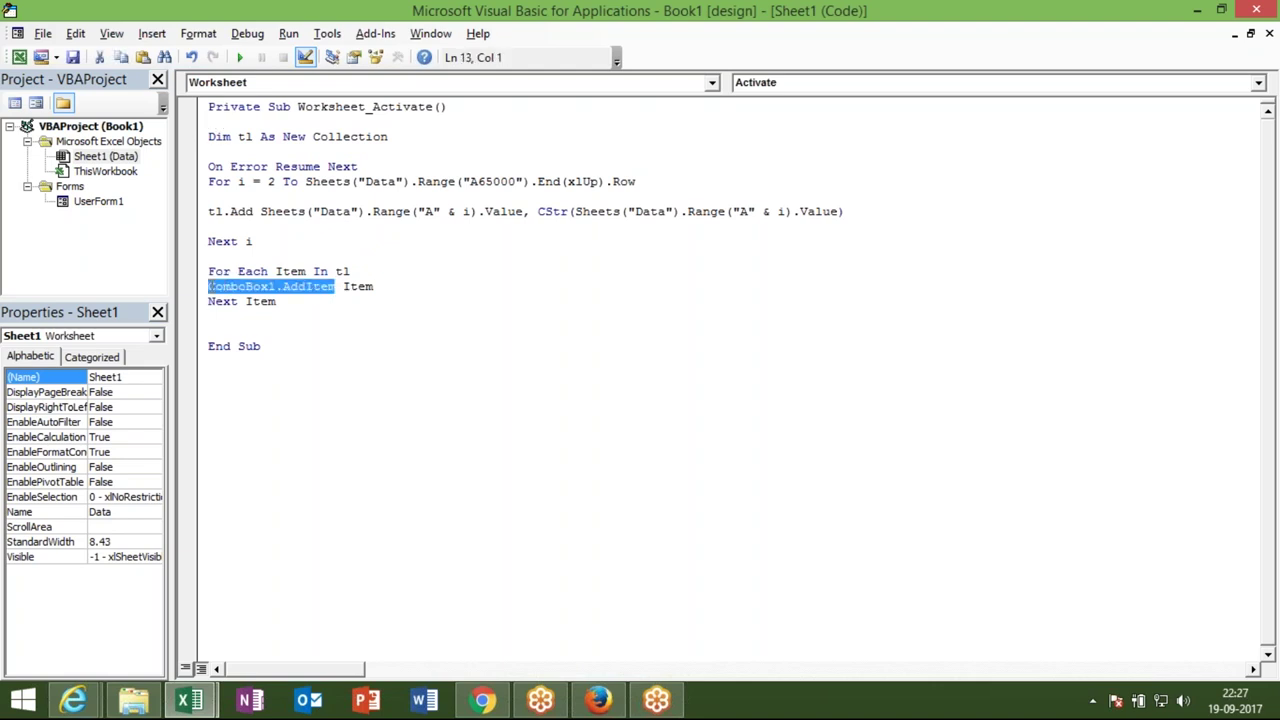
key(ctrl+c)
click(214, 121)
key(ctrl+v)
key(BackSpace)
key(BackSpace)
key(BackSpace)
key(BackSpace)
key(BackSpace)
key(BackSpace)
key(BackSpace)
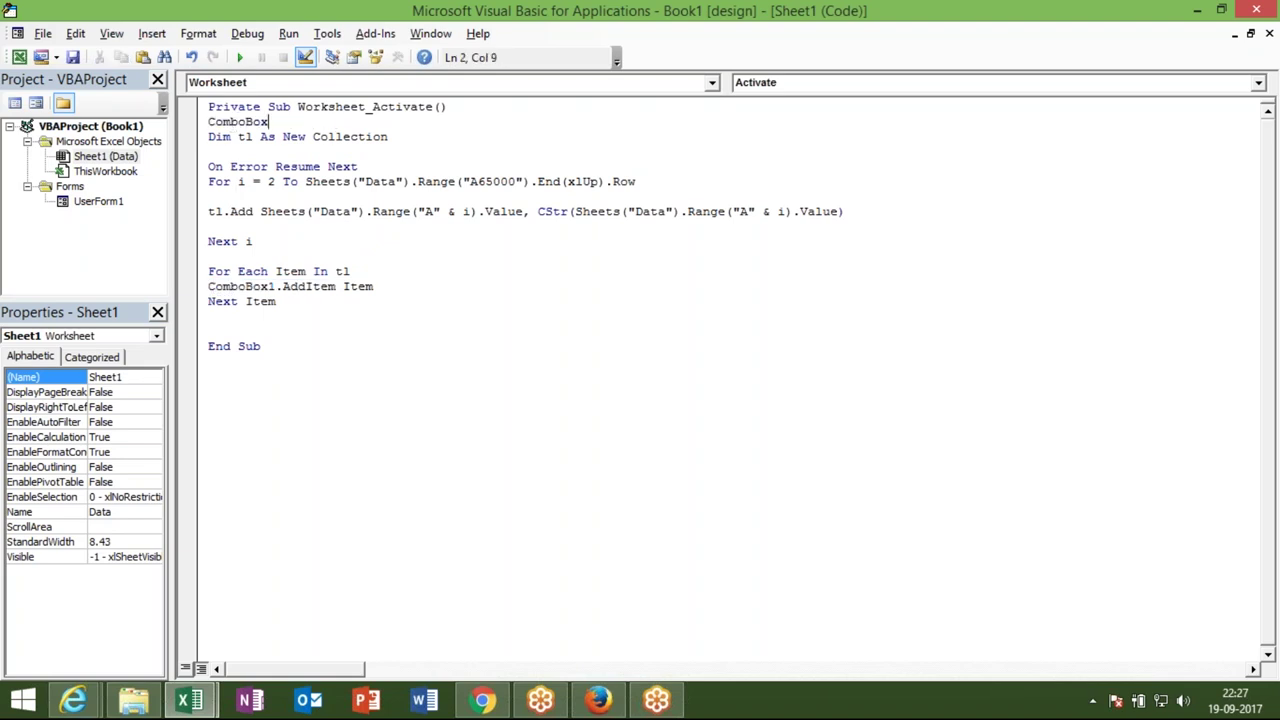
text(1.Clear)
click(270, 416)
Open UserForm1's code and select the ComboBox1_Change routine body for copying
click(250, 88)
click(122, 193)
click(115, 202)
double_click(110, 210)
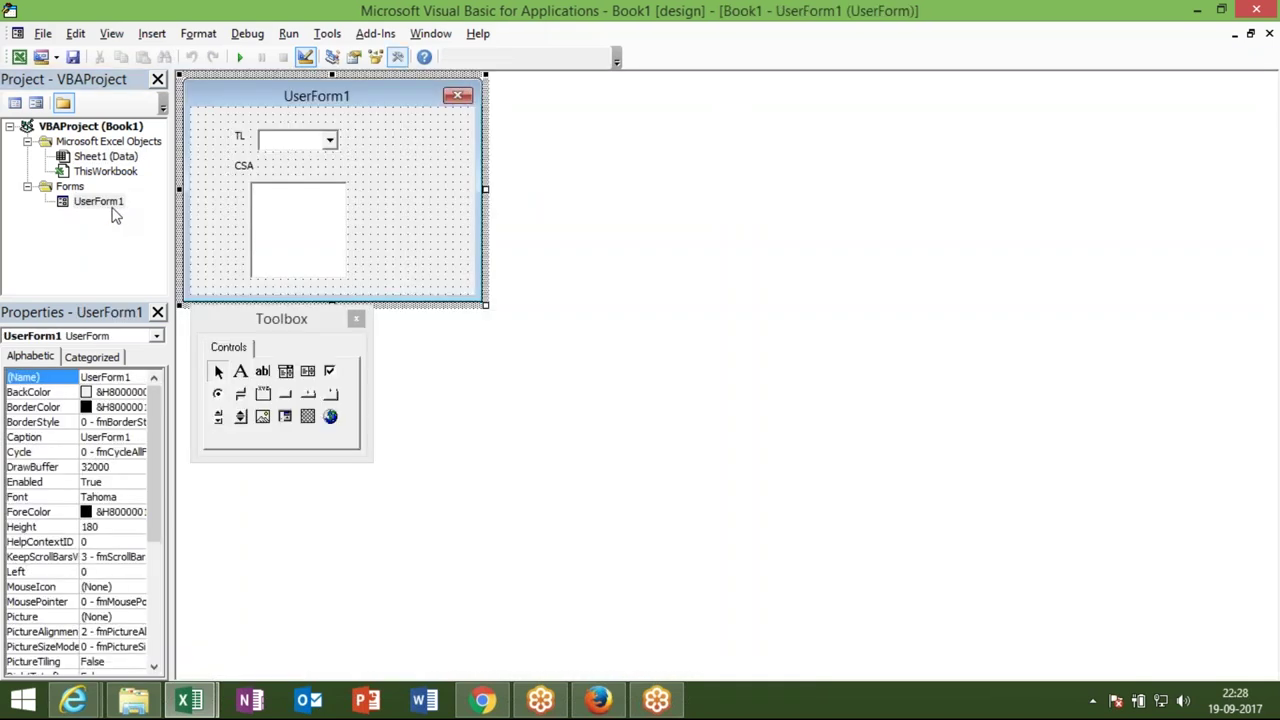
double_click(343, 205)
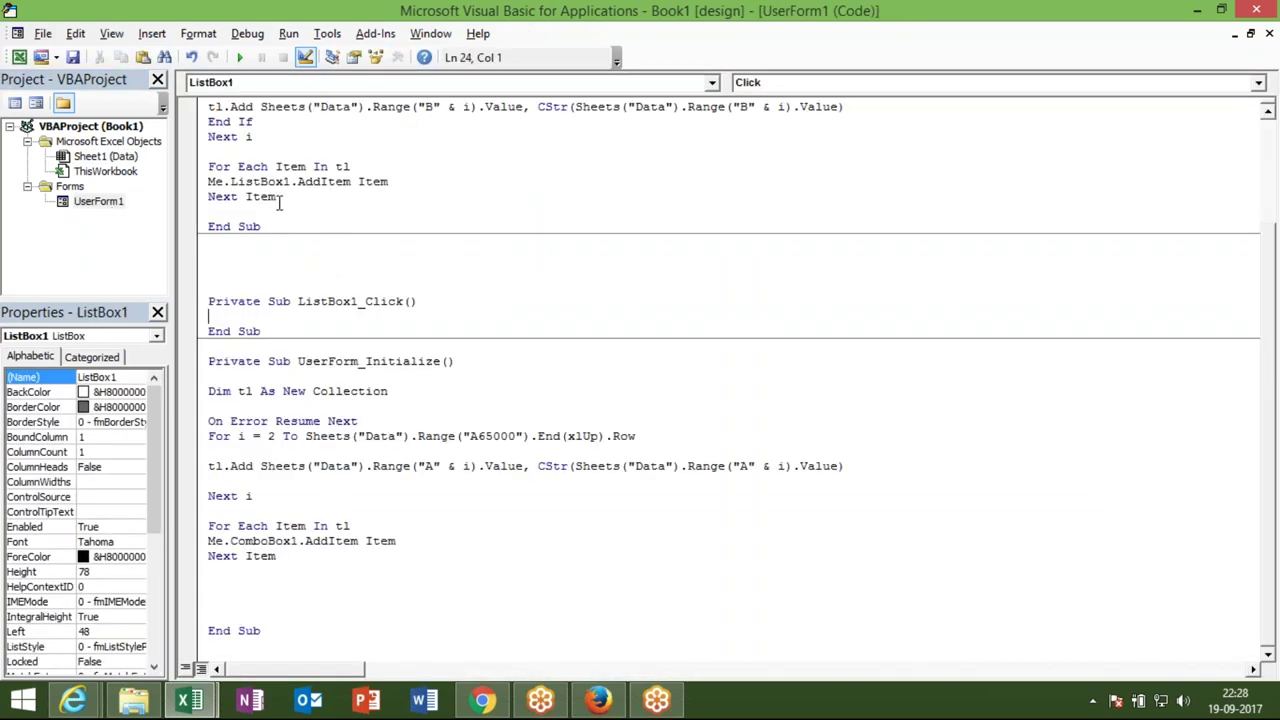
mouse_move(281, 197)
mouse_down()
mouse_move(203, 87)
mouse_move(205, 122)
mouse_up()
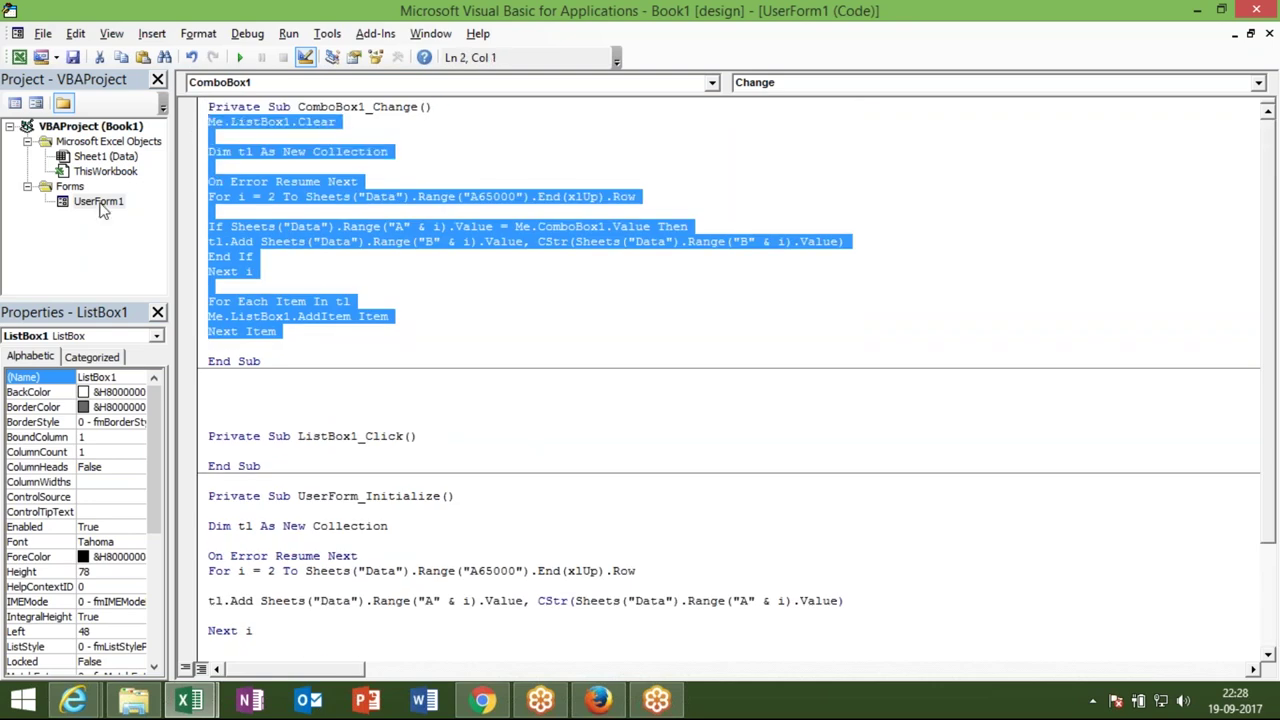
Create a ComboBox1_Change routine in Sheet1's code and paste the copied body into it
double_click(115, 158)
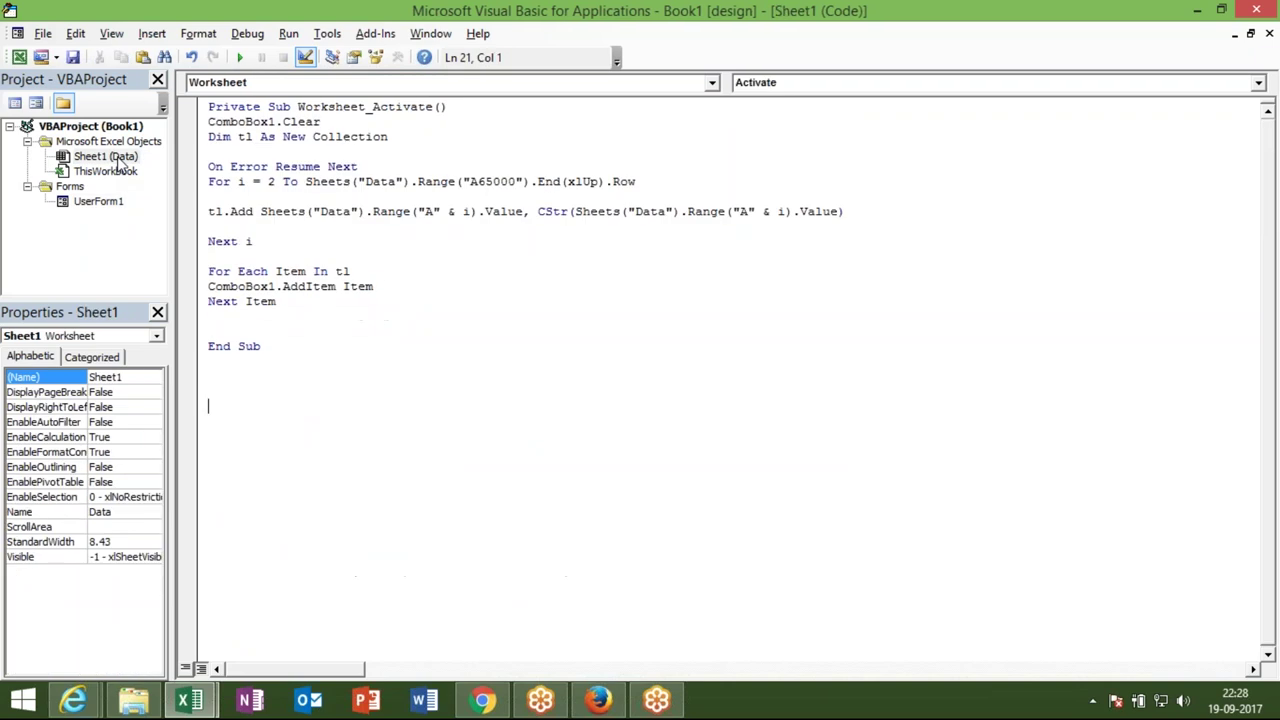
click(372, 88)
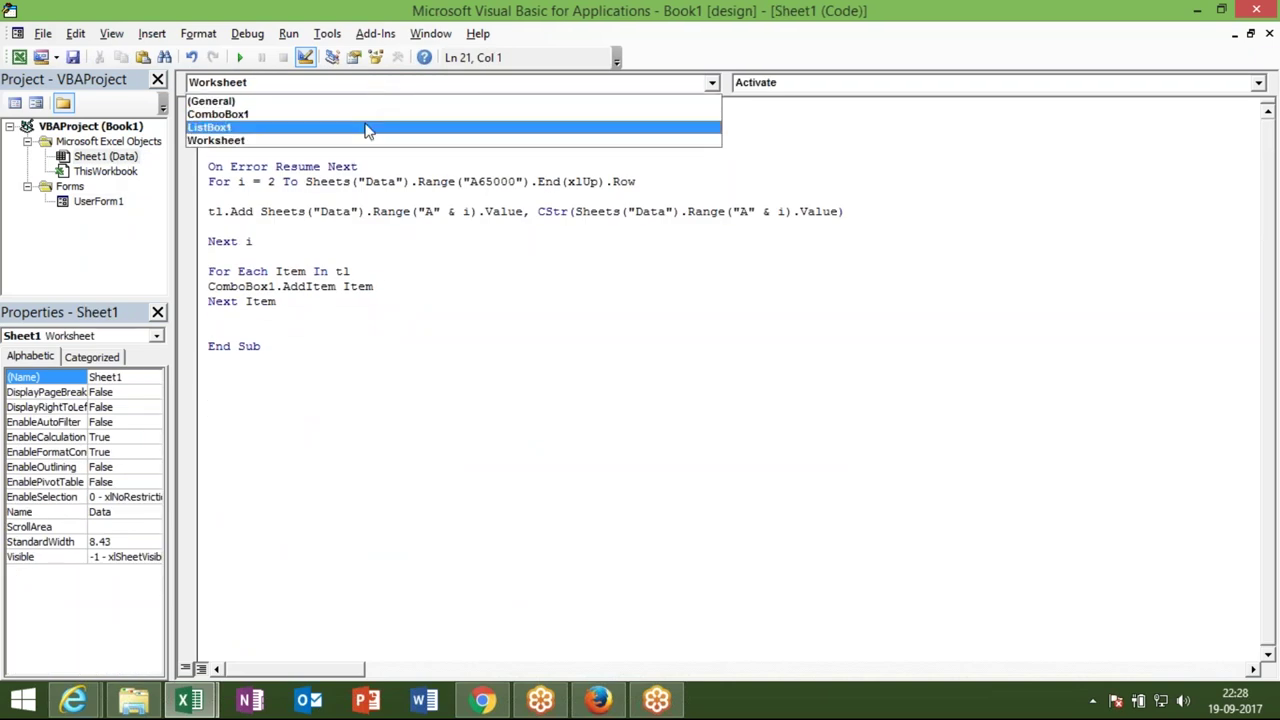
click(366, 116)
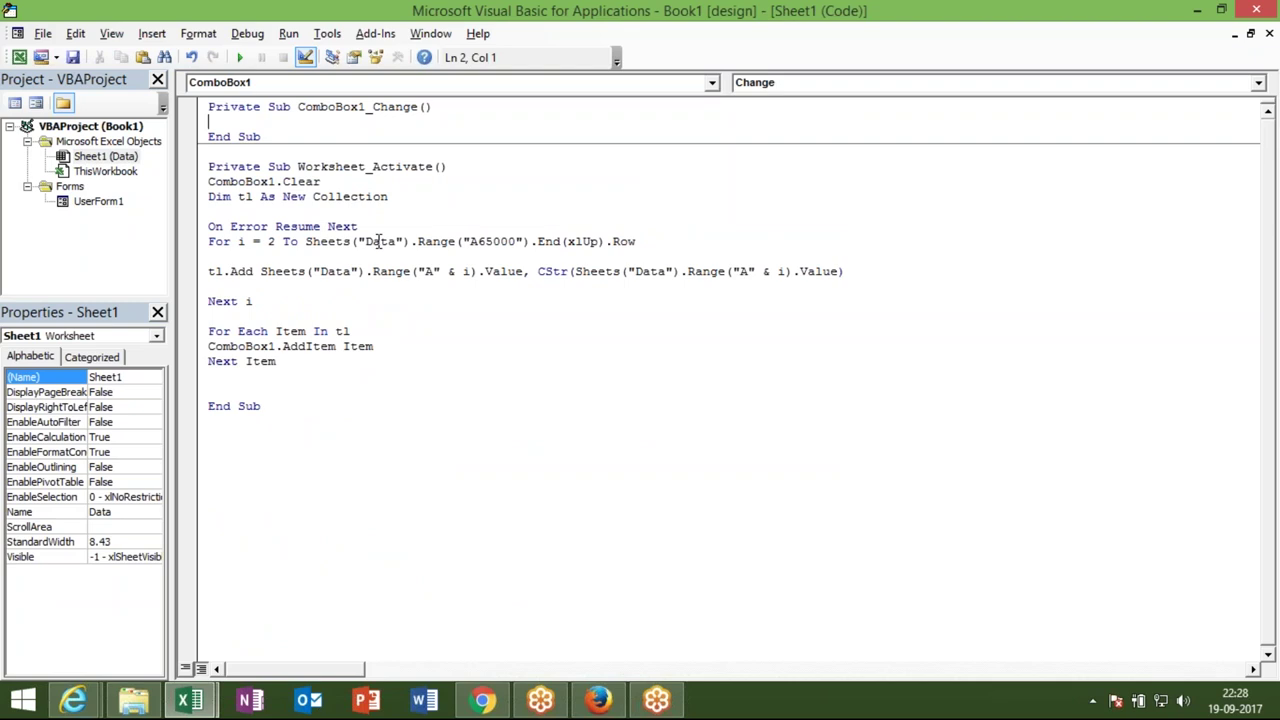
key(ctrl+v)
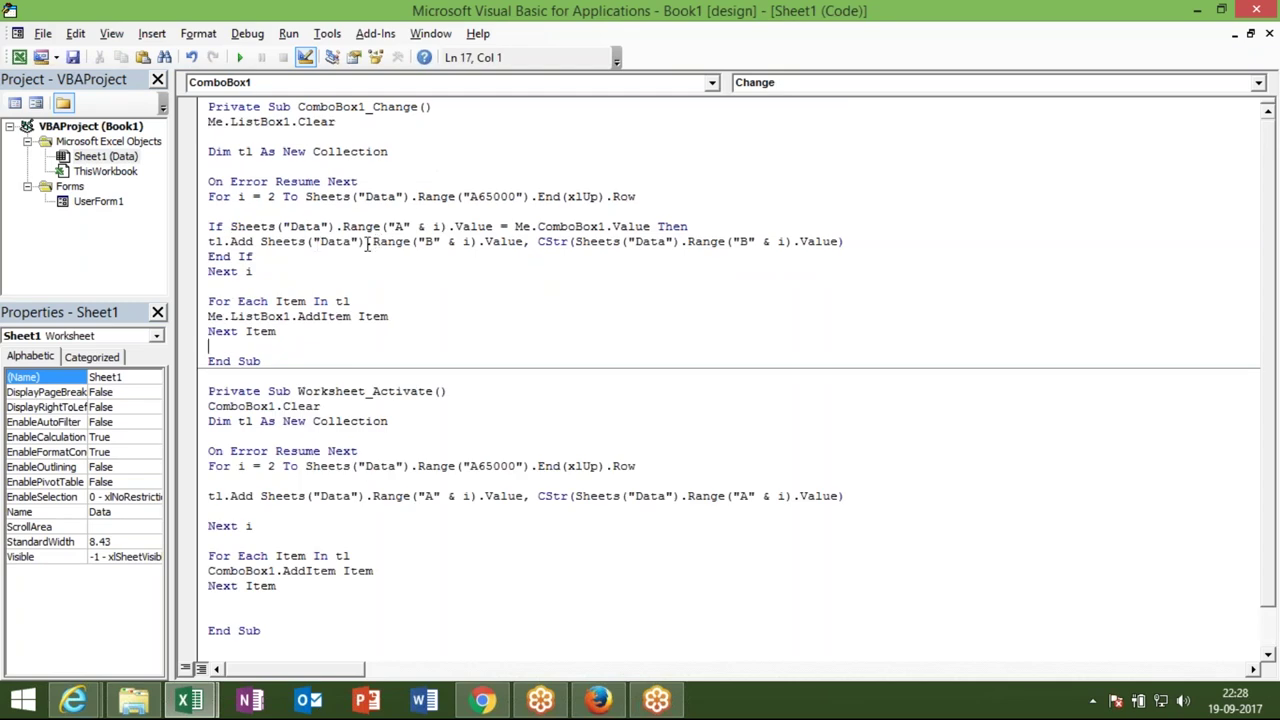
Delete the Me. prefixes on the ListBox1.Clear, ListBox1.AddItem and ComboBox1 If lines
click(229, 123)
key(BackSpace)
key(BackSpace)
key(BackSpace)
click(1197, 10)
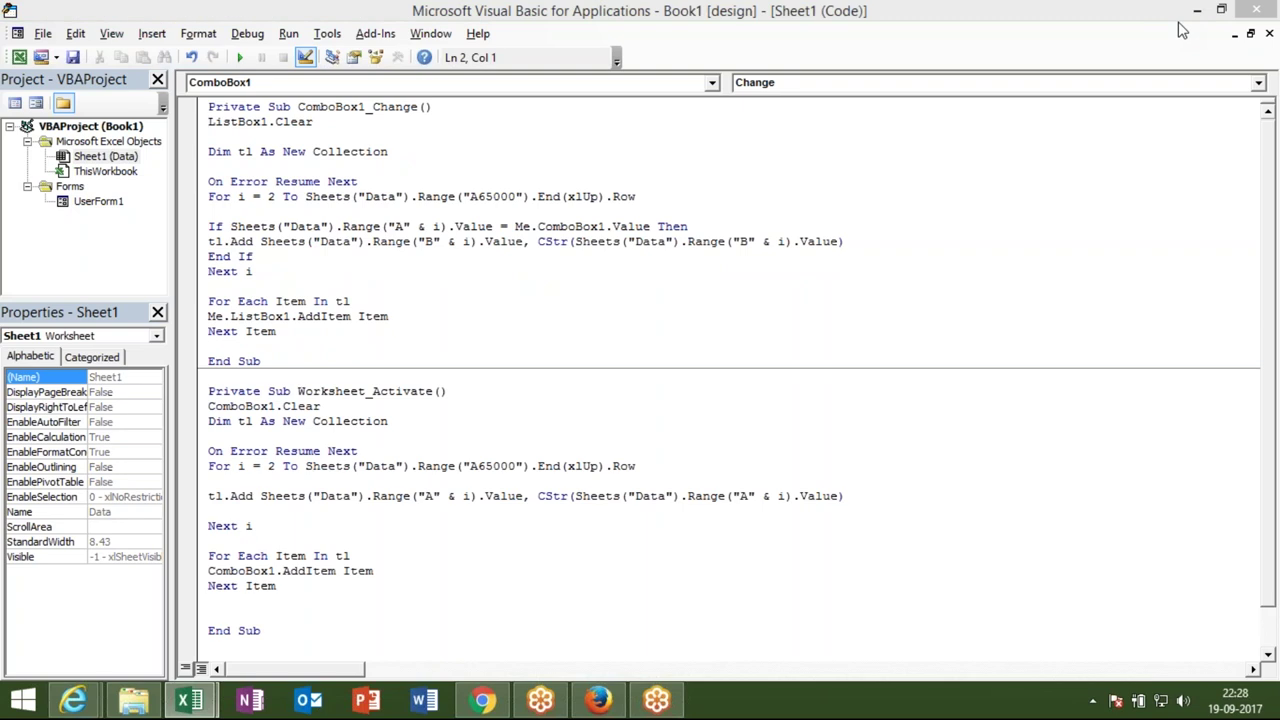
click(1182, 31)
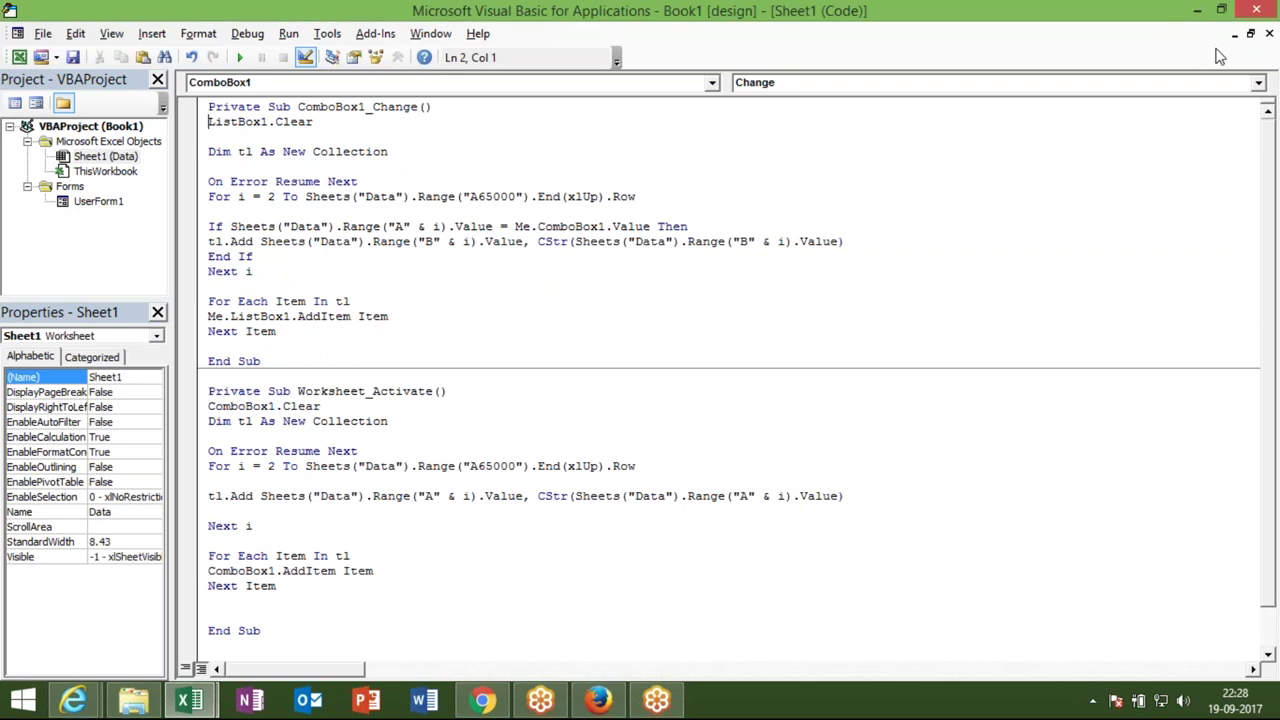
click(510, 268)
key(BackSpace)
key(BackSpace)
key(BackSpace)
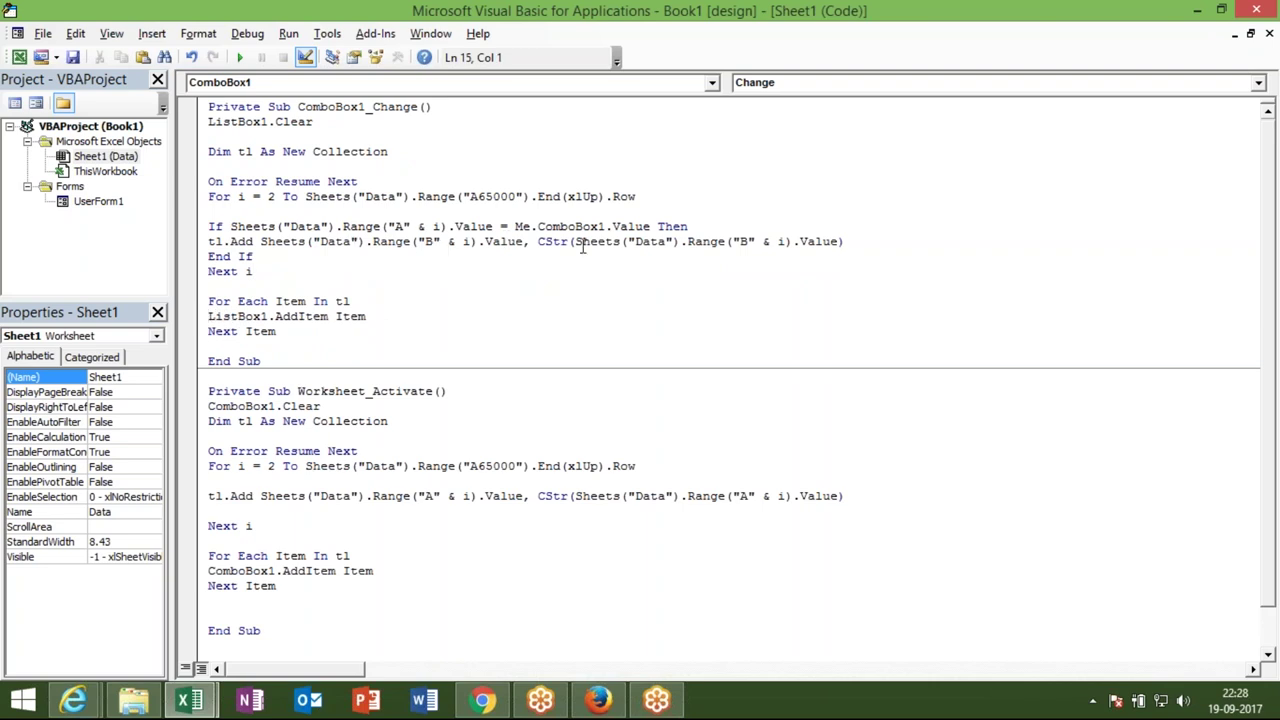
click(537, 226)
key(BackSpace)
key(BackSpace)
key(BackSpace)
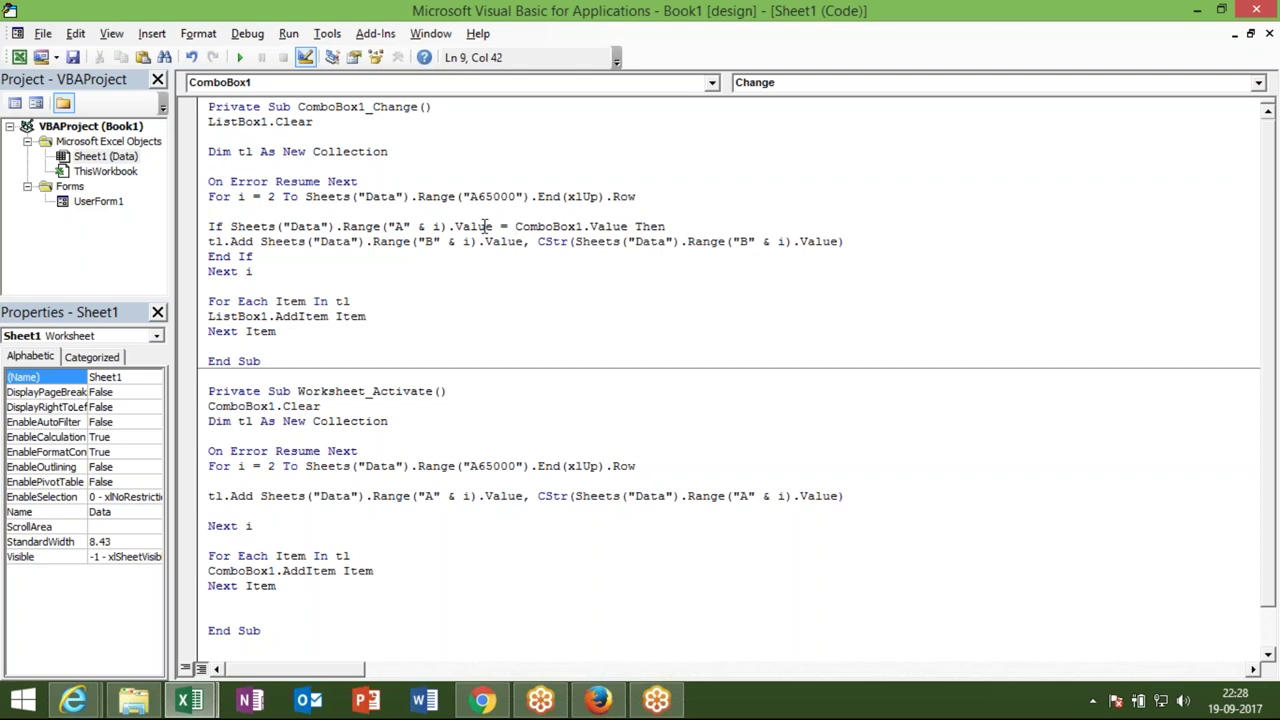
click(396, 282)
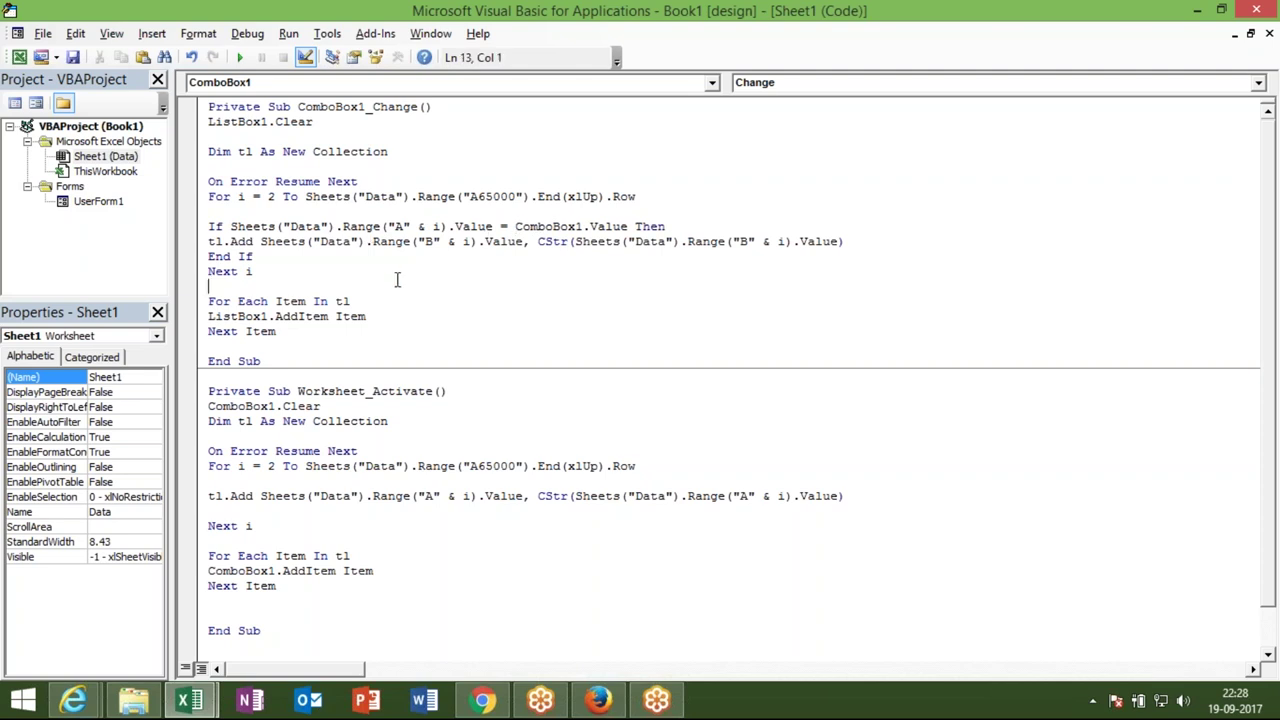
click(396, 333)
Back in Excel, turn off Design Mode, add Sheet2, and return to the Data sheet
click(391, 365)
key(alt+F11)
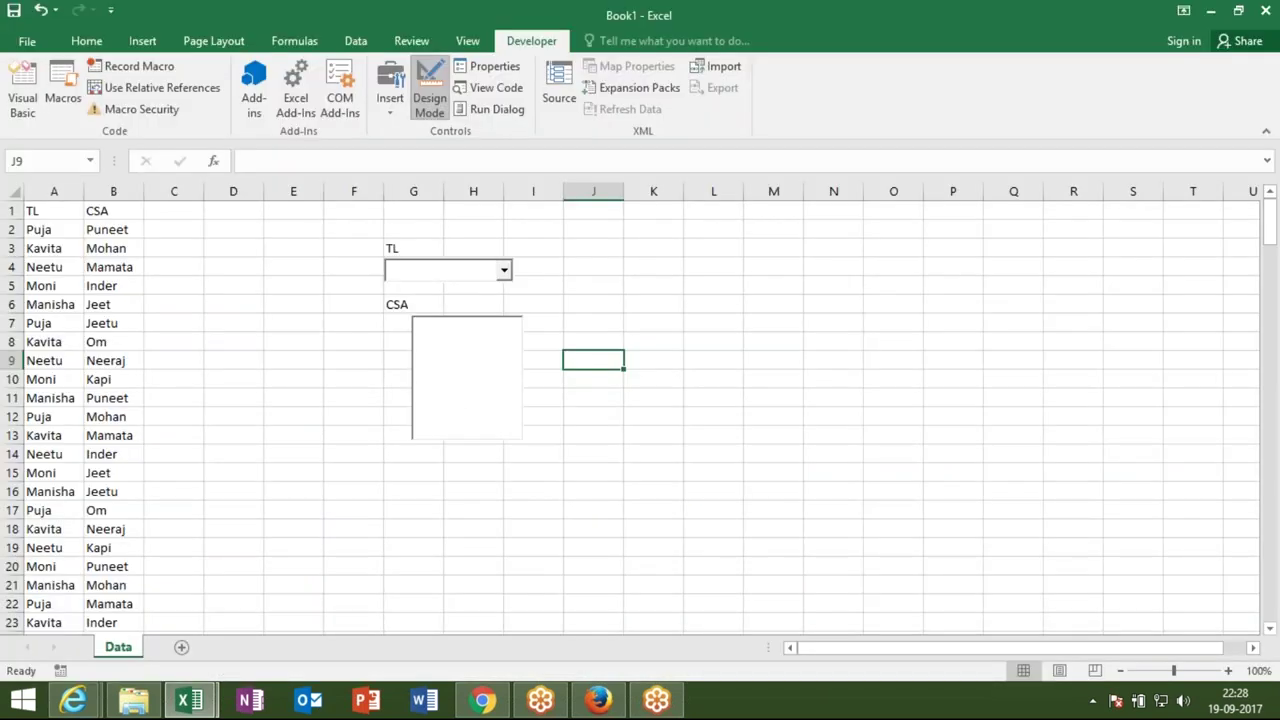
click(430, 112)
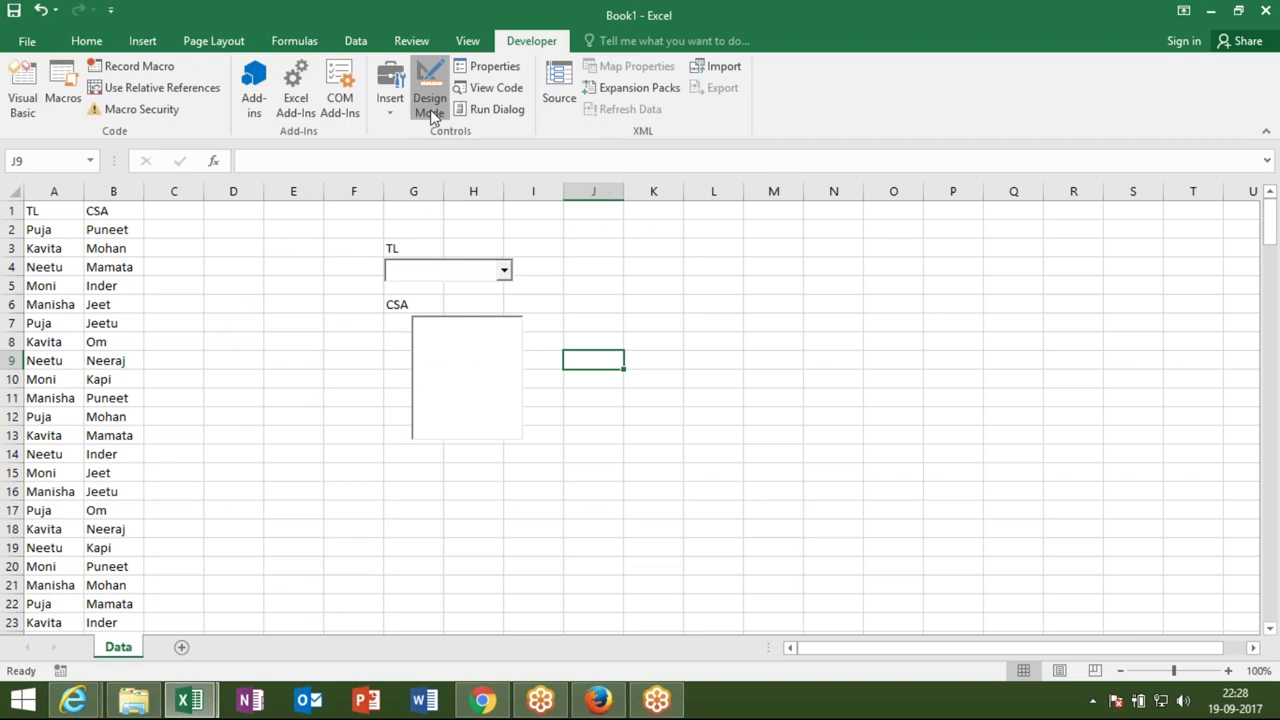
click(310, 382)
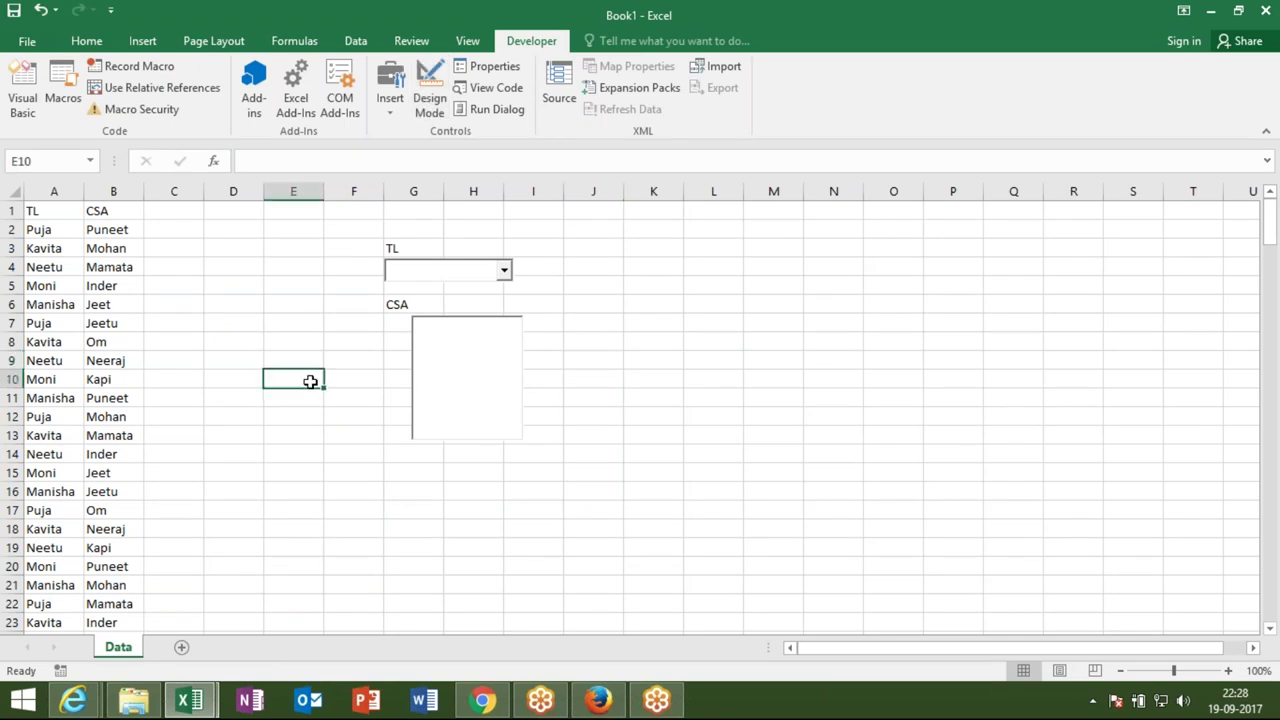
click(183, 648)
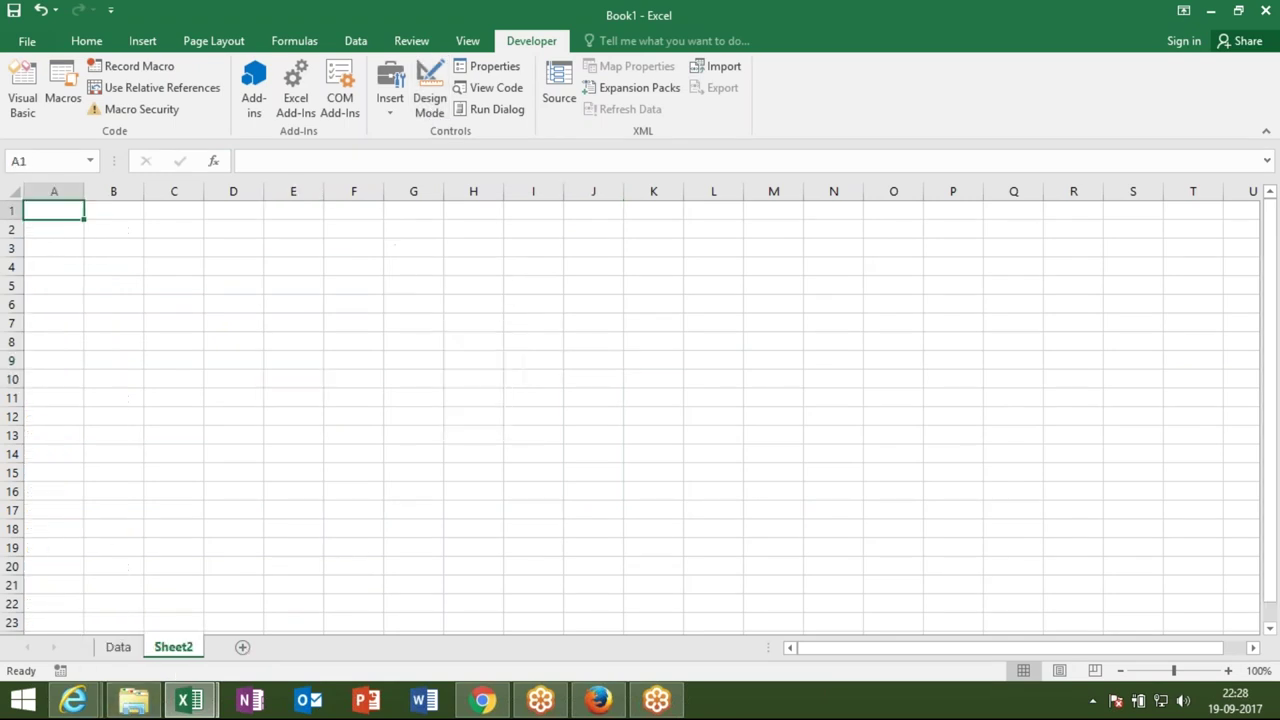
click(120, 647)
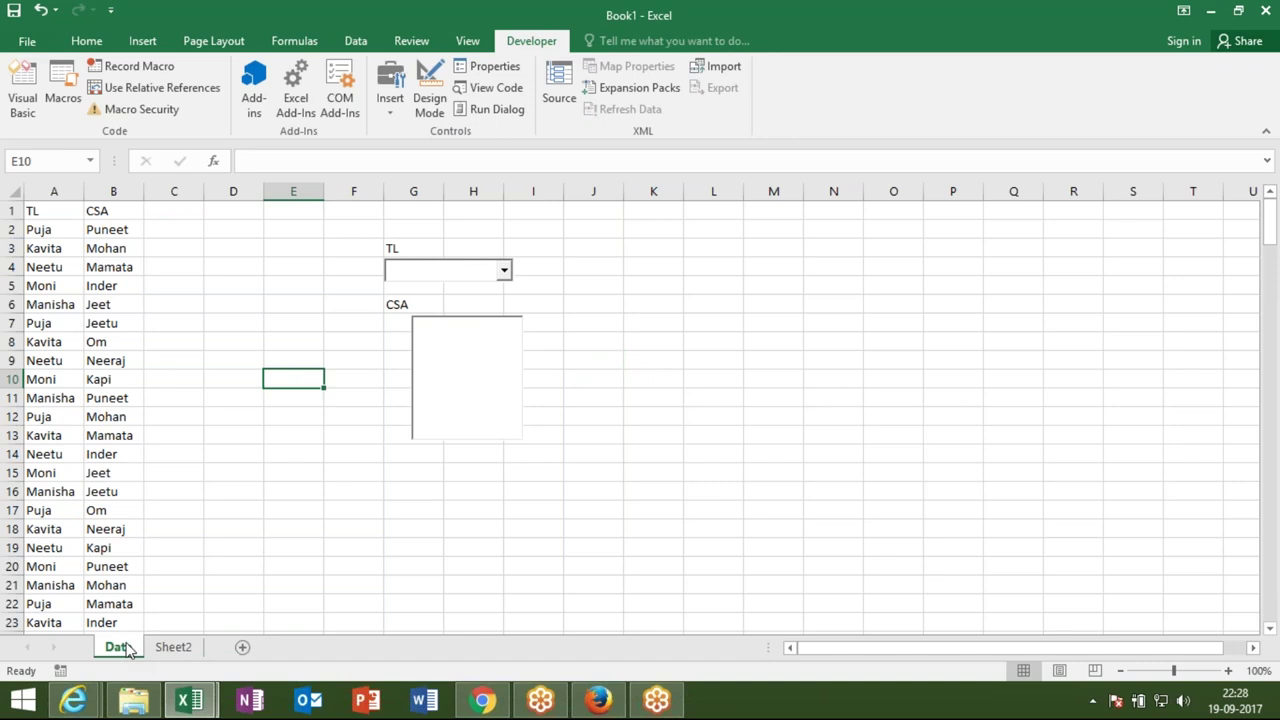
Pick Puja, Kavita, Neetu and Moni in the TL combo box, checking the CSA list refills
click(505, 274)
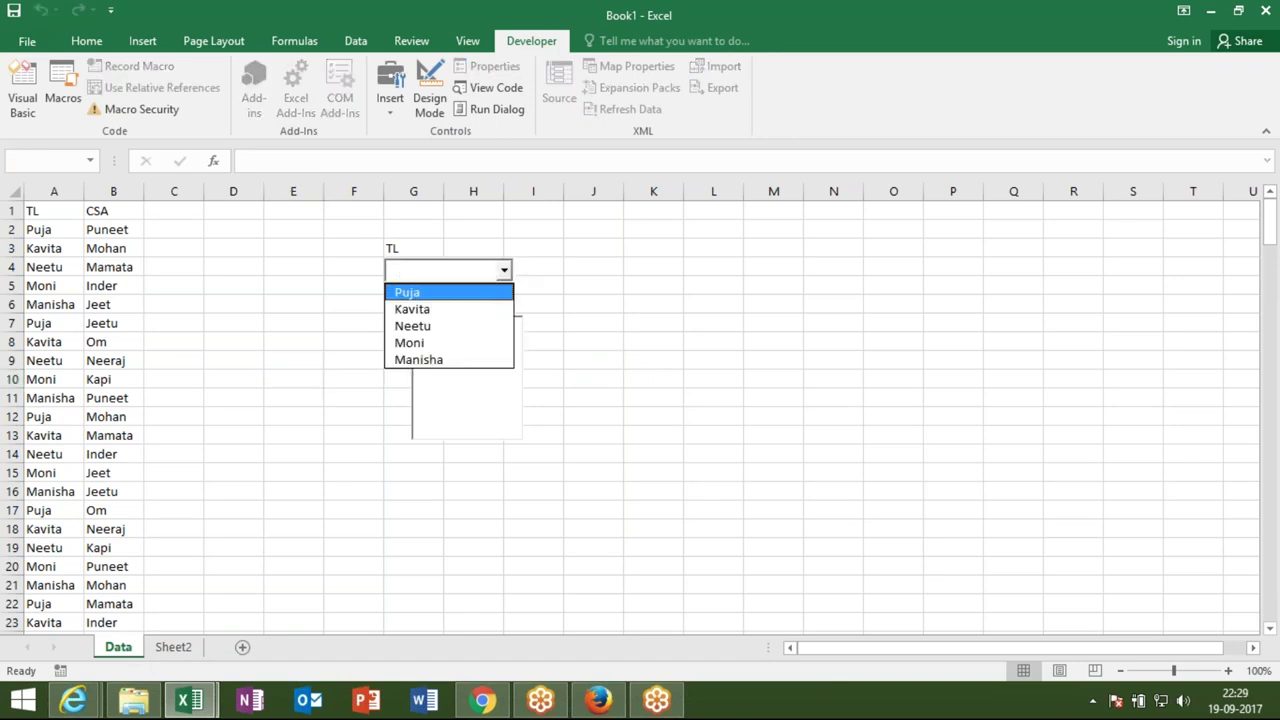
click(492, 298)
mouse_move(517, 337)
mouse_down()
mouse_move(518, 398)
mouse_move(1106, 62)
mouse_up()
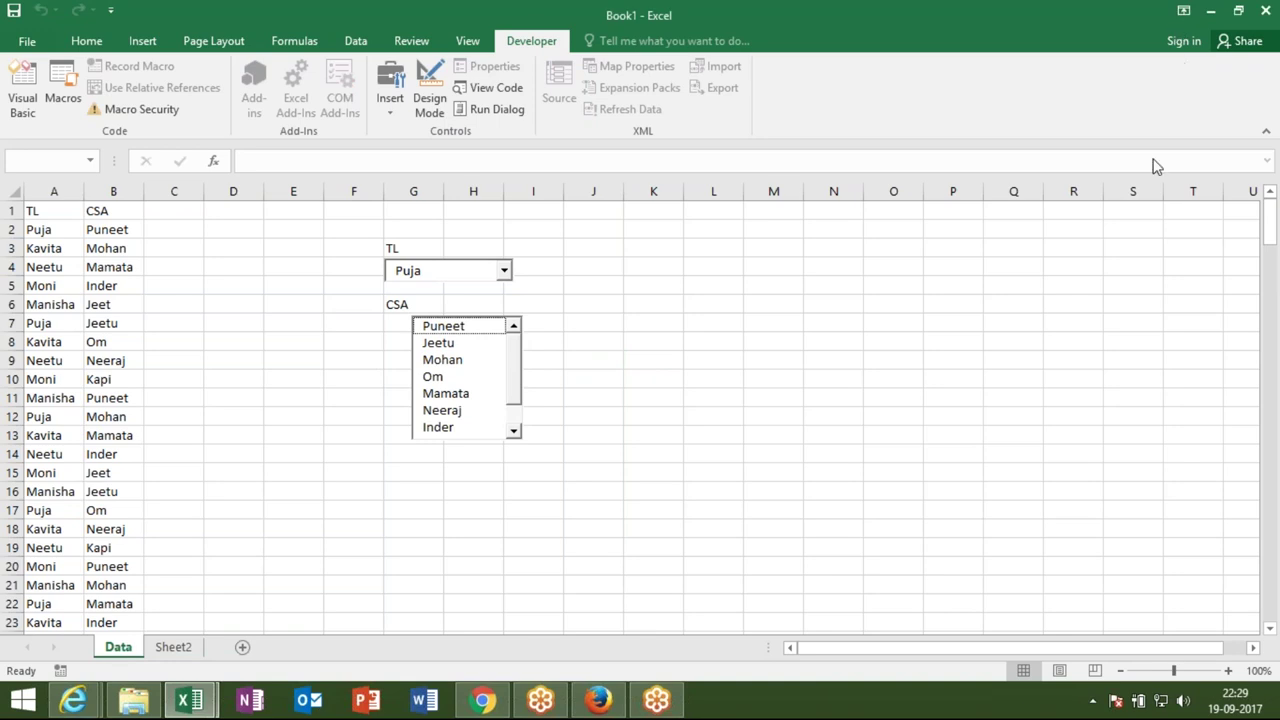
click(503, 270)
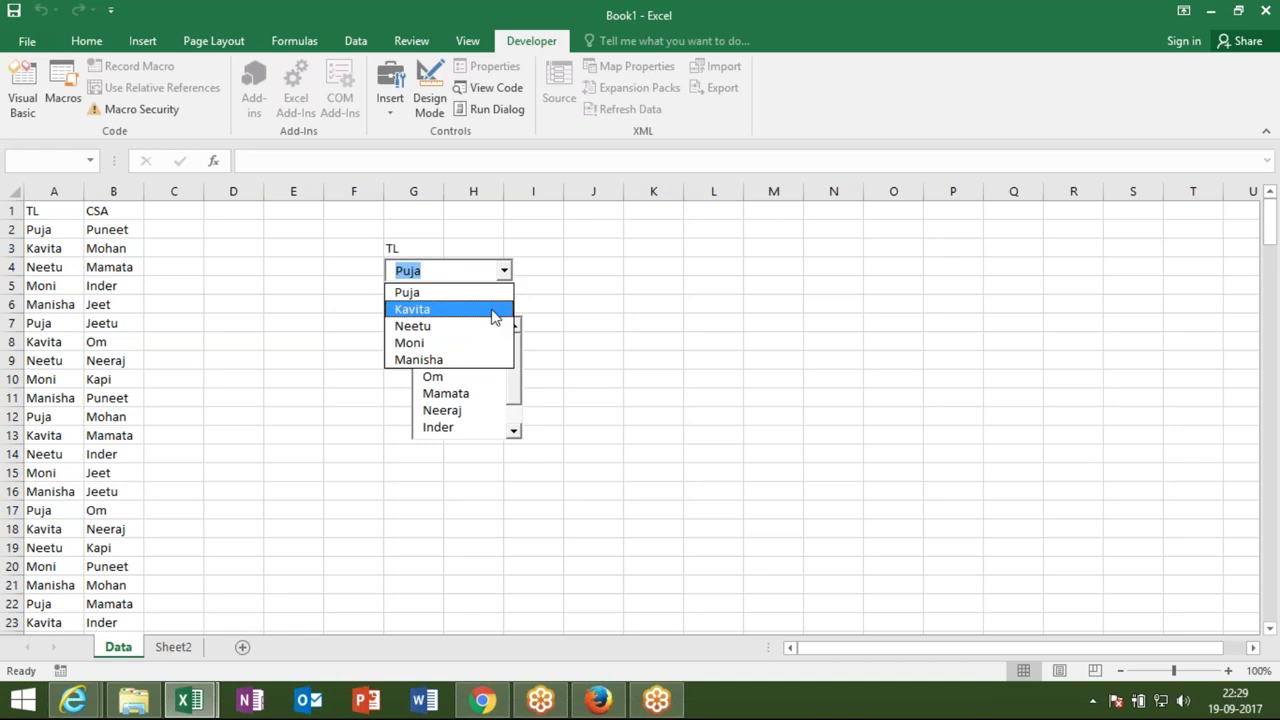
click(493, 316)
click(503, 270)
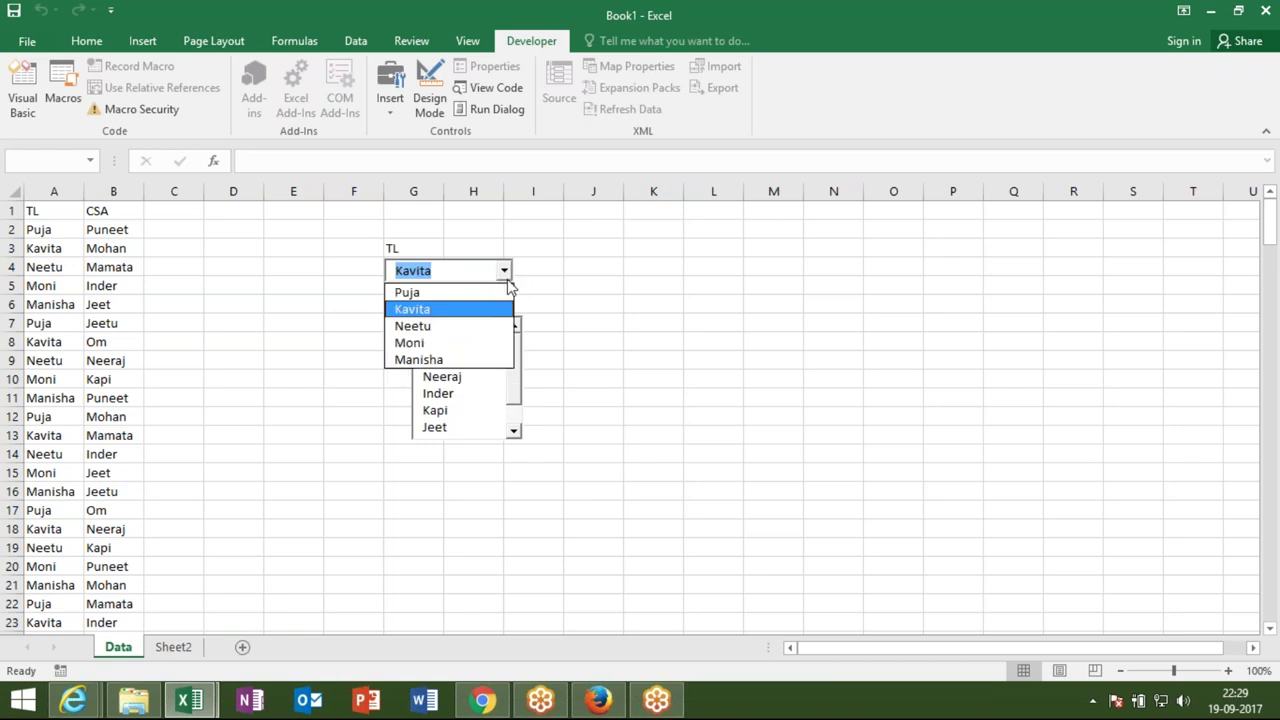
click(493, 326)
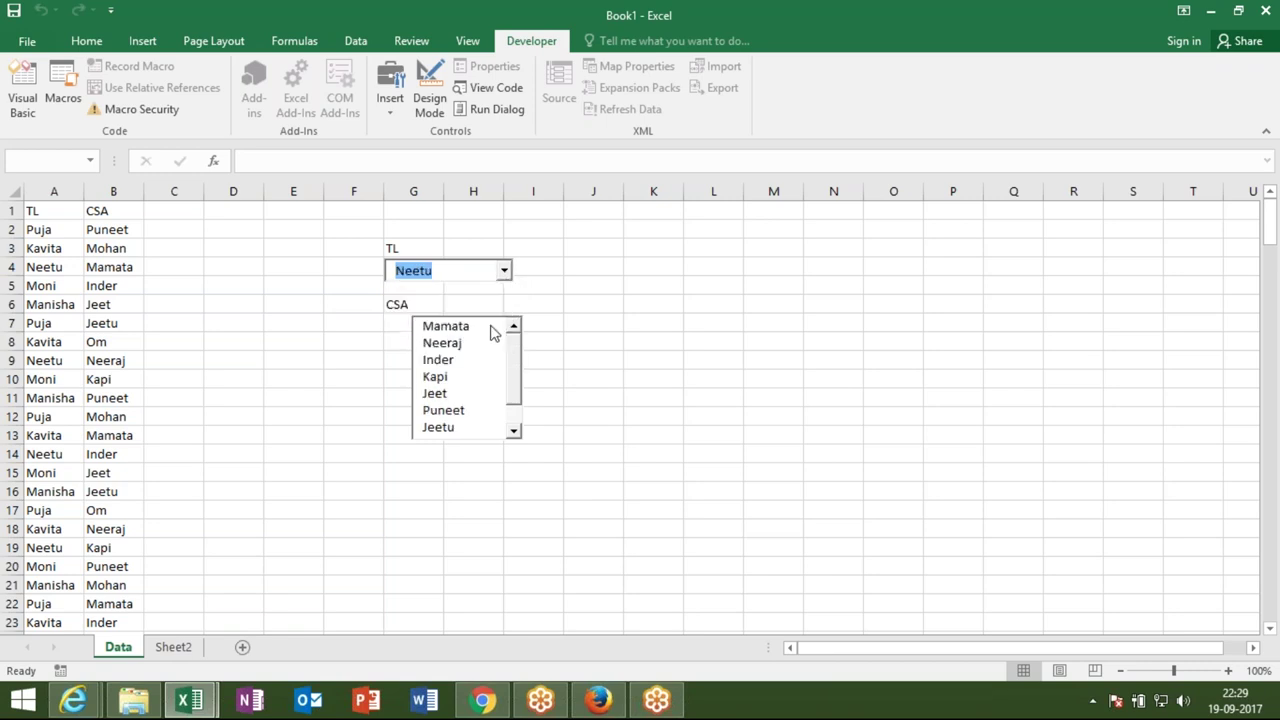
click(505, 272)
click(480, 343)
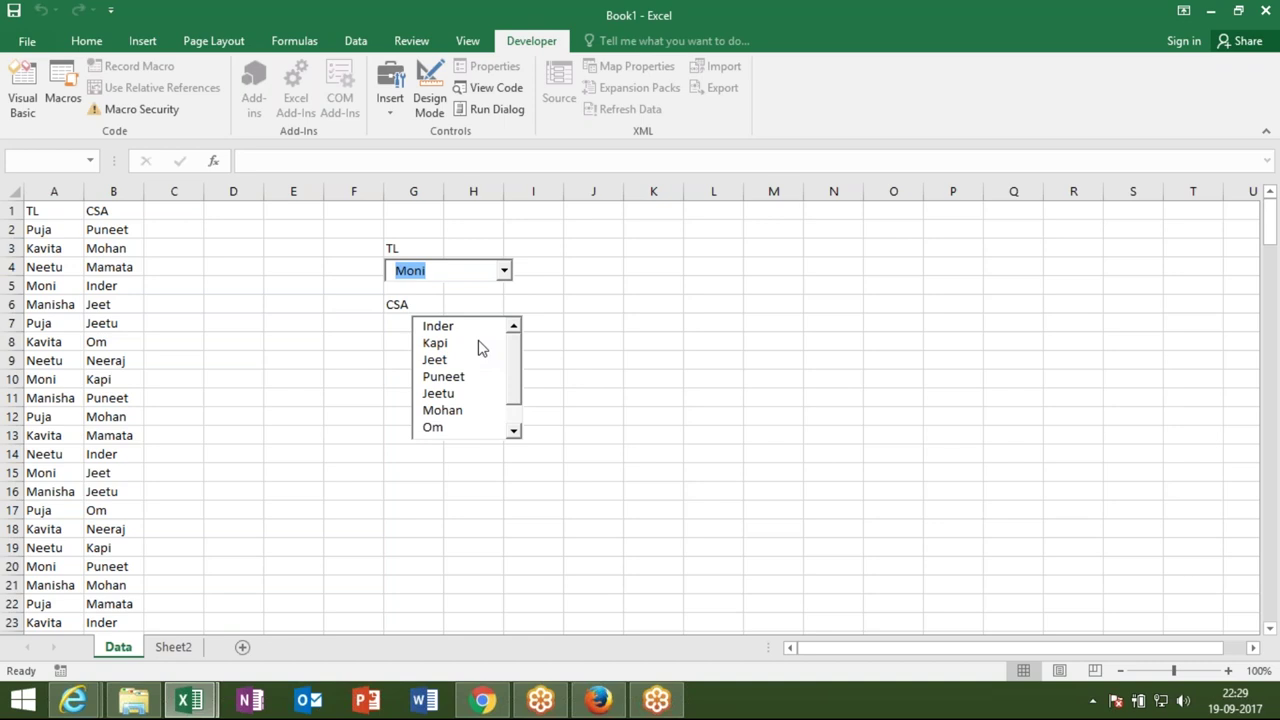
click(513, 428)
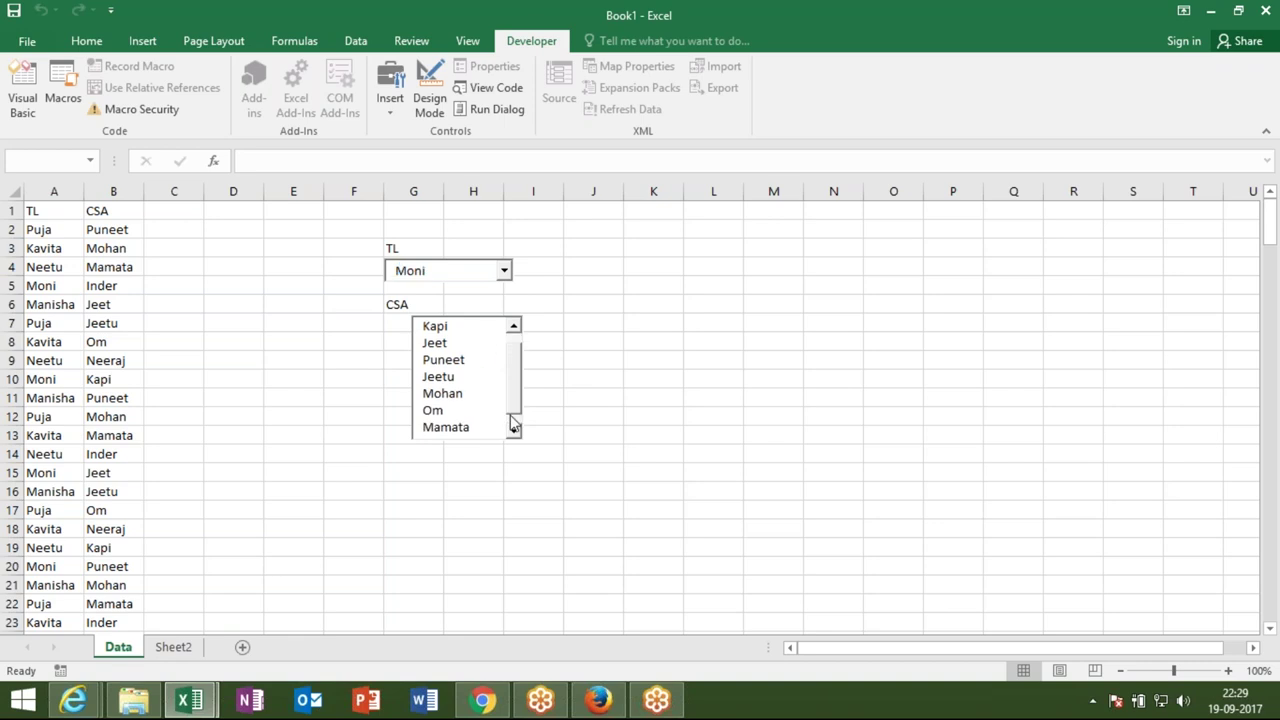